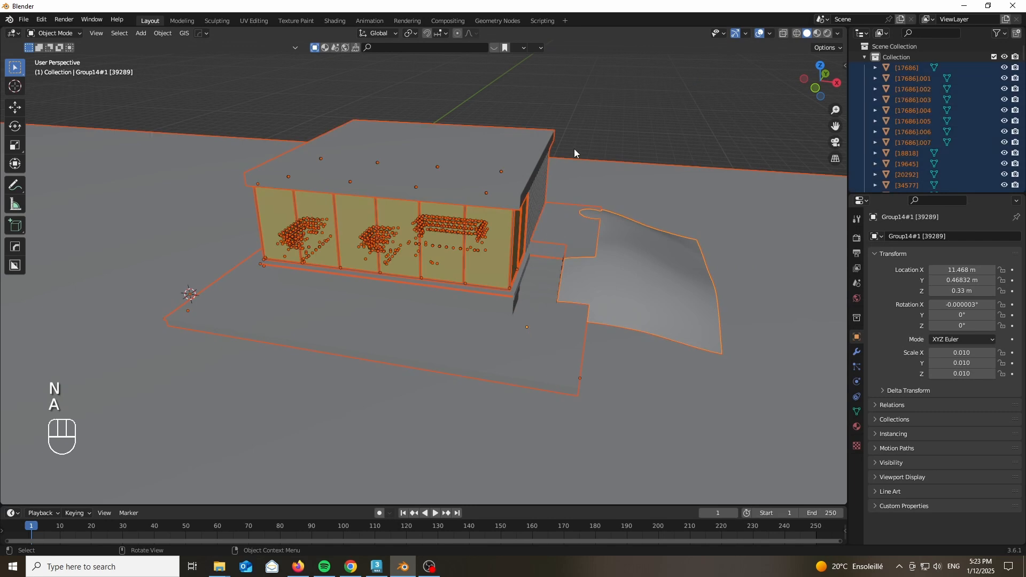
Join all selected objects into a single mesh and convert its triangles to quads.
key("ctrl+j")
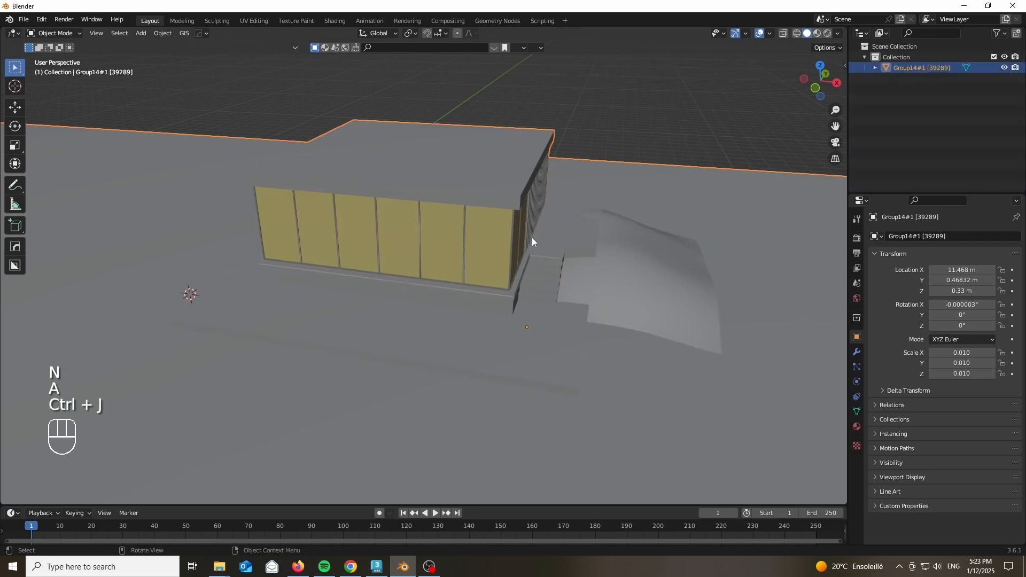
scroll(527, 229, "down", 3)
key("Tab")
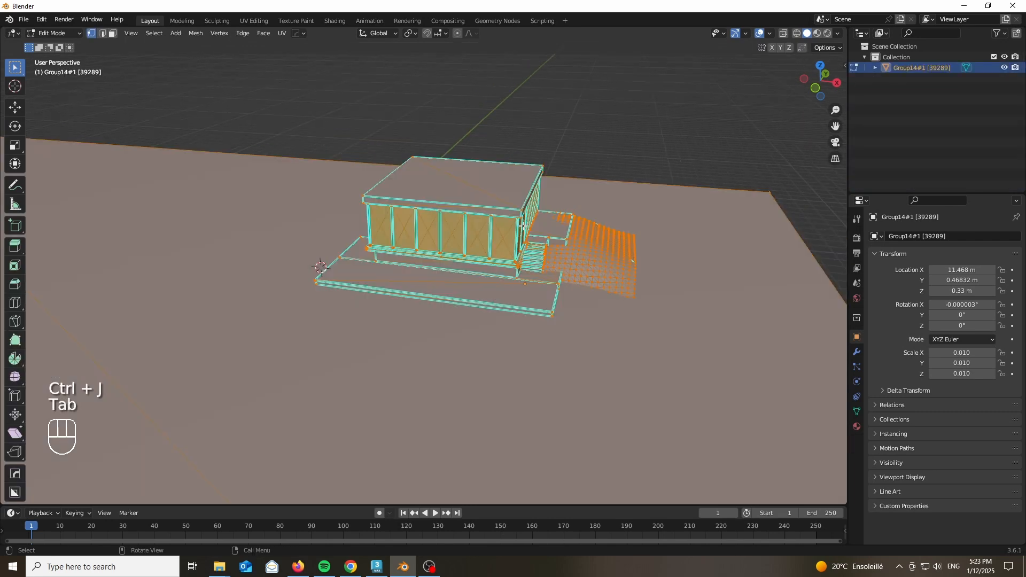
scroll(524, 226, "up", 3)
key("ctrl+space")
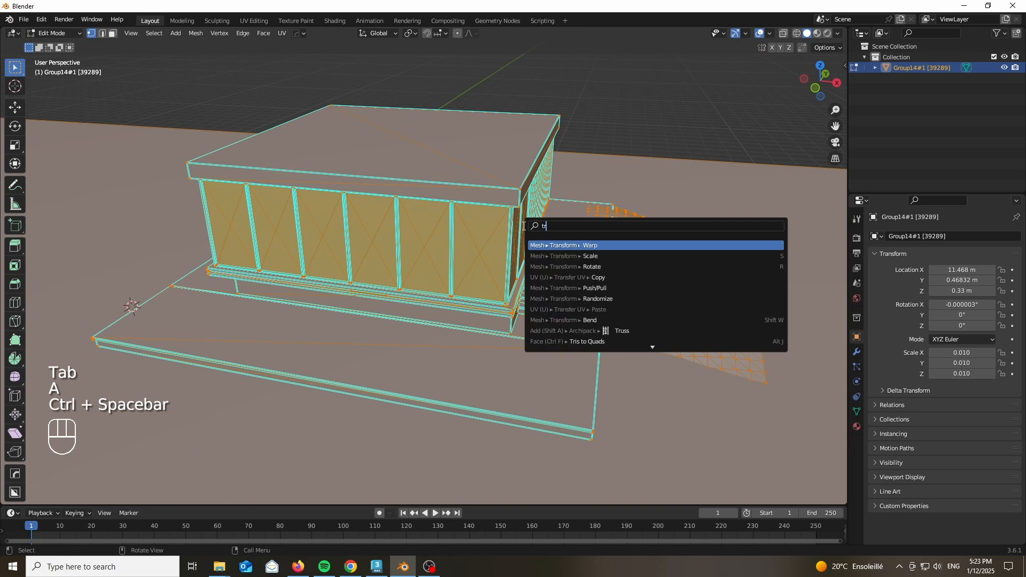
key("Return")
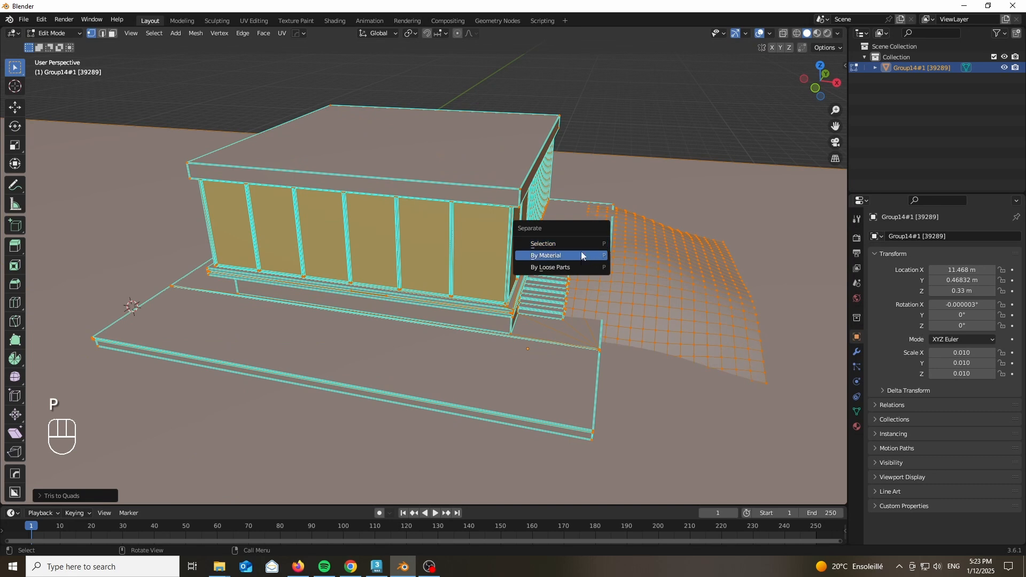
Separate the joined mesh by material and apply the scale to all resulting objects.
left_click(564, 256)
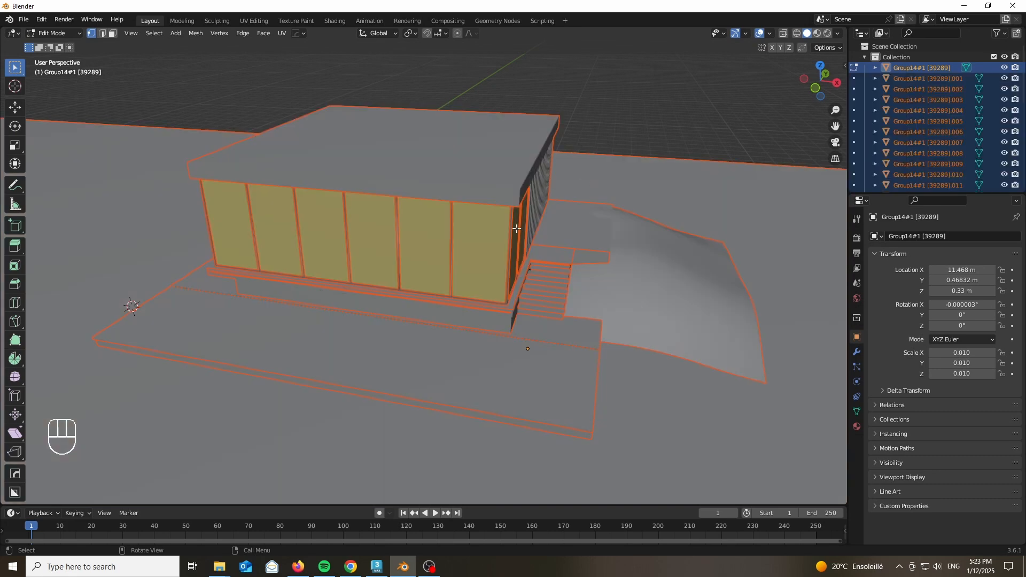
key("Tab")
key("ctrl+a")
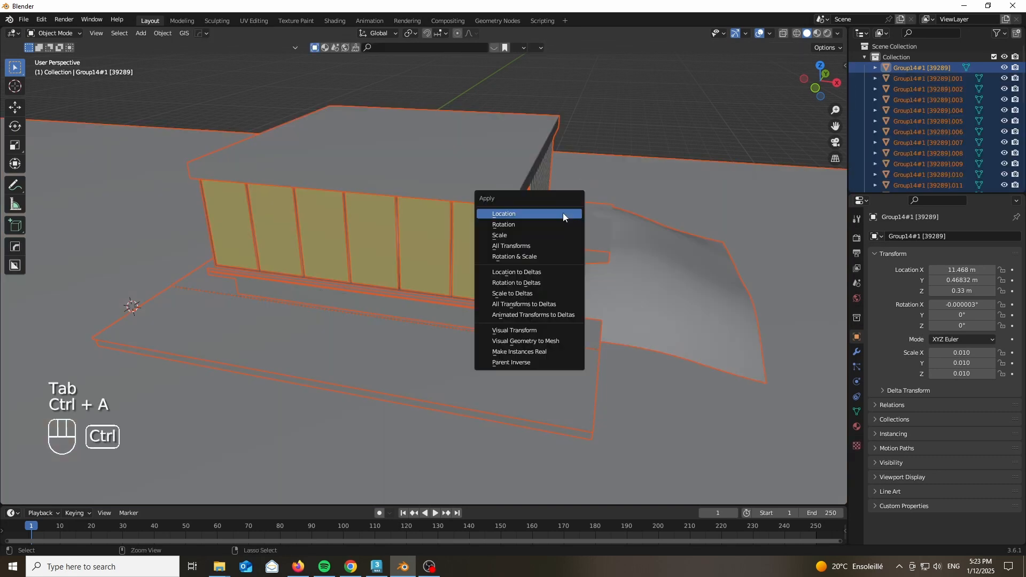
left_click(530, 233)
scroll(469, 197, "down", 5)
scroll(347, 189, "up", 5)
scroll(315, 174, "down", 6)
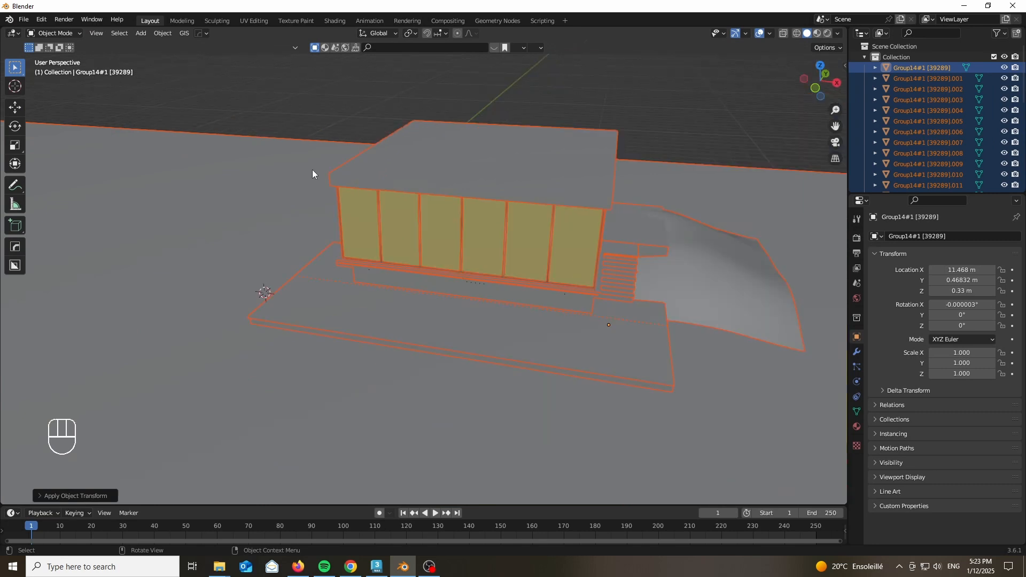
Show the scene in Material Preview and delete the large rippled ground plane around the building.
key("z")
left_click(433, 207)
scroll(434, 208, "up", 3)
scroll(435, 207, "down", 5)
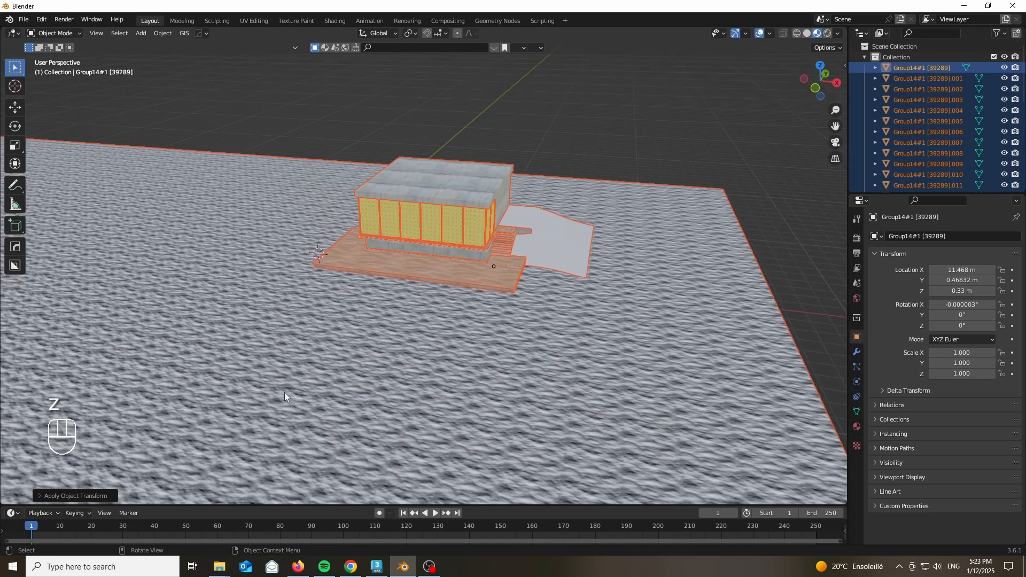
left_click(550, 171)
scroll(483, 162, "down", 2)
scroll(469, 180, "up", 3)
key("x")
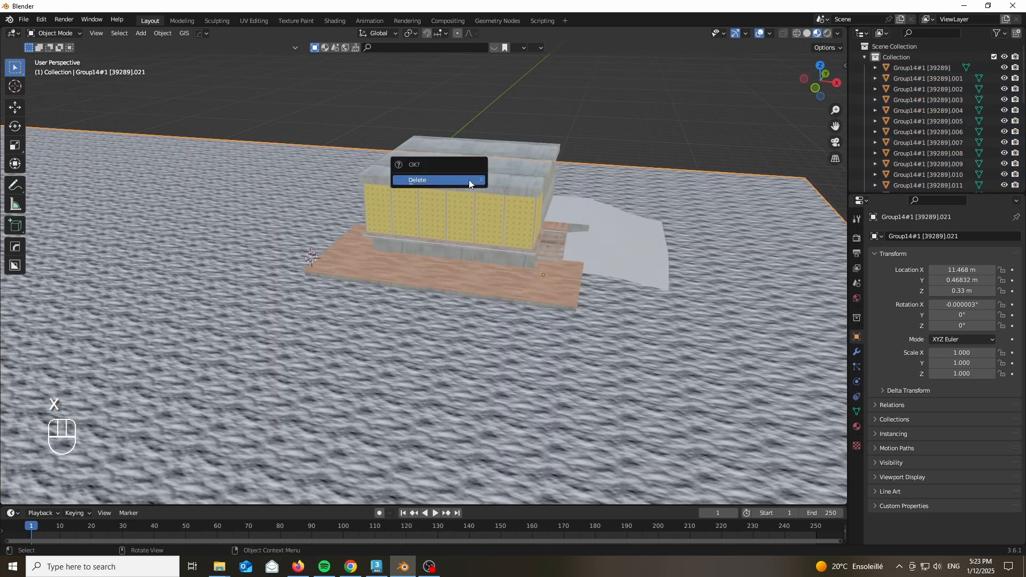
left_click(469, 179)
Examine the building's yellow glass façade, wooden deck and surroundings in Material Preview.
middle_click_drag(469, 180, 556, 204)
scroll(499, 194, "up", 5)
left_click(472, 202)
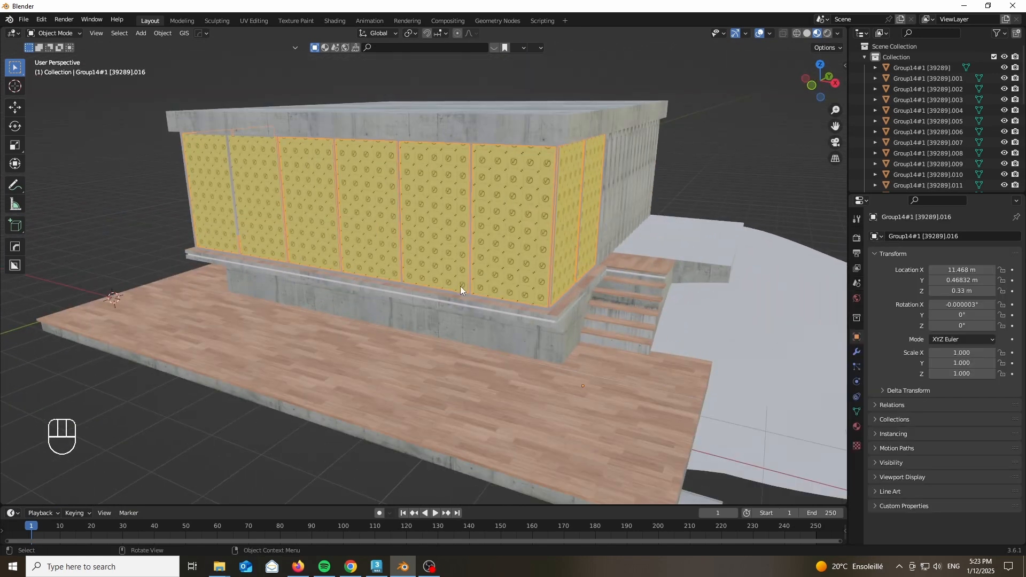
scroll(461, 286, "down", 5)
scroll(503, 324, "up", 5)
scroll(504, 324, "down", 5)
scroll(504, 324, "down", 1)
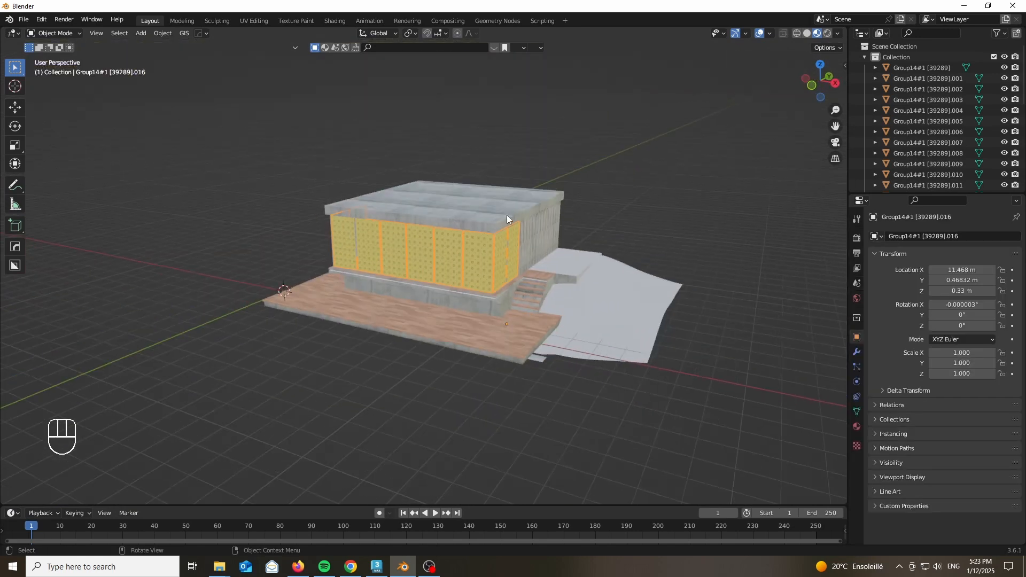
scroll(506, 215, "up", 5)
scroll(506, 215, "down", 5)
middle_click_drag(587, 158, 543, 179)
Add a mesh plane at the origin in top view and scale its geometry by 200 in Edit Mode.
key("KP_7")
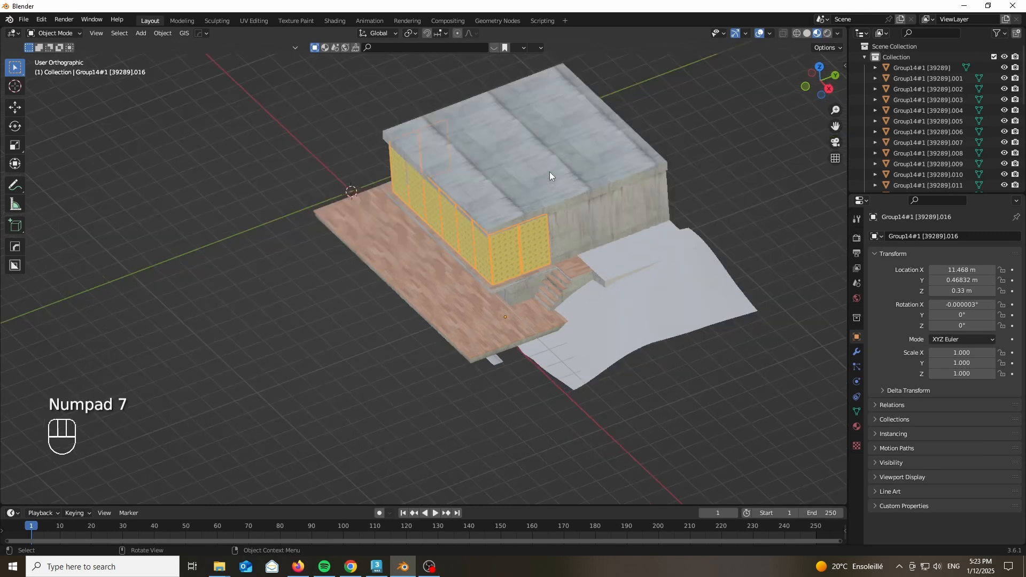
scroll(550, 172, "down", 6)
scroll(489, 207, "up", 1)
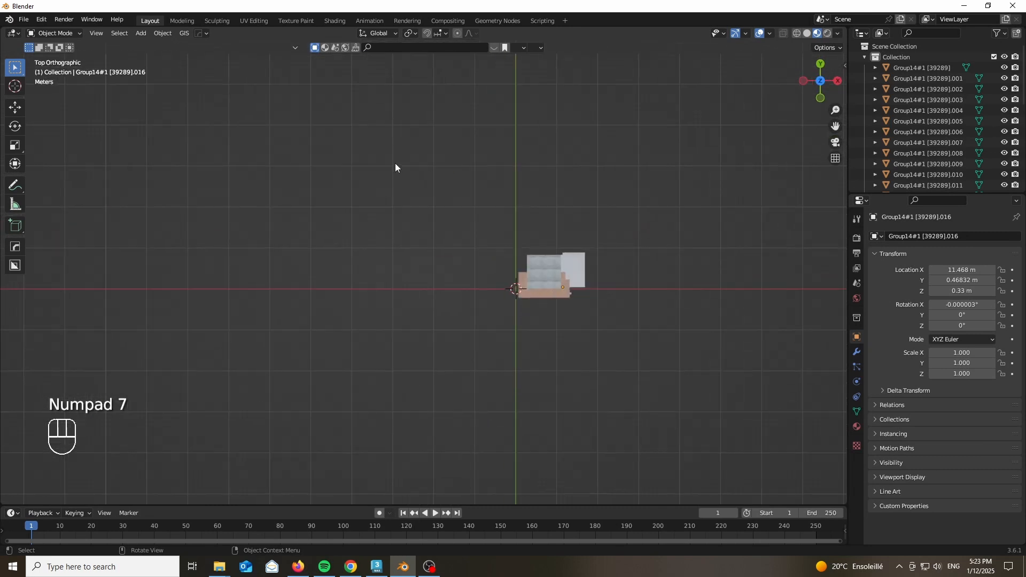
key("shift+a")
mouse_move(361, 160)
left_click(407, 159)
key("Tab")
scroll(420, 160, "down", 3)
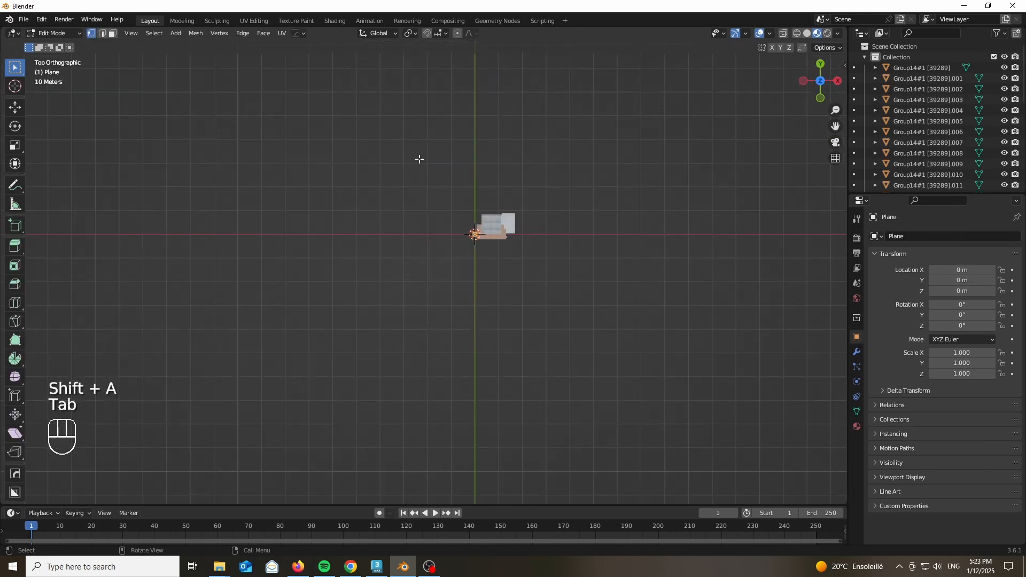
type("s200")
key("Return")
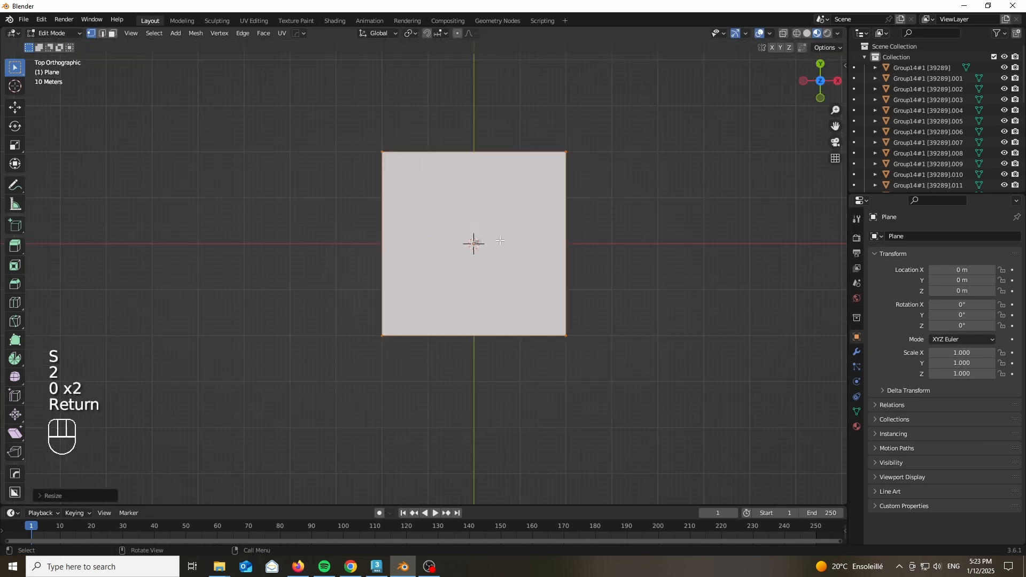
Move the plane's geometry about 135 m along both negative X and negative Y, leaving the building near its corner.
scroll(648, 207, "down", 2)
key("g")
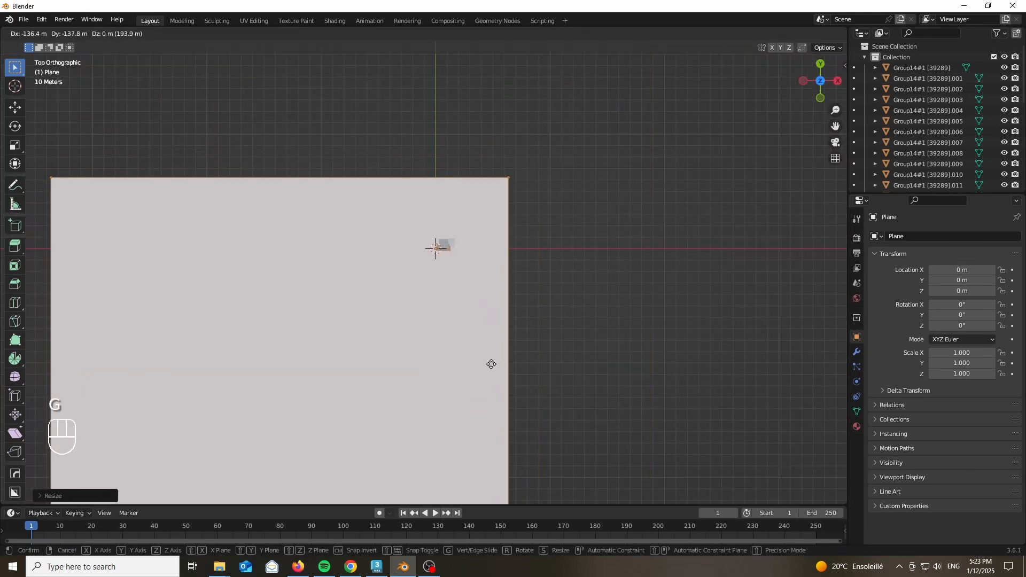
left_click(495, 363)
scroll(495, 362, "up", 2)
Subdivide the plane repeatedly into a dense grid and return to Object Mode.
right_click(550, 159)
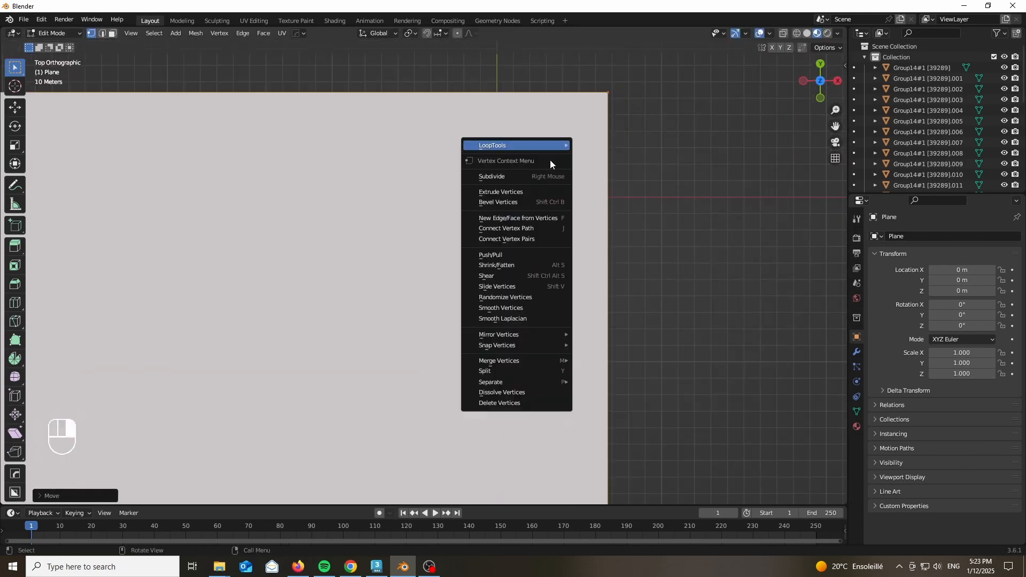
left_click(528, 175)
right_click(528, 176)
left_click(528, 176)
right_click(528, 176)
left_click(528, 176)
right_click(528, 176)
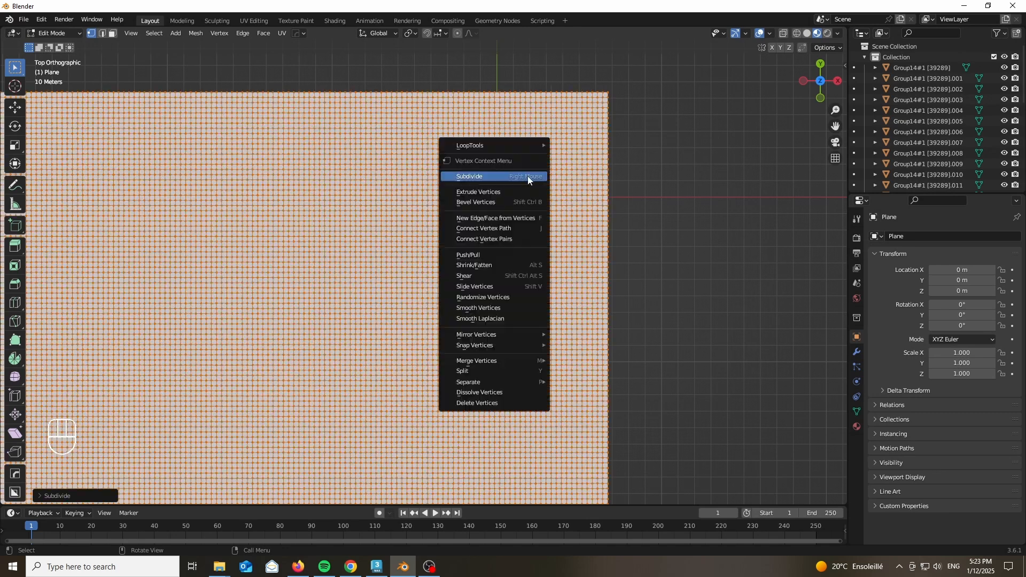
left_click(528, 177)
middle_click_drag(528, 177, 489, 128)
scroll(526, 221, "down", 2)
scroll(526, 221, "up", 3)
key("Tab")
Enter Sculpt Mode for the plane in solid shading and set the Draw brush radius to 168 px.
key("z")
key("n")
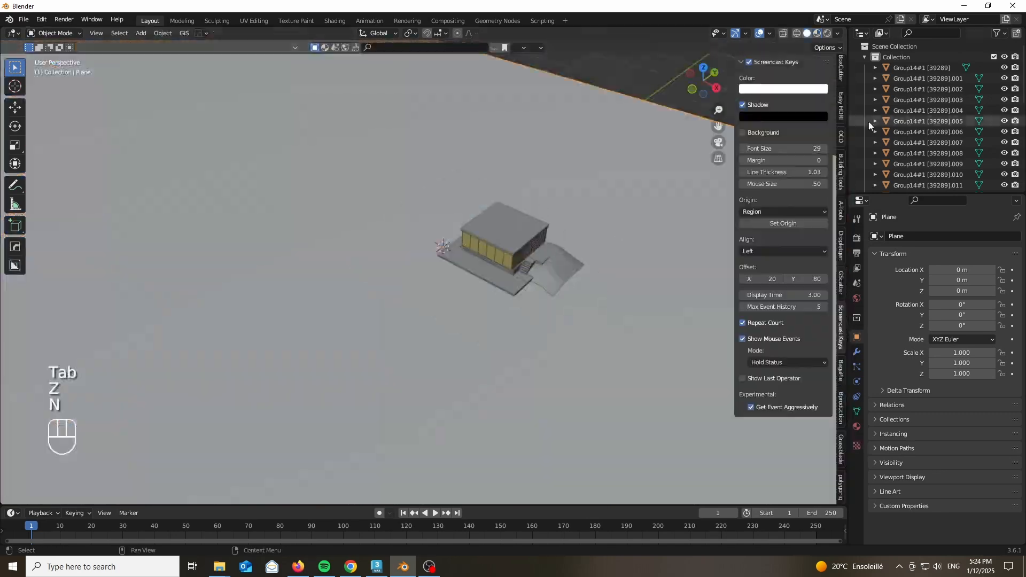
left_click(842, 112)
key("n")
scroll(372, 306, "down", 5)
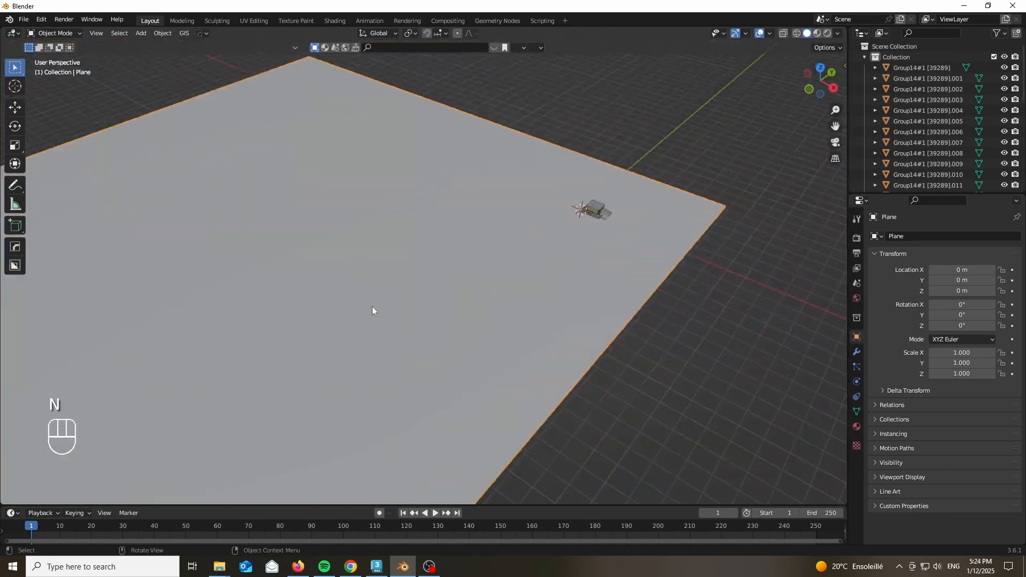
left_click(54, 34)
left_click(53, 67)
key("f")
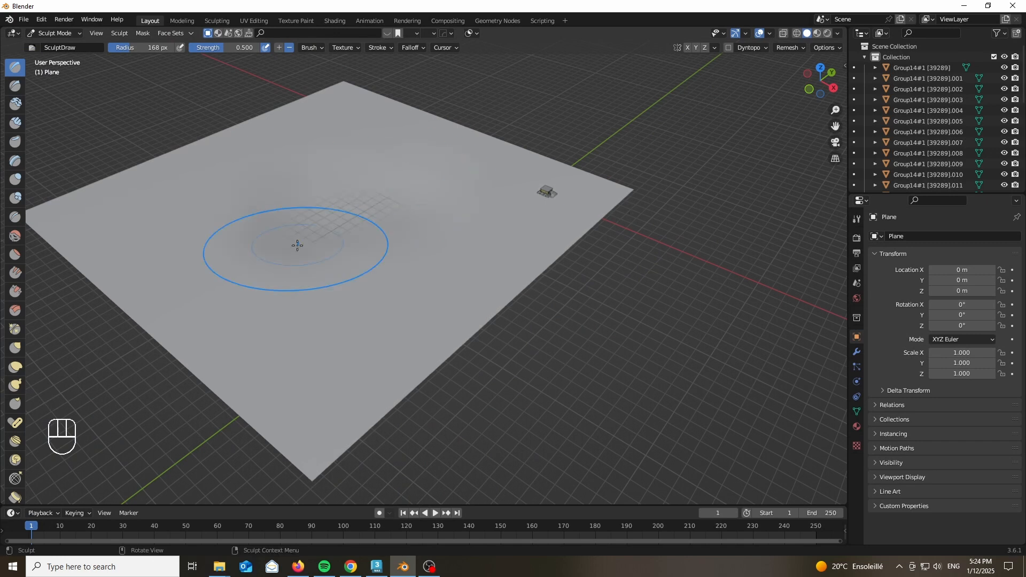
Sculpt soft hills and mounds with the Draw brush across the plane, along its edges and around the building.
left_click_drag(415, 245, 440, 253)
mouse_move(259, 289)
middle_mouse_down()
mouse_move(513, 165)
mouse_move(276, 38)
mouse_move(362, 298)
middle_mouse_up()
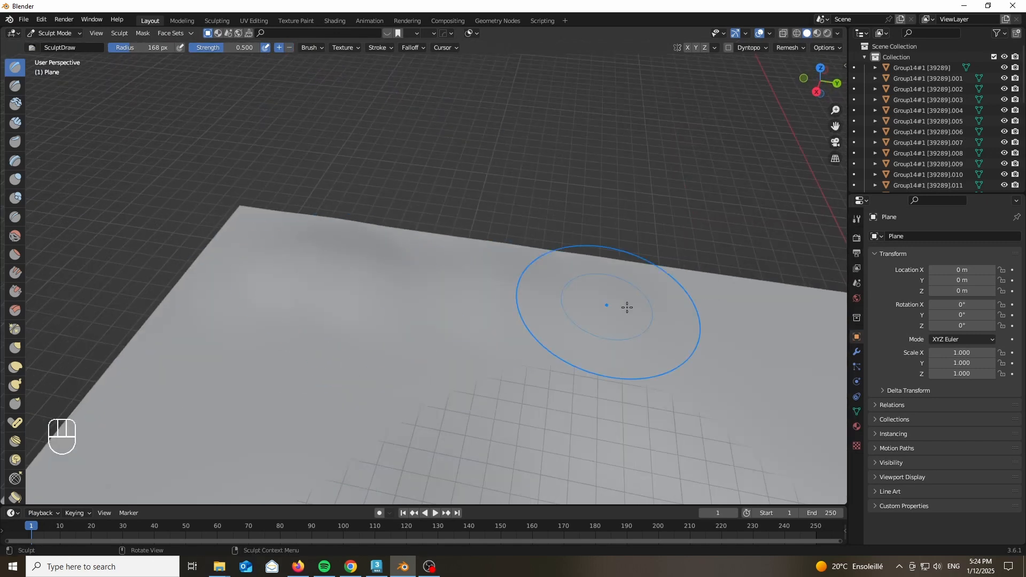
mouse_move(628, 307)
middle_mouse_down()
mouse_move(497, 294)
mouse_move(499, 265)
middle_mouse_up()
scroll(424, 334, "up", 5)
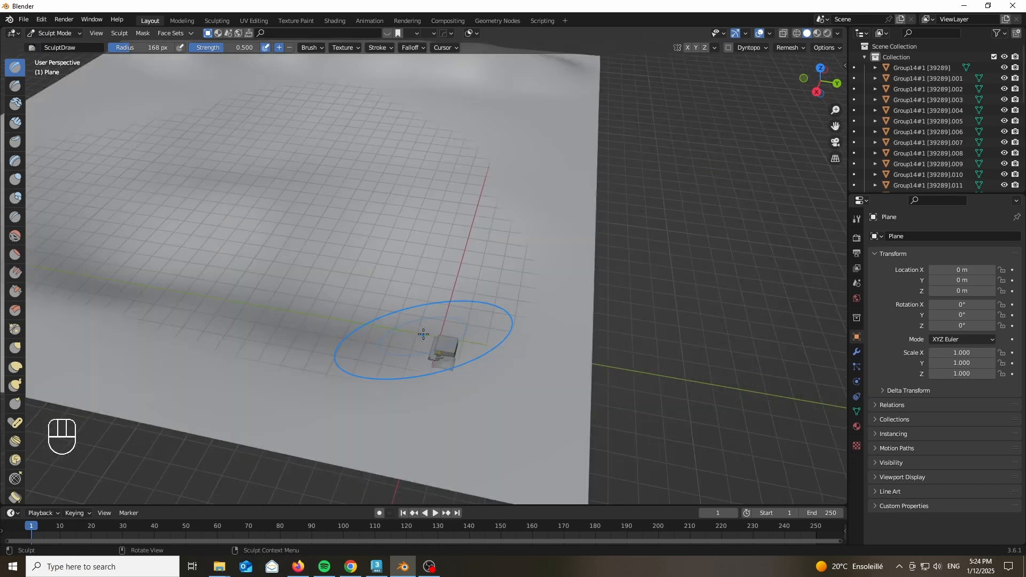
mouse_move(423, 334)
middle_mouse_down()
mouse_move(400, 320)
mouse_move(367, 447)
mouse_move(447, 371)
mouse_move(436, 363)
middle_mouse_up()
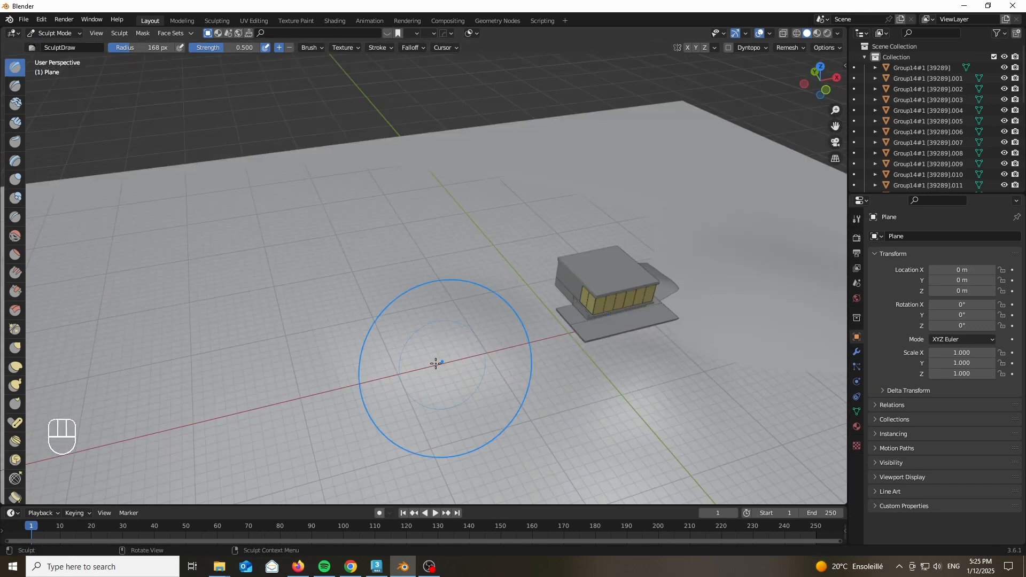
scroll(532, 357, "down", 3)
mouse_move(531, 358)
middle_mouse_down()
mouse_move(419, 300)
mouse_move(472, 403)
middle_mouse_up()
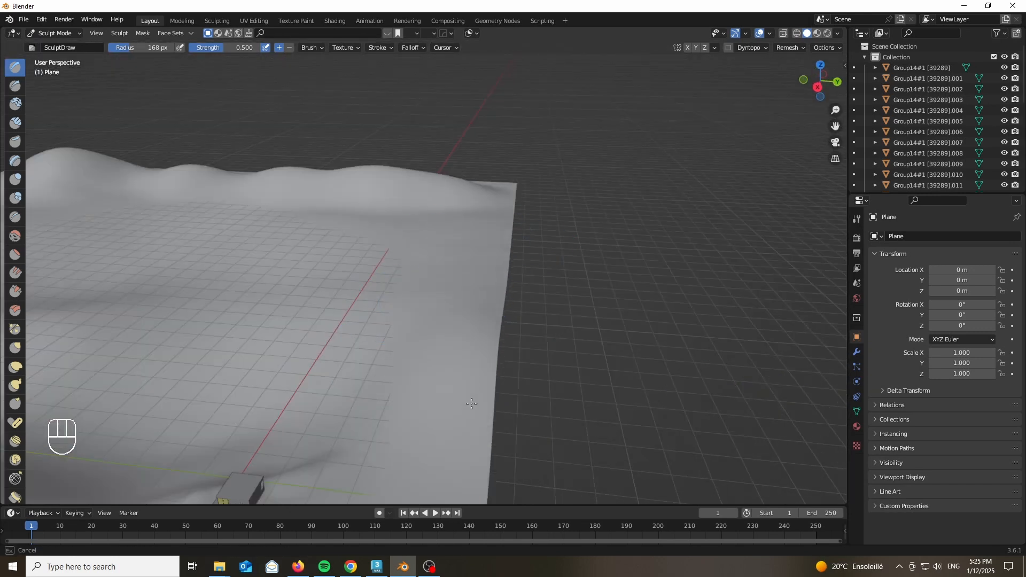
middle_click_drag(197, 175, 225, 110, "shift")
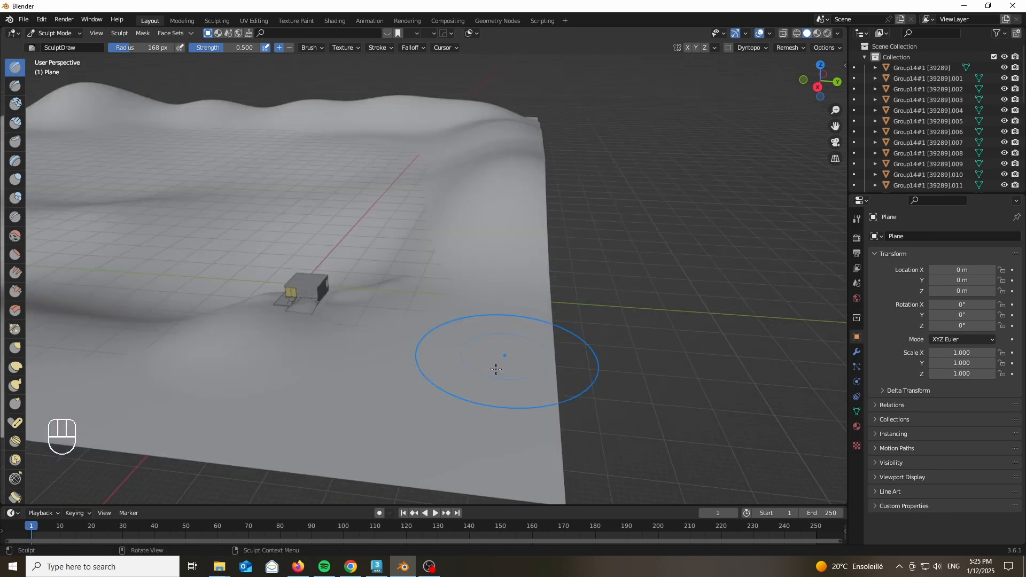
scroll(321, 428, "down", 3)
scroll(490, 348, "up", 8)
scroll(490, 348, "down", 3)
Return to Object Mode and shade the sculpted terrain smooth.
left_click(57, 34)
left_click(57, 46)
scroll(566, 315, "down", 8)
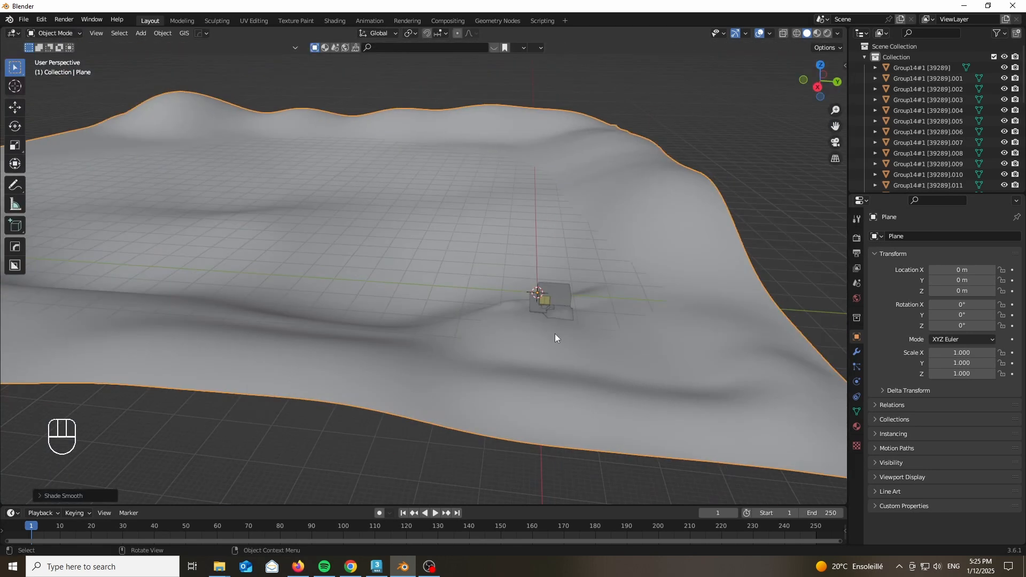
Add a camera in top view and rotate it 90° about the X axis.
scroll(559, 324, "up", 8)
middle_click_drag(427, 326, 492, 331)
key("shift+a")
key("KP_7")
scroll(404, 285, "down", 4)
key("shift+a")
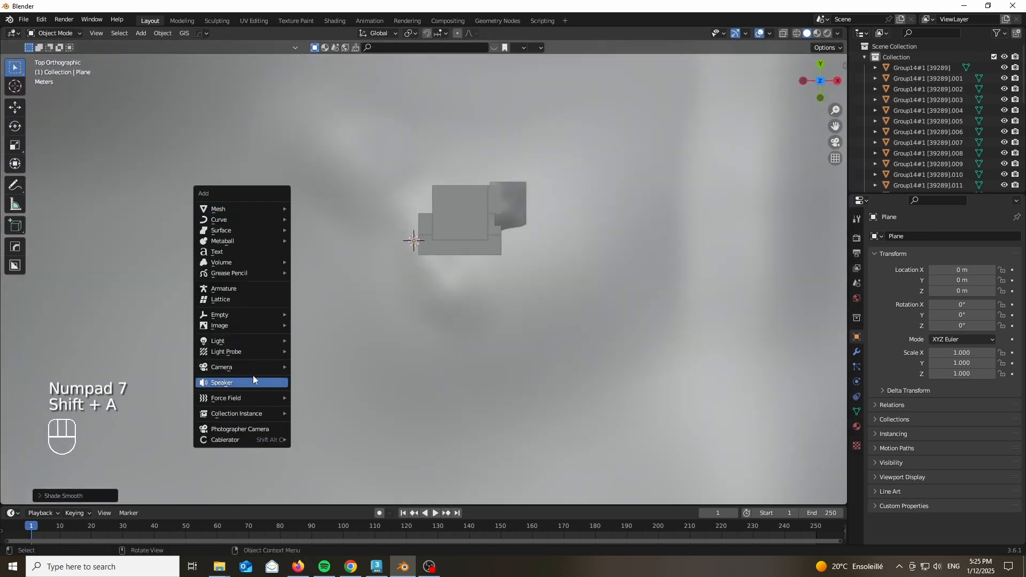
left_click(332, 369)
key("0")
key("Return")
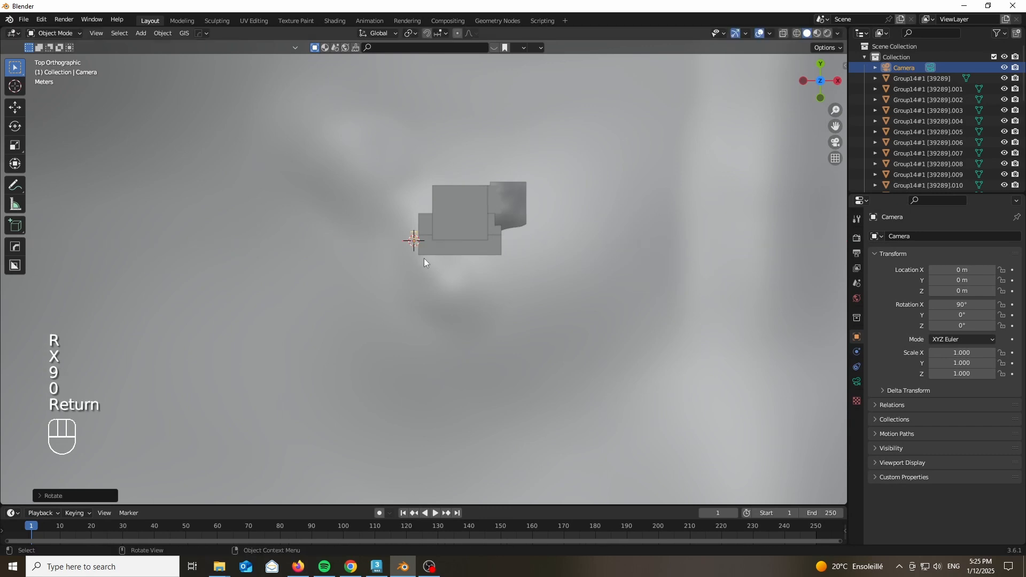
Move the camera to about X 19 m, Y -5.5 m and turn it in wireframe view to face along negative X.
key("g")
left_click(550, 295)
key("z")
key("r")
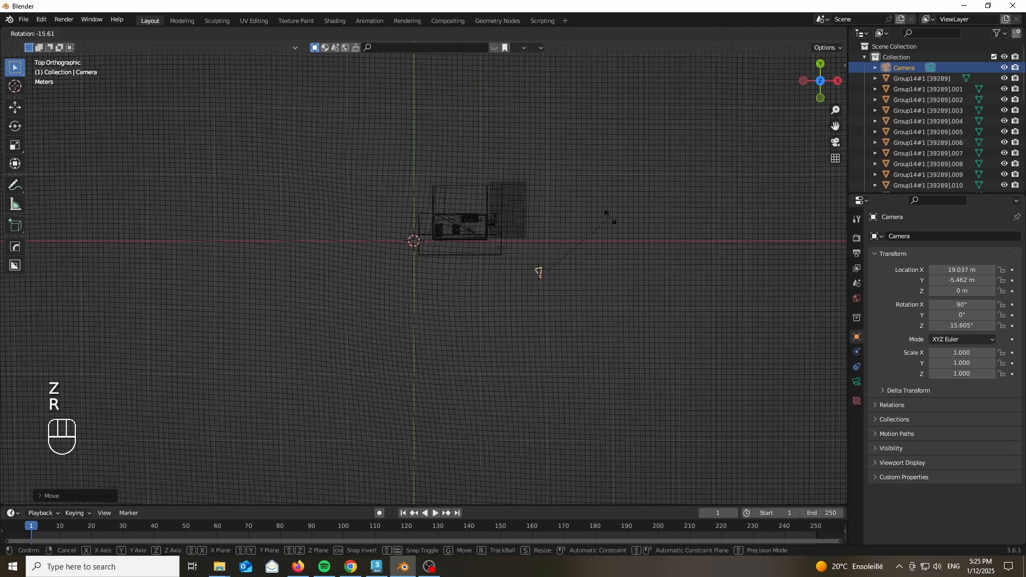
Set the camera's focal length to 28 mm and look through the camera in solid shading.
left_click(857, 382)
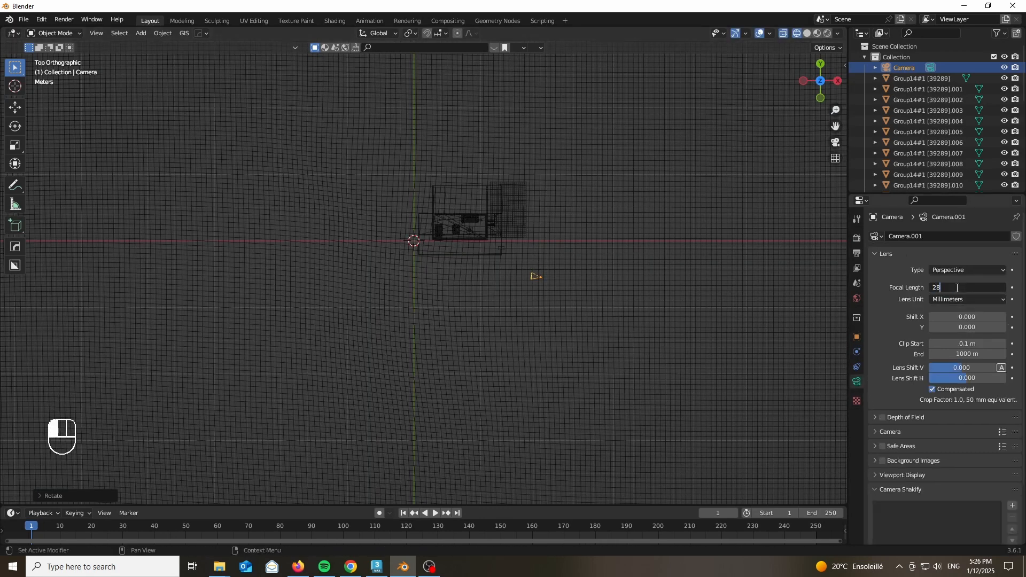
key("Return")
key("KP_0")
key("z")
key("g")
key("z")
key("1")
right_click(595, 341)
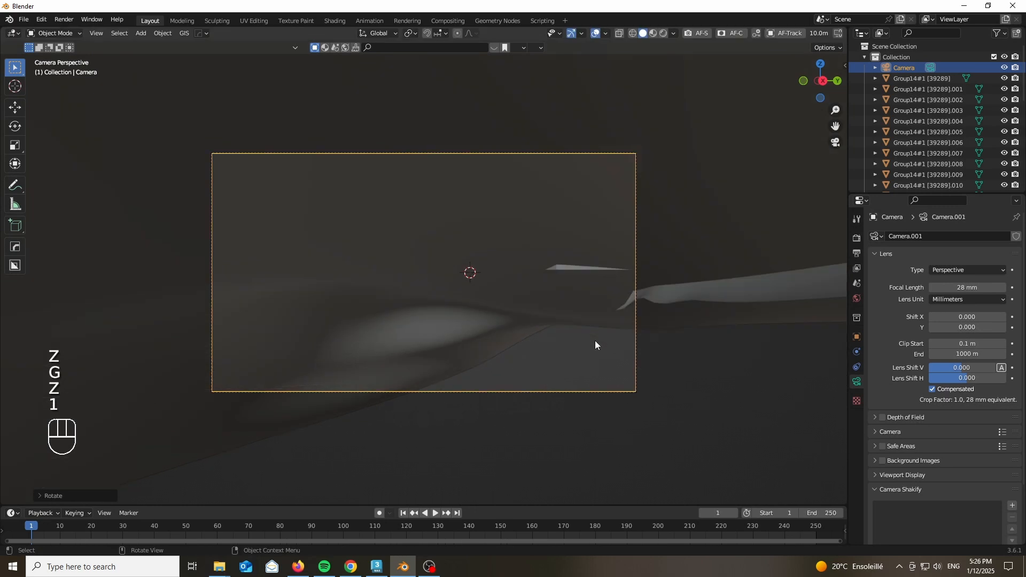
Raise the camera above the terrain and shift it horizontally to place the building on the frame's right side.
key("g")
left_click(616, 238)
scroll(657, 254, "up", 1)
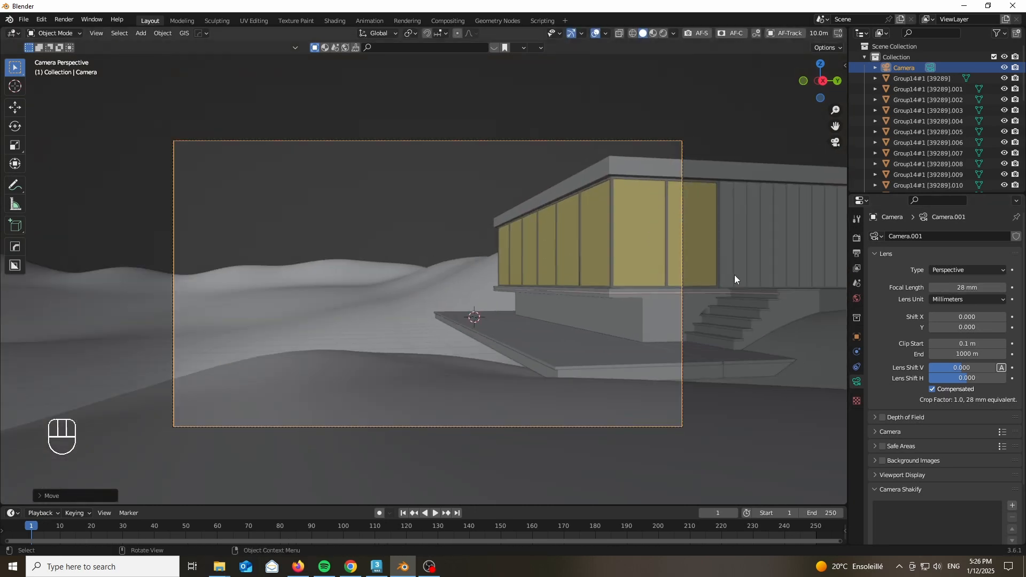
key("g")
key("shift+z")
left_click(671, 199)
Walk the camera forward toward the house's terrace, finishing with a slight shift to the right and back.
key("shift+f")
key("w")
key("w")
key("w")
key("w")
key("w")
key("w")
key("w")
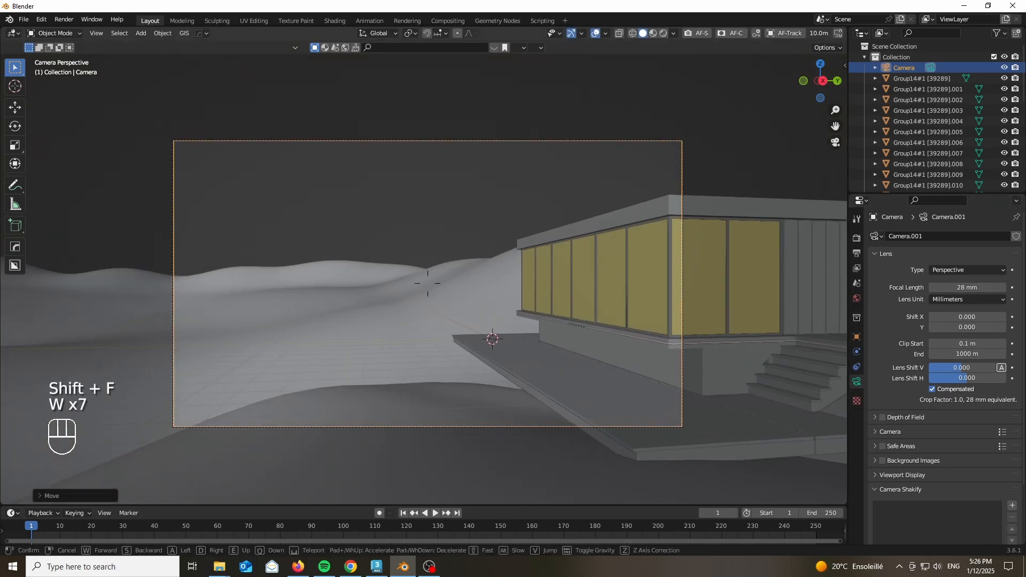
key("w")
key("w")
key("w")
key("w")
key("w")
key("w")
key("w")
key("w")
key("w")
key("w")
key("w")
key("w")
key("w")
key("w")
key("w")
key("w")
key("w")
key("w")
key("w")
key("w")
key("d")
key("d")
key("s")
key("s")
key("s")
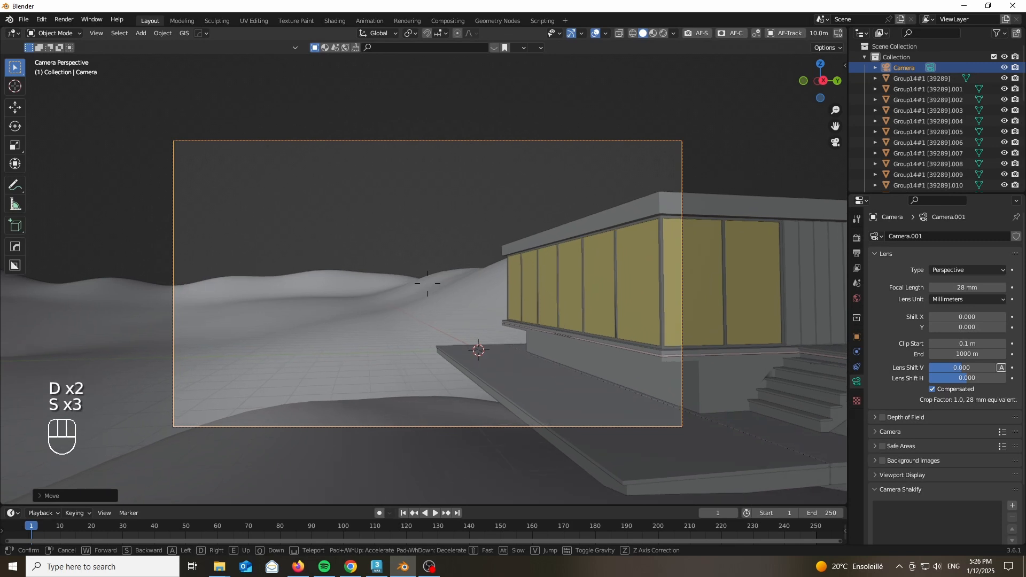
left_click(417, 309)
Flatten the terrain plane by scaling it along Z to about 0.568.
left_click(417, 309)
key("s")
key("z")
left_click(227, 286)
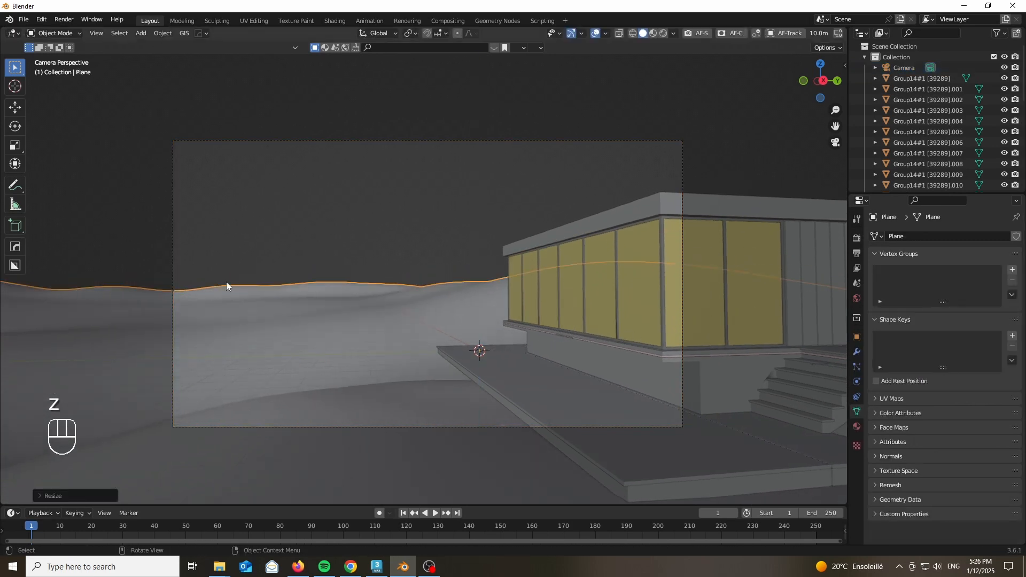
Raise the distant hills of the terrain along Z in Edit Mode with broad, smooth proportional editing.
key("Tab")
key("g")
key("z")
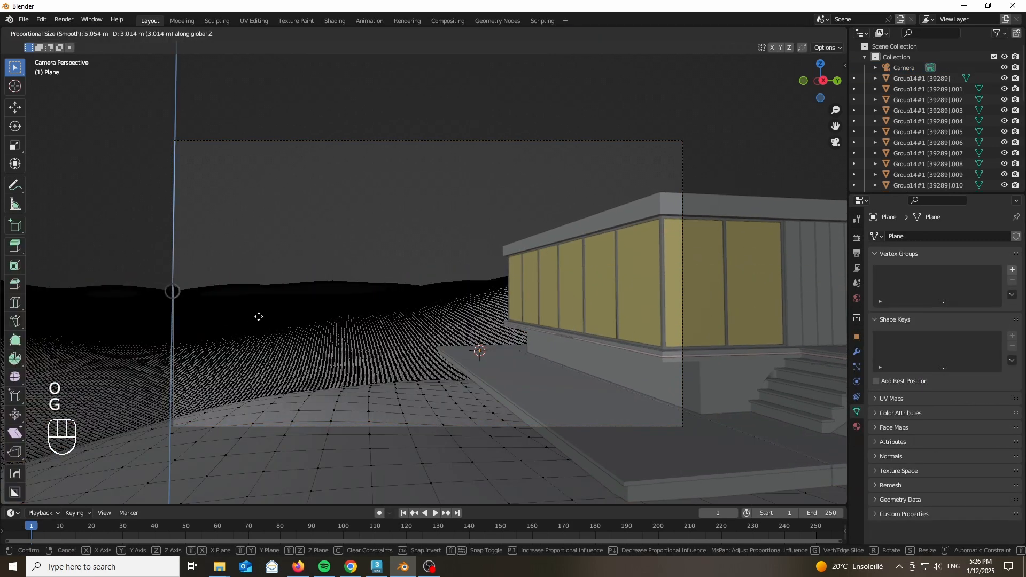
scroll(257, 308, "down", 3)
left_click(438, 281)
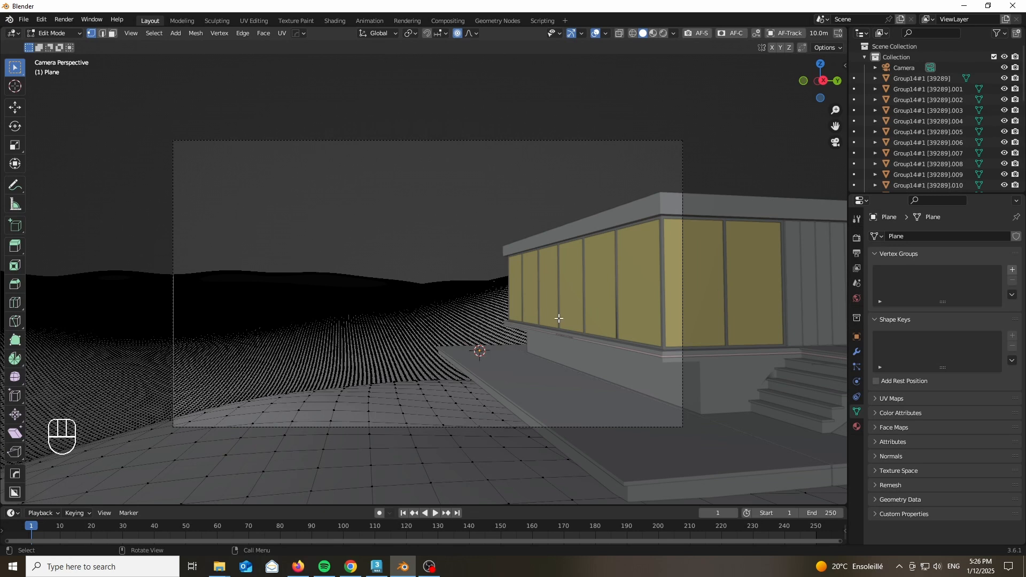
key("g")
left_click(469, 322)
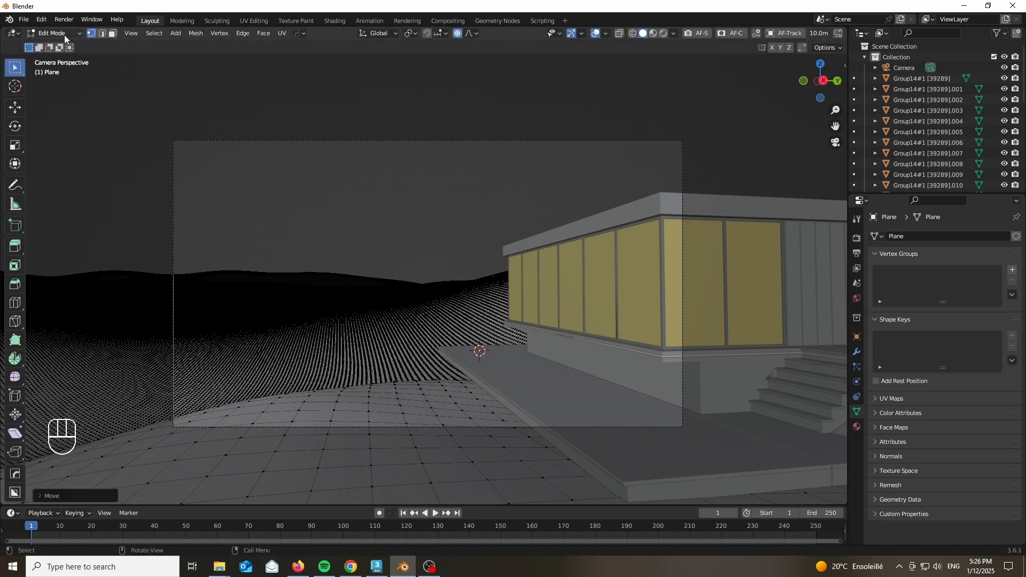
Lower the terrain in the camera's foreground by about 1.6 m with proportional editing and return to Object Mode.
key("g")
key("z")
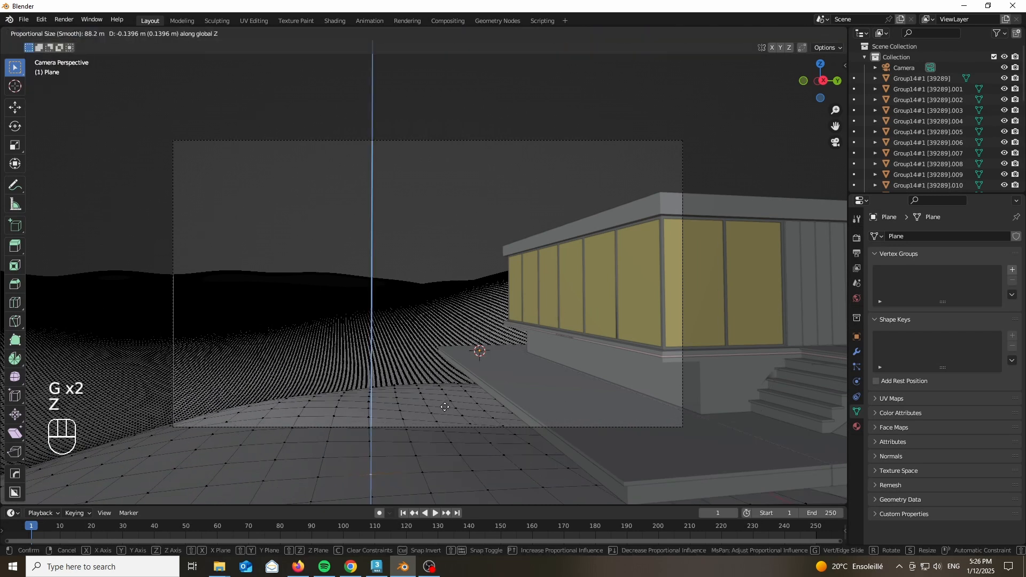
scroll(445, 410, "down", 20)
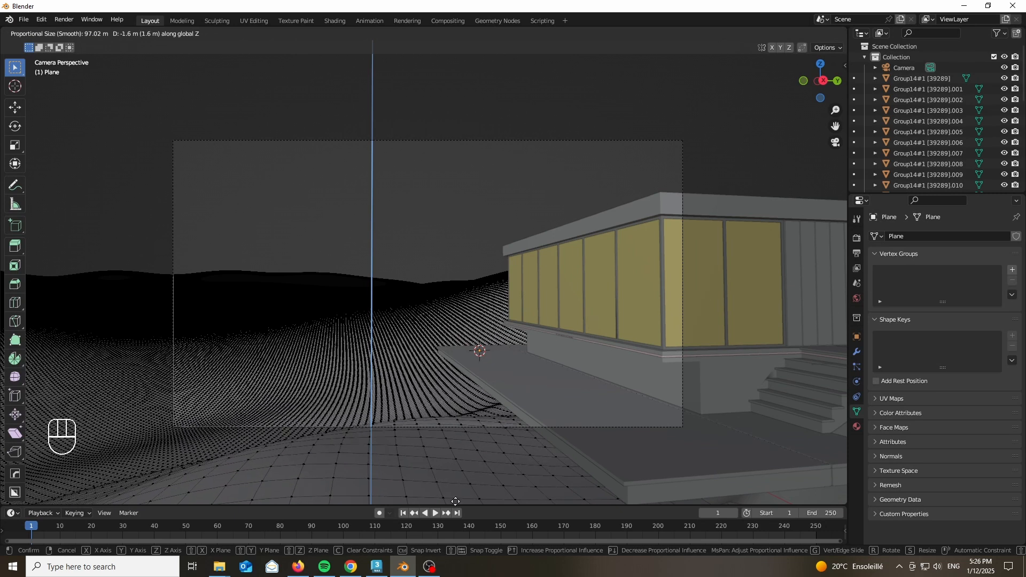
left_click(462, 51)
key("Tab")
Select the camera and walk it backward and to the right to show more of the house's front.
left_click(698, 225)
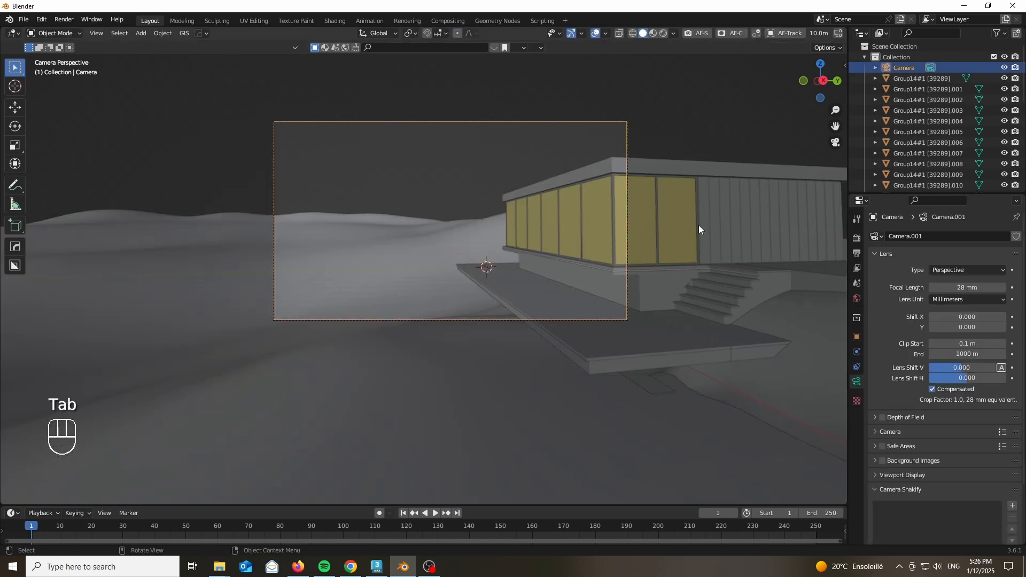
key("shift+f")
key("s")
key("s")
key("s")
key("s")
key("s")
key("d")
key("d")
key("d")
key("d")
key("d")
key("d")
key("d")
key("d")
key("d")
key("d")
key("d")
key("d")
key("d")
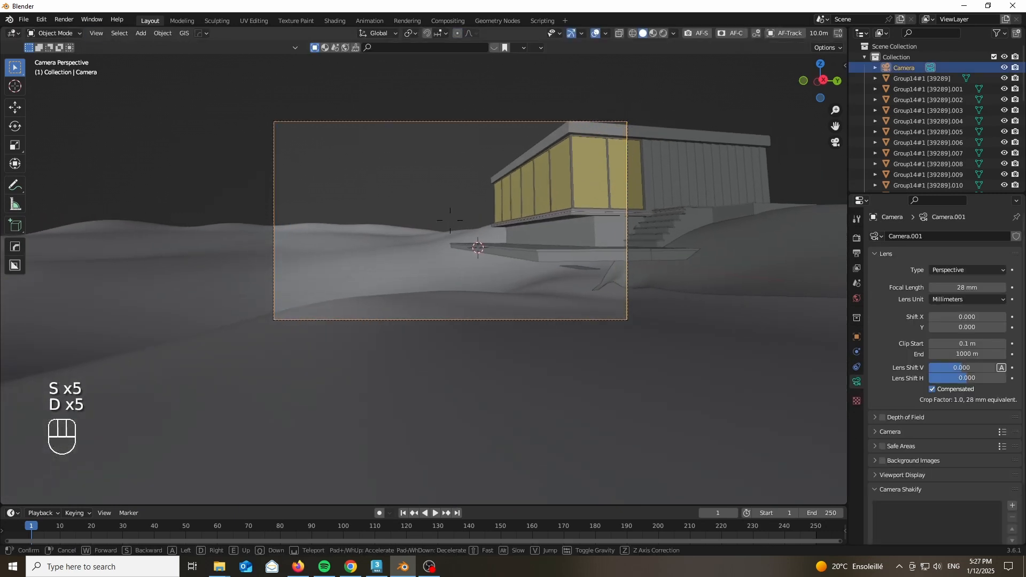
key("d")
key("d")
key("d")
key("d")
key("d")
key("d")
key("d")
key("d")
key("d")
key("d")
key("d")
key("d")
key("d")
key("d")
key("d")
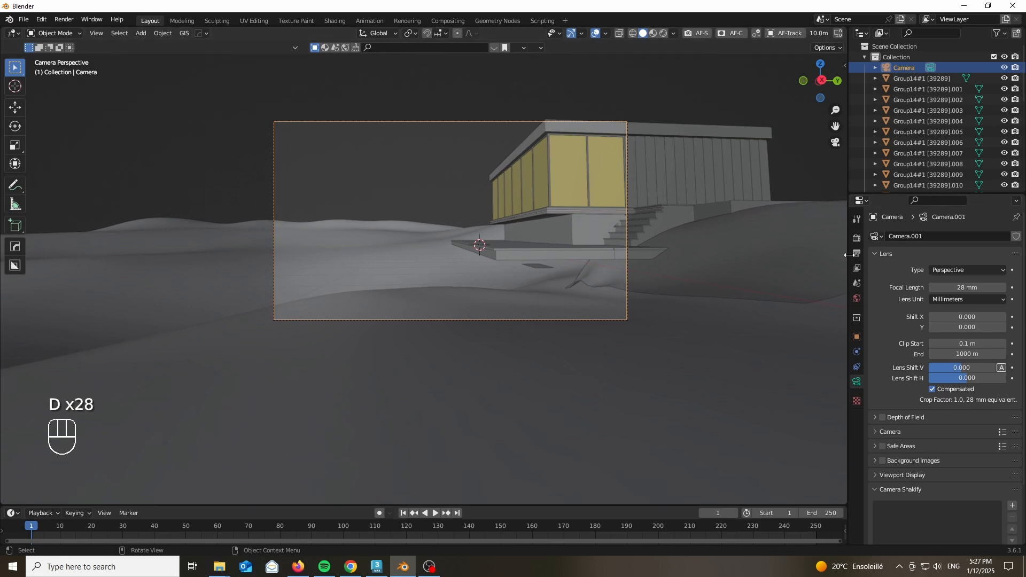
Set the camera's X rotation to 90° and raise it to a height of about 1.71 m.
left_click(856, 338)
type("90")
key("Return")
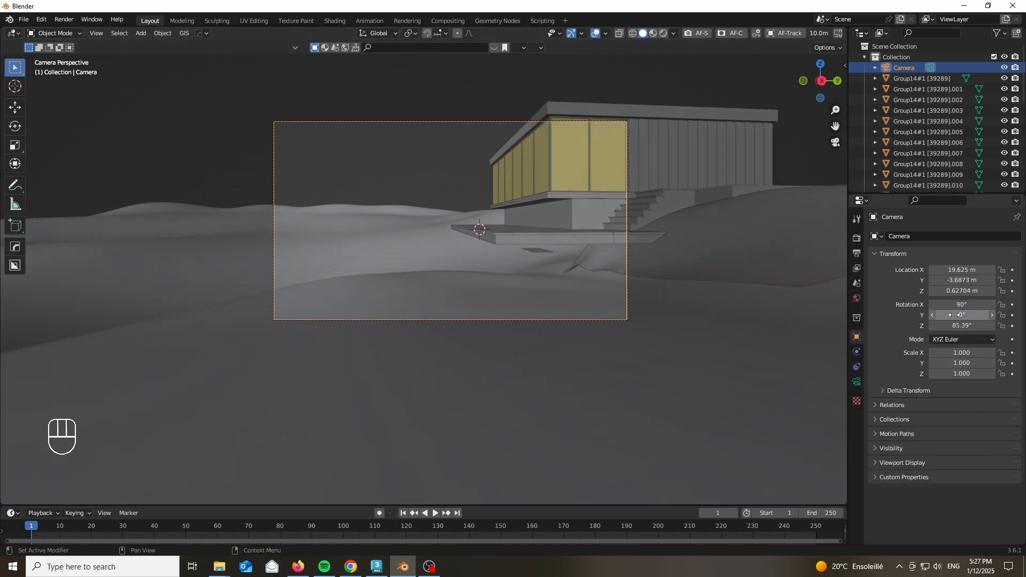
key("g")
left_click(674, 315)
Select the terrain plane and open it in Edit Mode.
left_click(552, 338)
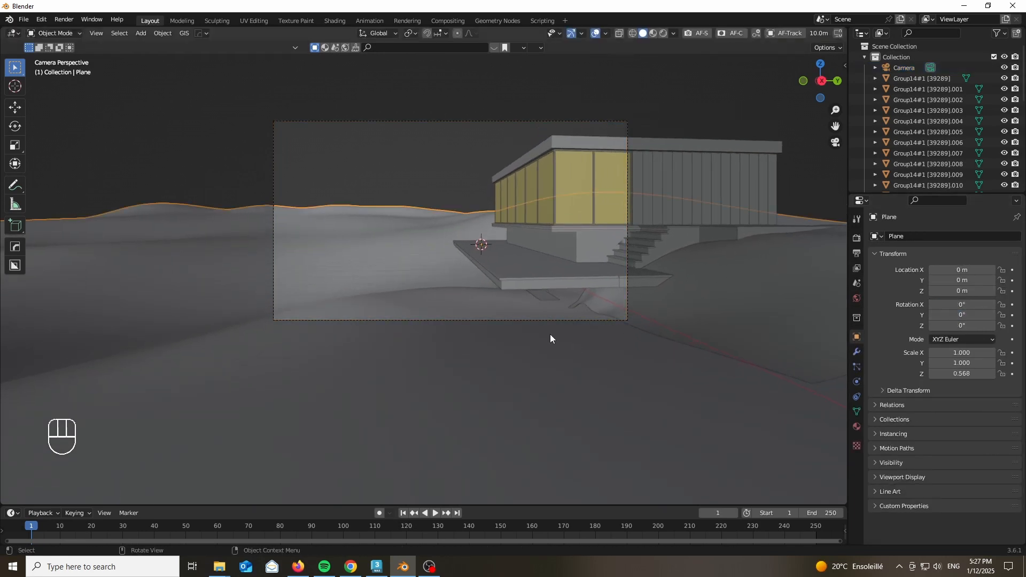
key("Tab")
key("g")
key("z")
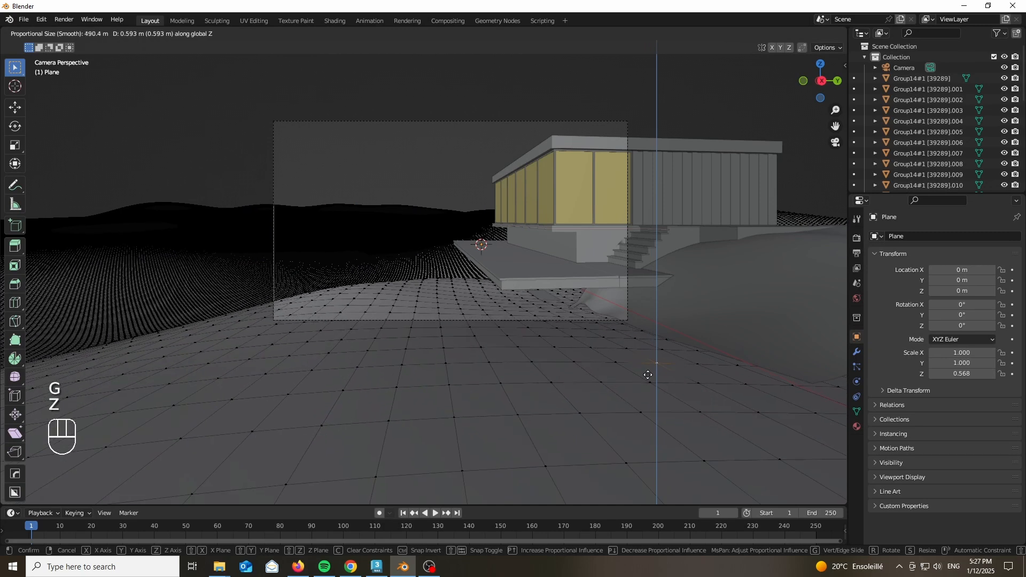
left_click(646, 367)
key("g")
key("z")
left_click(600, 351)
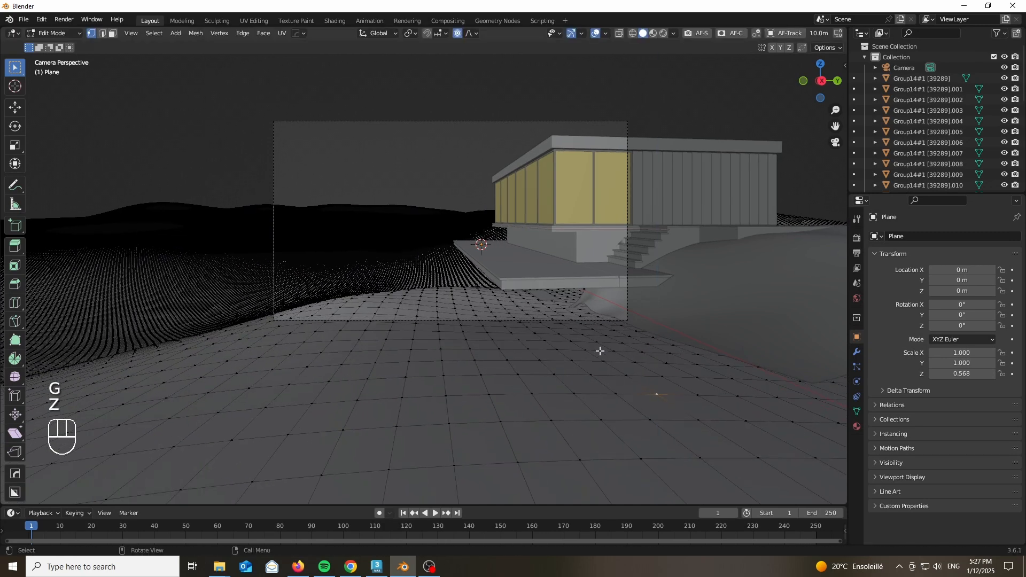
Raise the terrain in front of the house along Z with a proportional editing radius of about 22.8 m.
middle_click_drag(600, 350, 518, 303)
scroll(518, 304, "up", 4)
key("g")
key("z")
scroll(516, 321, "down", 9)
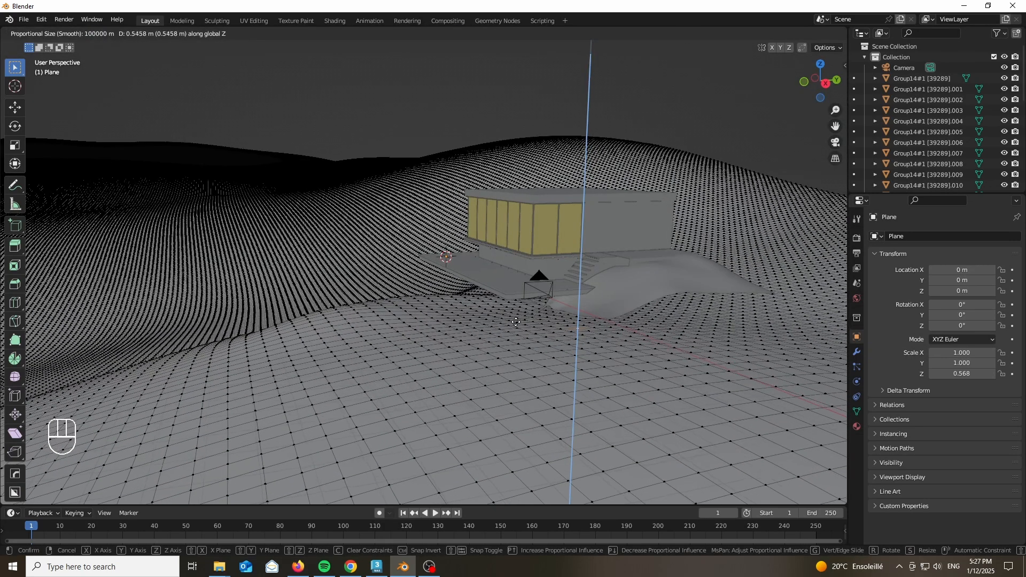
scroll(517, 318, "up", 20)
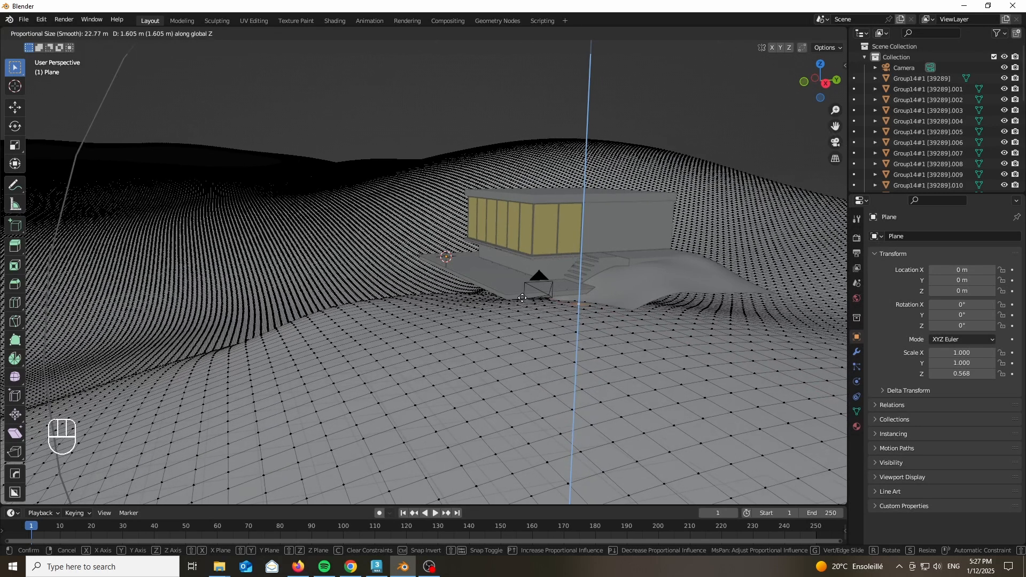
left_click(520, 292)
Raise two terrain spots beyond the stairs along Z, using proportional radii of about 22.8 m and 6 m.
left_click(762, 297)
key("g")
key("z")
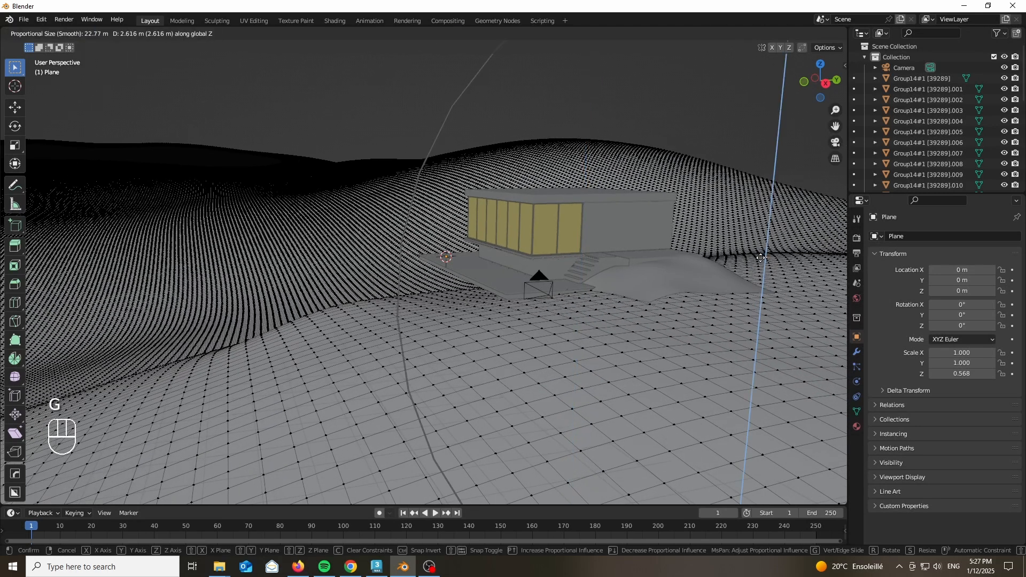
left_click(764, 262)
left_click(736, 327)
key("g")
key("z")
scroll(737, 321, "up", 1)
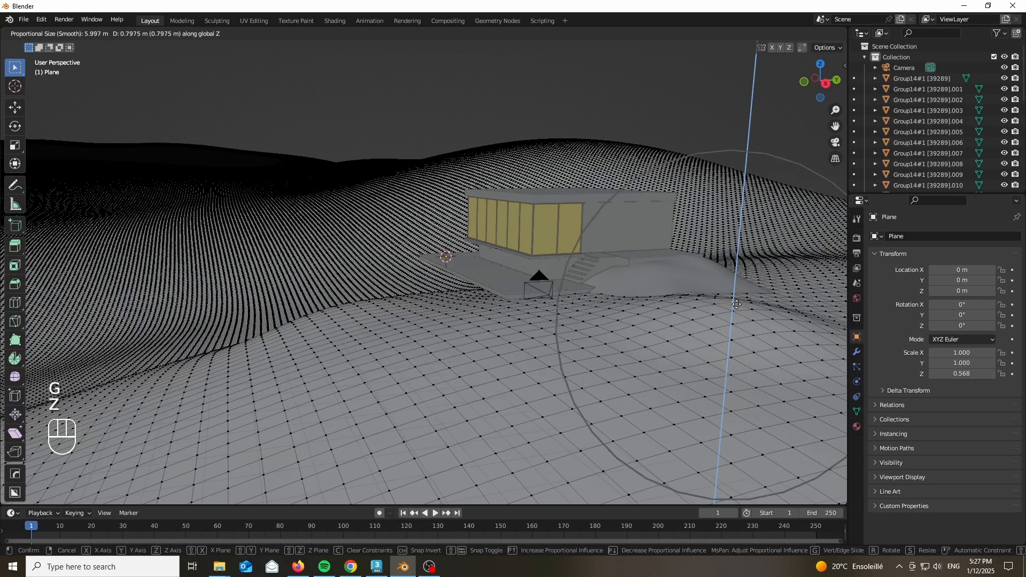
left_click(737, 310)
Return to Object Mode in camera view and set the camera's vertical lens shift (Shift Y) to 0.025.
key("KP_0")
key("Tab")
left_click(664, 311)
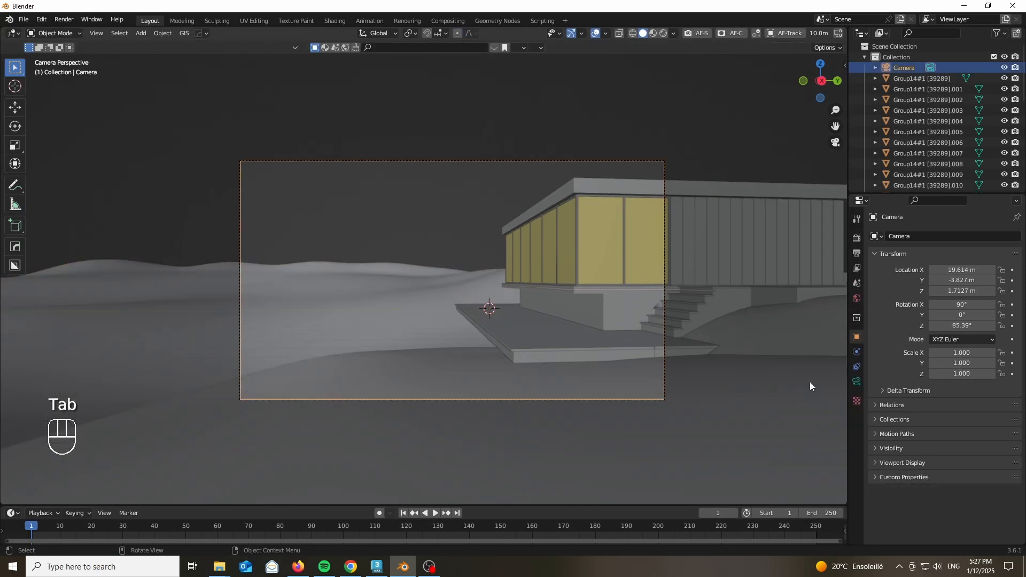
left_click(857, 381)
left_click_drag(965, 327, 981, 327, "shift")
Add a mesh plane at the 3D cursor and scale it by 100.
key("shift+a")
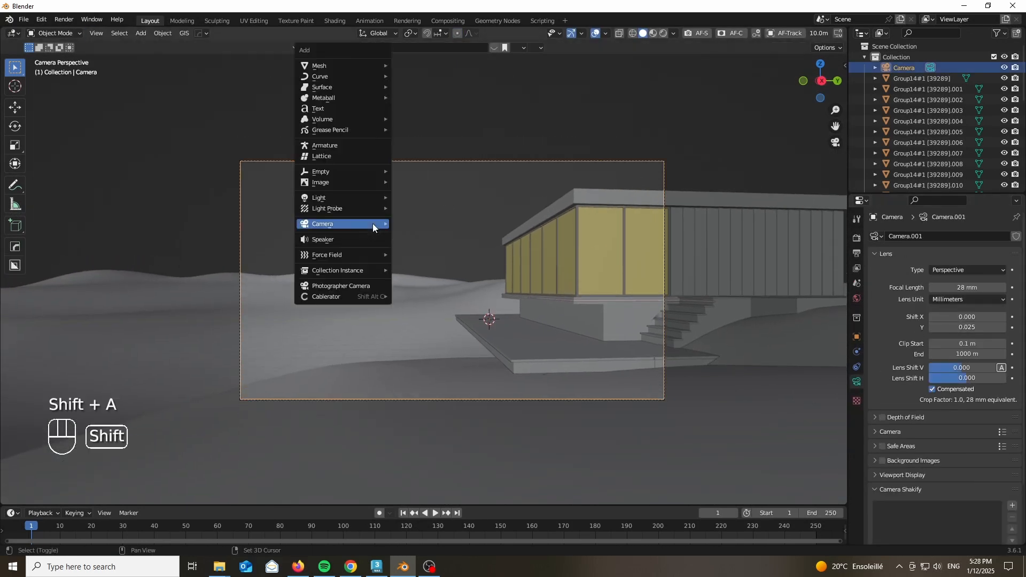
mouse_move(318, 66)
left_click(415, 65)
middle_click_drag(417, 160, 495, 222)
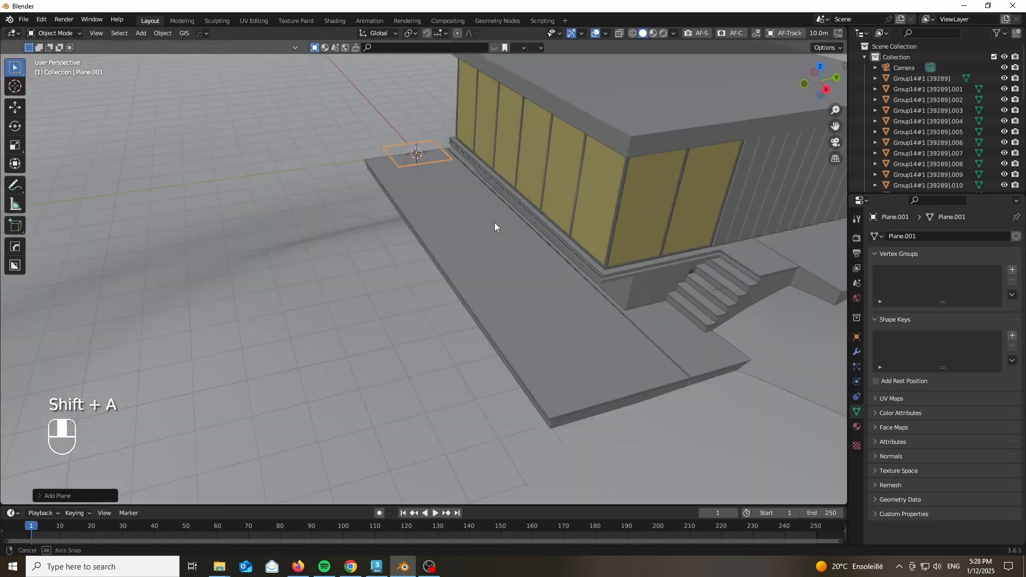
scroll(547, 216, "down", 8)
type("s100")
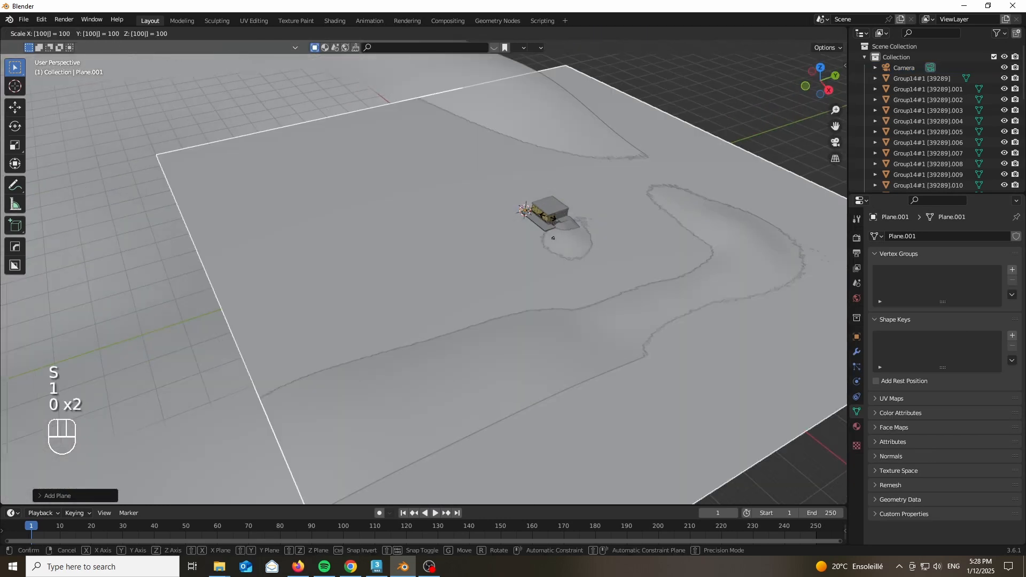
key("Return")
Move the new plane horizontally toward the open side of the terrain and enlarge it past the house.
key("g")
key("shift+z")
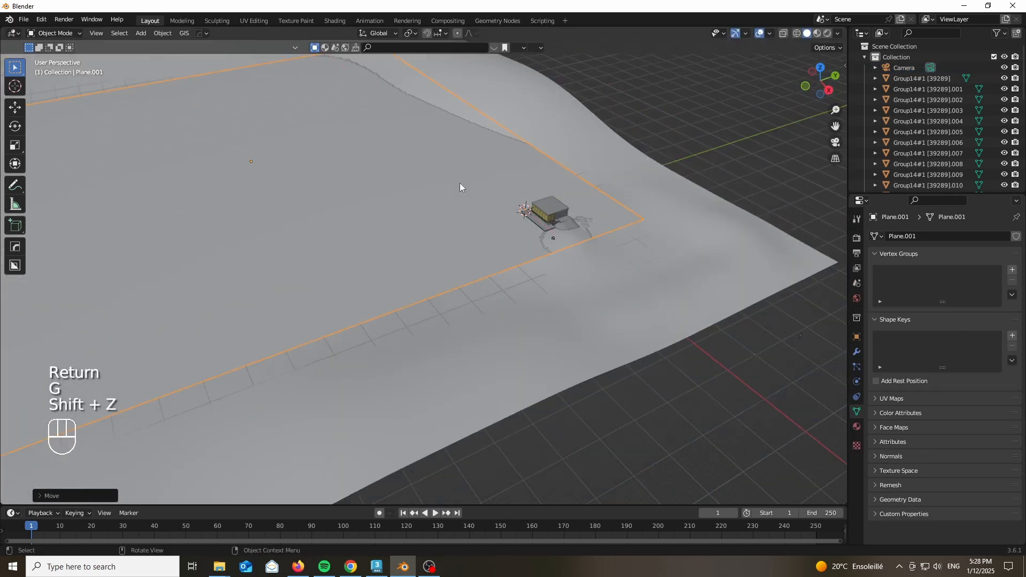
left_click(460, 188)
key("s")
left_click(626, 310)
scroll(550, 219, "up", 4)
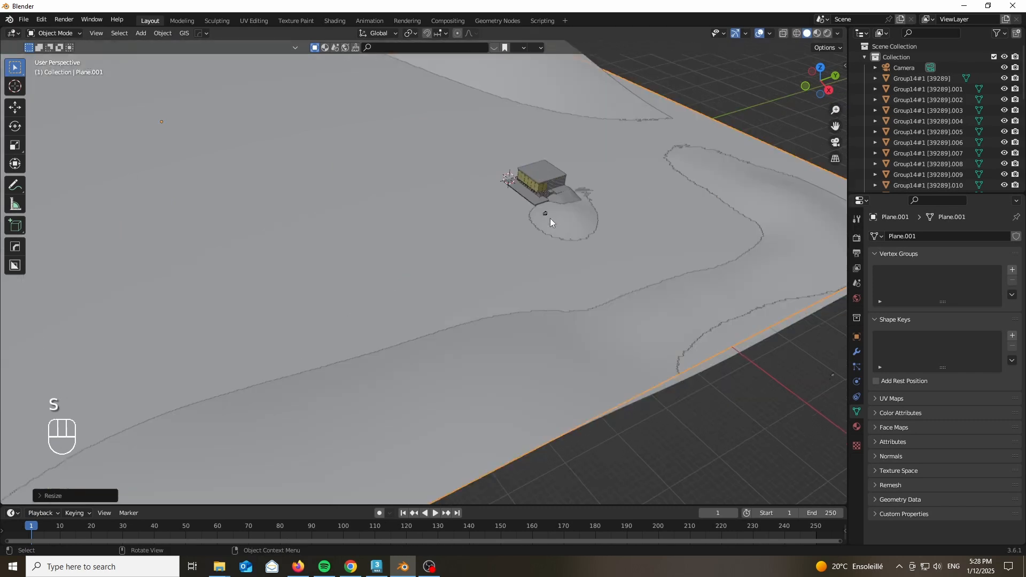
Shift the flat plane horizontally again and scale it up until it reaches the terrain's near edges.
scroll(572, 275, "down", 4)
key("g")
key("shift+z")
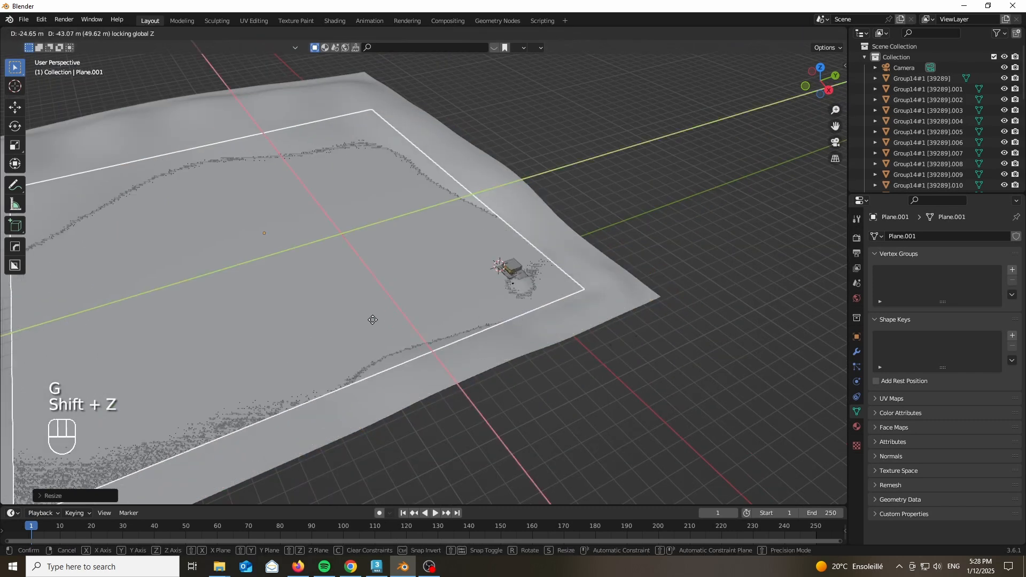
left_click(447, 160)
scroll(446, 156, "down", 3)
key("s")
left_click(484, 220)
scroll(484, 217, "up", 6)
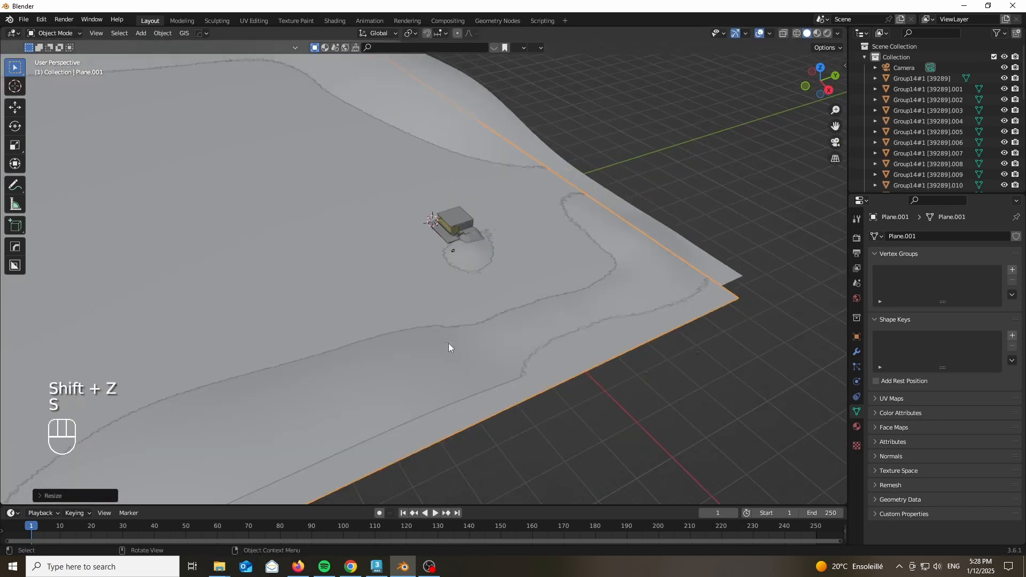
Select the sculpted terrain and apply its object transform in Object Mode.
left_click(449, 344)
scroll(431, 248, "up", 1)
scroll(431, 252, "up", 3)
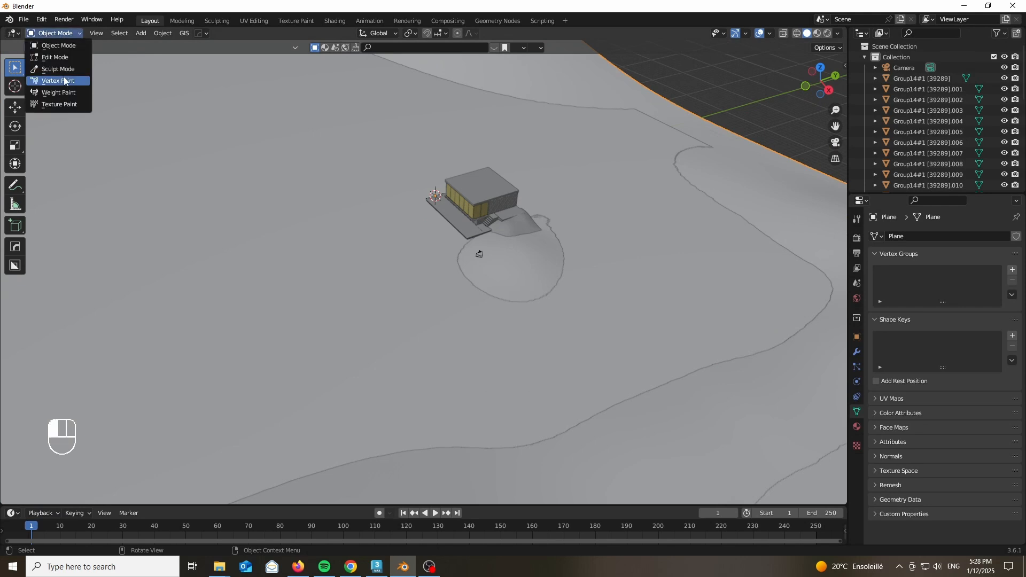
left_click(58, 69)
left_click(58, 46)
key("ctrl+a")
left_click(506, 172)
Build up the terrain around the house with the Draw brush at 0.5 strength, and switch the brush to Subtract.
left_click(54, 33)
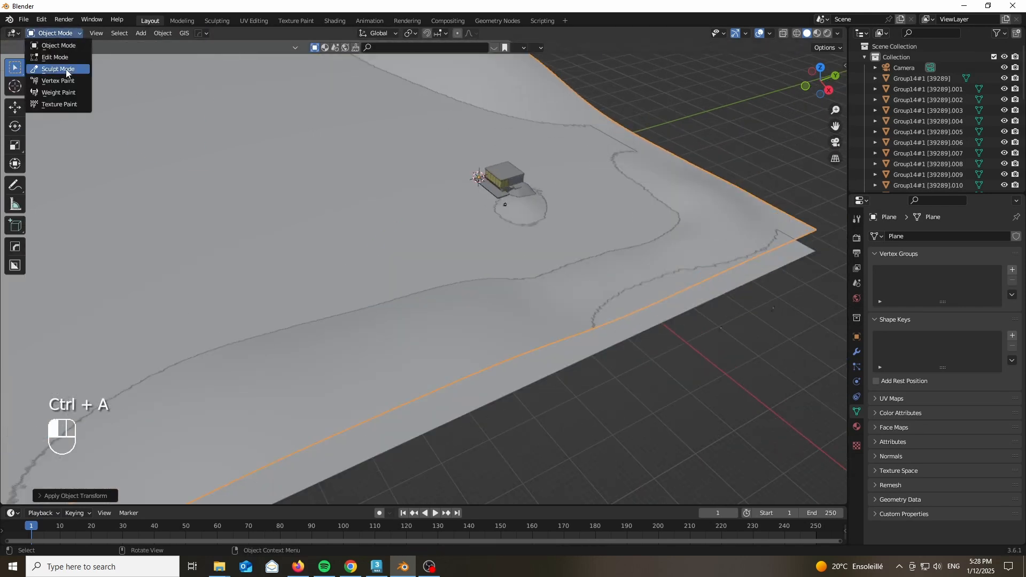
left_click(57, 69)
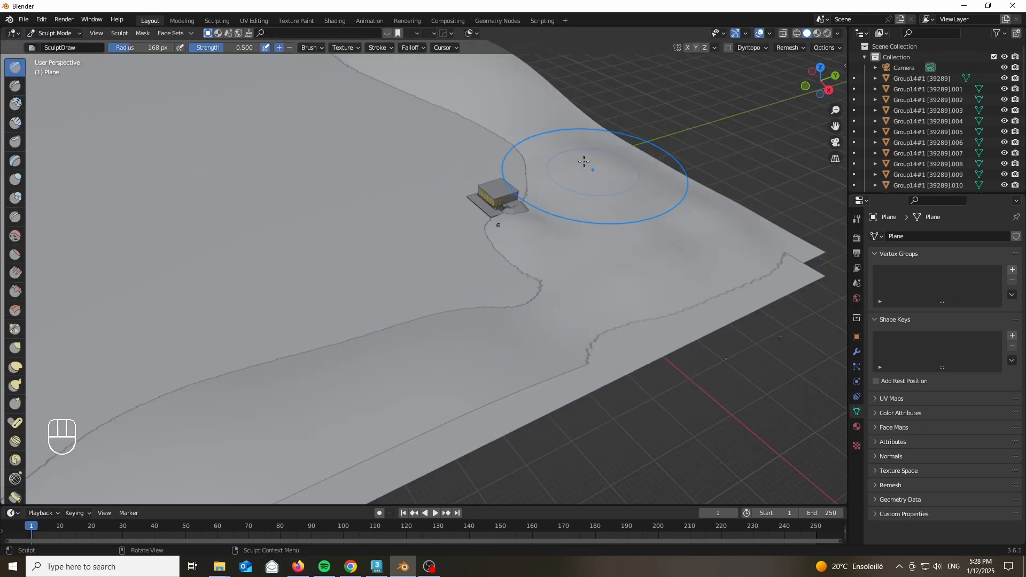
scroll(506, 266, "up", 2)
scroll(483, 188, "up", 8)
scroll(502, 216, "down", 2)
left_click(289, 48)
scroll(517, 358, "down", 4)
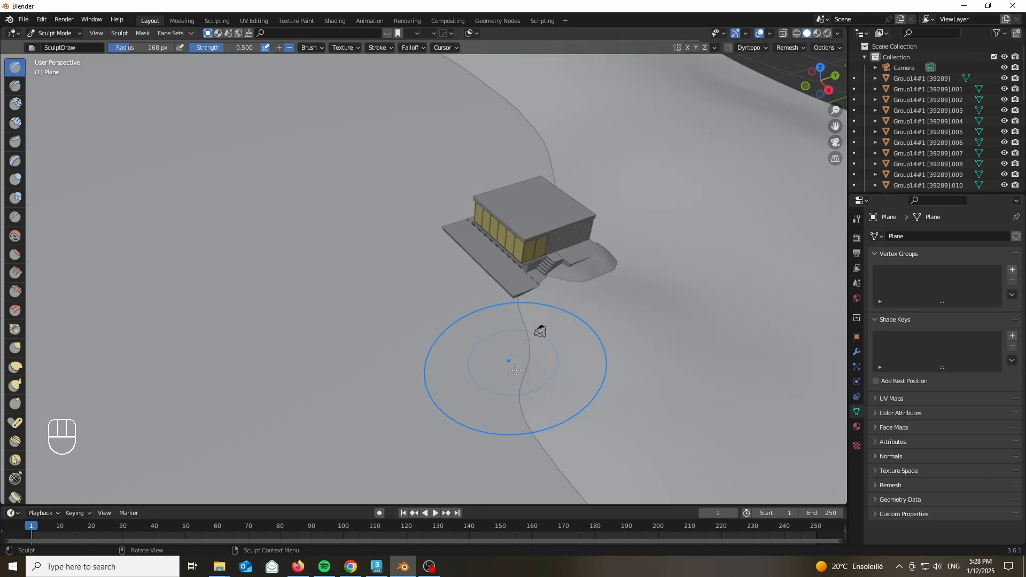
Return to Object Mode and look at the scene through the camera.
left_click(53, 32)
left_click(58, 45)
key("KP_0")
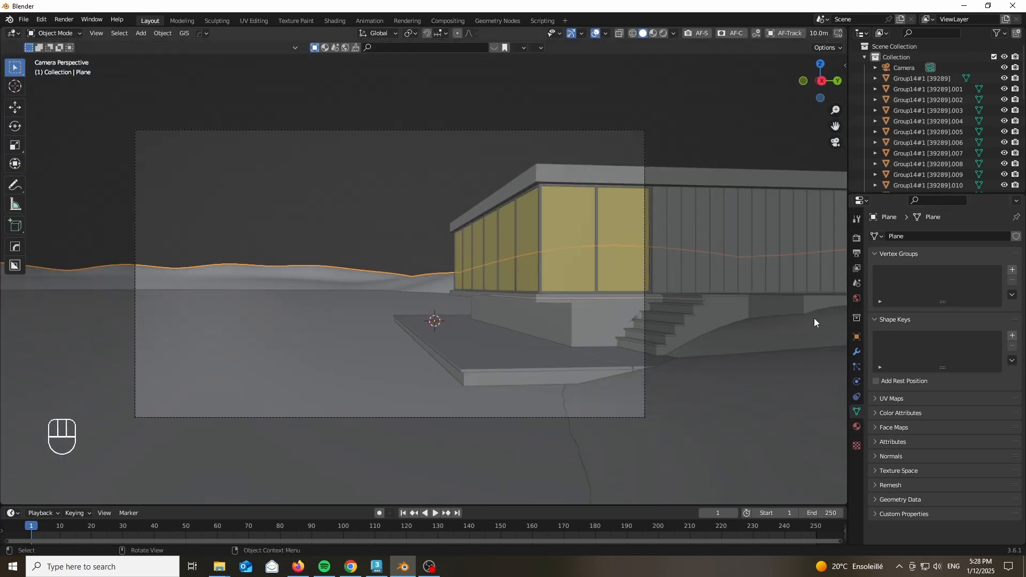
Lock the camera to the view, pull it back so more of the house is framed, and release the lock.
key("n")
left_click(841, 113)
left_click(781, 195)
left_click_drag(718, 110, 718, 131)
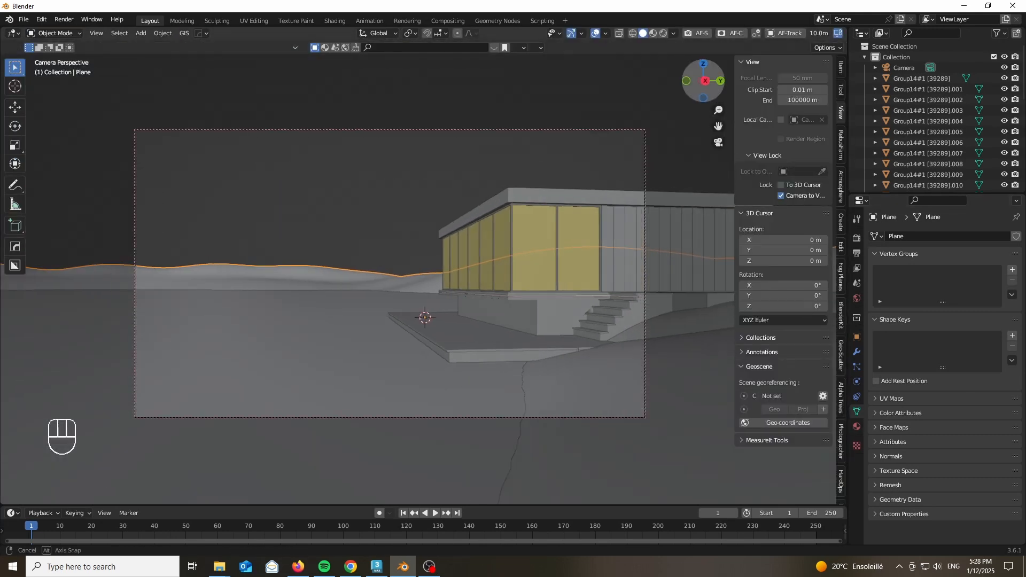
left_click_drag(704, 81, 713, 82)
Raise the distant terrain along Z with proportional editing in Edit Mode, and apply the object's scale in Object Mode.
key("Tab")
key("g")
key("z")
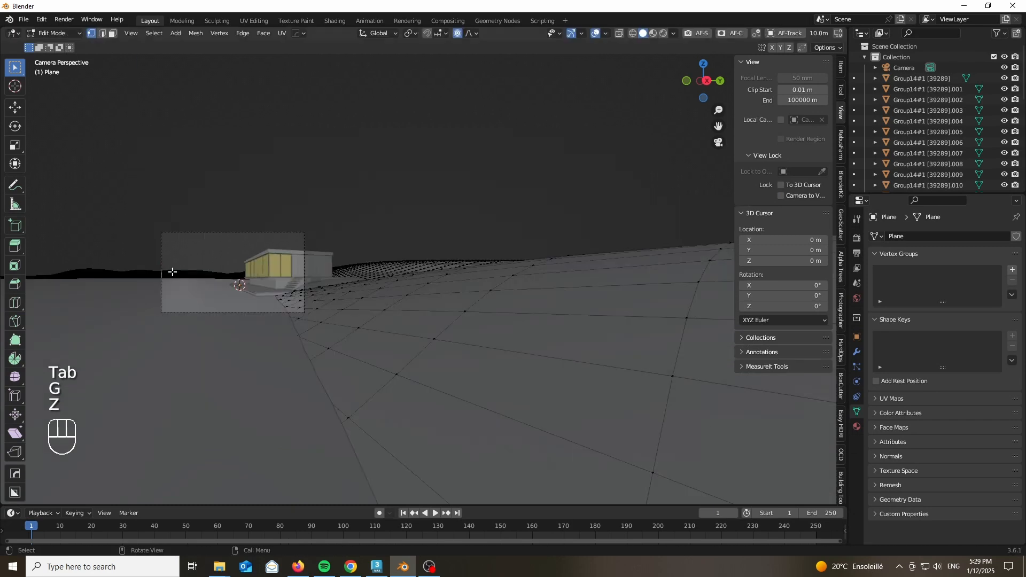
left_click(179, 264)
key("Tab")
key("ctrl+a")
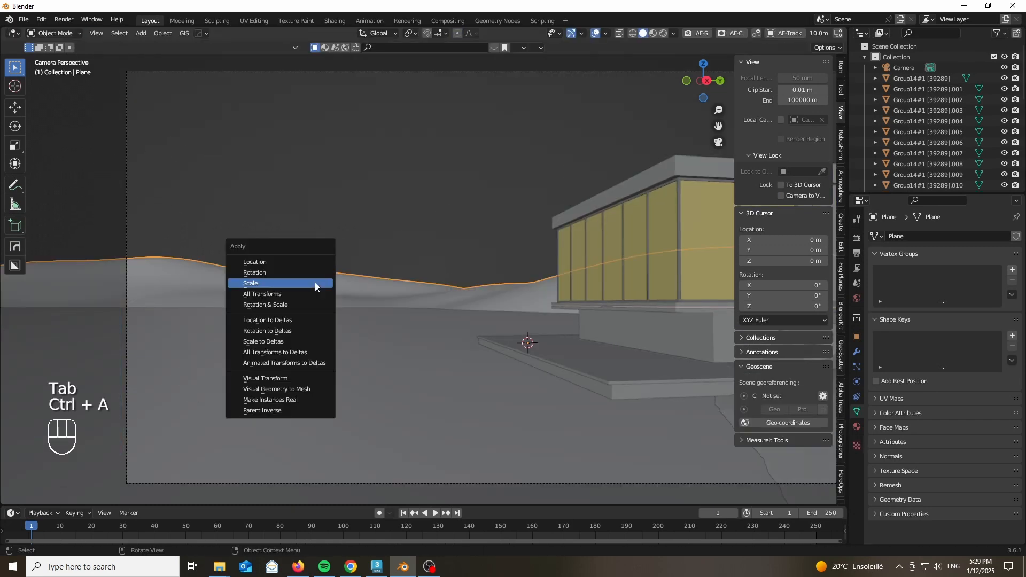
left_click(328, 282)
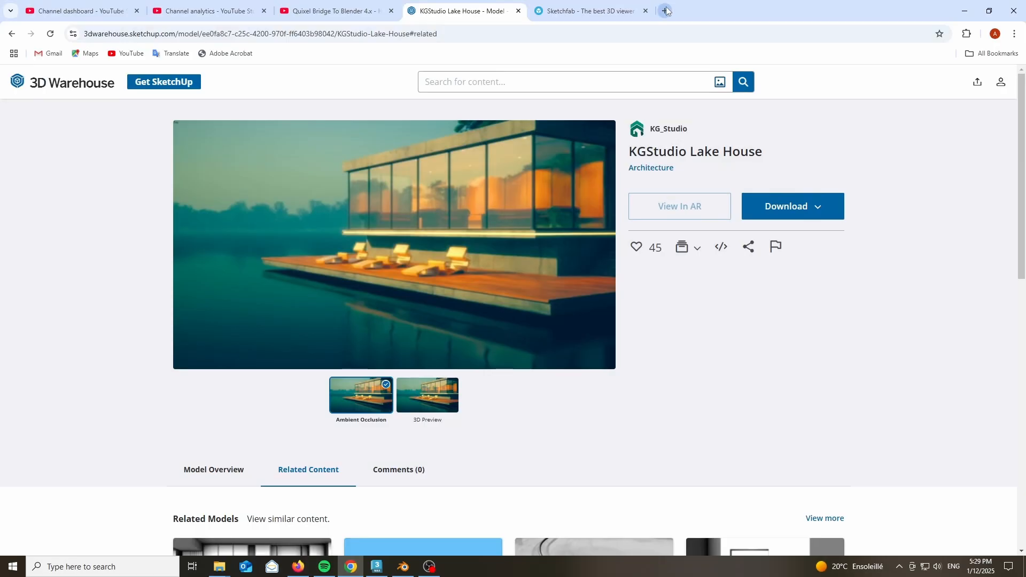
Open Poly Haven in a new tab of the web browser and go to its Textures library.
left_click(666, 11)
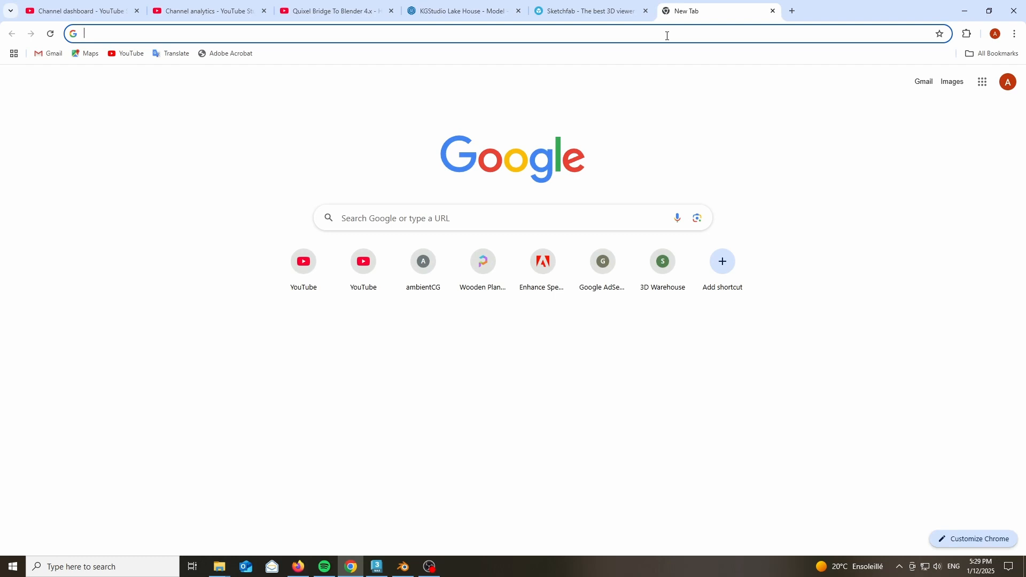
type("polyh")
key("Return")
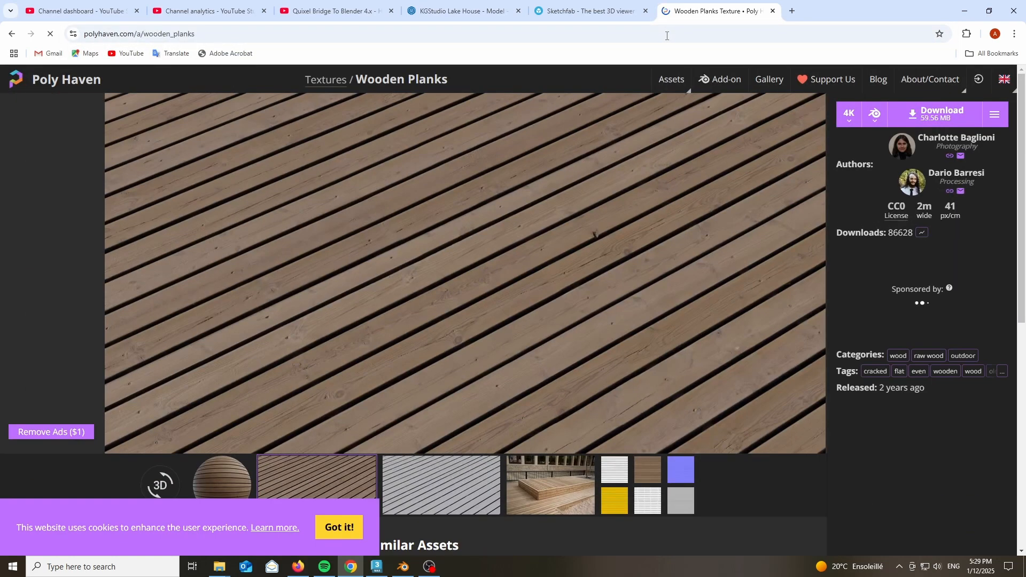
mouse_move(677, 95)
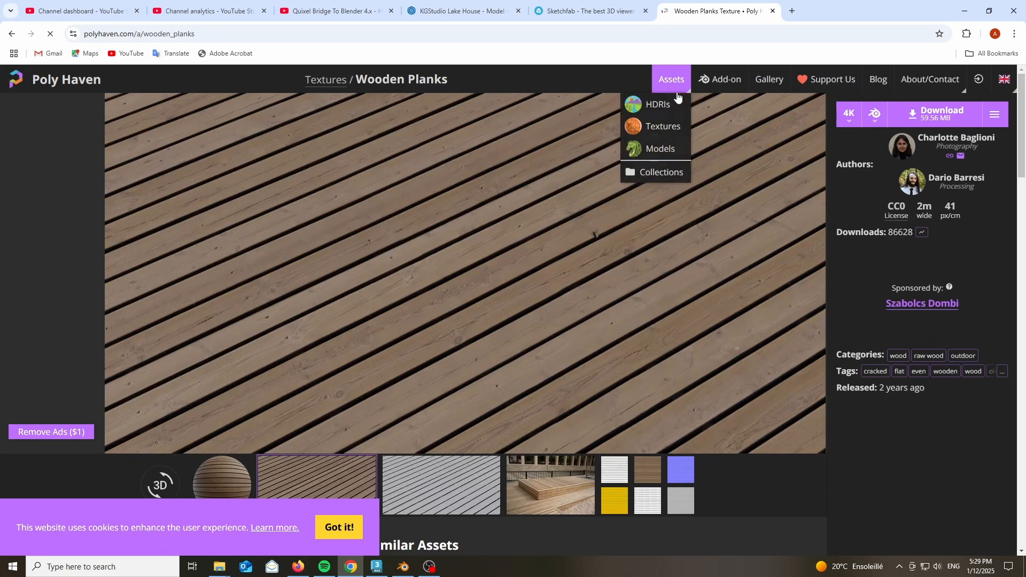
left_click(664, 127)
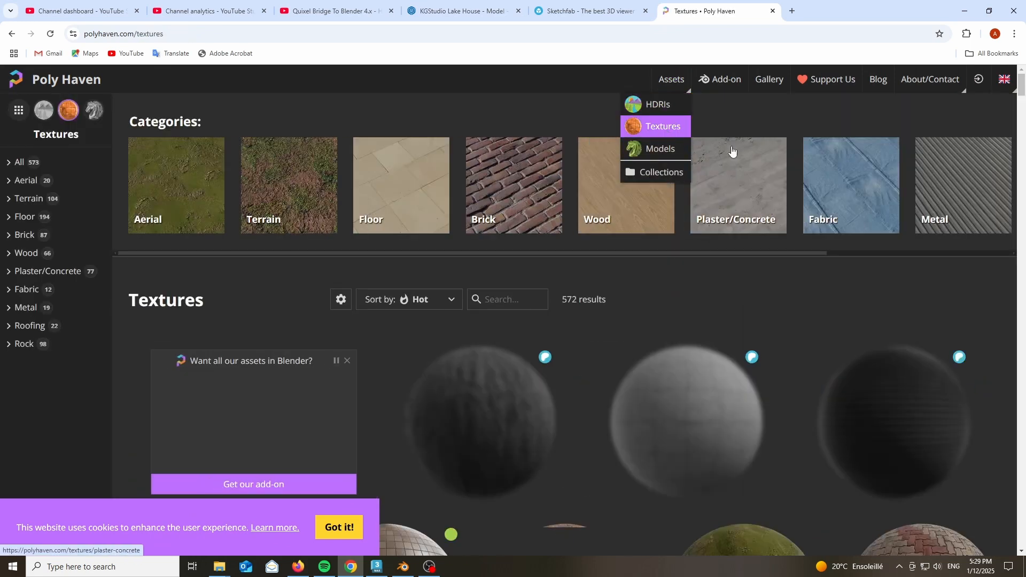
Search the textures for "aerial", view the Aerial Rocks 04 page, and switch back to Blender.
left_click(525, 294)
type("aerial")
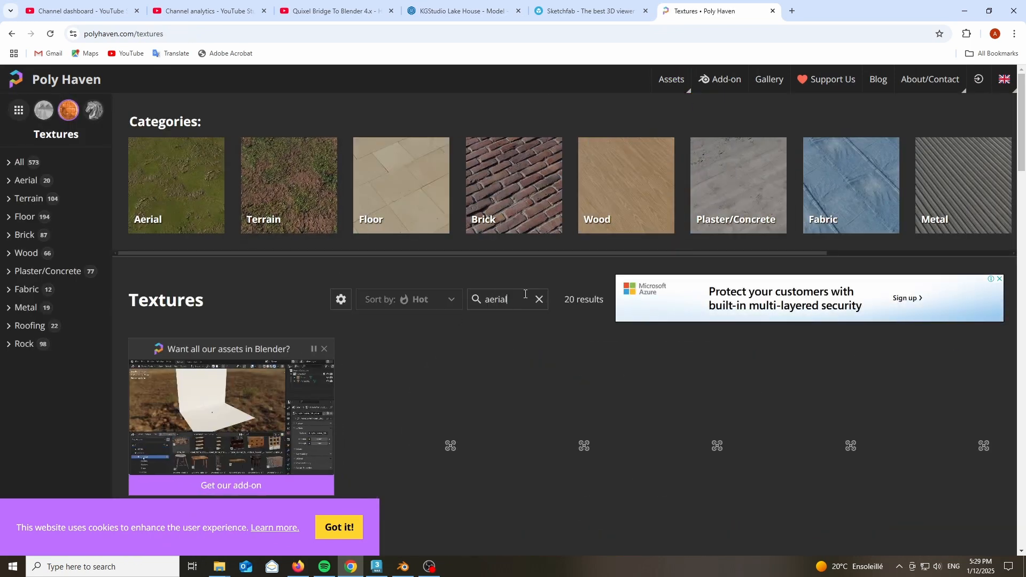
scroll(565, 359, "down", 1)
scroll(564, 359, "down", 7)
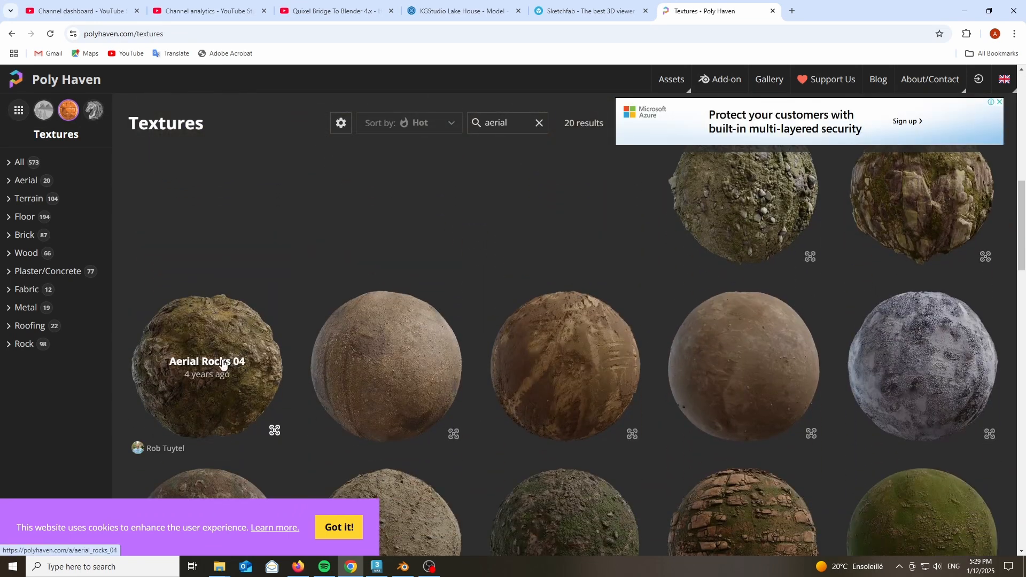
left_click(223, 364)
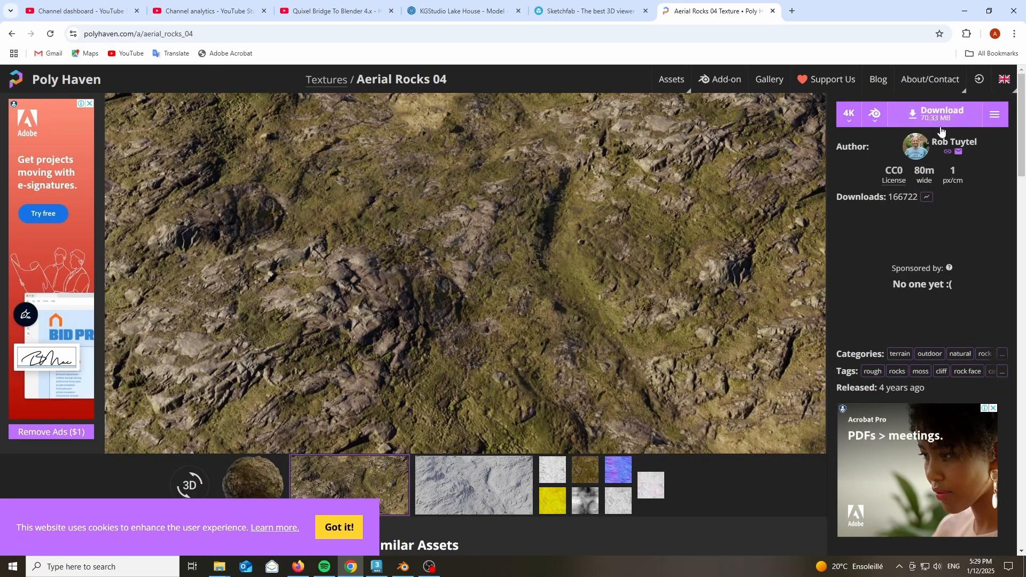
left_click(963, 12)
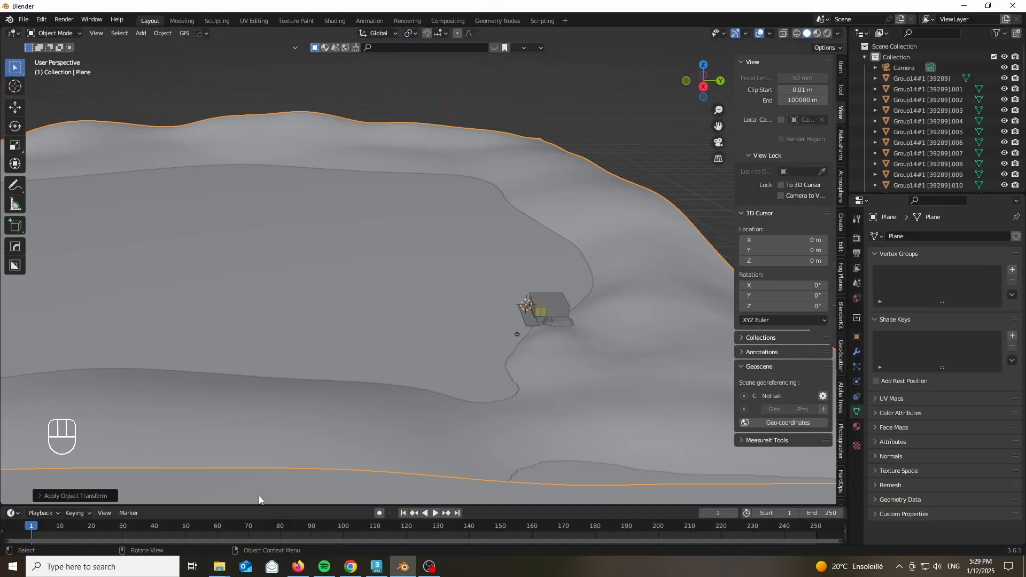
Switch to File Explorer and open the aerial_rocks_04_4k.blend folder inside blender > textures on drive E.
mouse_move(219, 572)
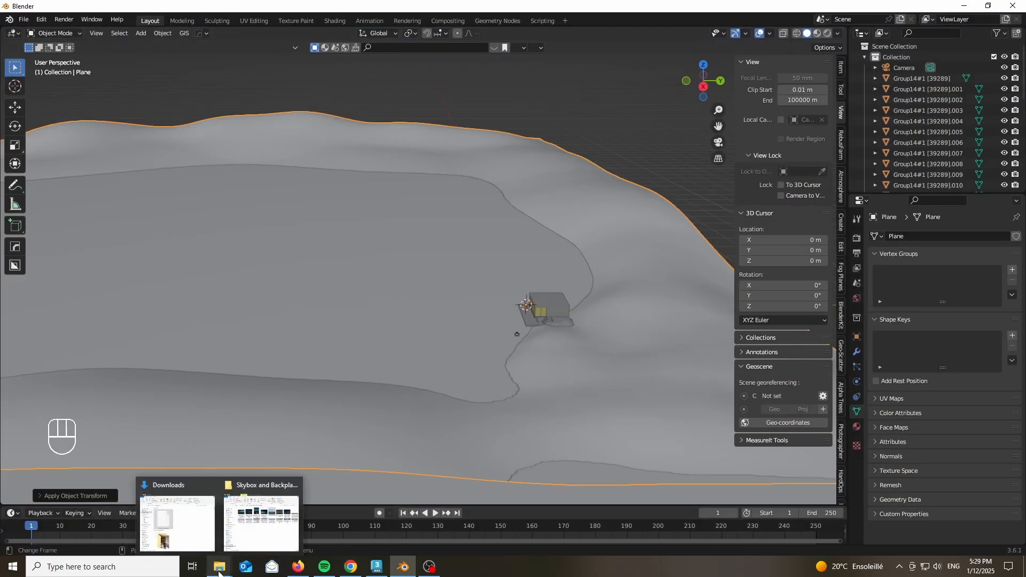
left_click(269, 529)
left_click(134, 88)
double_click(137, 166)
double_click(135, 252)
double_click(146, 210)
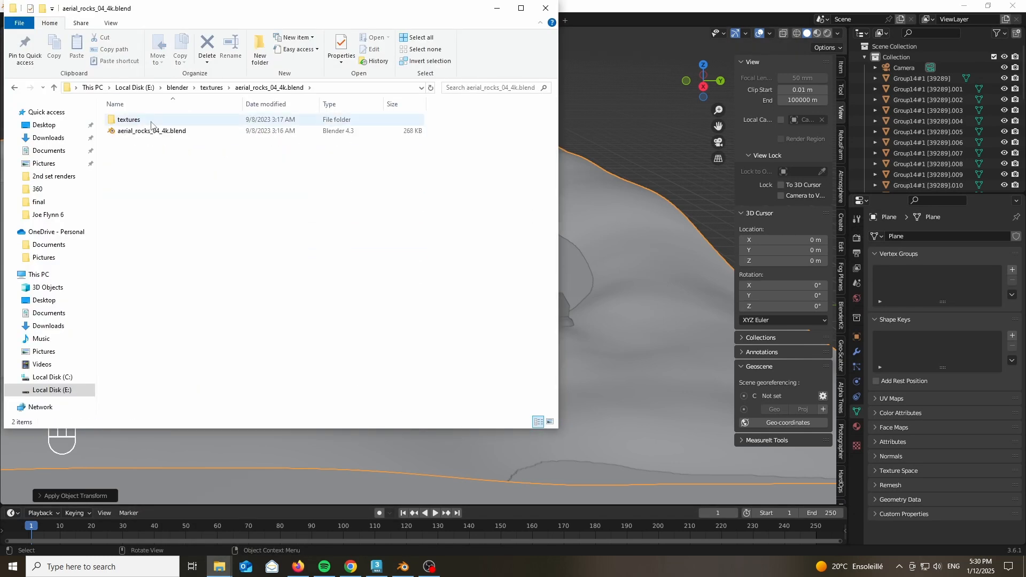
Append the aerial_rocks_04 material from aerial_rocks_04_4k.blend into the Blender scene.
left_click_drag(153, 131, 723, 165)
left_click(679, 185)
scroll(483, 250, "down", 4)
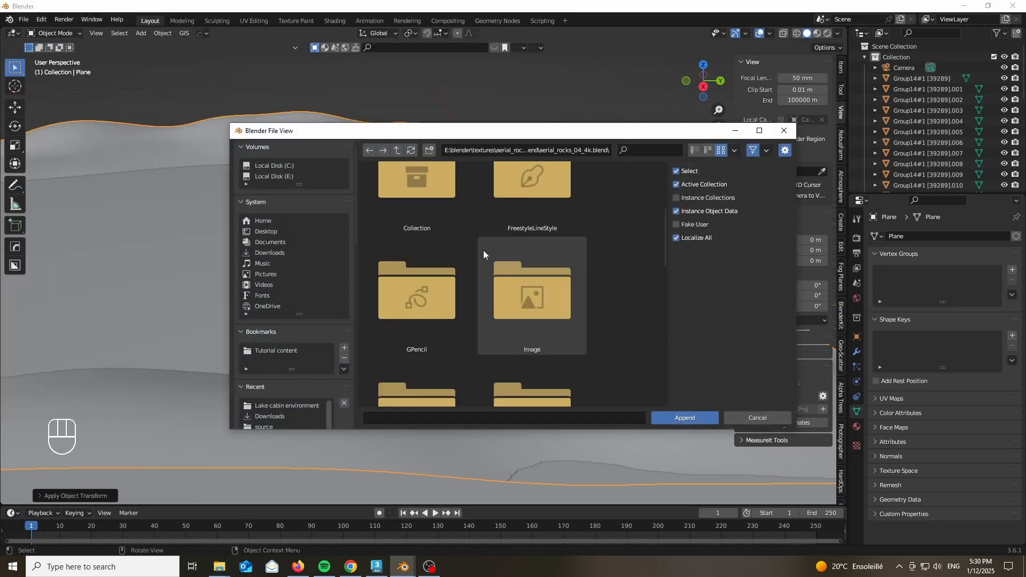
double_click(547, 313)
double_click(413, 228)
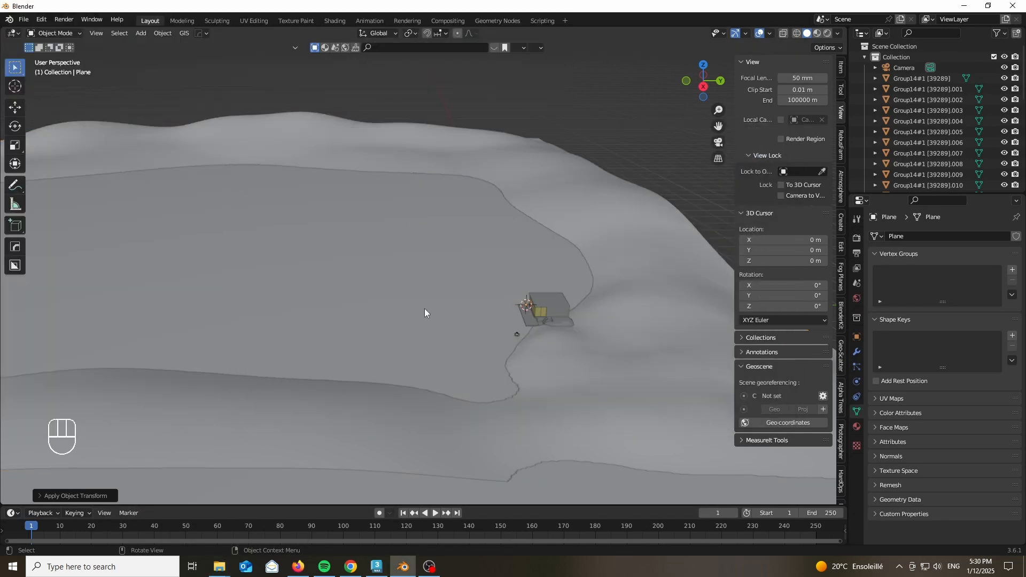
Isolate the terrain in local view, assign it the aerial_rocks_04 material, and display it in Material Preview shading.
left_click(857, 426)
left_click(577, 185)
key("KP_Divide")
key("Tab")
key("Tab")
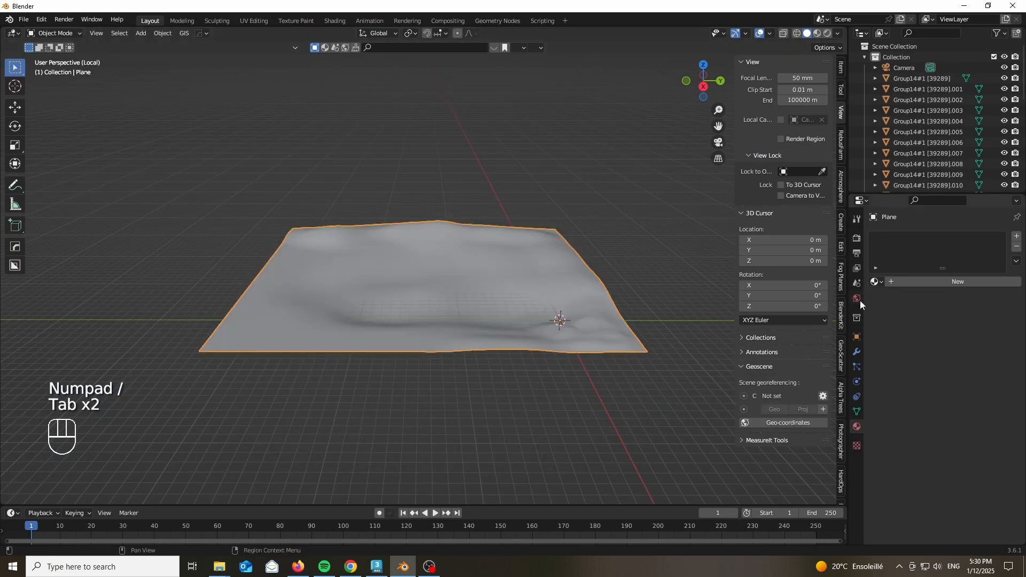
left_click(877, 282)
left_click(902, 298)
scroll(532, 293, "up", 3)
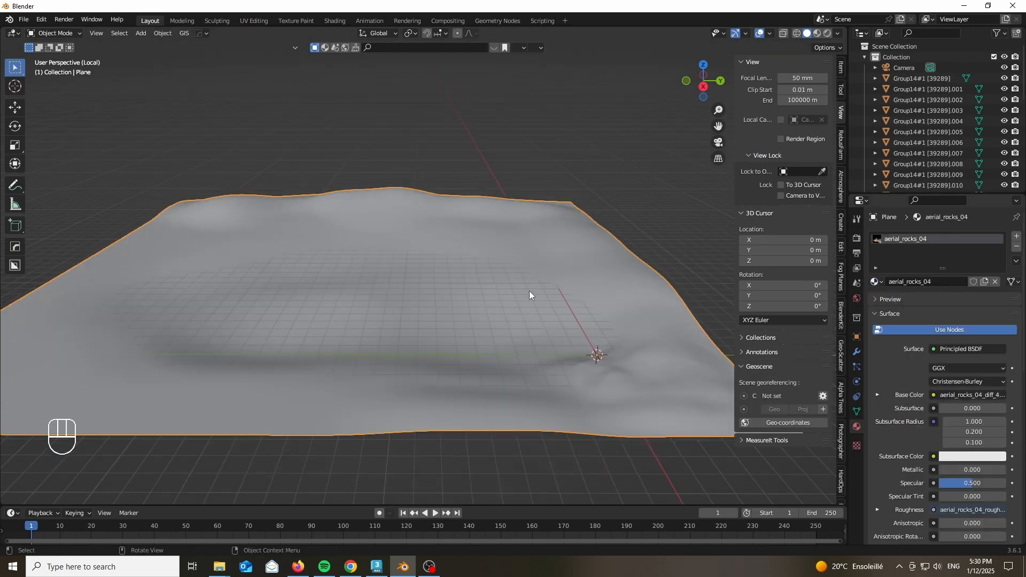
key("z")
Split off two areas beside the 3D viewport, one as a Shader Editor and one above it as a UV Editor.
left_click_drag(3, 28, 227, 80)
left_click(14, 34)
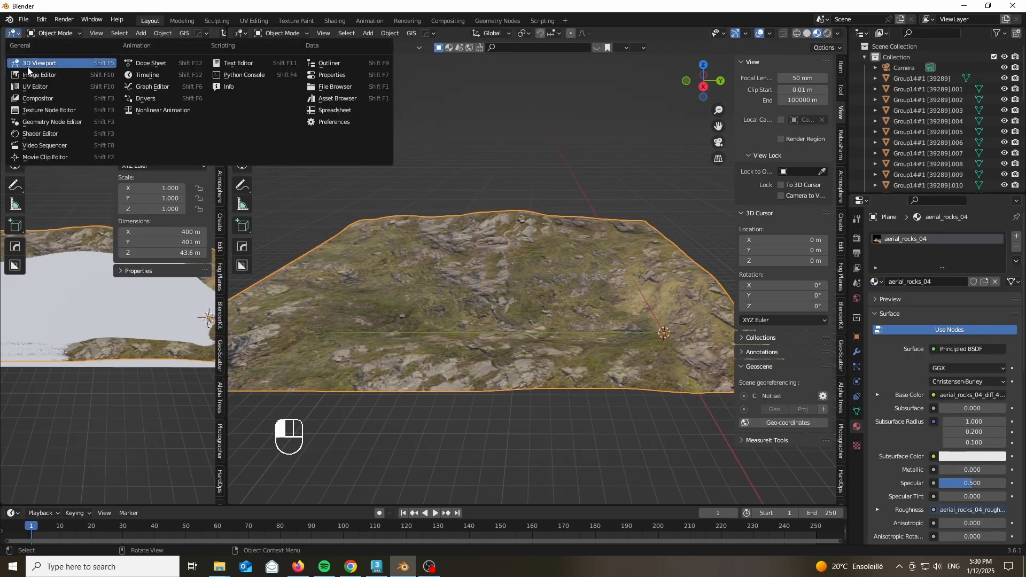
left_click(40, 134)
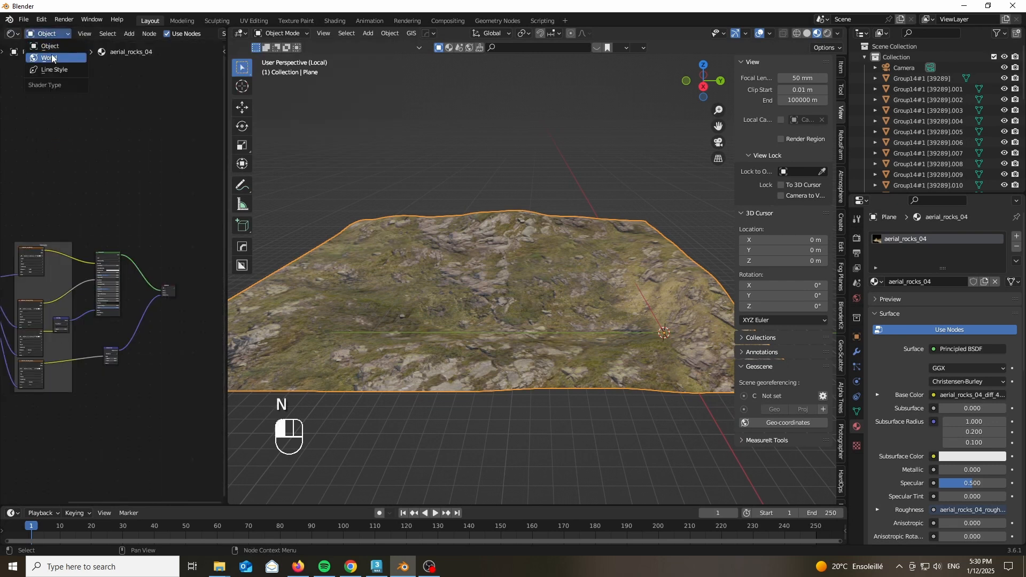
left_click_drag(3, 38, 11, 162)
left_click(13, 34)
left_click(60, 89)
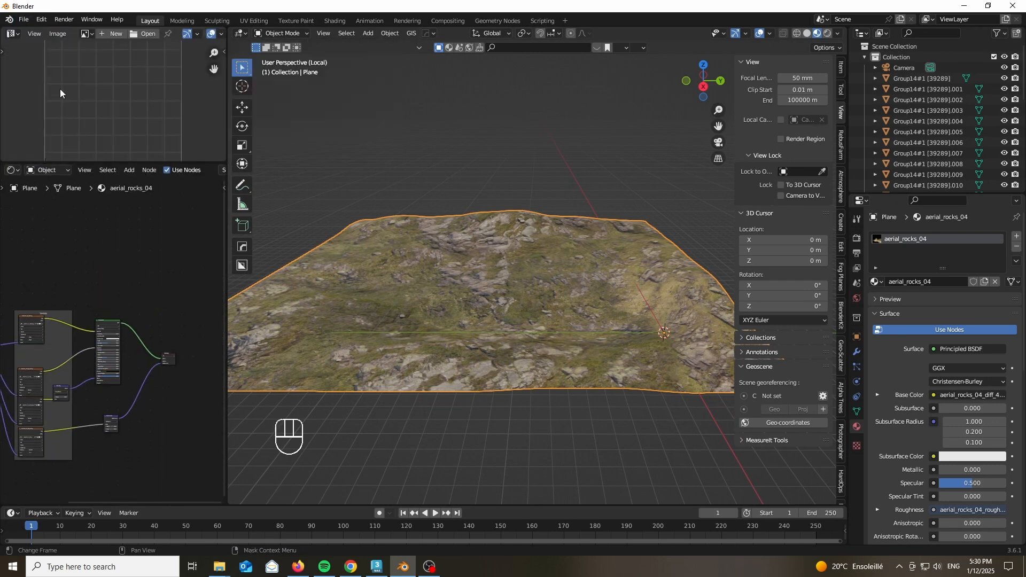
Scale all of the terrain's UVs by 10 and return to Object Mode.
key("Tab")
key("a")
type("as")
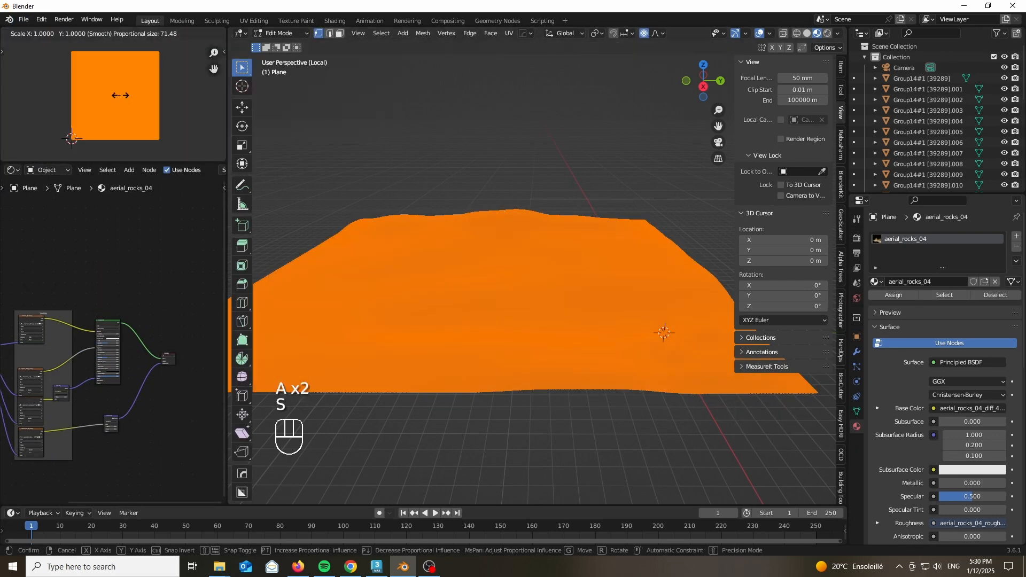
type("10")
key("Return")
key("Tab")
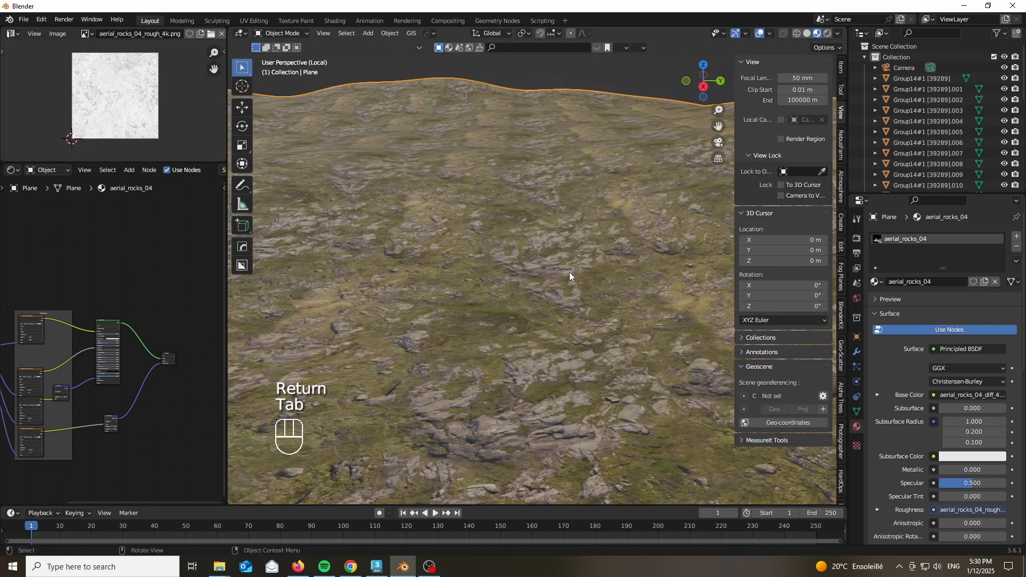
Leave local view for the camera view, scale the terrain's UVs by a further 1.5, and return to Object Mode.
key("KP_Divide")
key("KP_0")
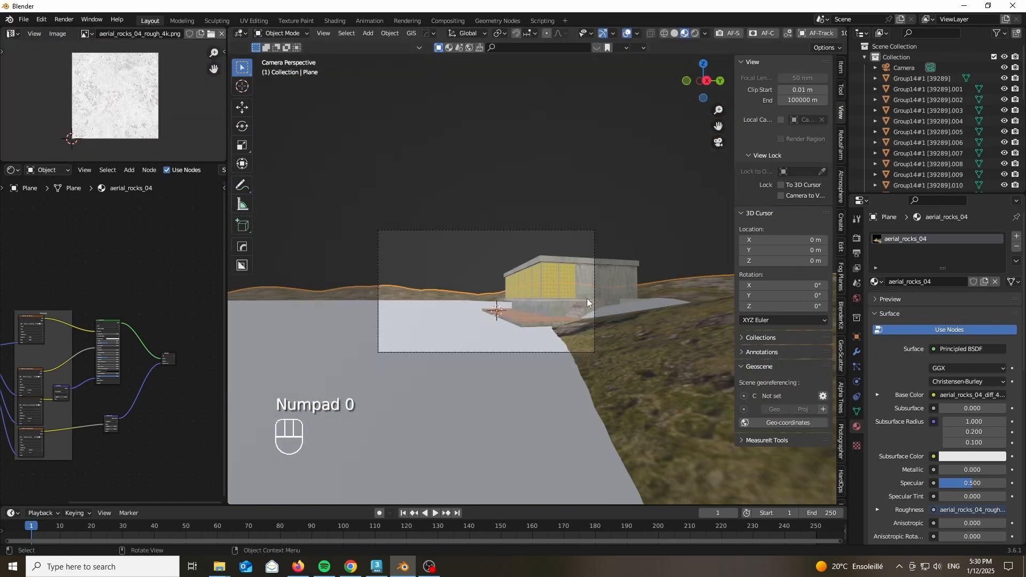
key("Tab")
type("15")
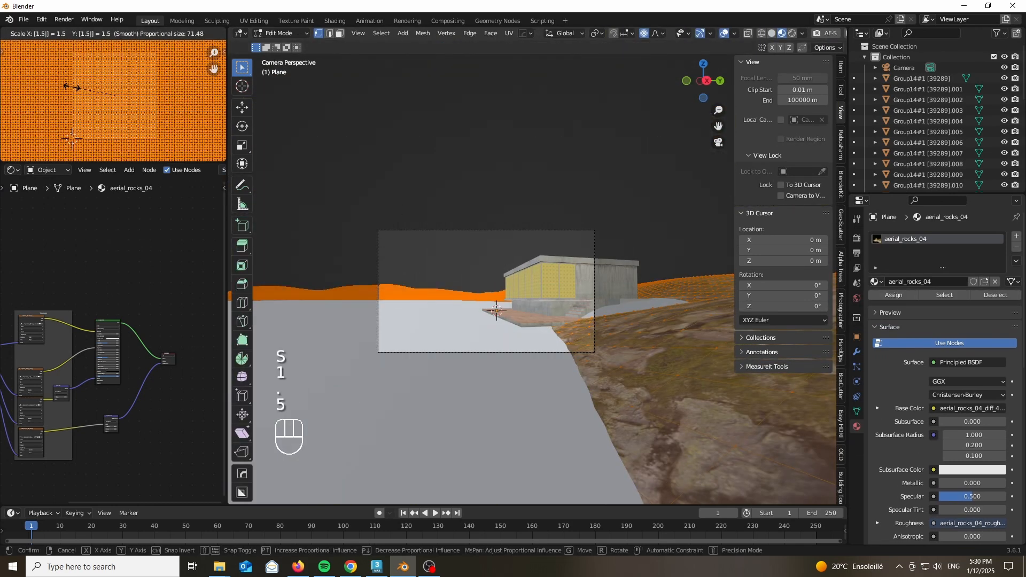
key("Return")
key("Tab")
scroll(627, 380, "up", 4)
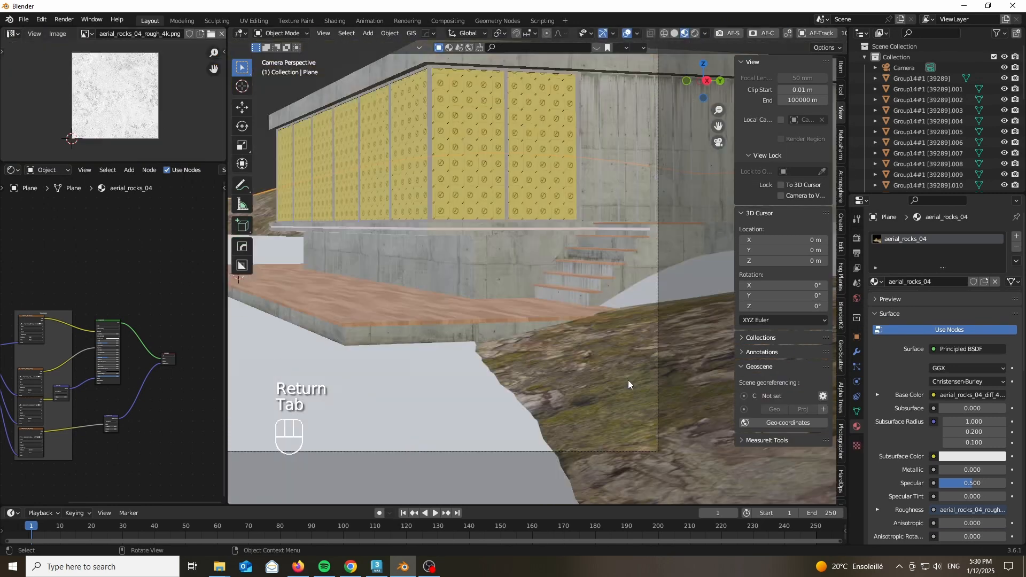
Check the textured terrain and house through the camera, then select the yellow glass panels and isolate them in local view.
scroll(627, 380, "down", 6)
scroll(392, 320, "up", 10)
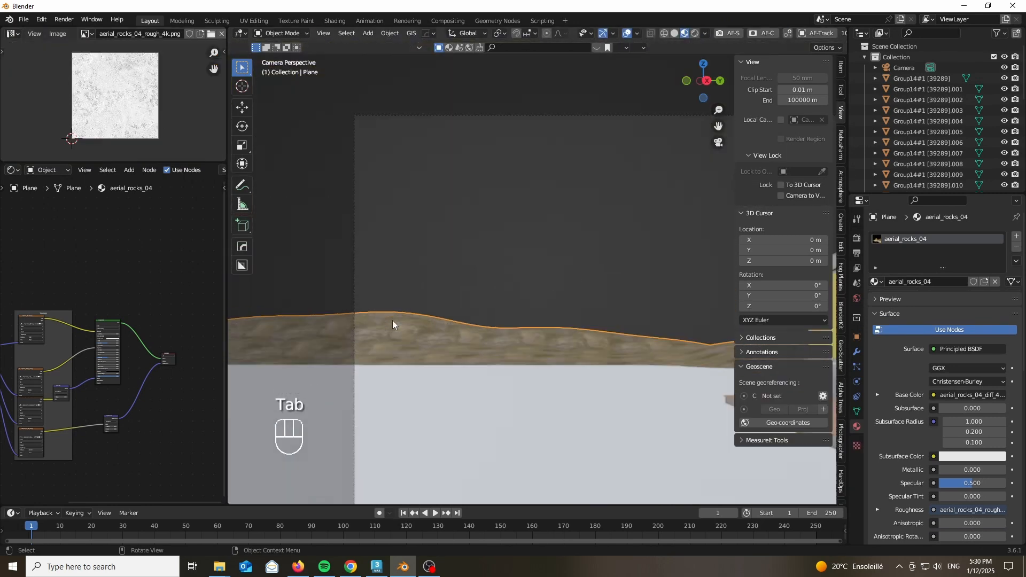
scroll(349, 290, "down", 10)
scroll(476, 302, "up", 3)
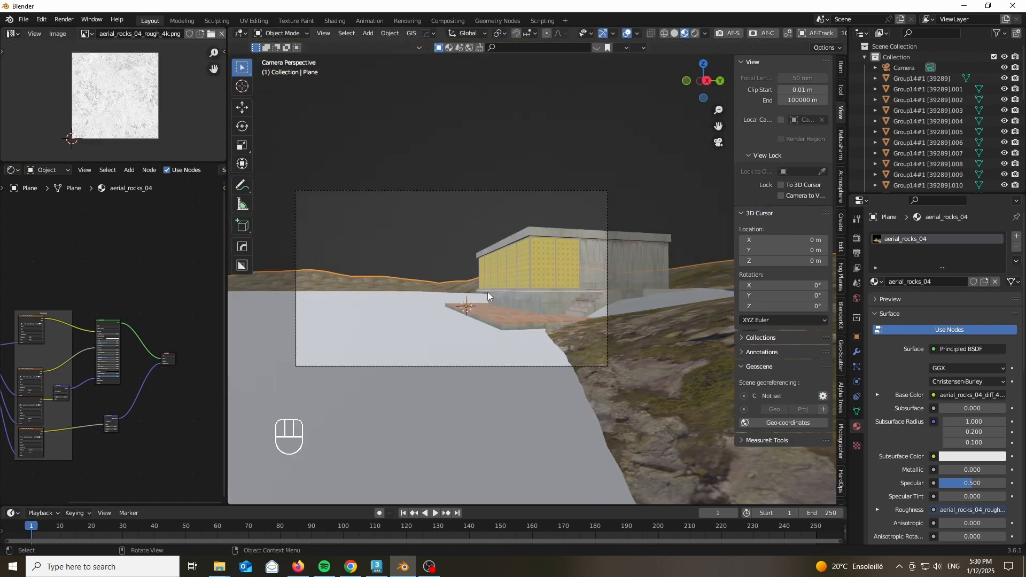
scroll(488, 292, "up", 4)
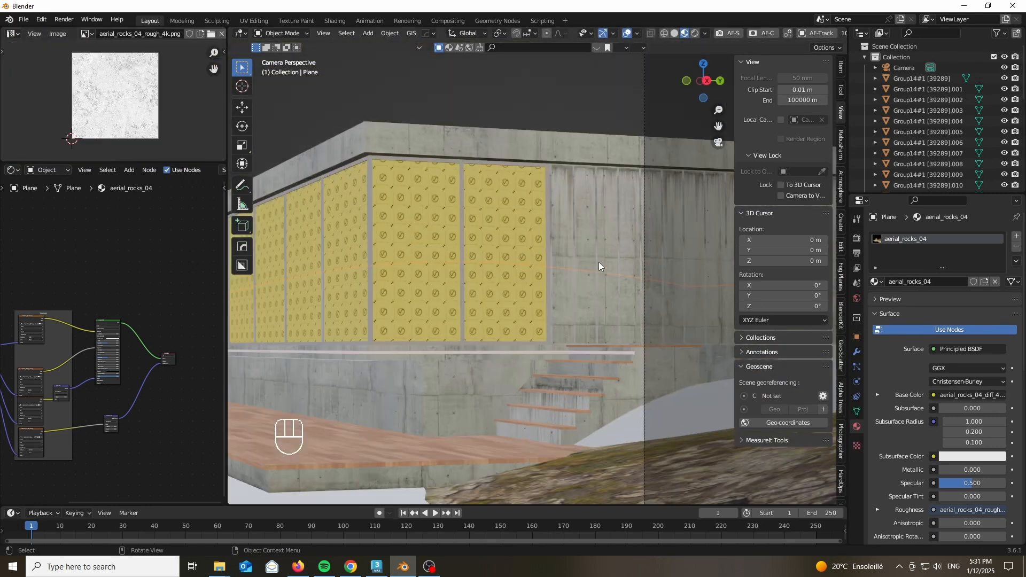
scroll(599, 262, "down", 2)
left_click(479, 243)
scroll(607, 188, "down", 1)
scroll(607, 188, "up", 4)
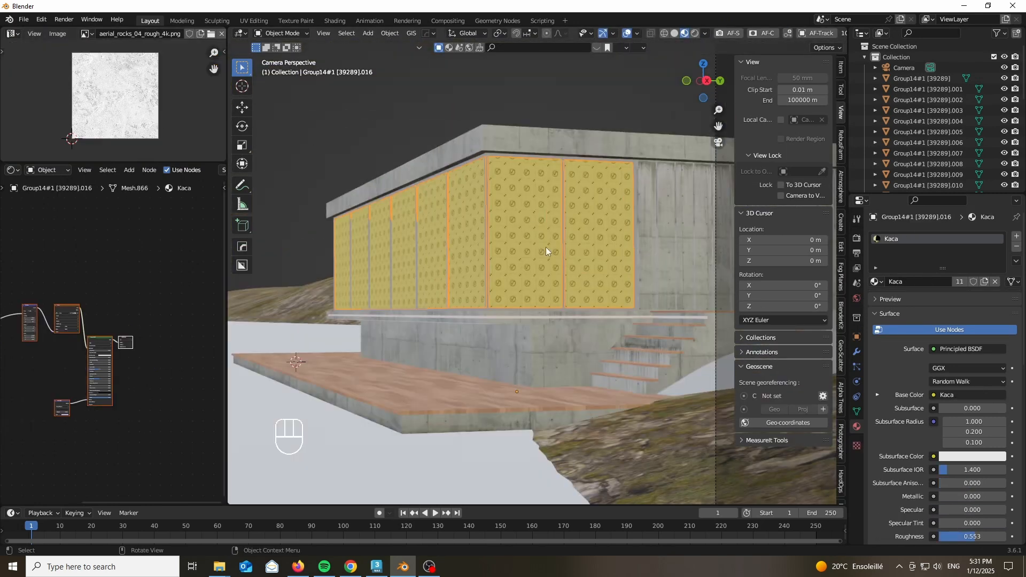
key("KP_Divide")
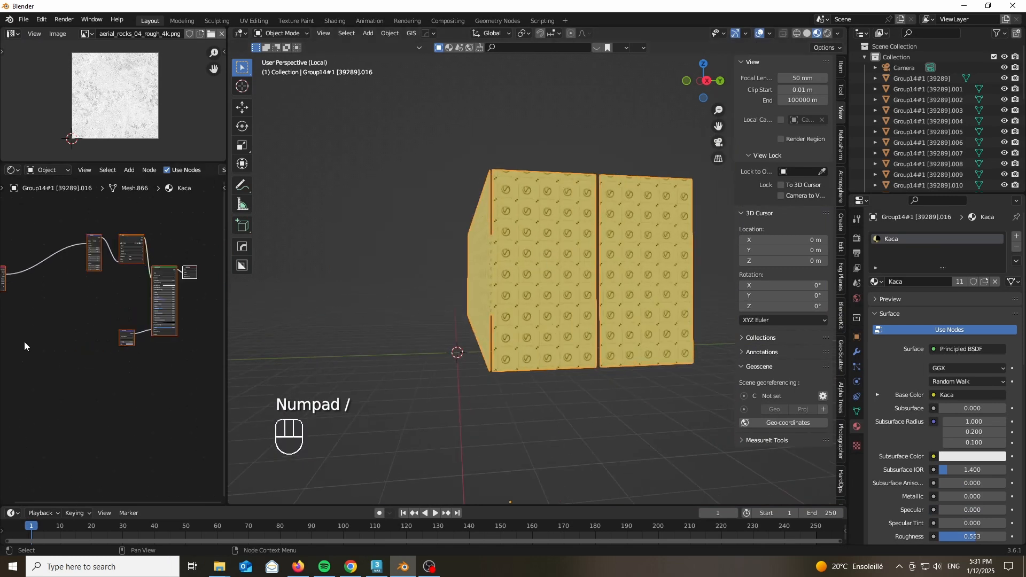
Delete every node except Material Output from the Kaca material, and enlarge the Shader Editor.
left_click_drag(121, 163, 120, 42)
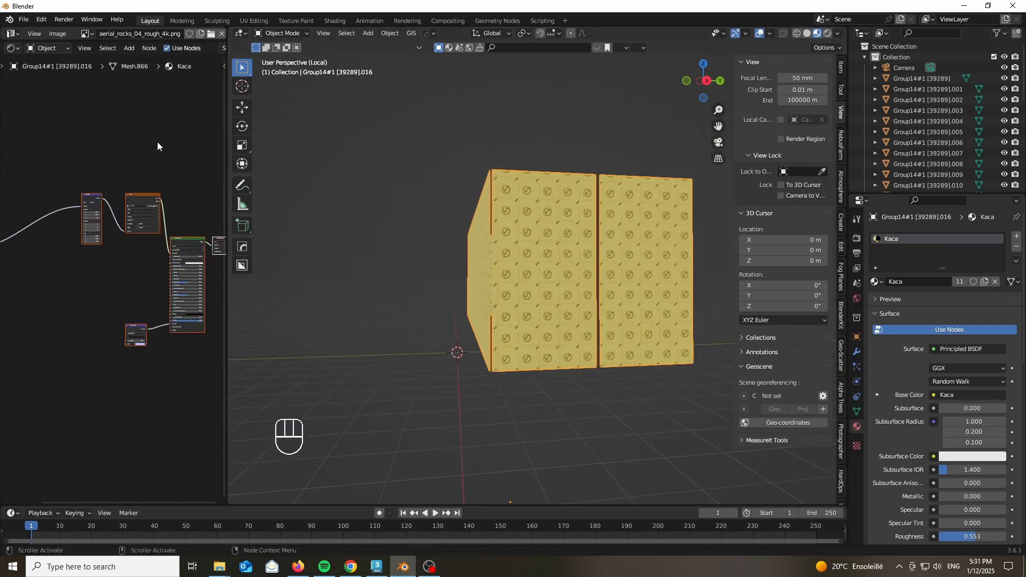
left_click_drag(1, 170, 178, 334)
key("Delete")
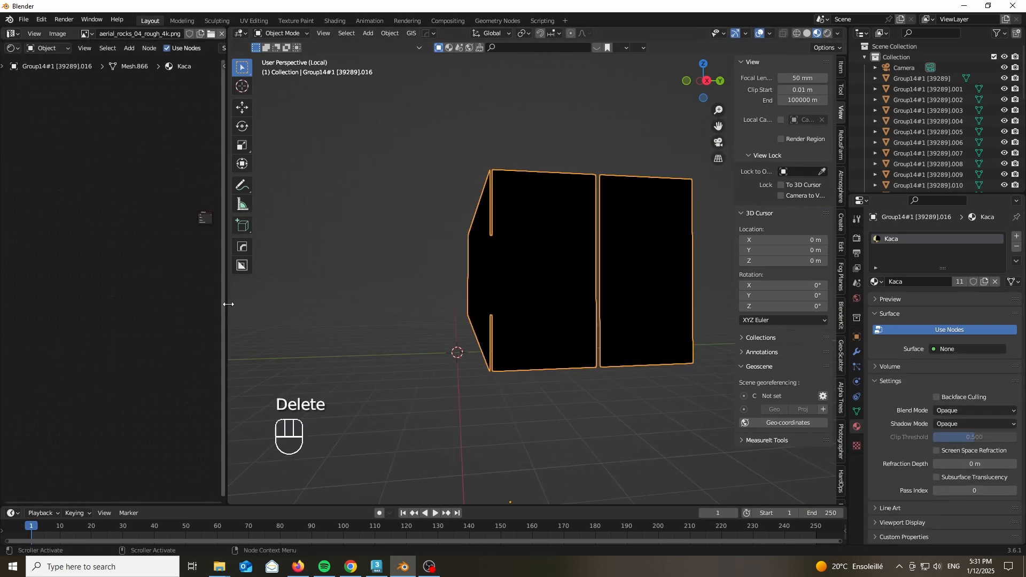
left_click_drag(227, 305, 415, 256)
key("m")
key("n")
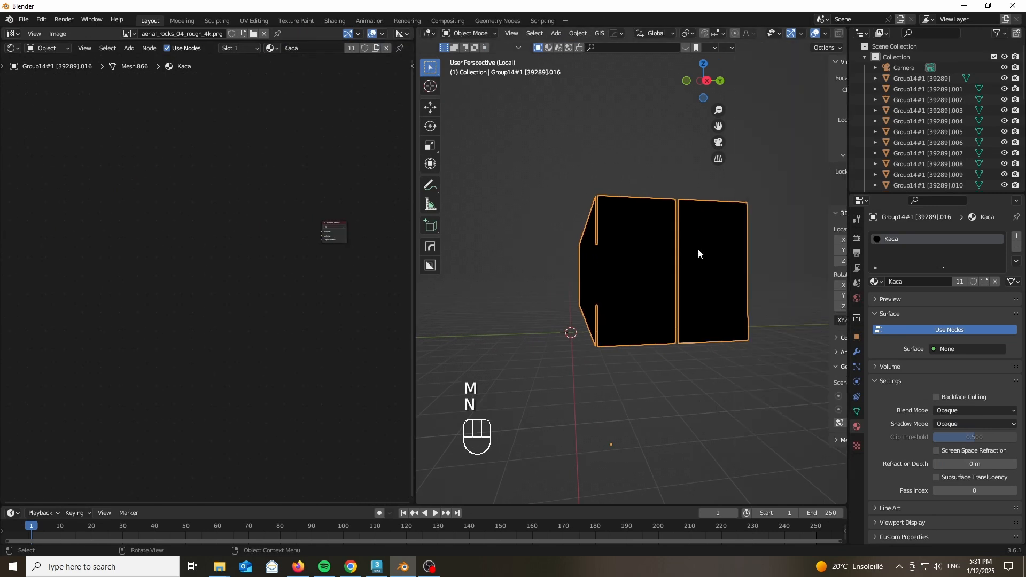
Add a Principled BSDF to the Kaca material, connect it to the output, and set Roughness to 0 and Transmission to 1.
key("shift+a")
left_click(164, 197)
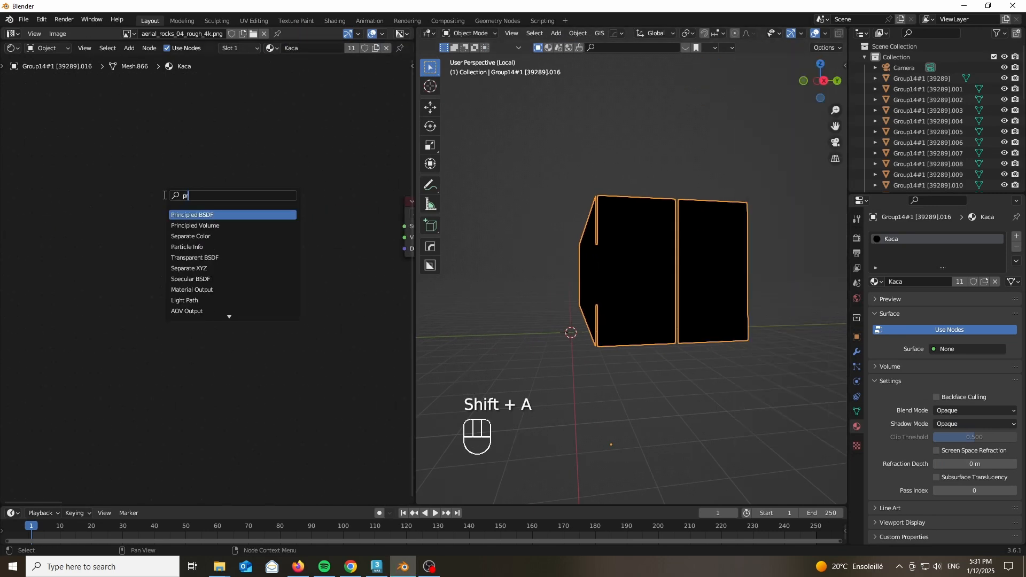
left_click(202, 215)
left_click(243, 170, "ctrl+shift")
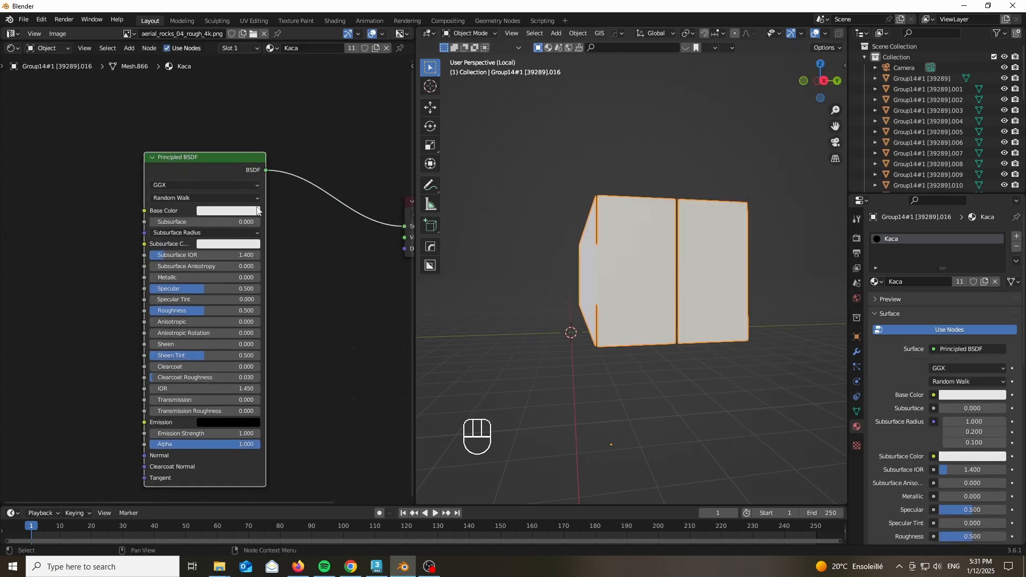
left_click_drag(203, 310, 176, 310)
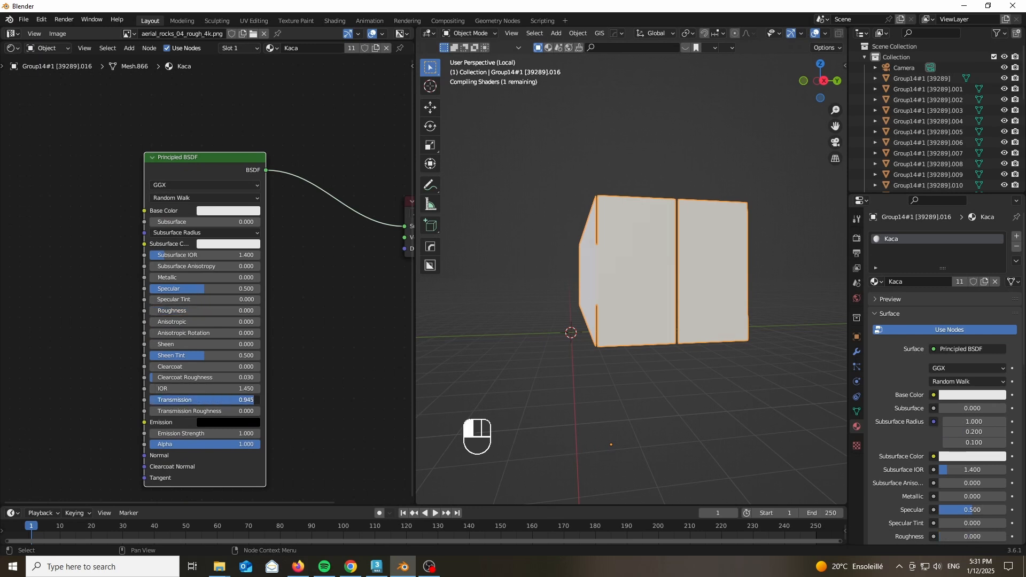
left_click_drag(224, 400, 254, 400)
scroll(581, 316, "up", 4)
scroll(517, 300, "down", 5)
scroll(587, 285, "up", 6)
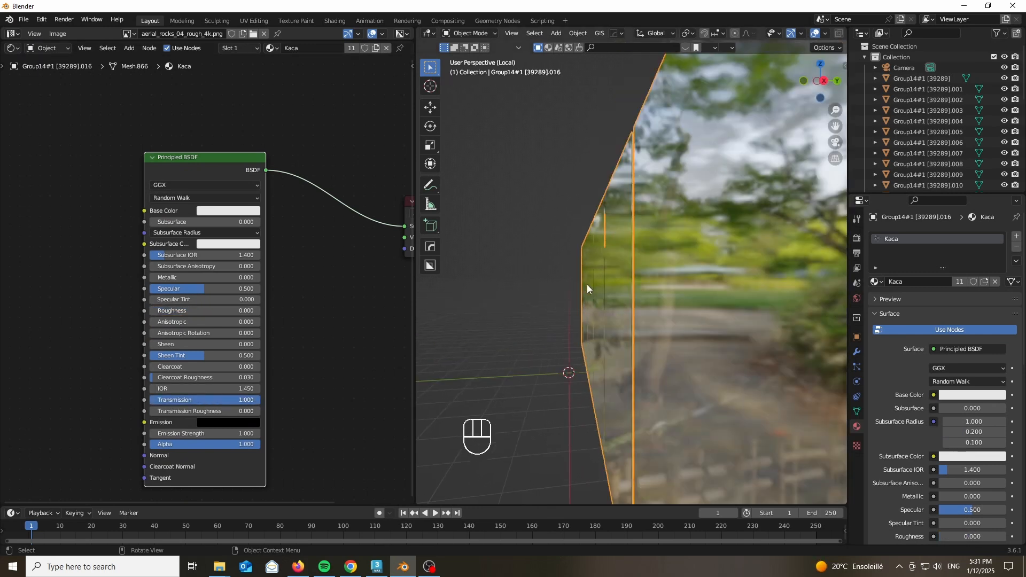
Recalculate the normals of the entire glass panel mesh and return to Object Mode.
scroll(587, 284, "down", 5)
key("Tab")
key("a")
key("shift+n")
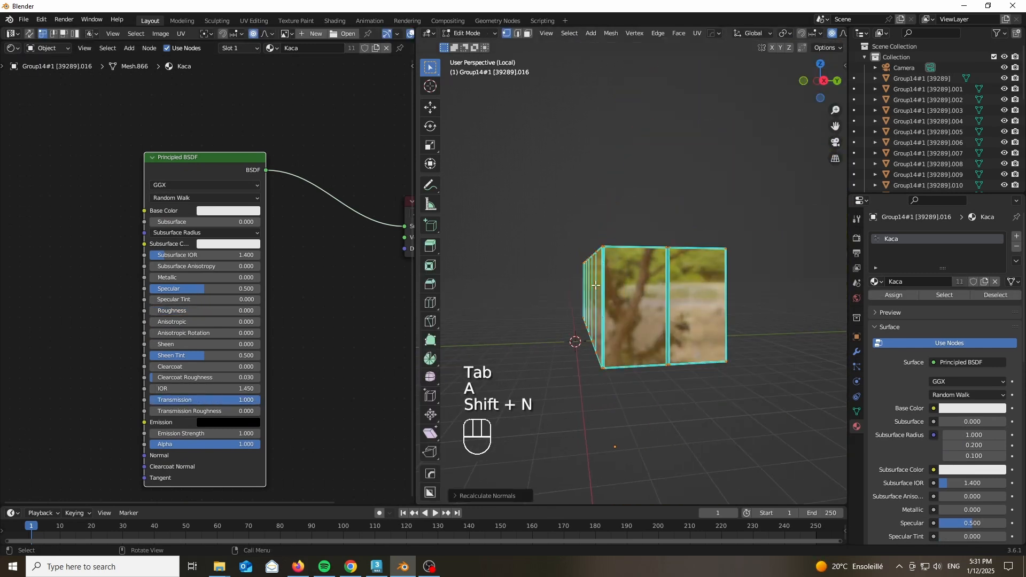
key("Tab")
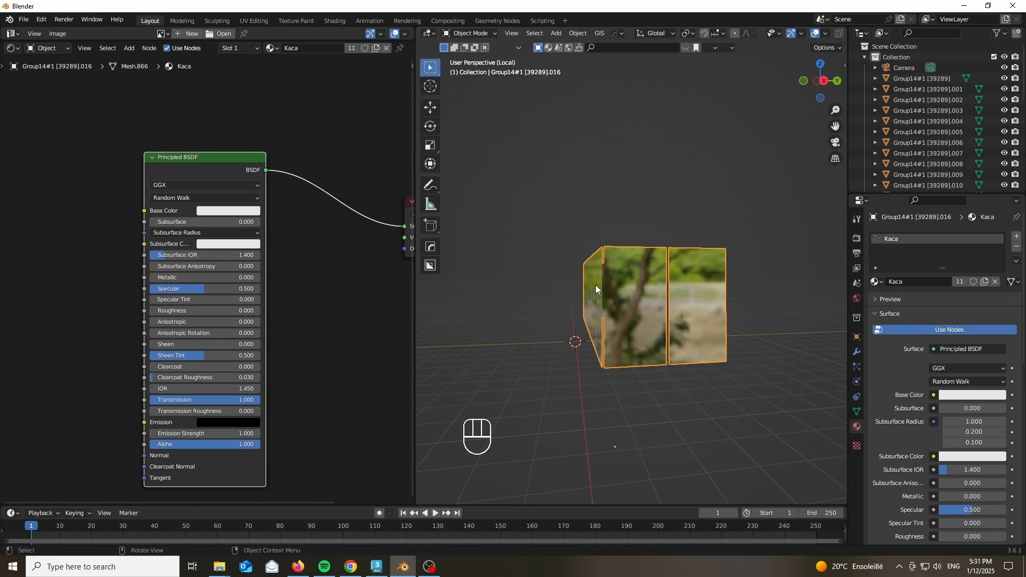
scroll(688, 286, "up", 4)
scroll(690, 288, "down", 2)
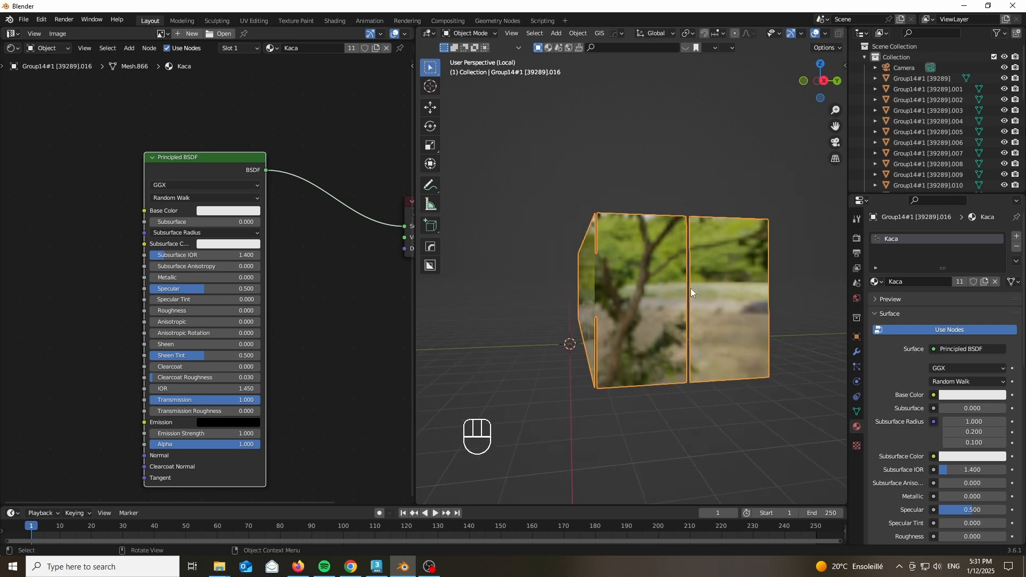
Leave local view and select the house's concrete wall object.
key("KP_Divide")
scroll(678, 225, "up", 3)
left_click(746, 234)
scroll(474, 341, "down", 4)
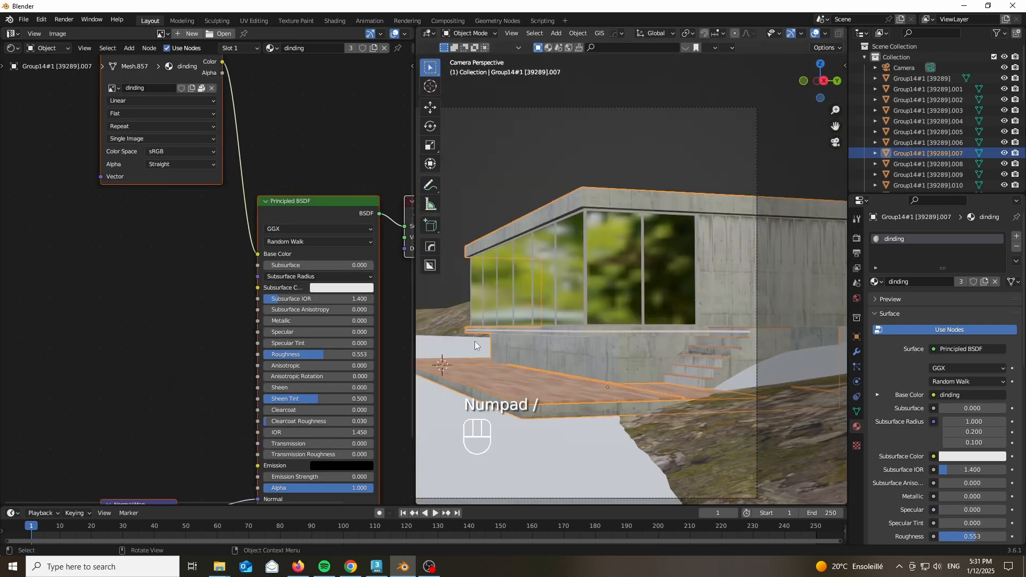
Inspect the concrete wall mesh around the stairs, and delete the Normal Map node from the dinding material.
key("Tab")
key("Tab")
scroll(638, 342, "up", 3)
key("Tab")
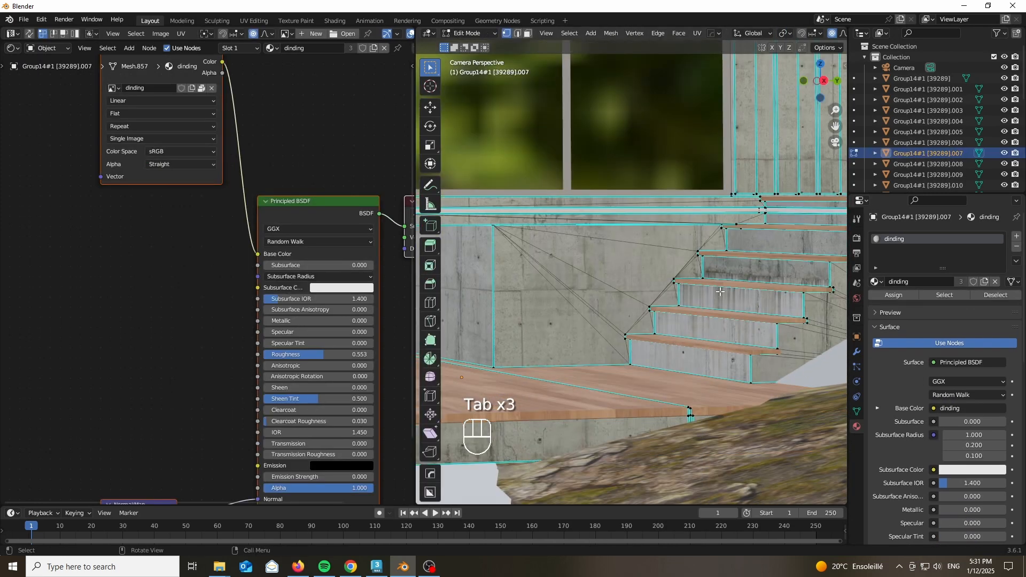
scroll(668, 328, "down", 1)
key("Tab")
scroll(653, 315, "down", 4)
scroll(200, 284, "down", 3)
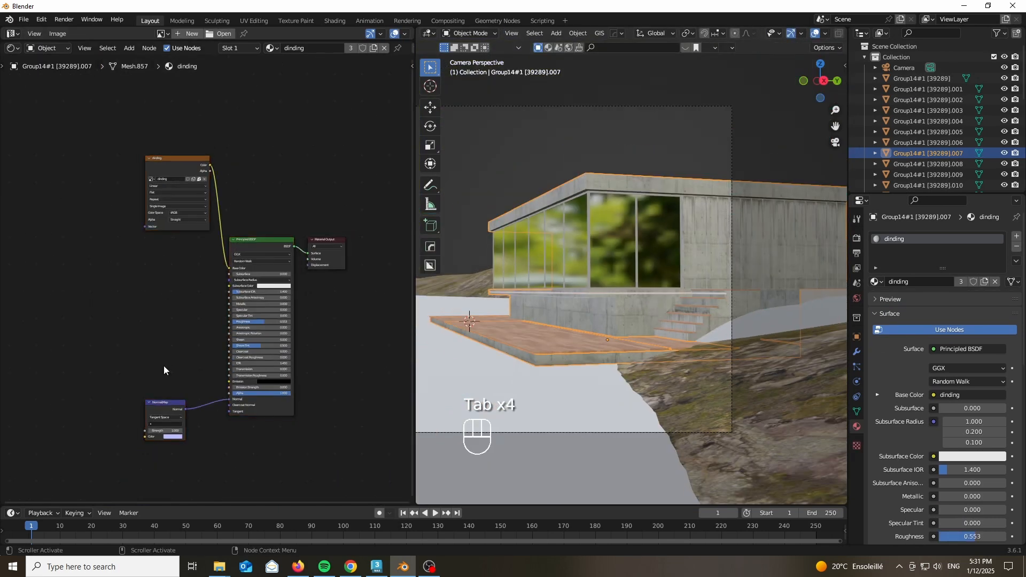
key("x")
scroll(592, 178, "up", 5)
scroll(506, 223, "down", 5)
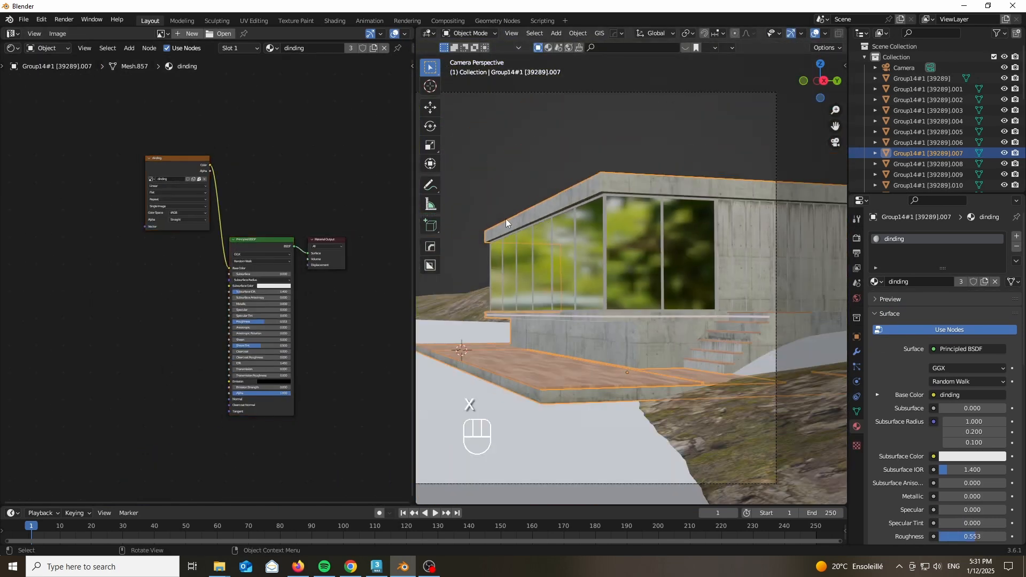
Browse to the VP_Concrete1_05 folder in VizPeople Concrete 1 and add VP_Concrete1_05_Albedo.jpg to the dinding material's nodes.
mouse_move(226, 571)
left_click(263, 515)
double_click(161, 165)
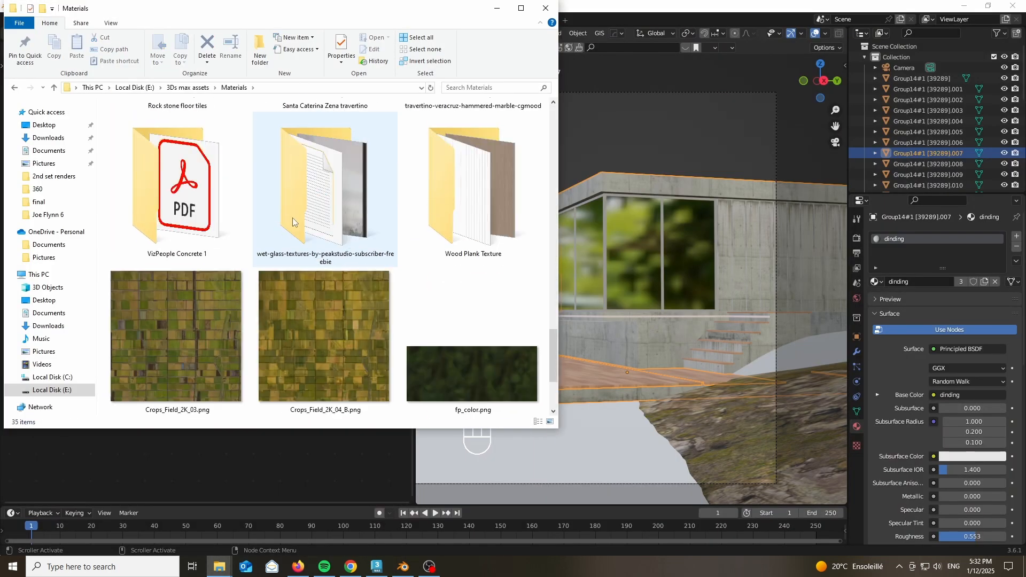
double_click(321, 182)
left_click(111, 23)
left_click(132, 38)
left_click_drag(268, 8, 642, 49)
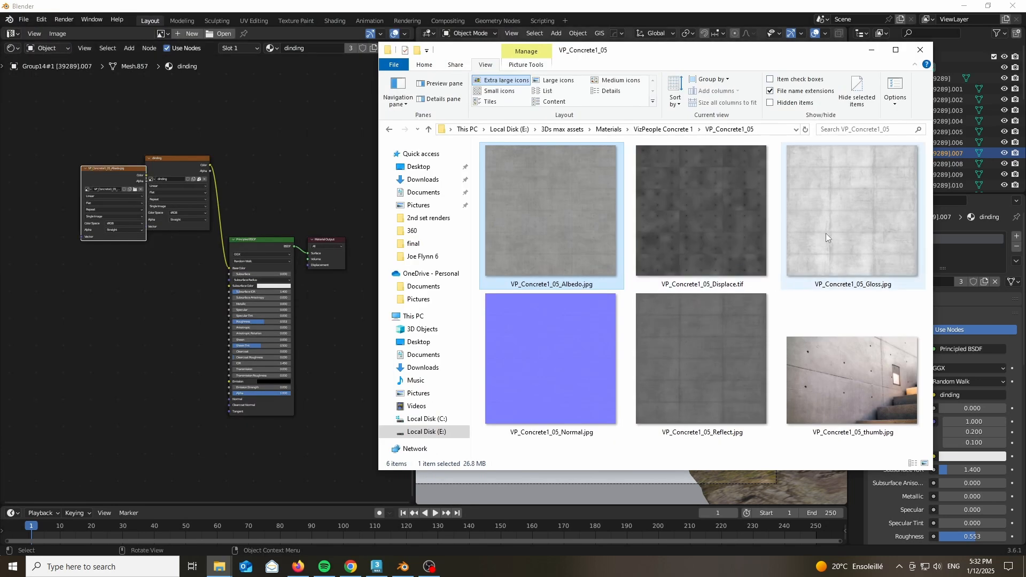
Add VP_Concrete1_05_Gloss.jpg and VP_Concrete1_05_Normal.jpg as texture nodes in the dinding material.
left_click_drag(826, 233, 101, 266)
left_click_drag(550, 363, 102, 407)
left_click(195, 385)
scroll(194, 385, "up", 5)
middle_click_drag(114, 70, 111, 118)
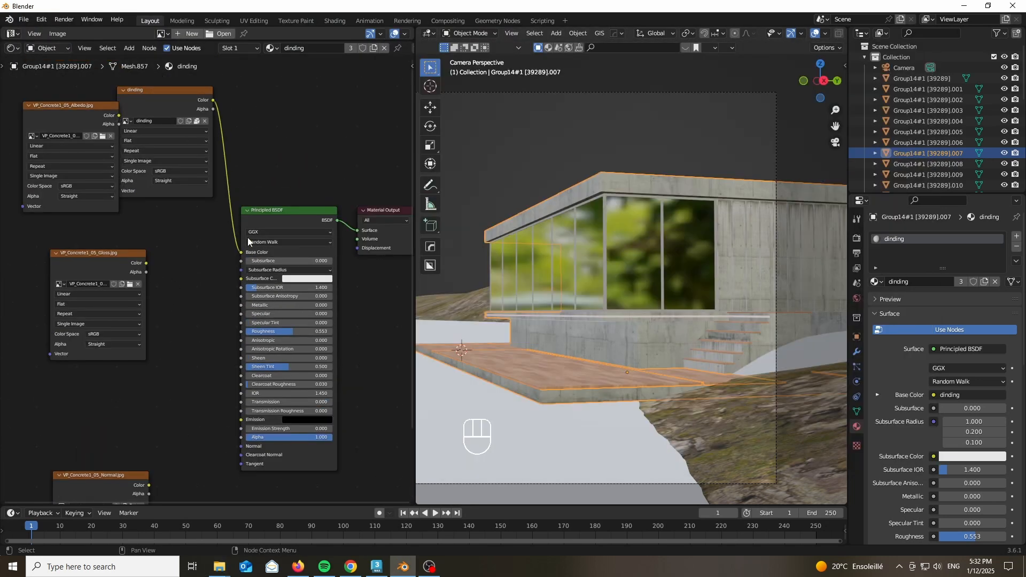
Connect the concrete albedo's Color to Base Color and delete the old dinding image node.
left_click(103, 117)
left_click_drag(252, 257, 245, 253)
left_click(191, 101)
key("x")
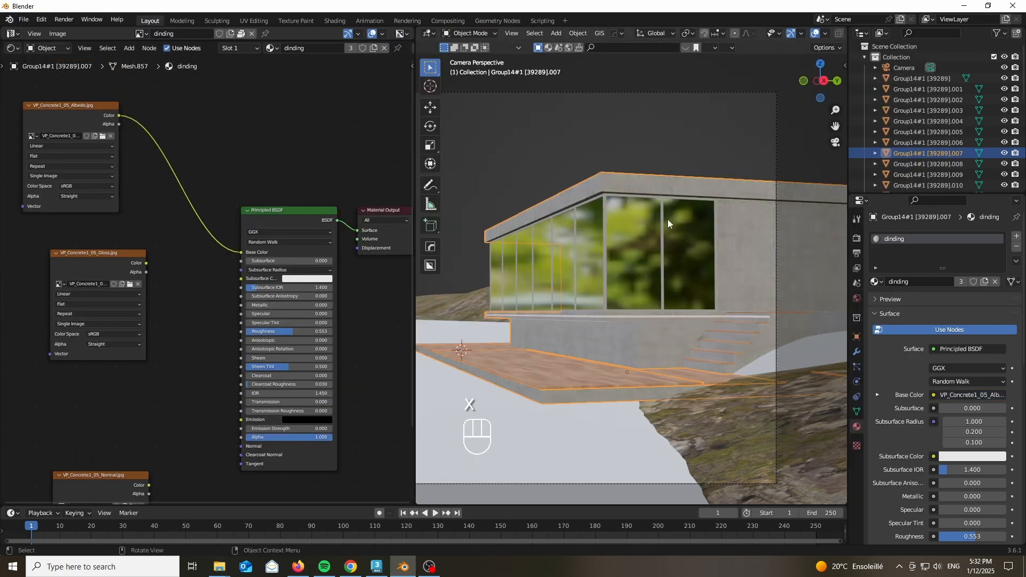
Select the whole concrete wall mesh in Edit Mode and enlarge the UV Editor above the Shader Editor.
scroll(679, 190, "up", 10)
key("Tab")
key("a")
scroll(632, 188, "down", 6)
left_click_drag(3, 44, 32, 245)
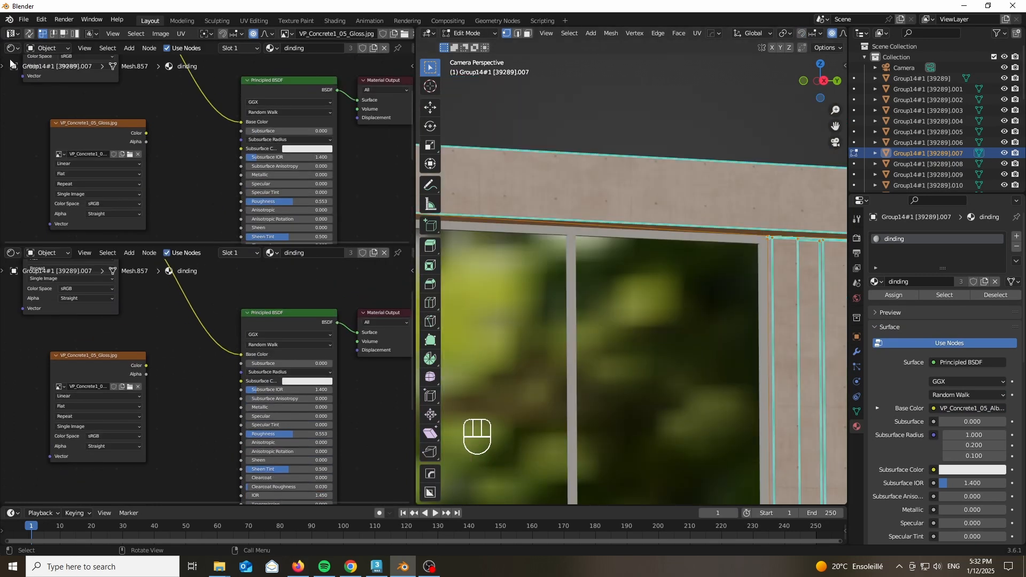
right_click(50, 245)
left_click(53, 272)
left_click(71, 140)
left_click_drag(91, 41, 115, 263)
Scale all of the concrete wall UVs by 0.5, shift them along Y, and return to Object Mode.
type("as")
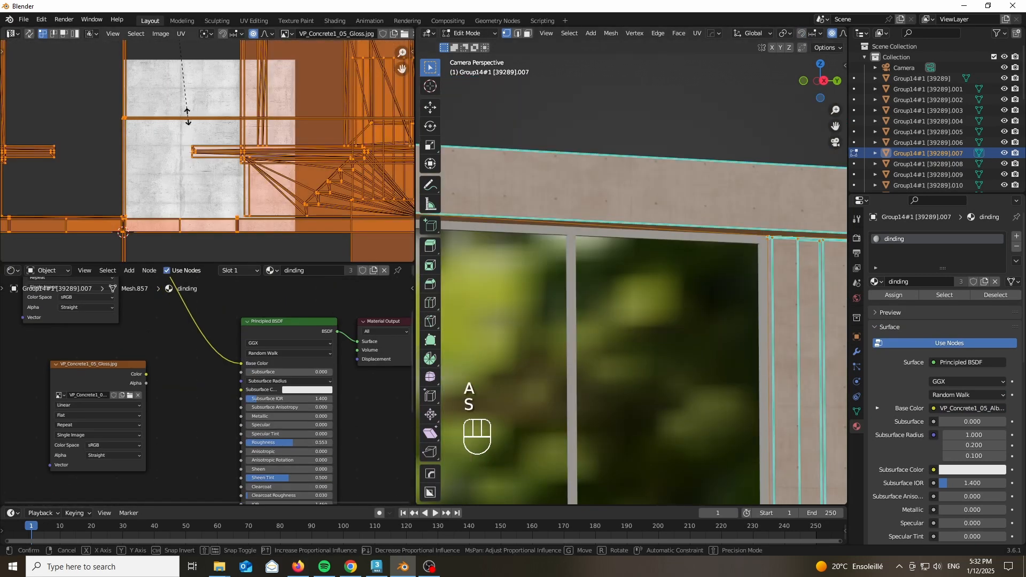
type("0.5")
key("Return")
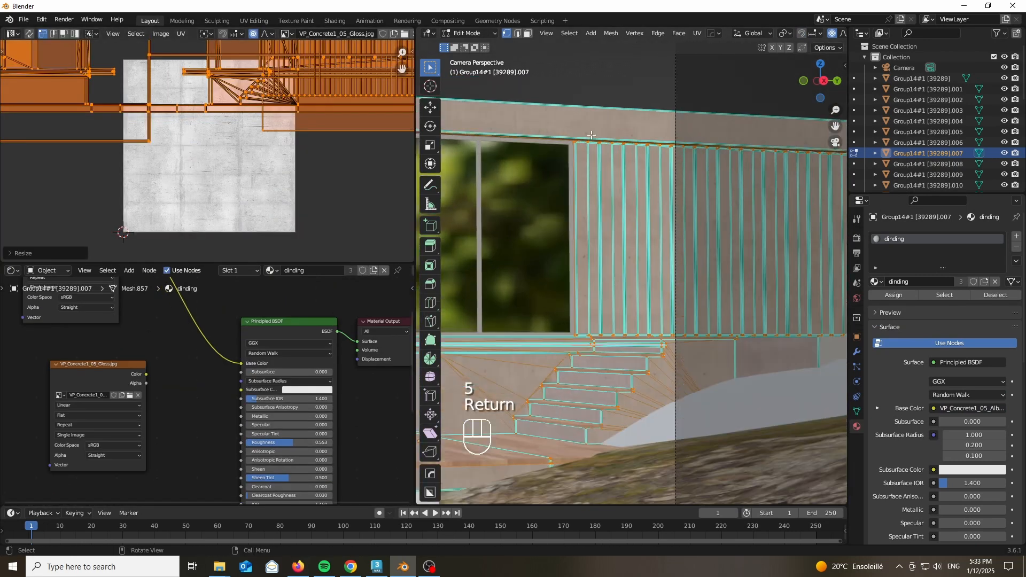
key("g")
key("y")
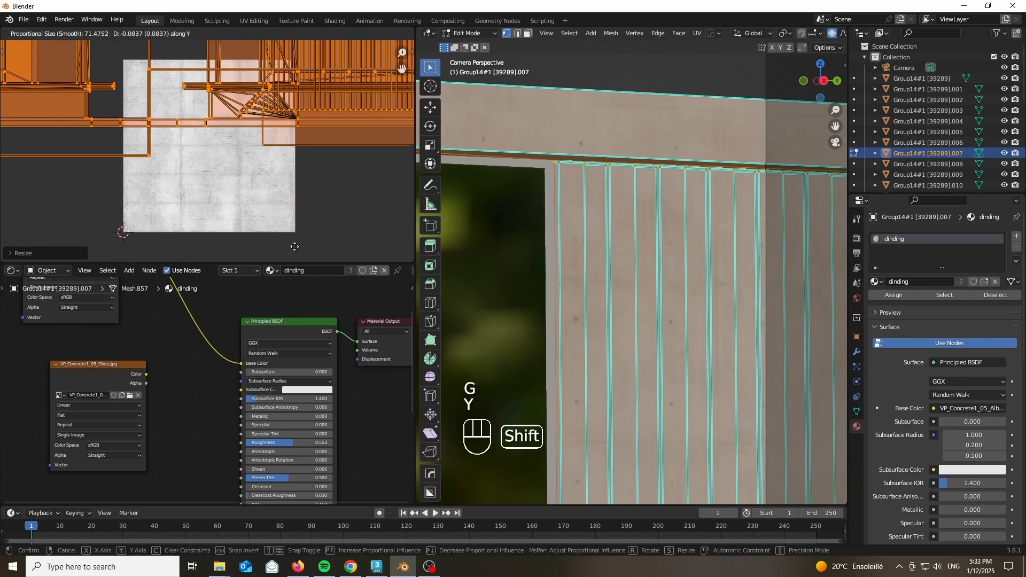
left_click(289, 150, "shift")
key("Tab")
Examine the concrete texture's scale and alignment on the walls, base, and stairs.
scroll(690, 203, "up", 5)
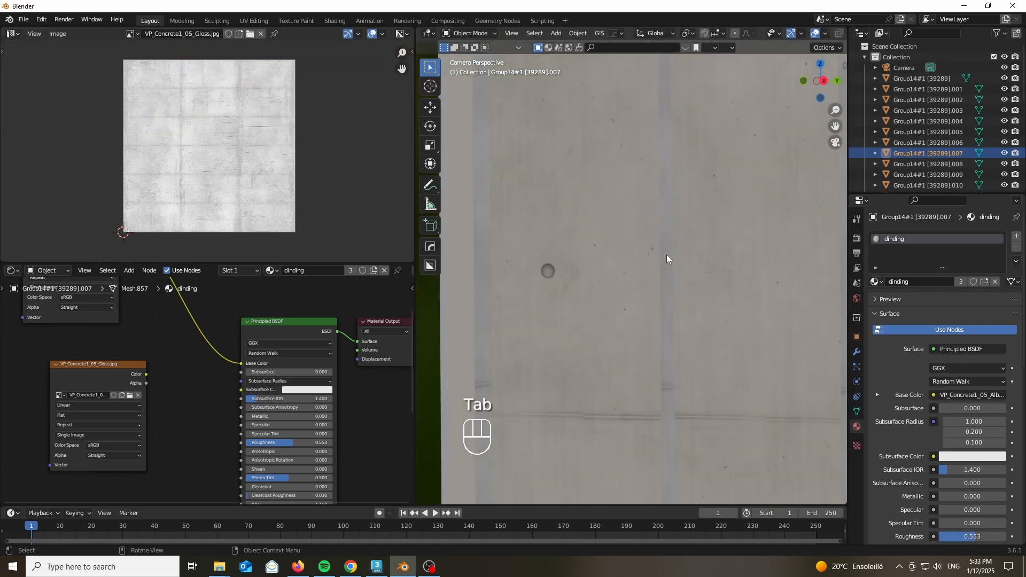
scroll(666, 254, "down", 9)
scroll(565, 306, "up", 5)
scroll(566, 305, "down", 3)
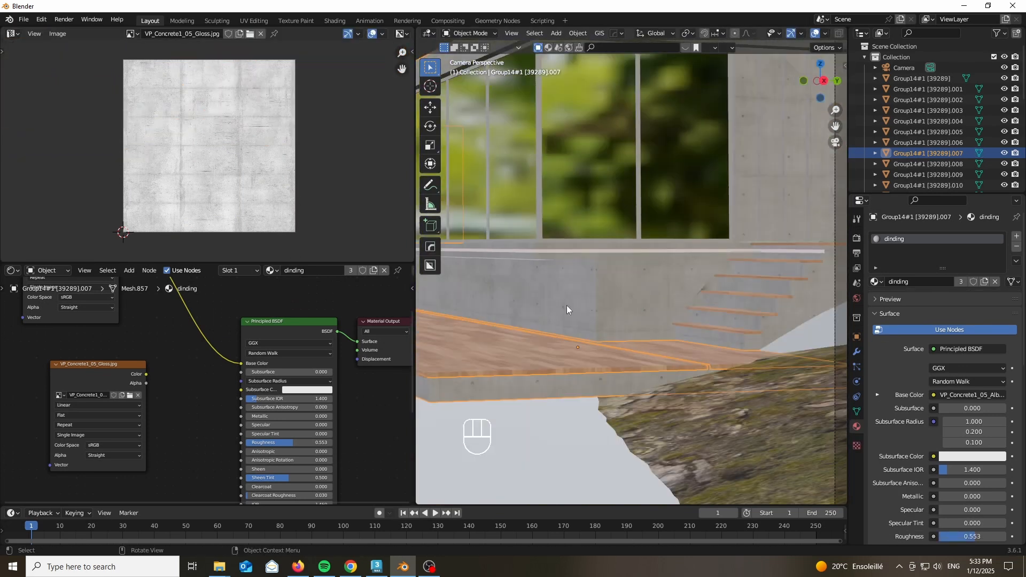
scroll(567, 305, "down", 5)
scroll(527, 199, "up", 6)
scroll(527, 199, "down", 6)
scroll(647, 178, "up", 4)
scroll(646, 179, "down", 6)
key("Tab")
scroll(562, 264, "up", 8)
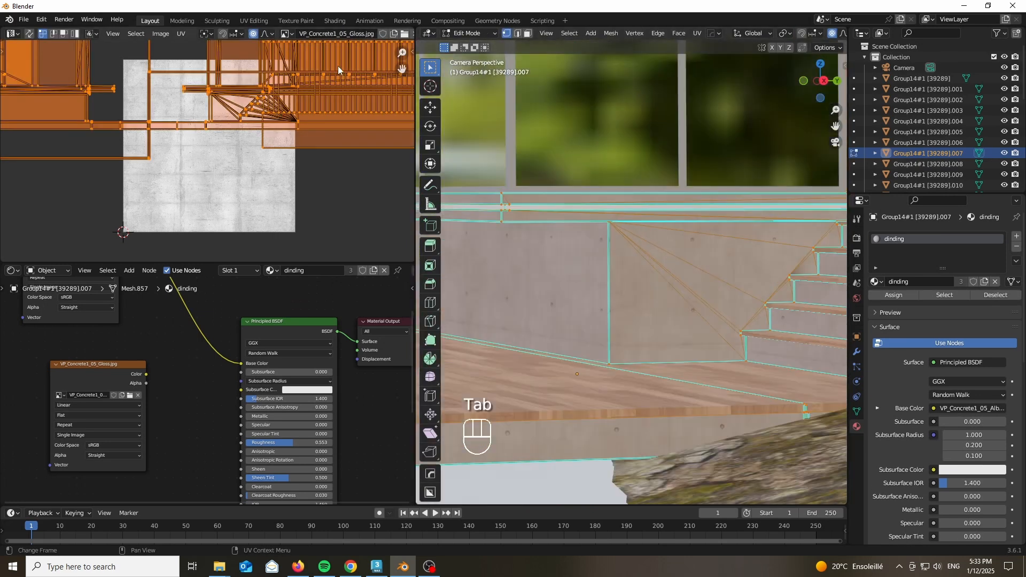
key("Tab")
scroll(601, 287, "down", 5)
scroll(706, 194, "up", 8)
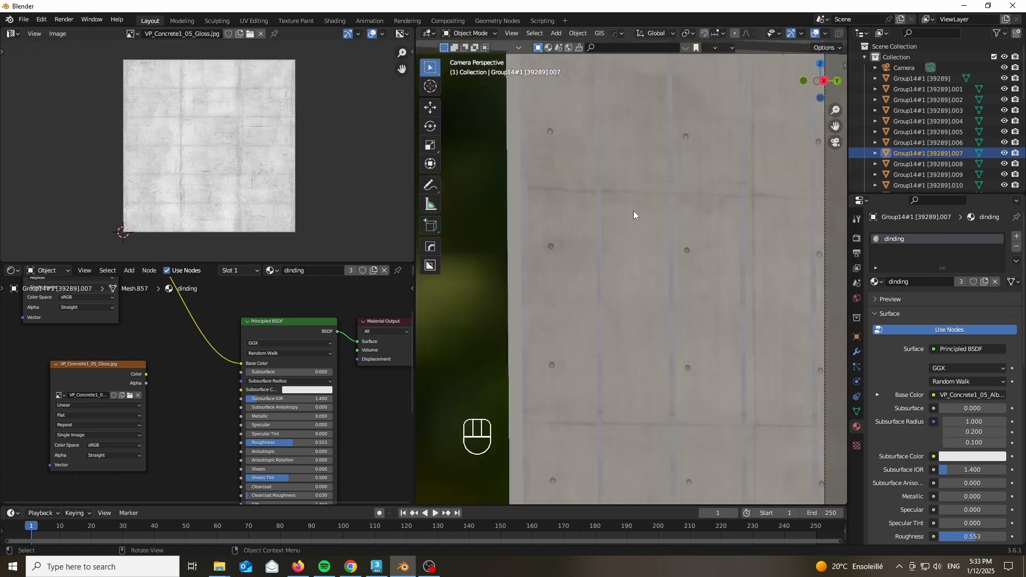
scroll(620, 206, "up", 4)
Unwrap the entire concrete wall mesh with Cube Projection.
key("Tab")
key("a")
key("u")
left_click(556, 239)
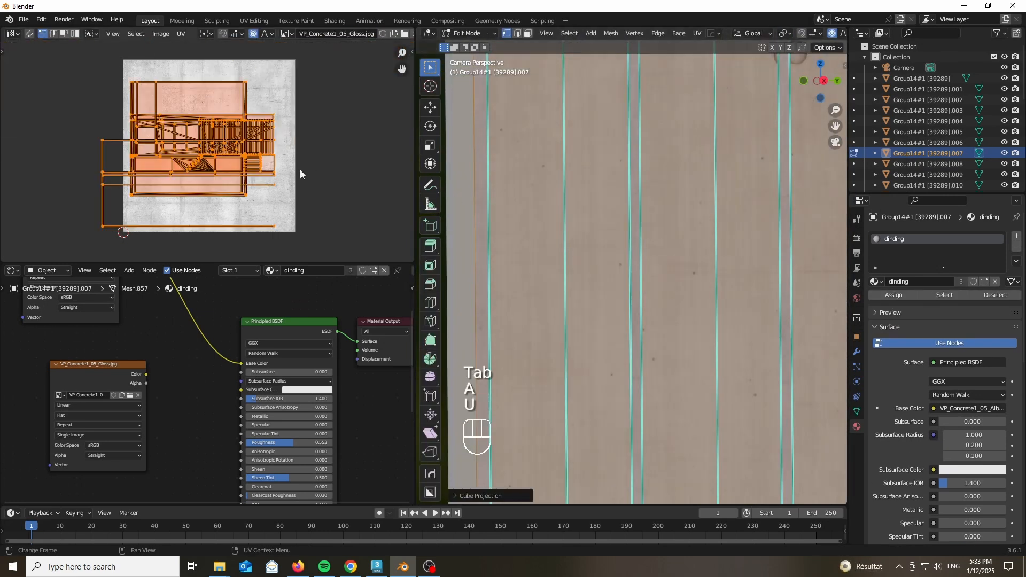
scroll(658, 216, "down", 3)
key("Tab")
key("Tab")
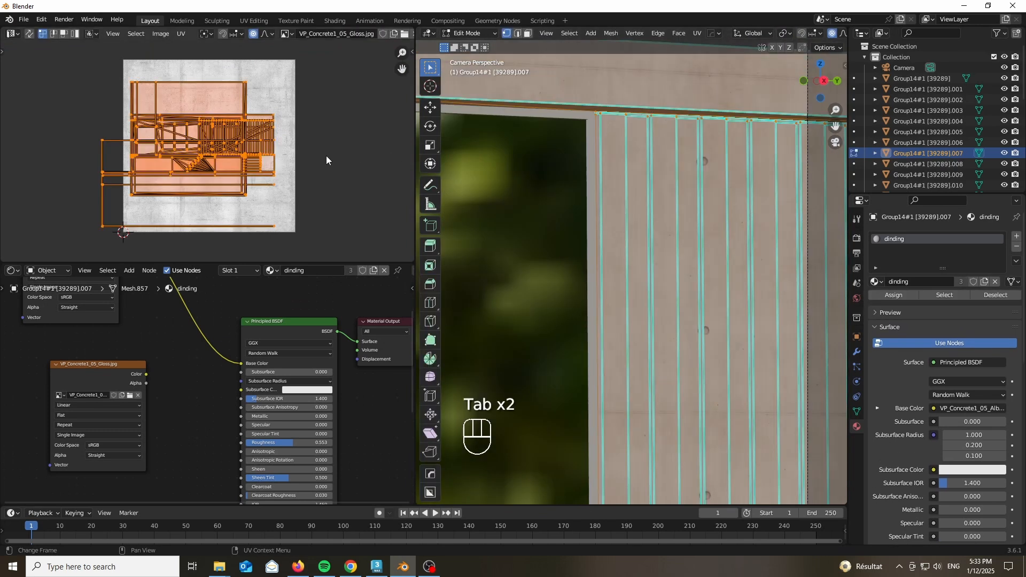
Scale up and reposition the cube-projected concrete UVs, and return to Object Mode.
key("s")
left_click(390, 190)
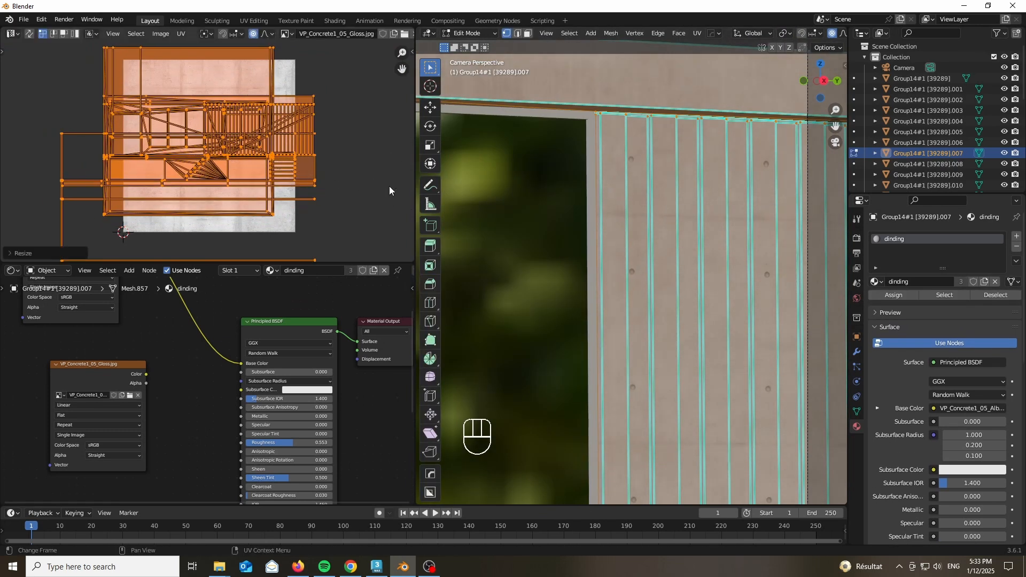
key("g")
left_click(392, 241)
scroll(604, 214, "down", 10)
key("Tab")
scroll(609, 214, "up", 6)
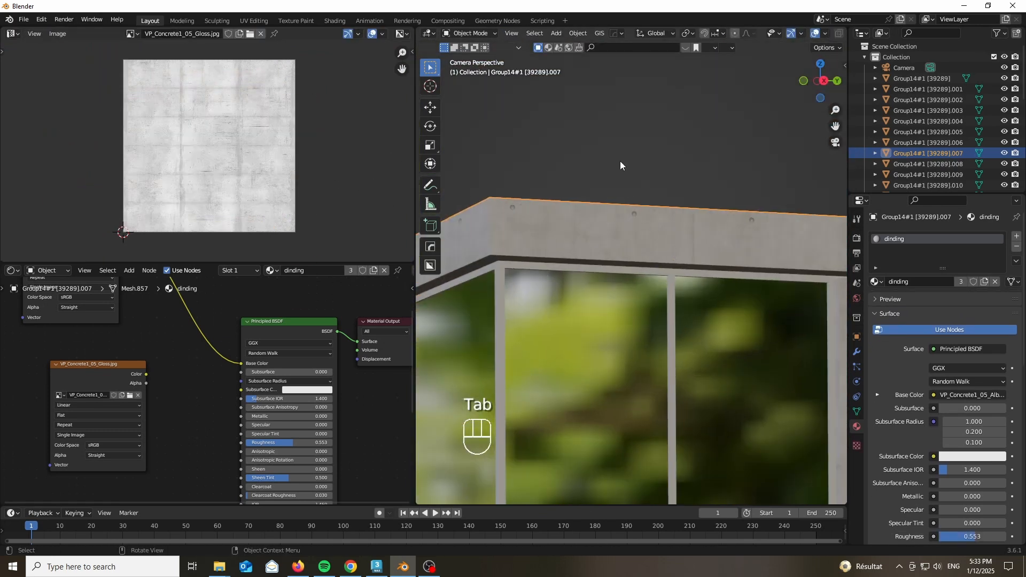
Add a Bevel modifier to the concrete wall object through HOps.
middle_click_drag(620, 162, 499, 255)
key("q")
mouse_move(471, 318)
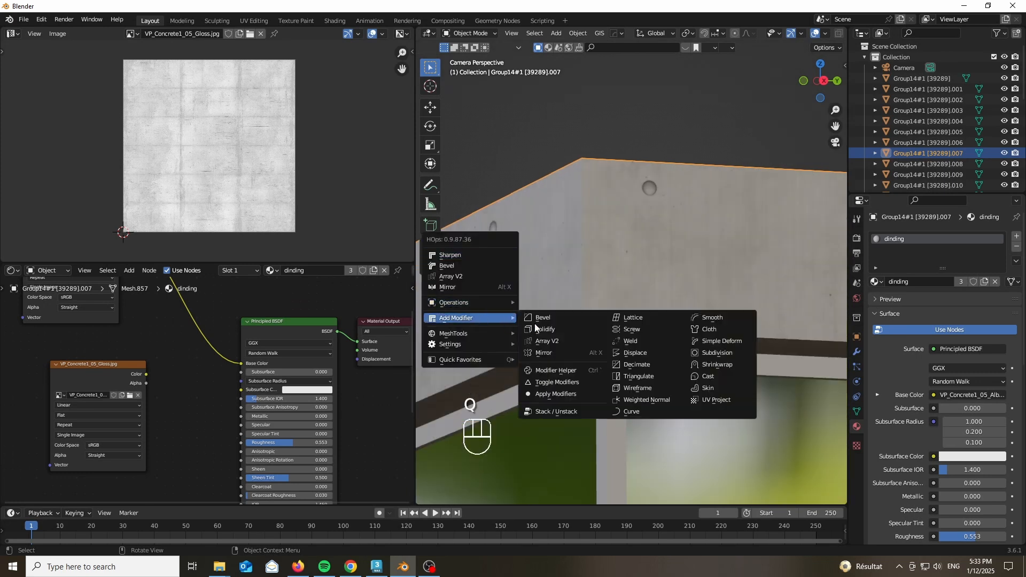
left_click(536, 317)
middle_click_drag(544, 314, 703, 128)
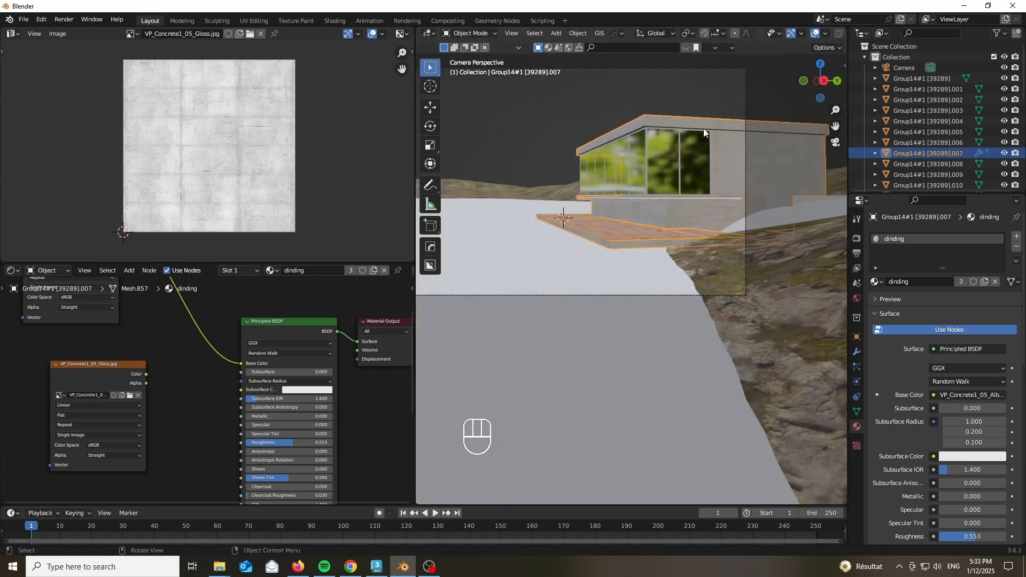
Select the wooden deck and stair treads, and delete the texture nodes feeding the lantai material's Principled BSDF.
scroll(704, 129, "up", 4)
scroll(606, 306, "down", 3)
left_click_drag(416, 378, 442, 389)
scroll(306, 321, "up", 10)
left_click(306, 323)
scroll(124, 368, "down", 8)
scroll(163, 394, "down", 2)
middle_click_drag(163, 394, 288, 356)
left_click_drag(80, 460, 291, 299)
key("x")
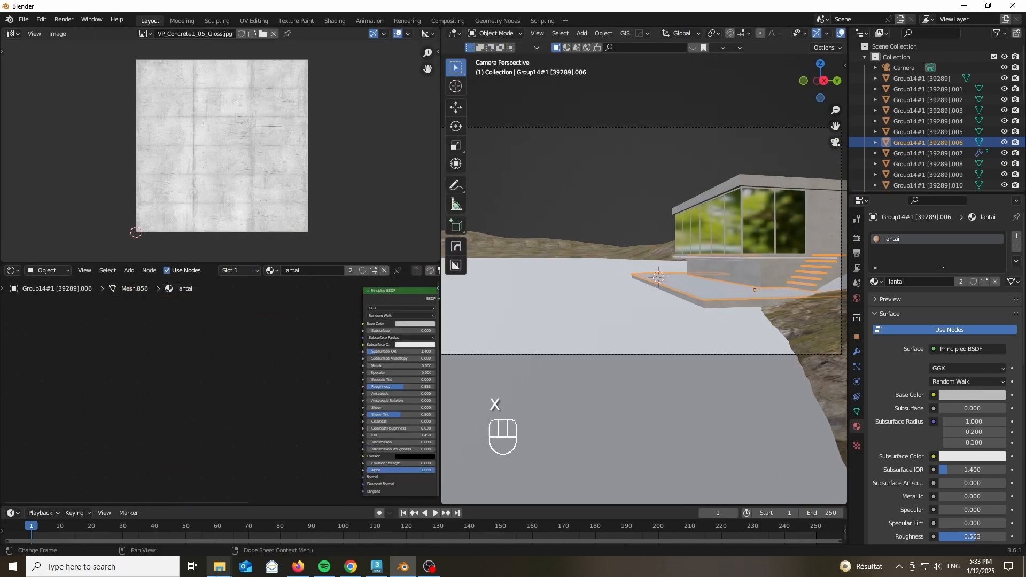
Bring wooden_planks_4k.blend from the blender textures folder into the scene and append its wooden_planks material.
left_click(219, 567)
double_click(503, 206)
double_click(506, 229)
double_click(523, 184)
left_click_drag(513, 172, 543, 487)
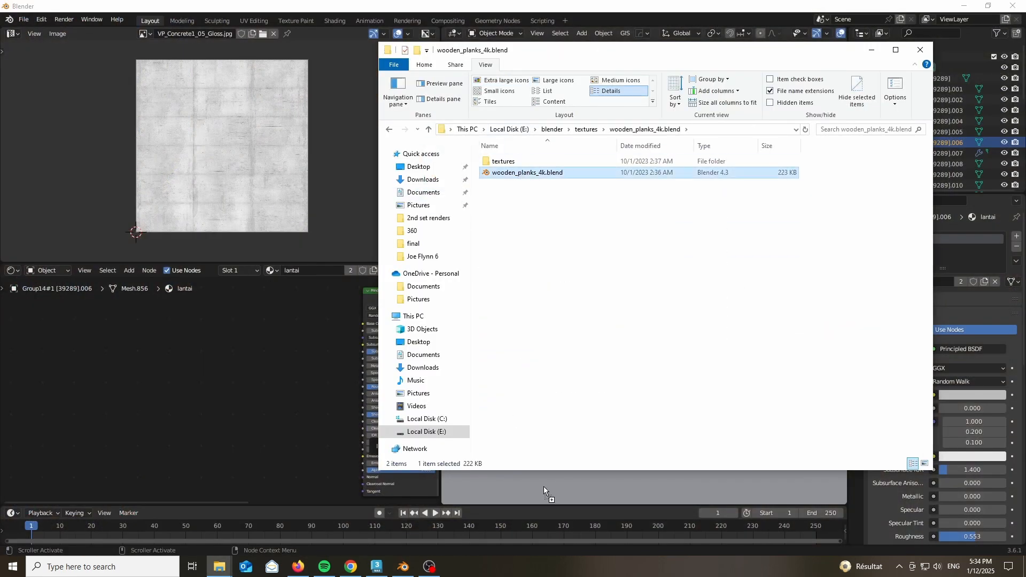
left_click(512, 511)
scroll(438, 310, "down", 5)
double_click(513, 307)
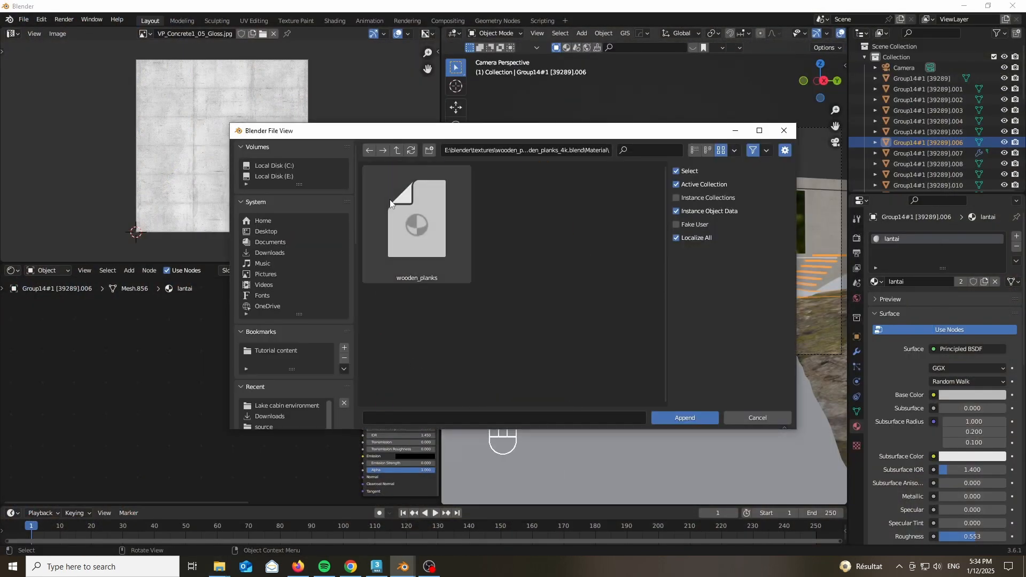
double_click(426, 230)
Assign the wooden_planks material to the deck and stair treads.
scroll(746, 294, "up", 5)
left_click(877, 282)
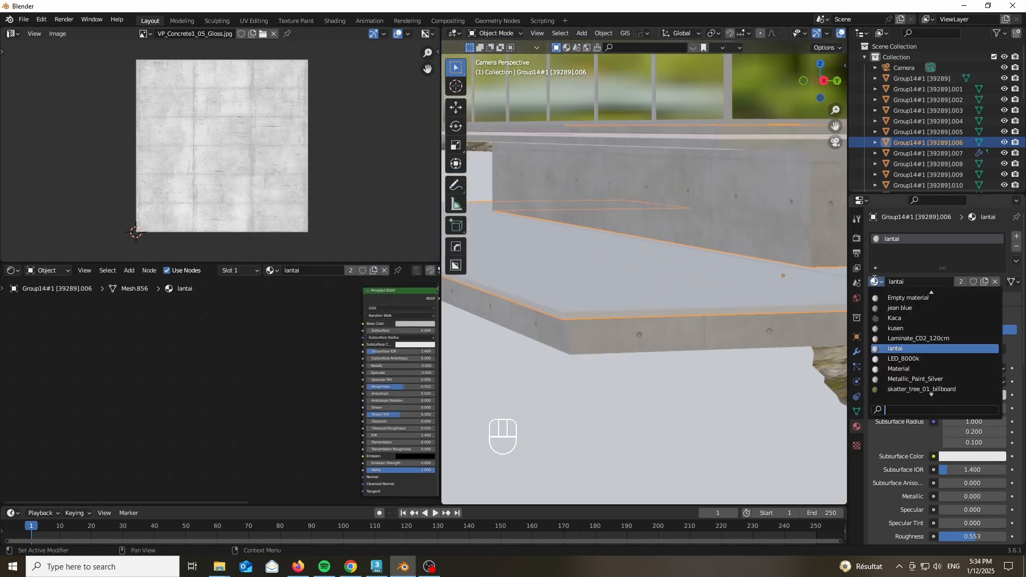
type("w")
left_click(909, 308)
Rotate all of the deck's UVs by 90 degrees and return to Object Mode.
middle_click_drag(604, 297, 654, 303)
key("Tab")
key("a")
key("a")
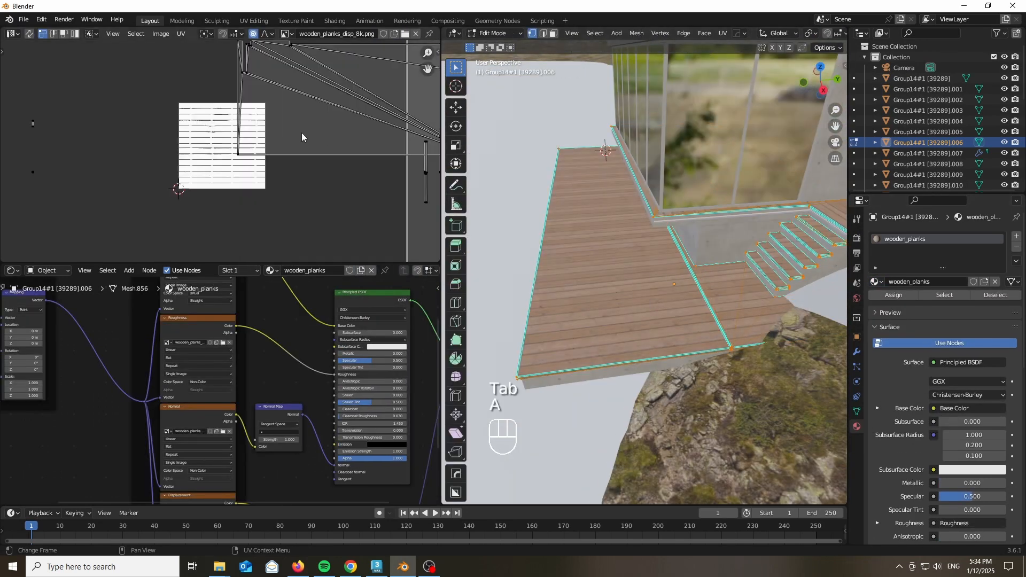
key("r")
key("9")
key("0")
key("Return")
key("Tab")
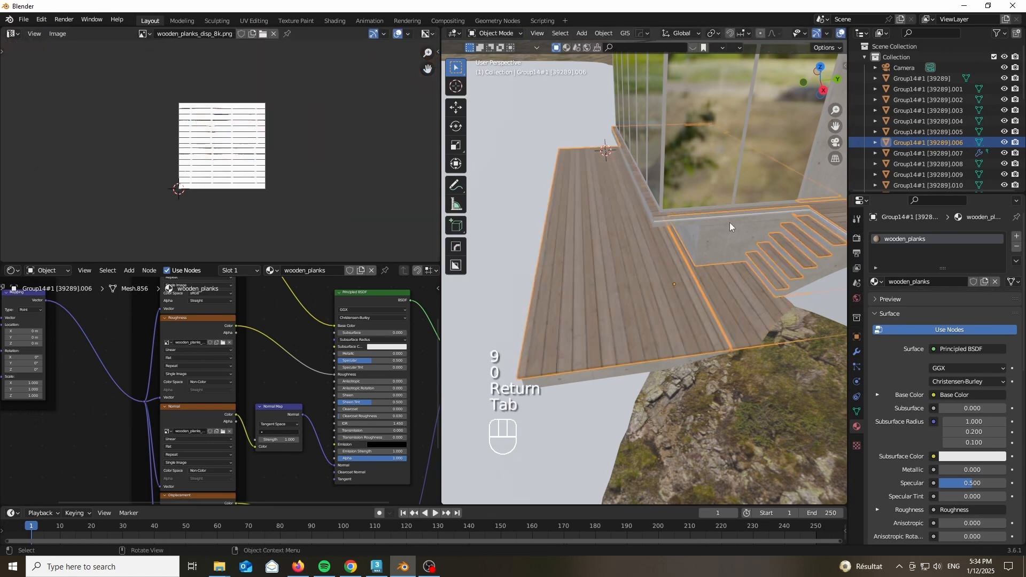
Select the window frames from the camera view and delete the Normal Map node from their kusen material.
key("KP_0")
left_click(674, 222)
scroll(275, 369, "down", 2)
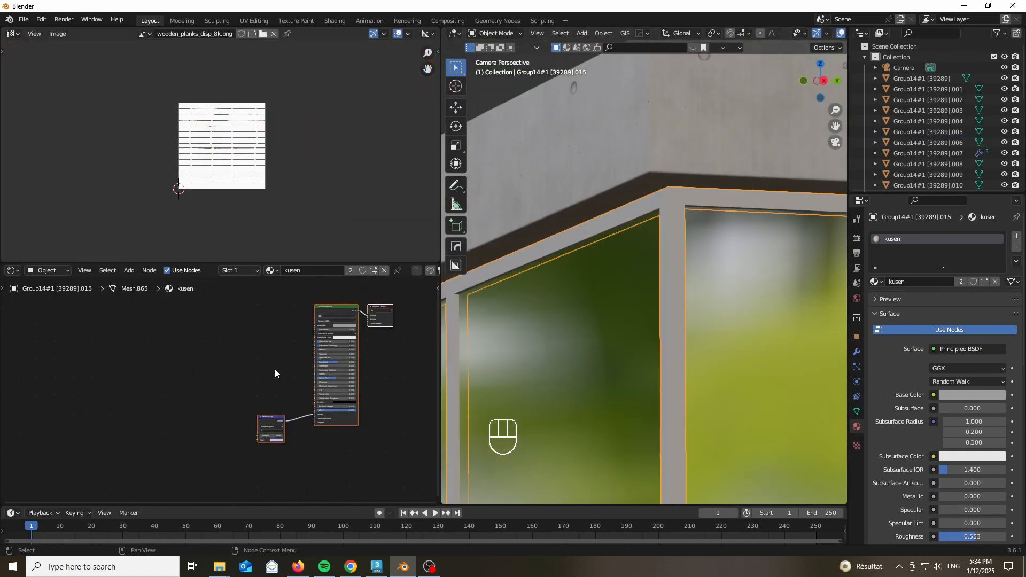
scroll(275, 368, "up", 1)
left_click(268, 433)
key("x")
Give the kusen material a roughness of 0.276, a near-black base colour and a metallic value of 1.000.
scroll(289, 385, "up", 2)
middle_click_drag(300, 331, 211, 352)
left_click_drag(303, 379, 278, 379)
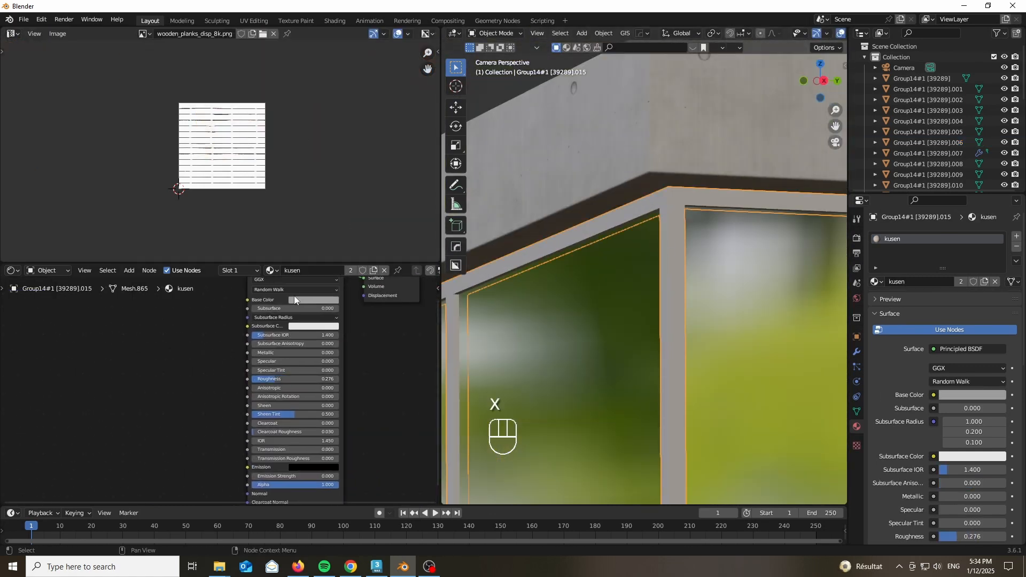
left_click(294, 300)
left_click(357, 235)
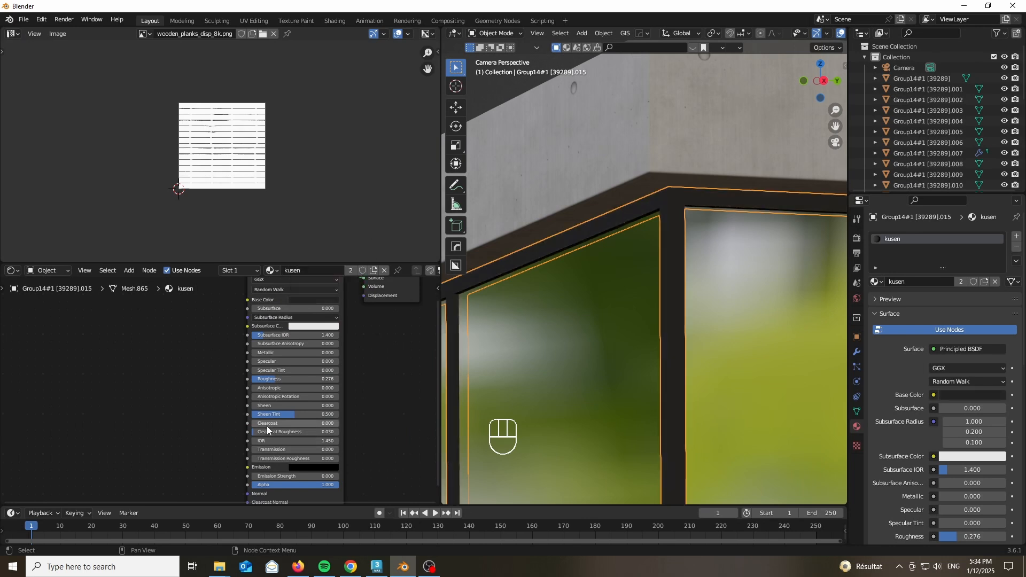
left_click_drag(269, 354, 358, 353)
Add a HardOps bevel limited to 30° angles with 3 segments to the window frames.
scroll(660, 197, "up", 6)
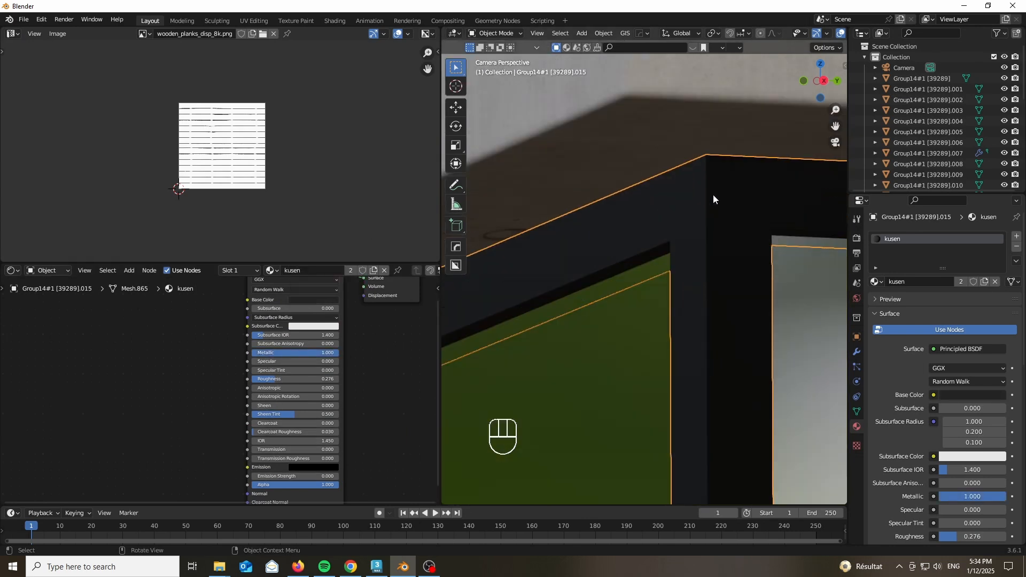
key("Tab")
key("Tab")
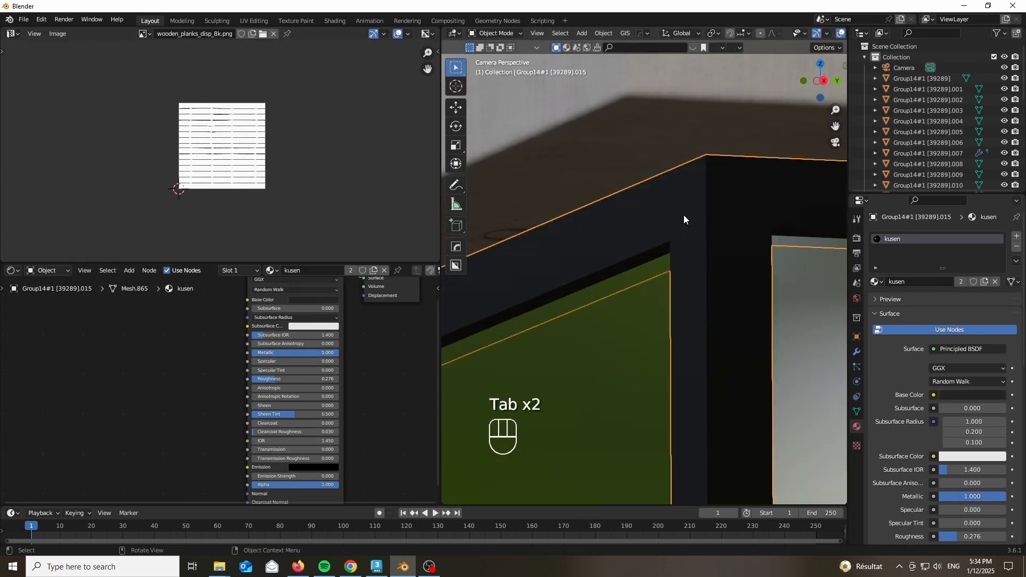
key("q")
left_click(608, 241, "shift")
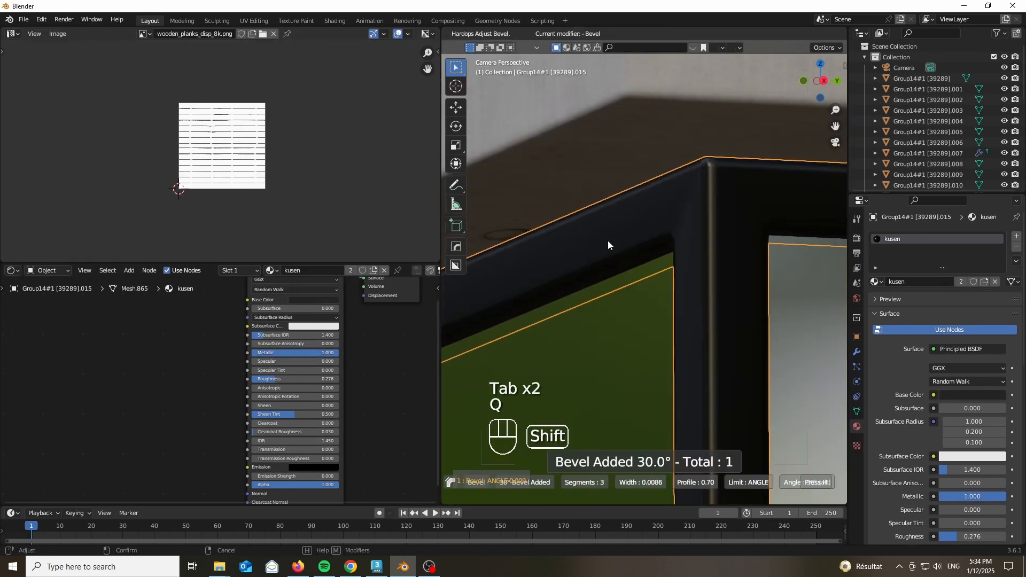
Add a Weighted Normal modifier with Keep Sharp enabled to the window frames.
left_click(857, 353)
left_click(895, 236)
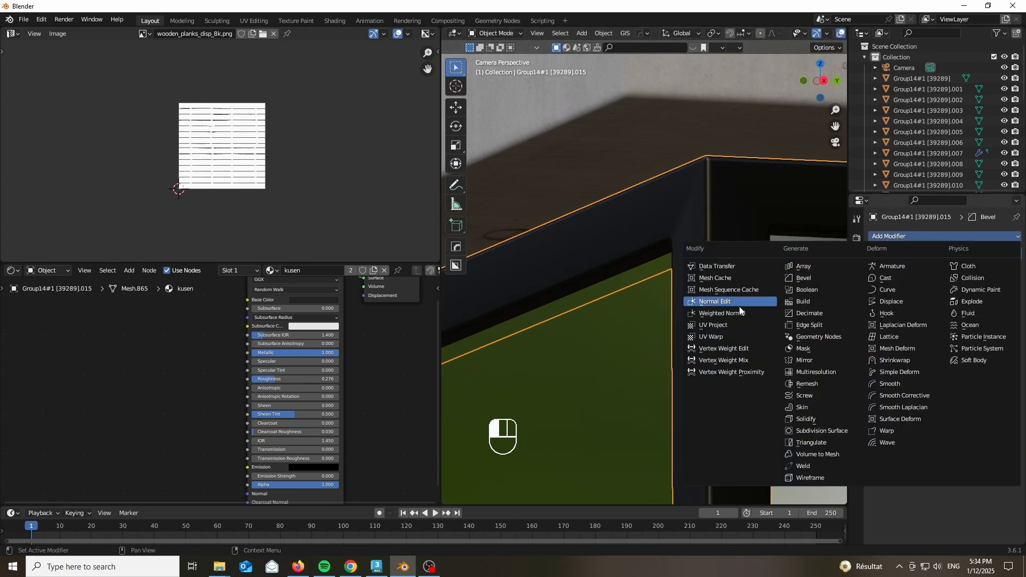
left_click(740, 313)
scroll(737, 194, "down", 5)
left_click(942, 324)
scroll(701, 174, "down", 9)
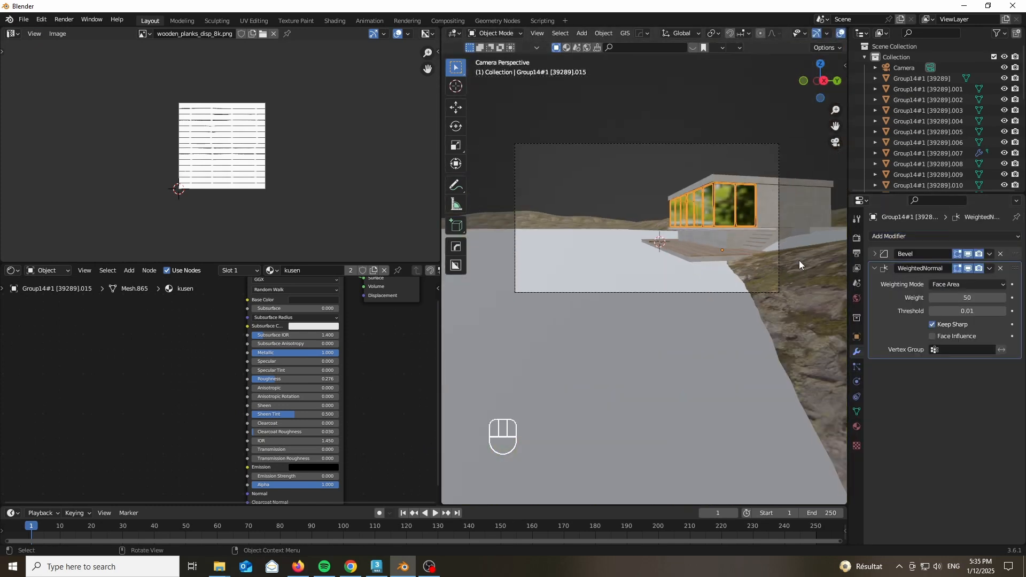
Select the untextured mound beside the stairs and assign the aerial_rocks_04 material to it.
scroll(833, 256, "up", 9)
left_click(809, 296)
scroll(652, 258, "down", 5)
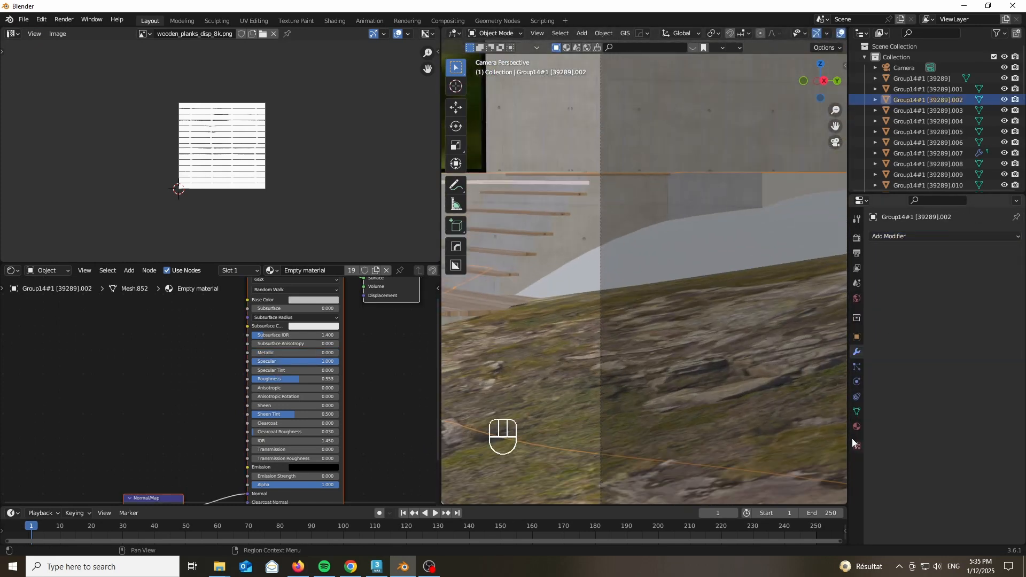
left_click(857, 427)
left_click(876, 281)
type("aer")
left_click(909, 328)
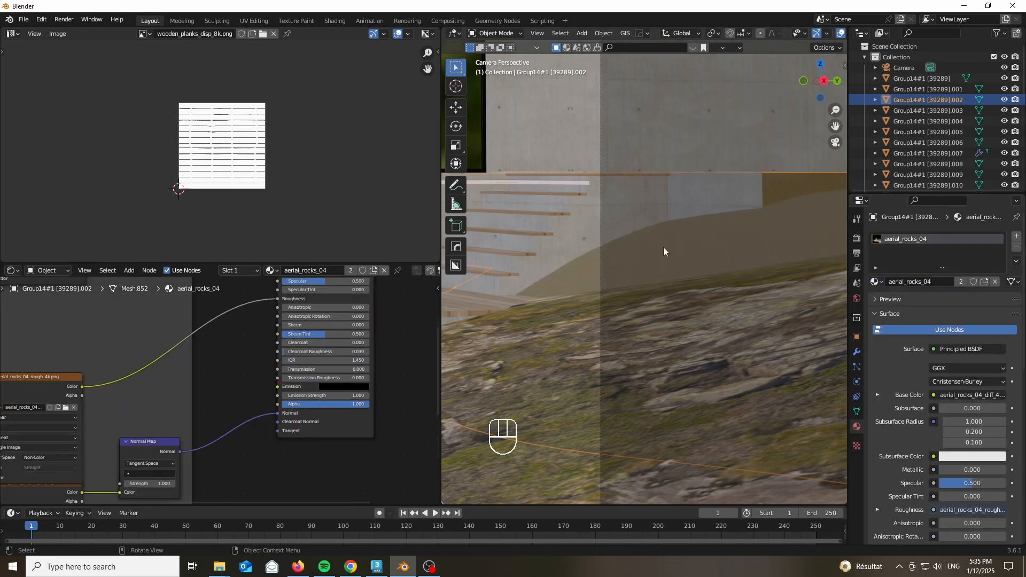
Unwrap the mound object's whole mesh and scale its UVs to fit the rock texture.
key("Tab")
key("a")
key("a")
key("u")
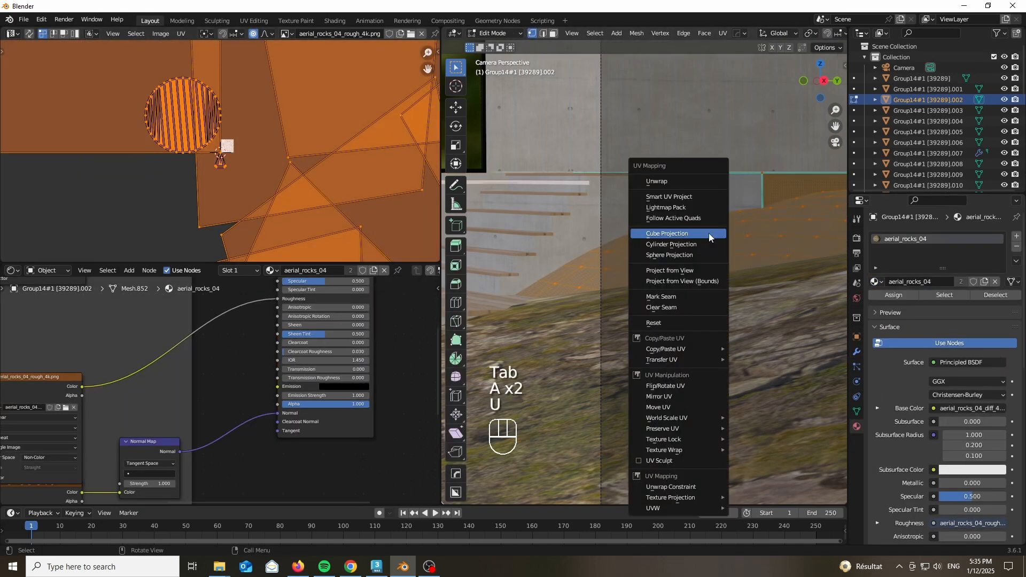
left_click(661, 180)
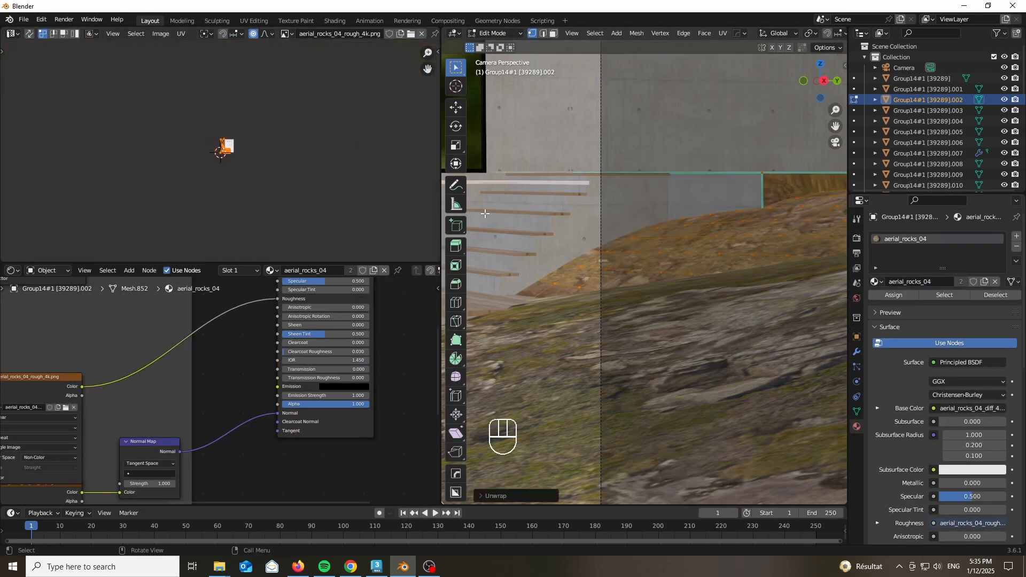
key("s")
left_click(283, 155)
Try subdividing the mound object's whole mesh, and undo it.
right_click(650, 262)
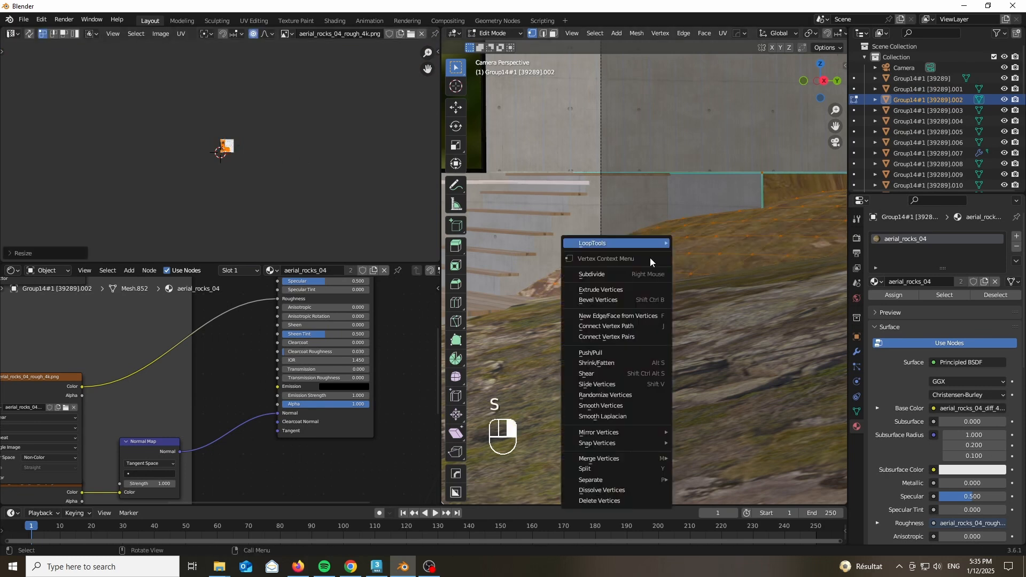
left_click(592, 275)
key("ctrl+z")
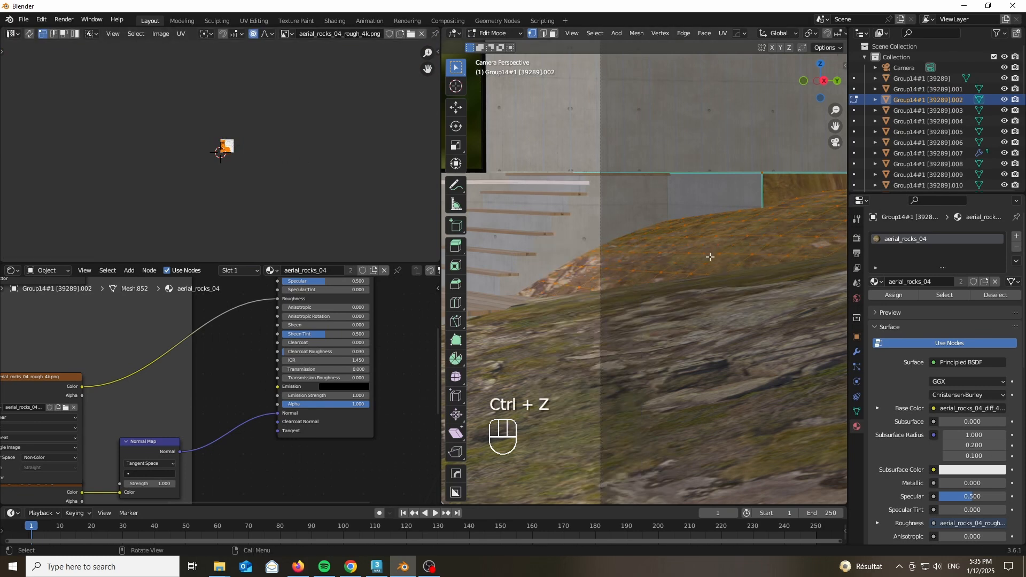
Separate the linked rock mound into its own object and remove the aerial_rocks_04 material slot from the remaining mesh.
key("Tab")
key("Tab")
key("l")
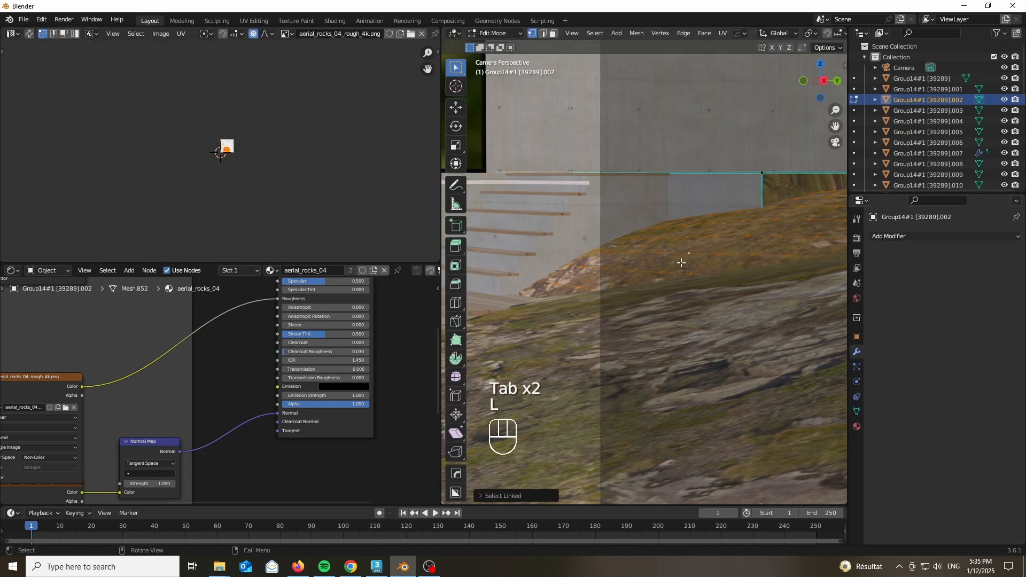
key("p")
left_click(661, 251)
key("Tab")
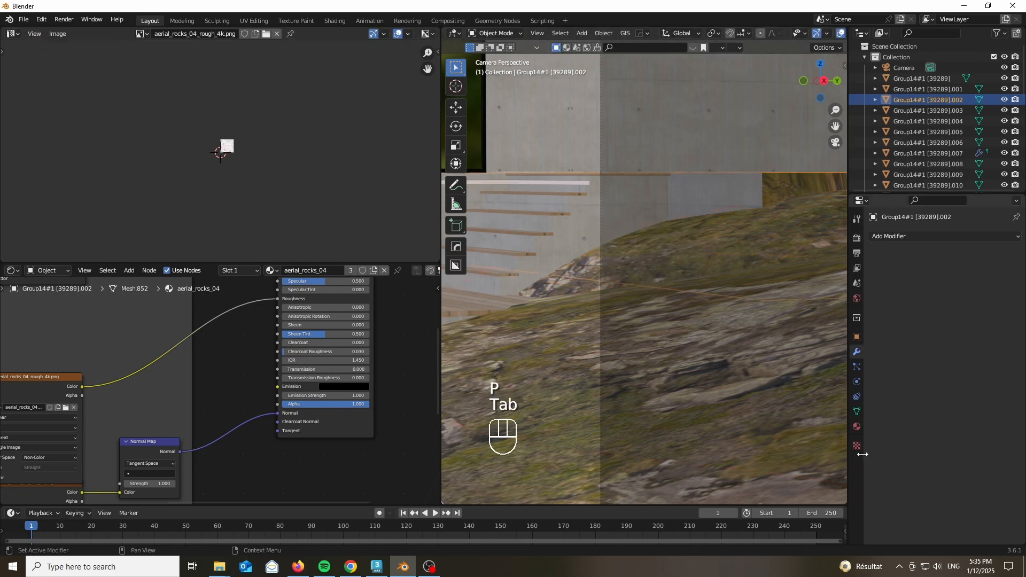
left_click(857, 427)
left_click(1018, 249)
Select the separated rock mound and widen the 3D viewport over the image and node editors.
left_click(710, 255)
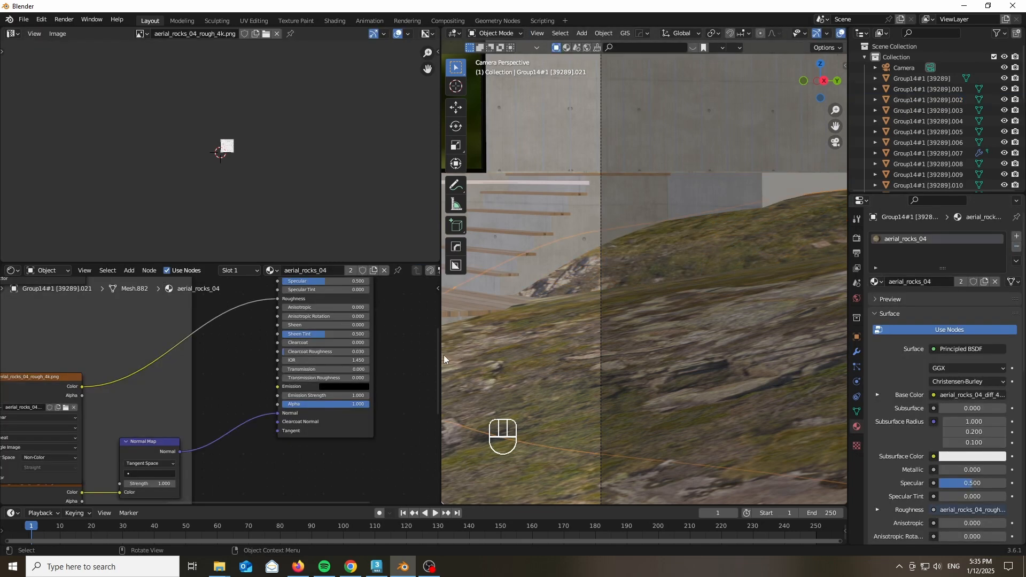
left_click_drag(442, 357, 17, 353)
scroll(411, 345, "down", 7)
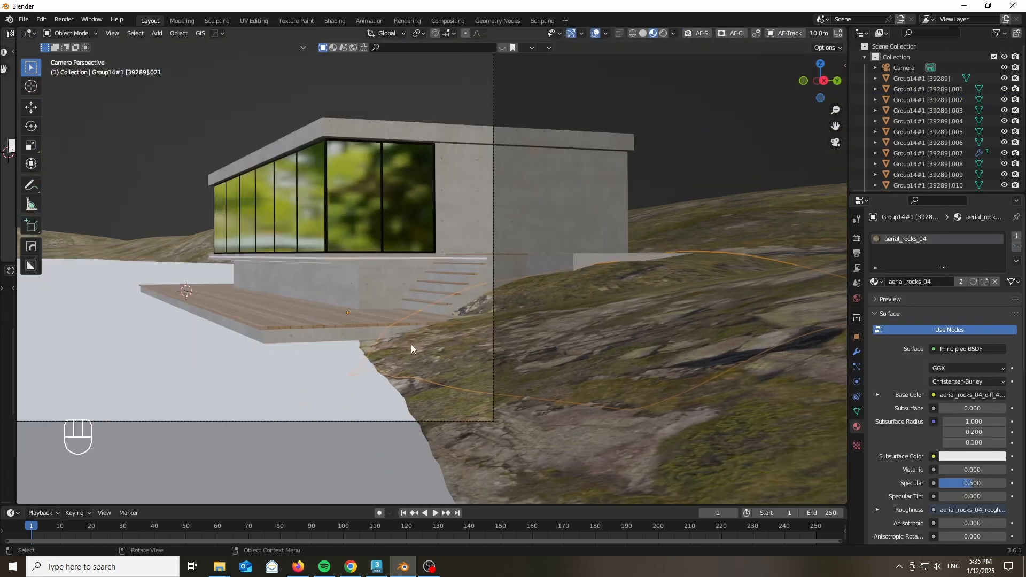
scroll(411, 349, "up", 3)
scroll(907, 307, "down", 6)
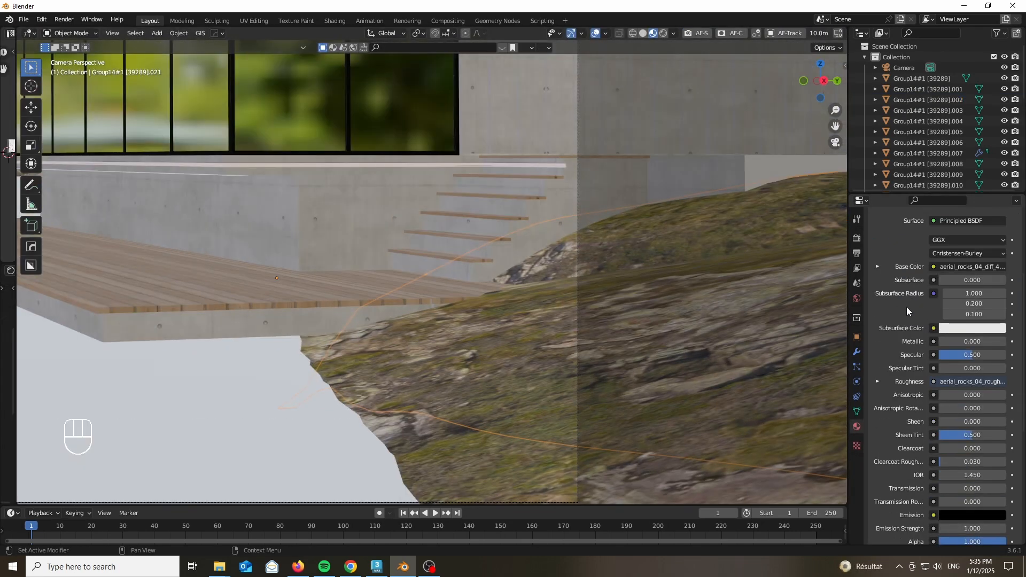
scroll(721, 316, "down", 2)
Add a Subdivision Surface modifier to the rock mound with viewport and render levels of 3.
key("Tab")
key("Tab")
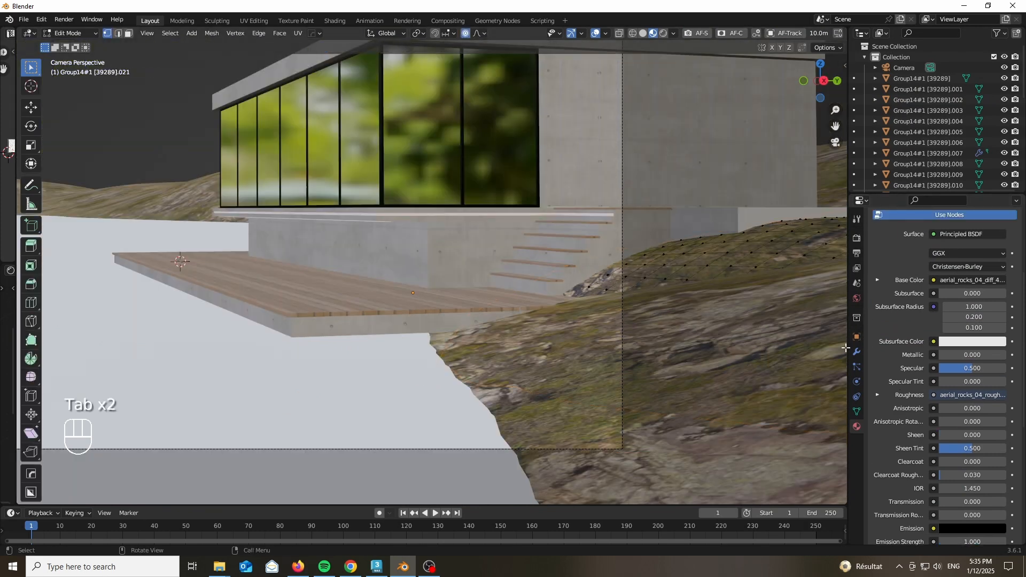
left_click(857, 352)
left_click(911, 234)
left_click(818, 430)
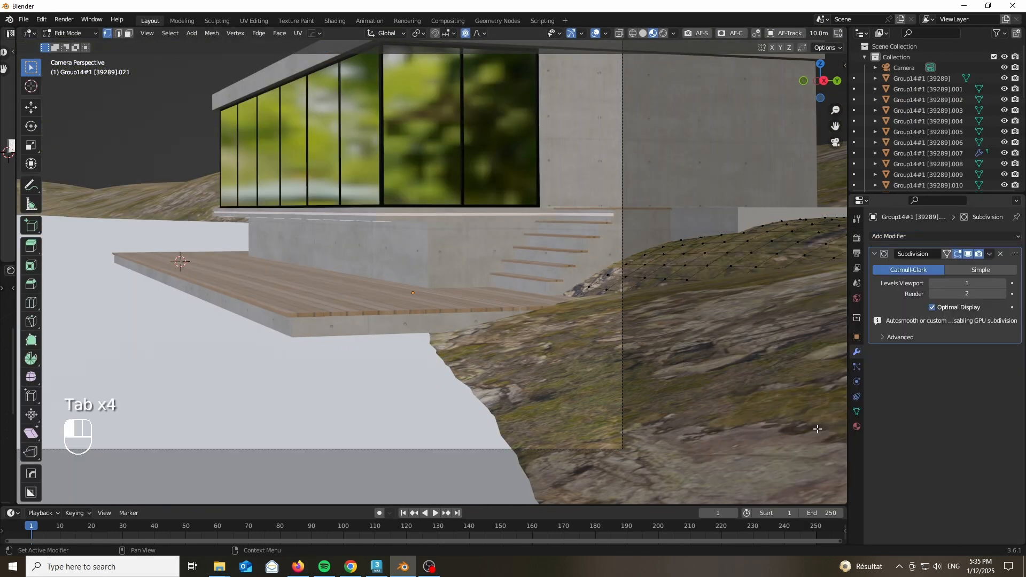
key("Tab")
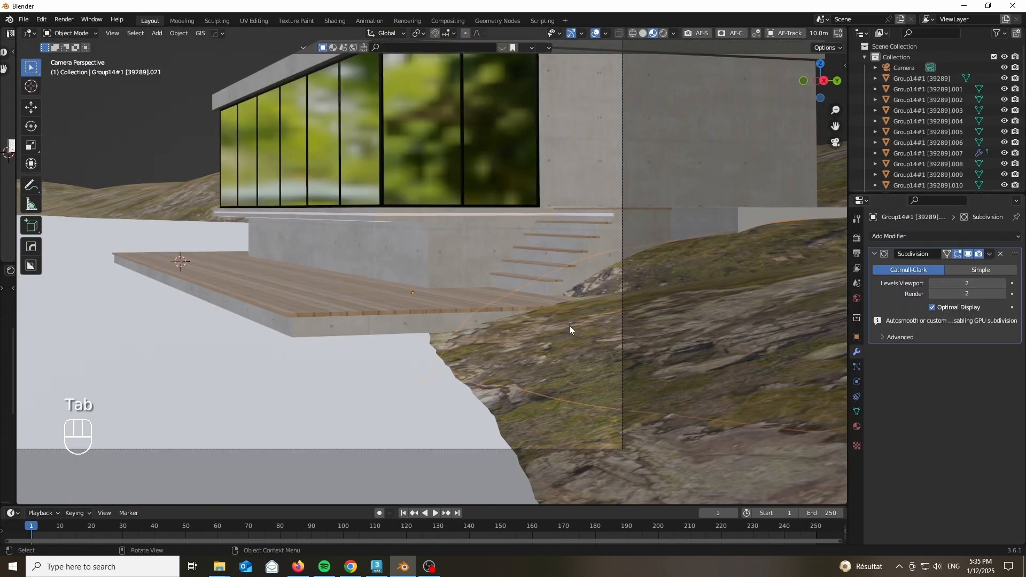
scroll(570, 326, "down", 4)
Subdivide a rectangular area of the terrain plane's faces around the house, selected from above in wireframe.
left_click(364, 252)
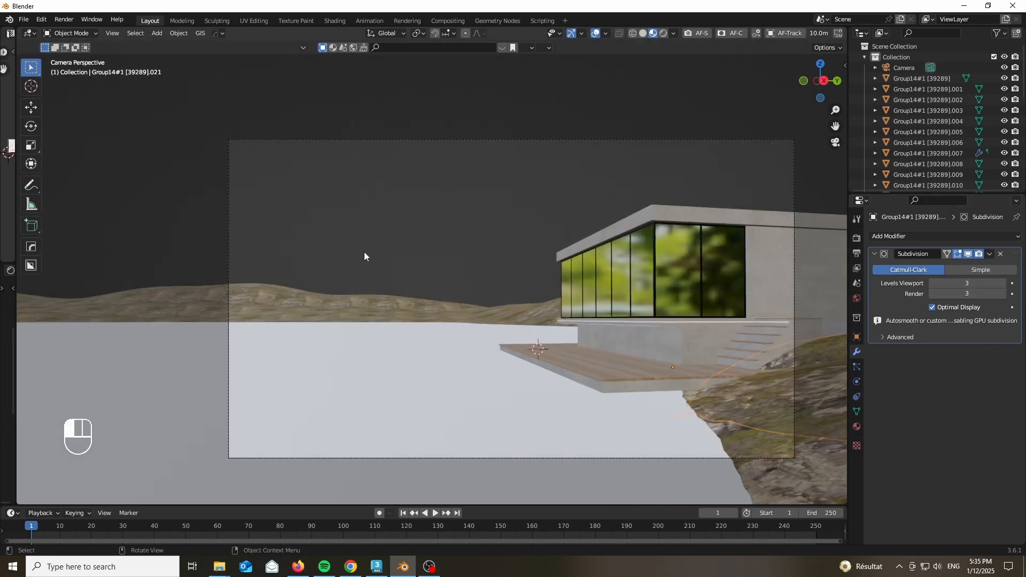
scroll(328, 307, "down", 2)
scroll(529, 307, "up", 2)
key("Tab")
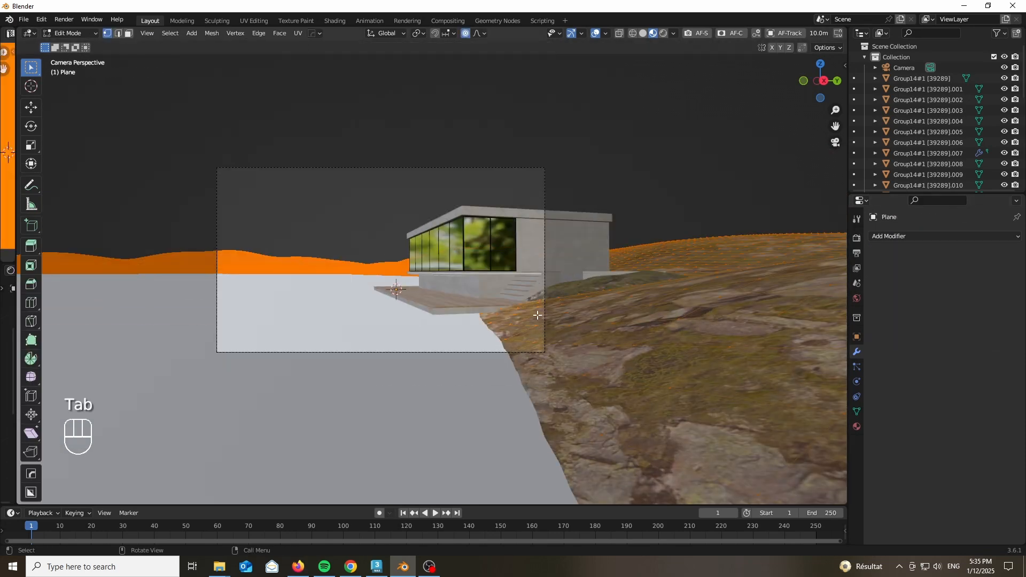
key("KP_7")
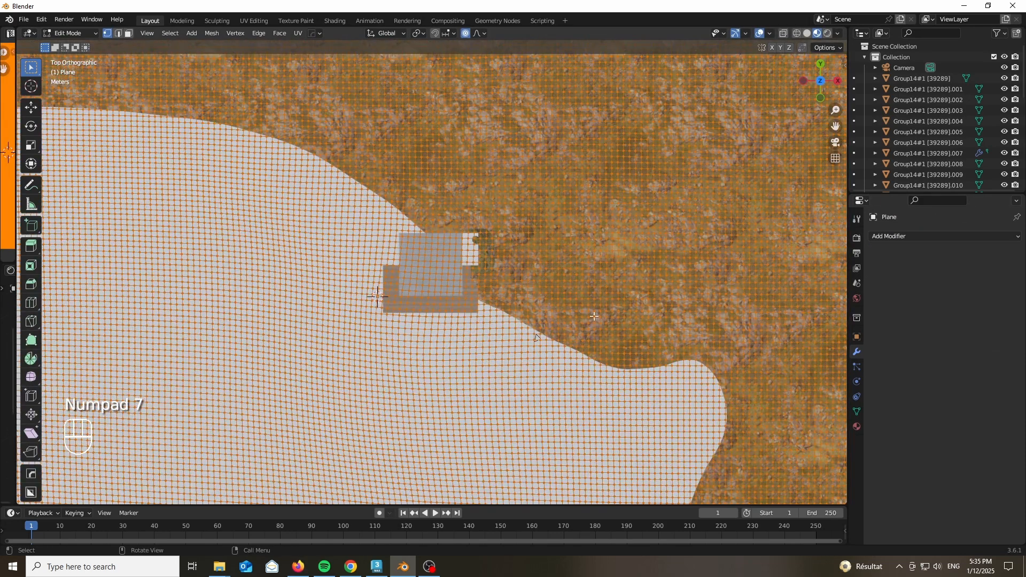
key("z")
left_click_drag(317, 178, 538, 360)
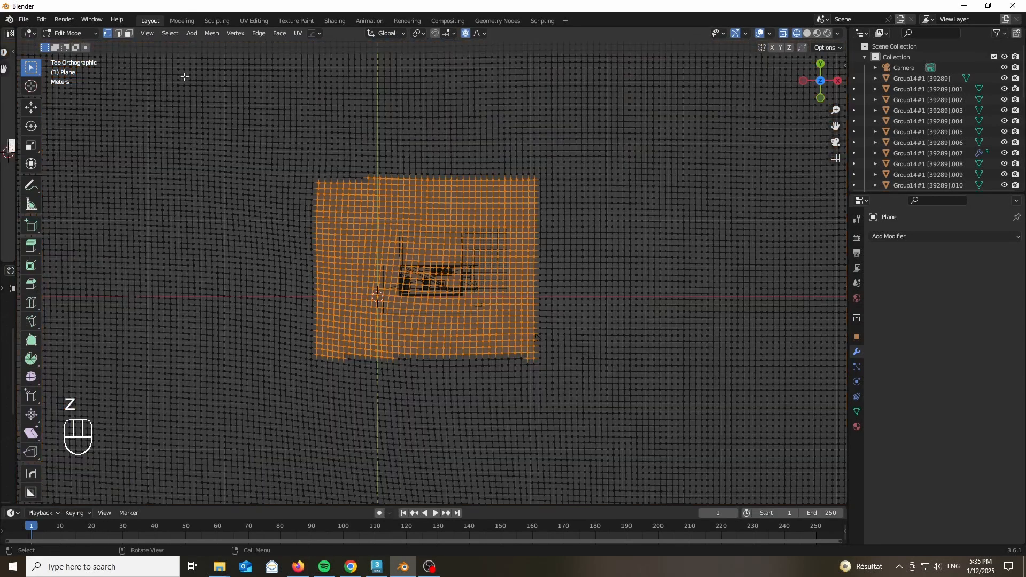
left_click(128, 34)
left_click_drag(300, 174, 556, 387)
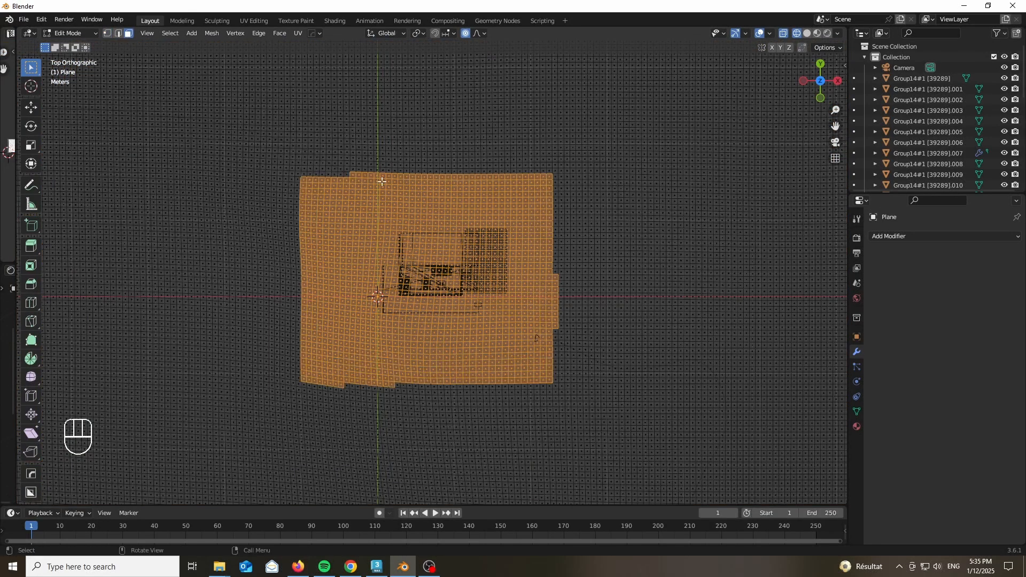
scroll(382, 181, "down", 1)
left_click_drag(310, 155, 529, 352)
right_click(425, 237)
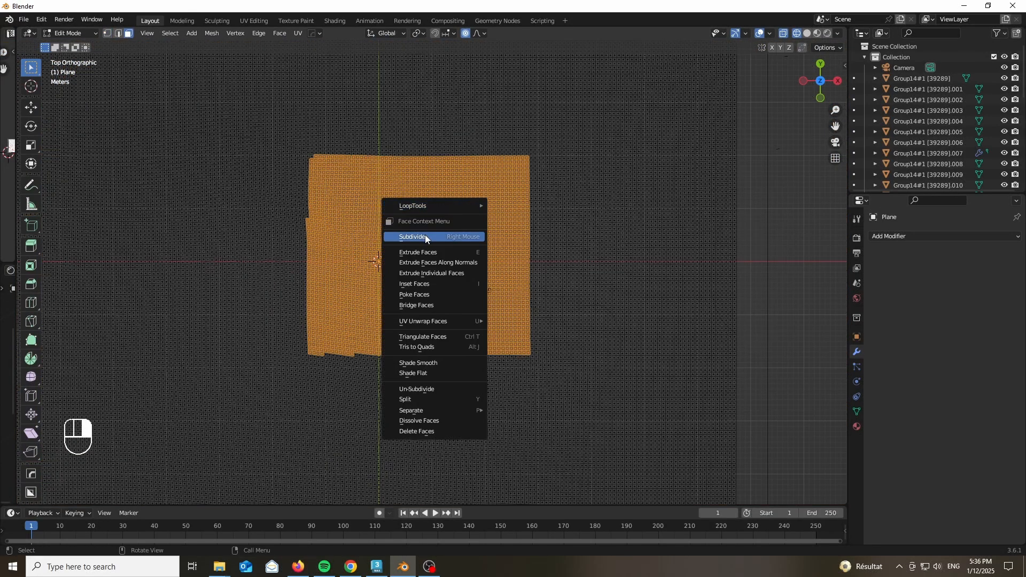
key("Tab")
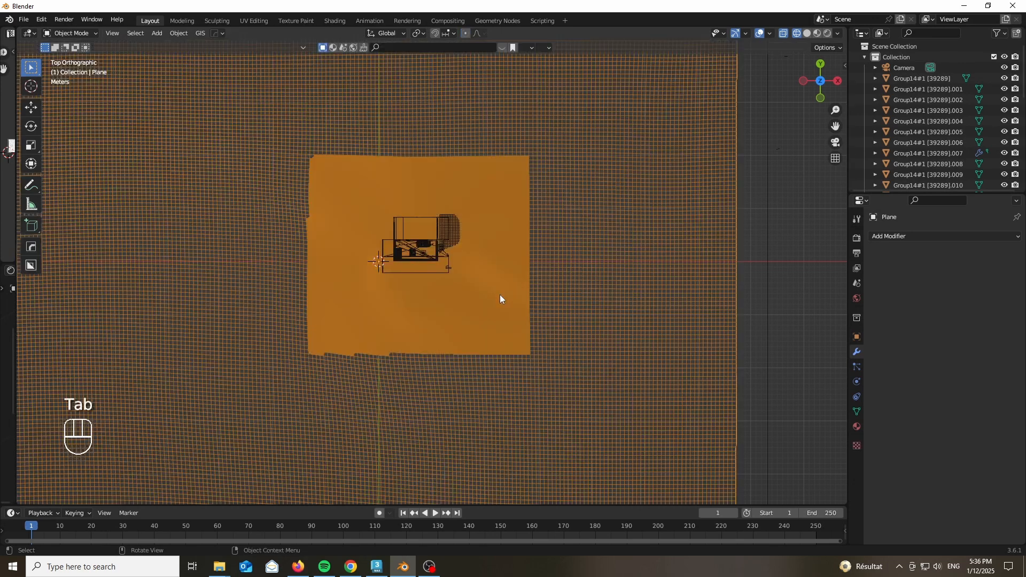
Return to the camera view in solid shading and select the house's roof and concrete structure.
scroll(497, 298, "up", 5)
key("KP_0")
scroll(501, 315, "up", 4)
key("x")
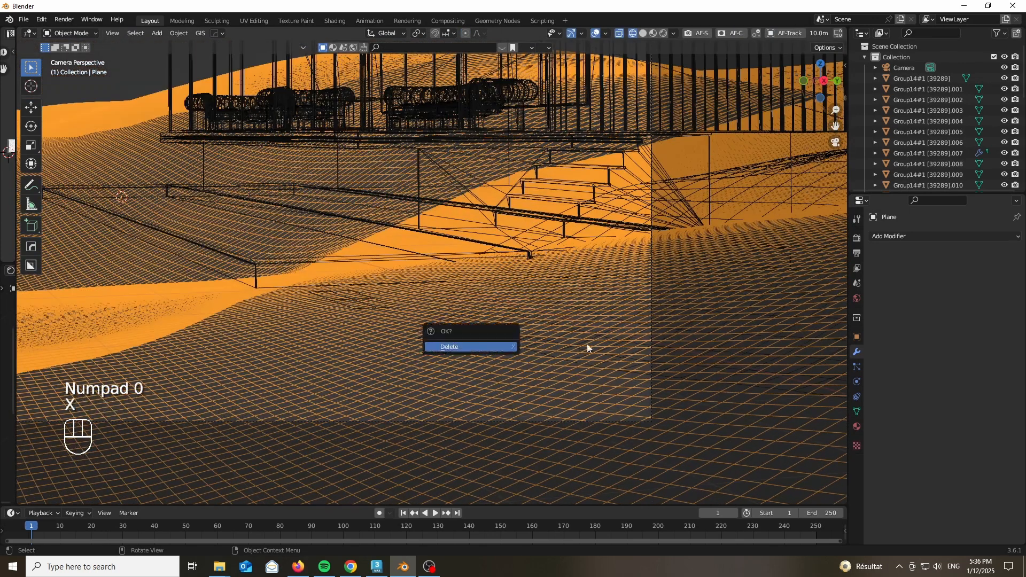
key("z")
scroll(595, 359, "down", 3)
scroll(703, 217, "up", 8)
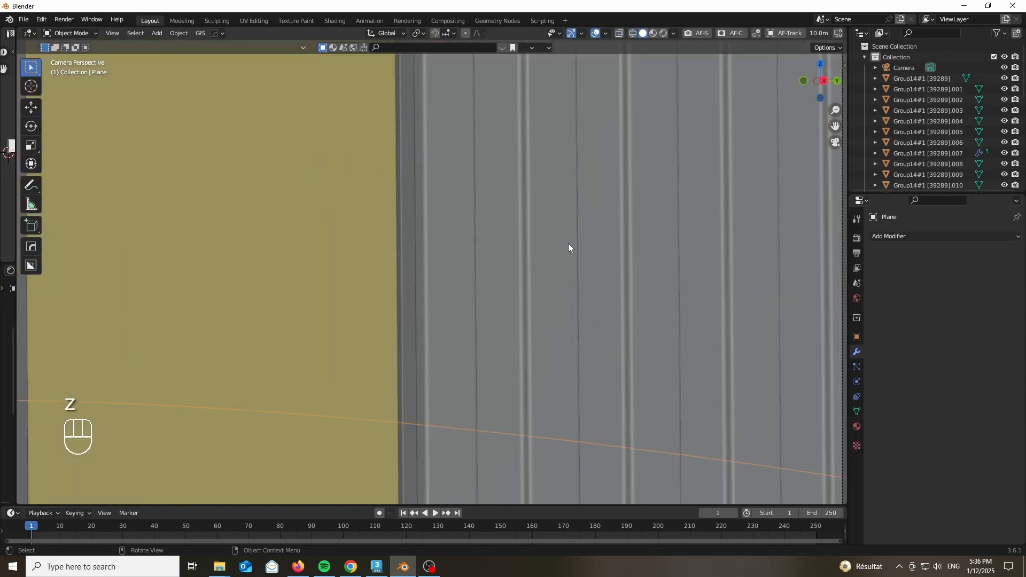
left_click(568, 243)
scroll(572, 240, "down", 5)
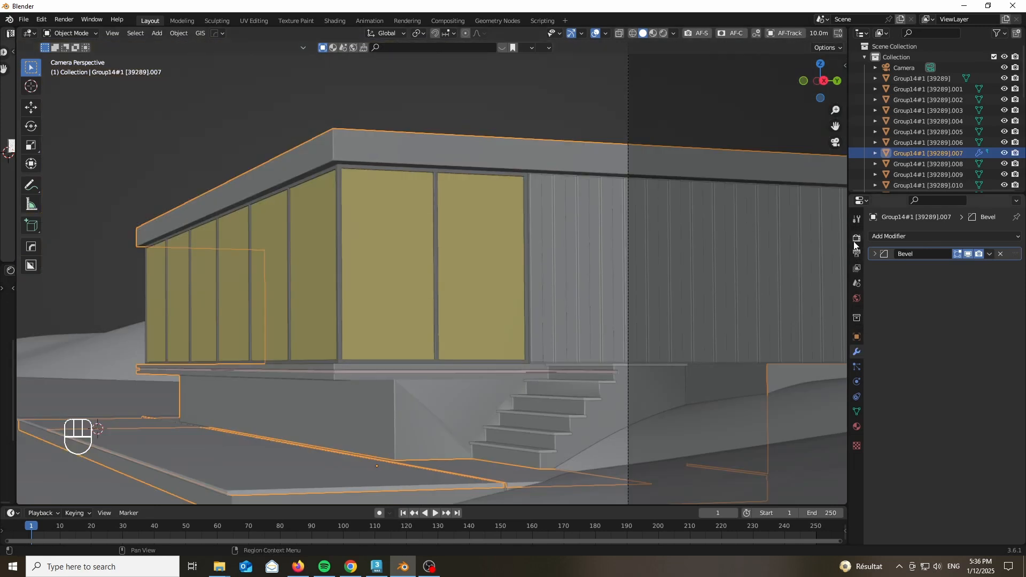
Set rendering to Cycles on GPU Compute, with viewport noise threshold off and viewport denoising on.
left_click(857, 238)
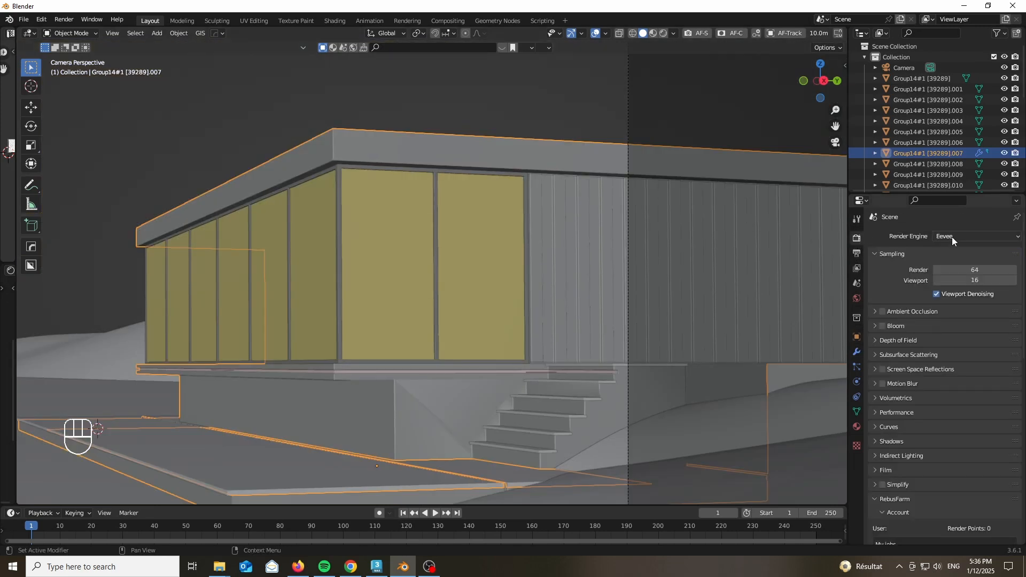
left_click(951, 236)
left_click(940, 277)
left_click(977, 263)
left_click(886, 292)
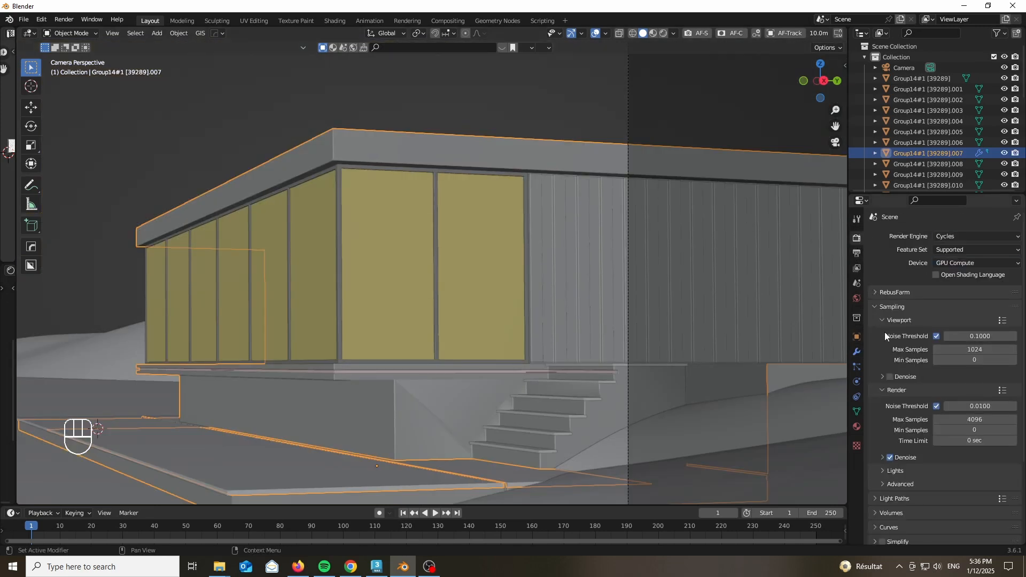
left_click(937, 336)
scroll(690, 342, "down", 4)
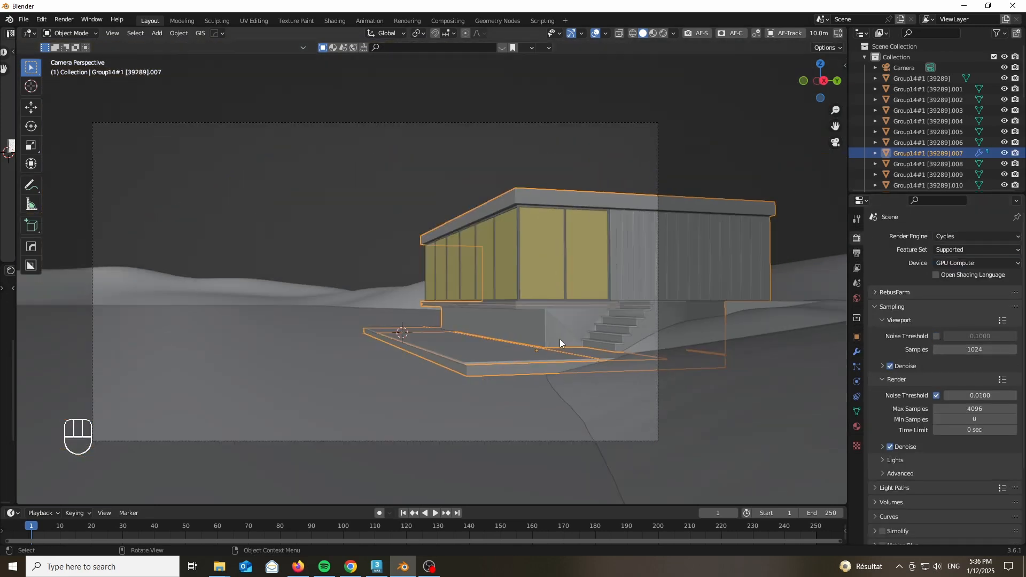
Show the camera view in rendered shading, select the terrain plane and apply its scale.
key("z")
left_click(556, 268)
left_click(749, 435)
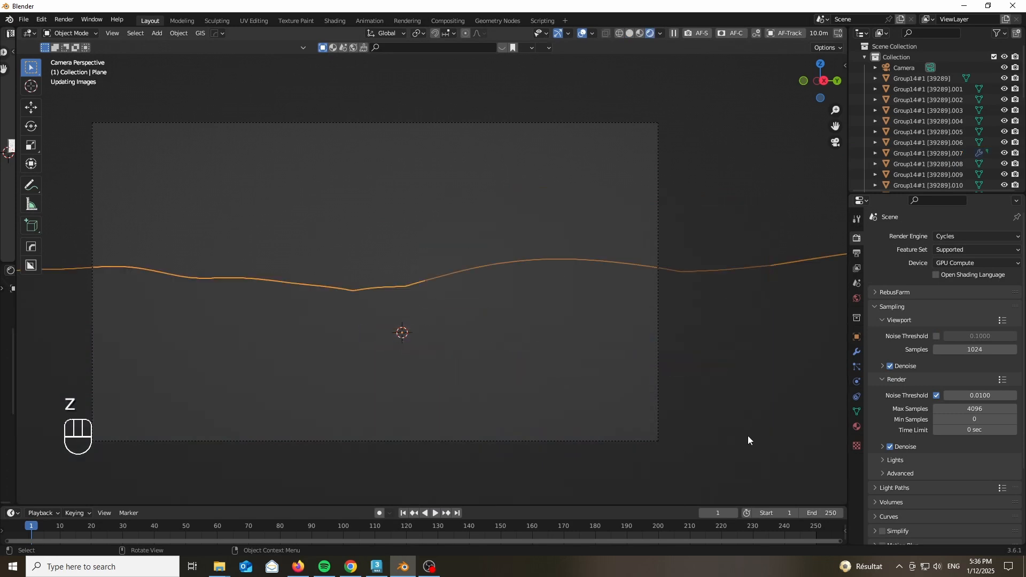
left_click(857, 427)
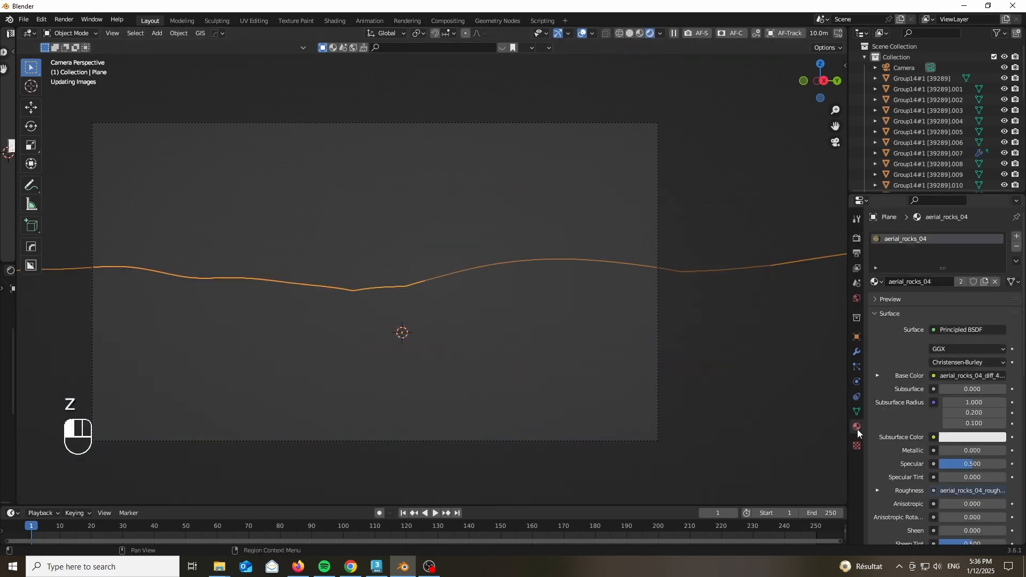
scroll(893, 460, "down", 15)
key("ctrl+a")
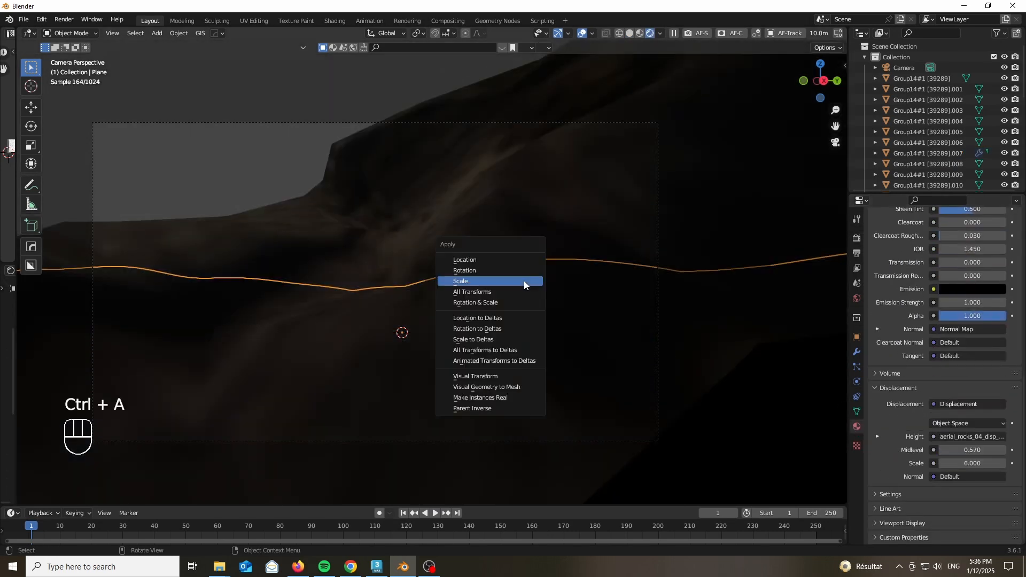
left_click(527, 284)
Set the displacement scale of the terrain's aerial_rocks_04 material to 1 and fine-tune it to 1.140.
left_click(973, 463)
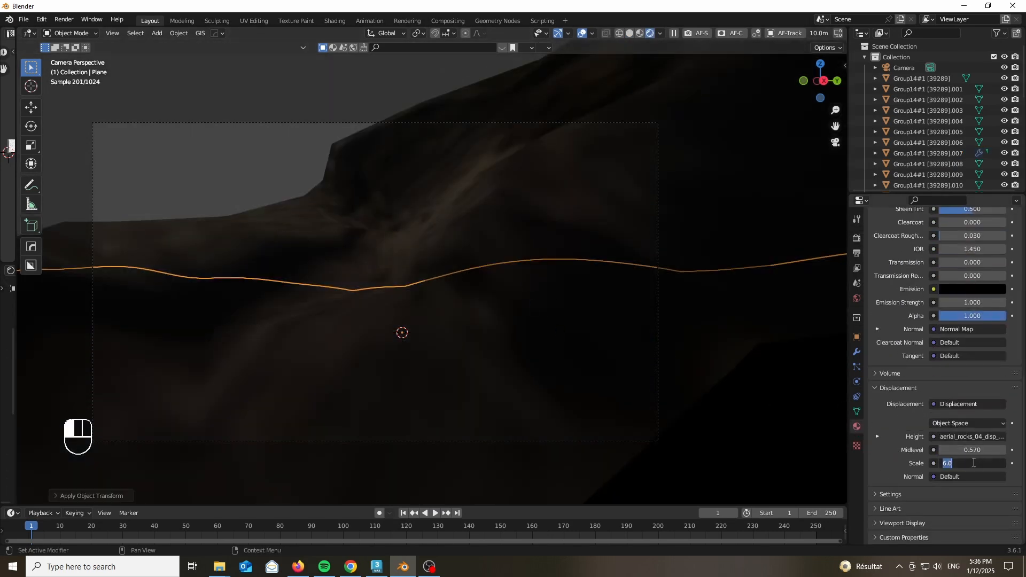
type("1")
key("Return")
scroll(559, 378, "down", 2)
scroll(420, 306, "up", 6)
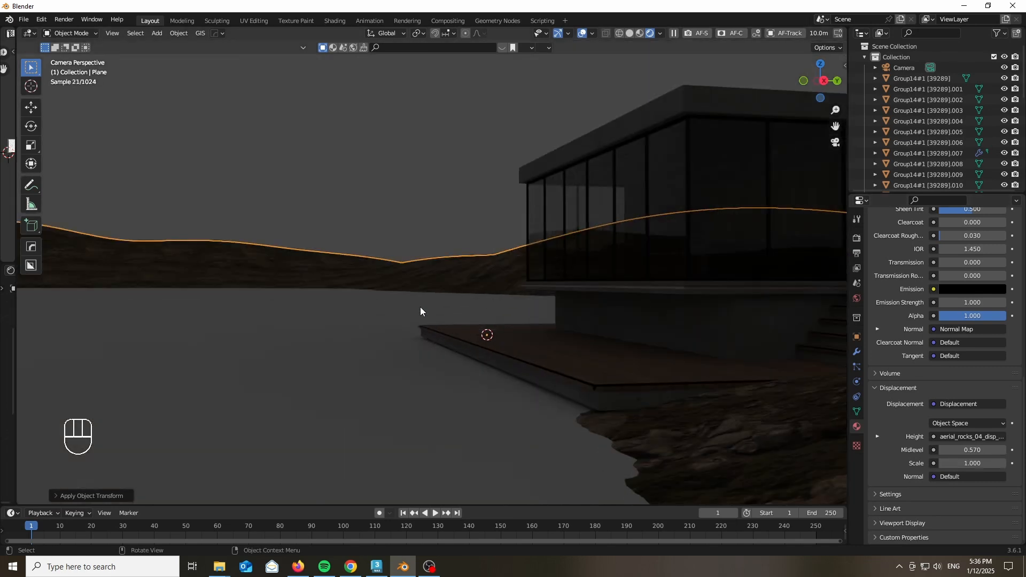
scroll(537, 378, "up", 3)
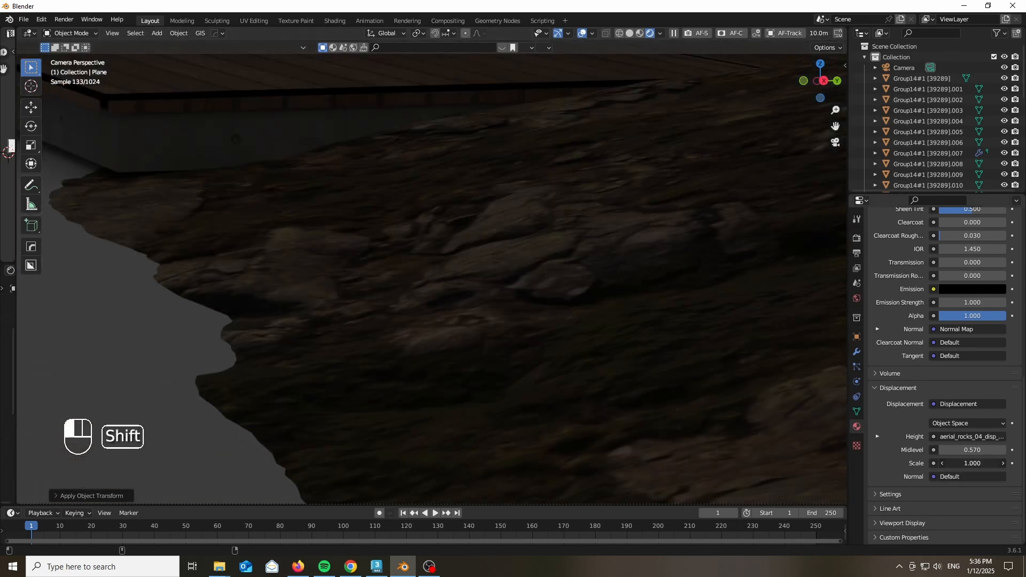
left_click_drag(972, 464, 983, 463, "shift")
scroll(555, 338, "down", 9)
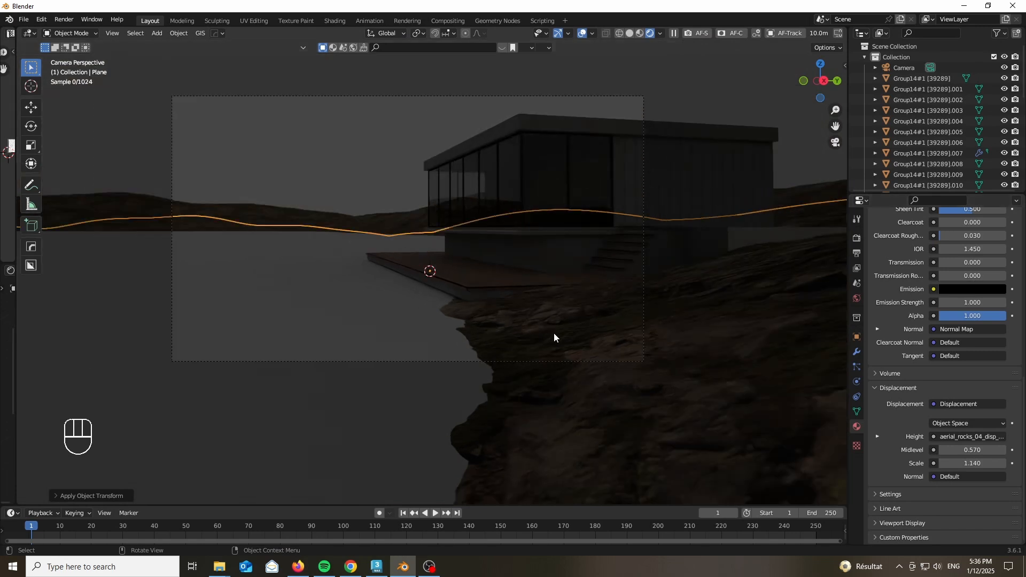
Subdivide the selected foreground faces of the terrain plane once more and return to Object Mode.
key("Tab")
right_click(560, 320)
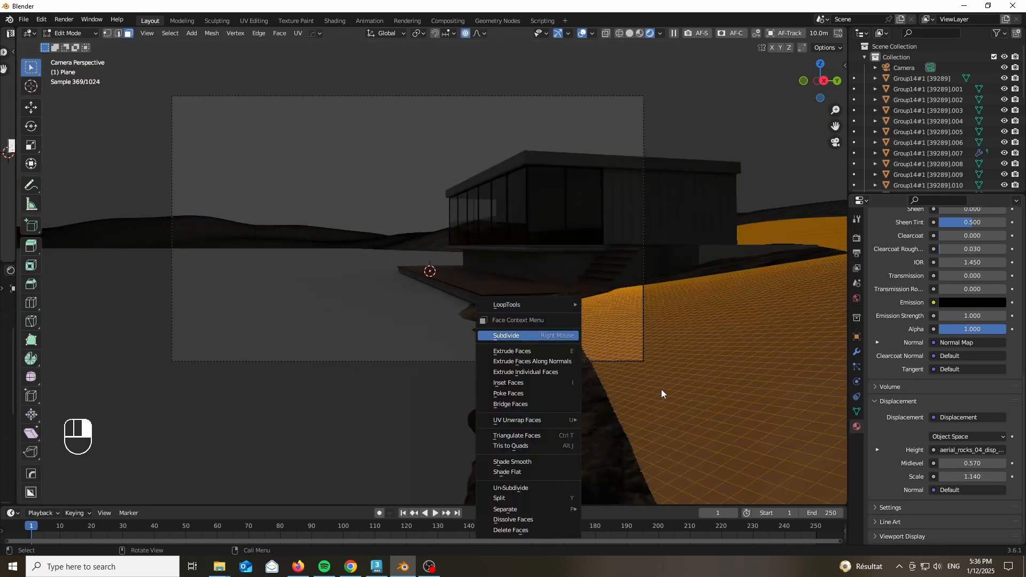
right_click(638, 367)
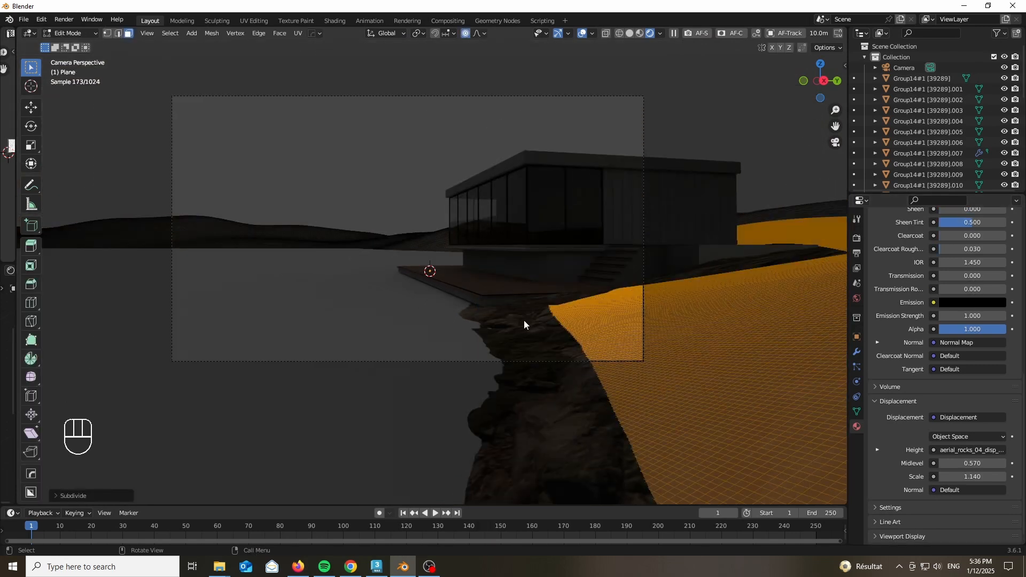
key("Tab")
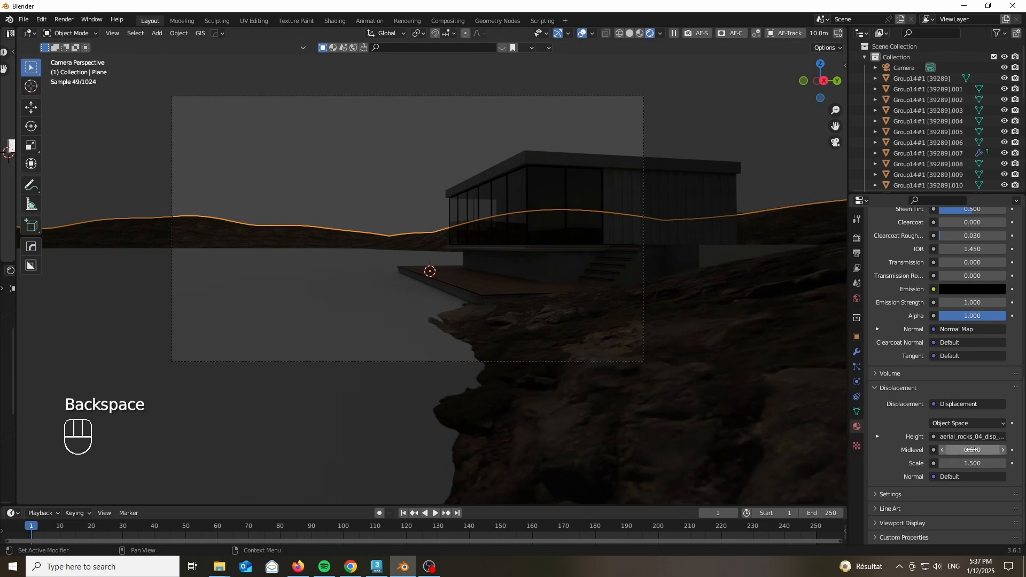
Increase the camera's vertical shift slightly and set a render region covering the whole camera frame.
scroll(540, 273, "up", 2)
left_click(307, 101)
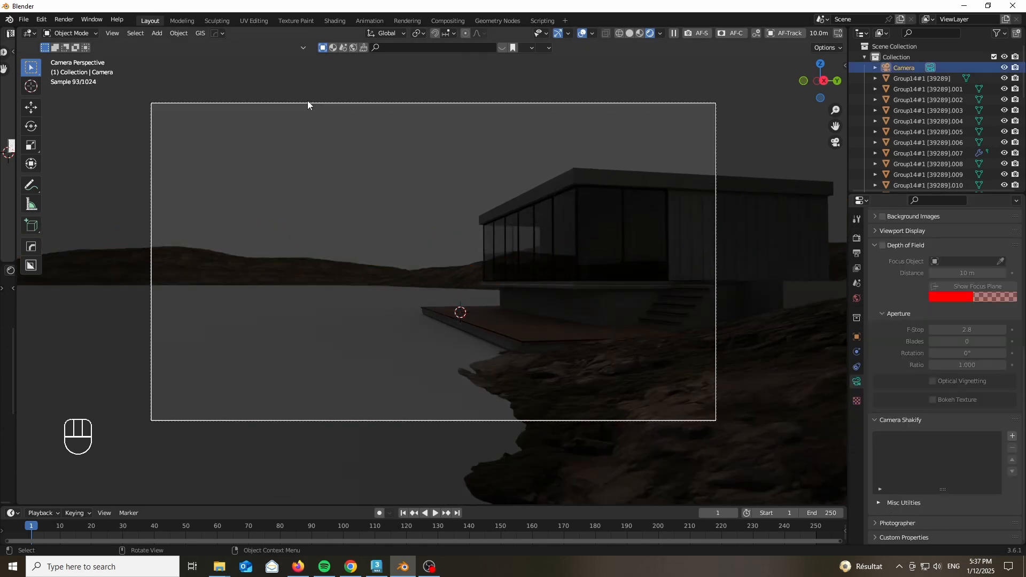
scroll(949, 291, "up", 10)
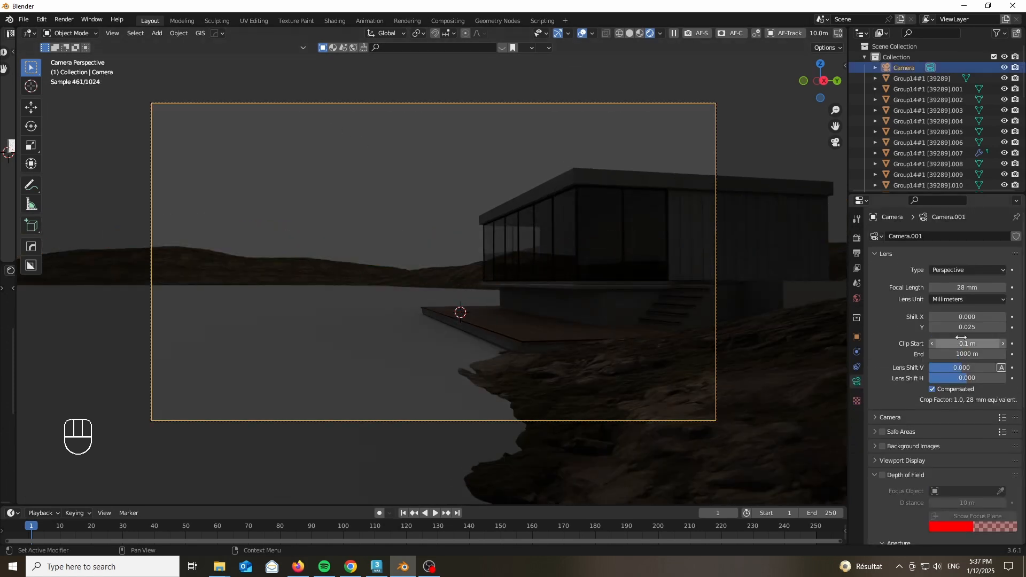
left_click_drag(964, 327, 989, 328, "shift")
key("ctrl+b")
left_click_drag(145, 88, 762, 473)
Assign a Nishita Sky Texture to the world color, with ozone 4 and altitude 4000 m.
left_click(857, 299)
left_click(934, 304)
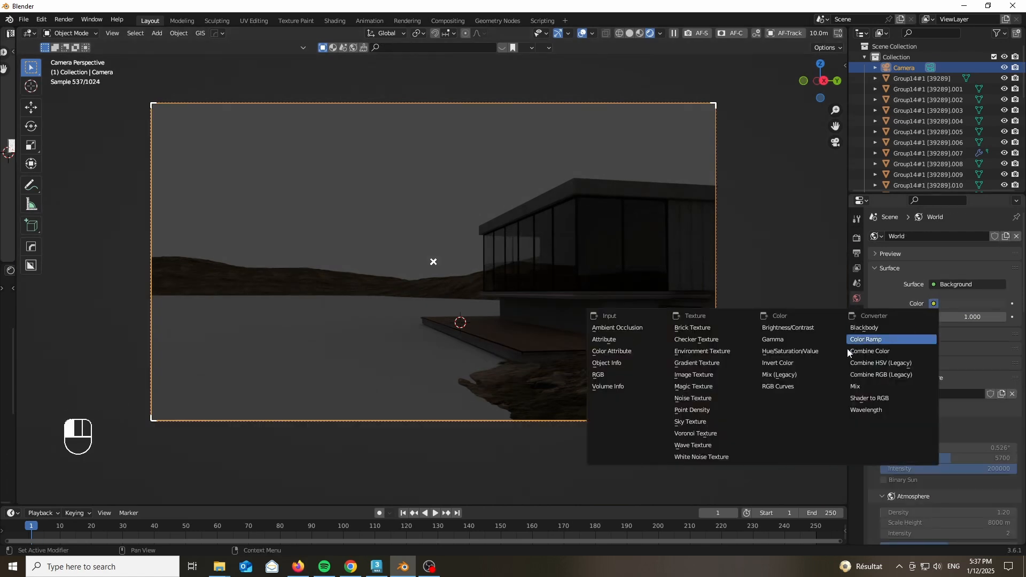
left_click(713, 421)
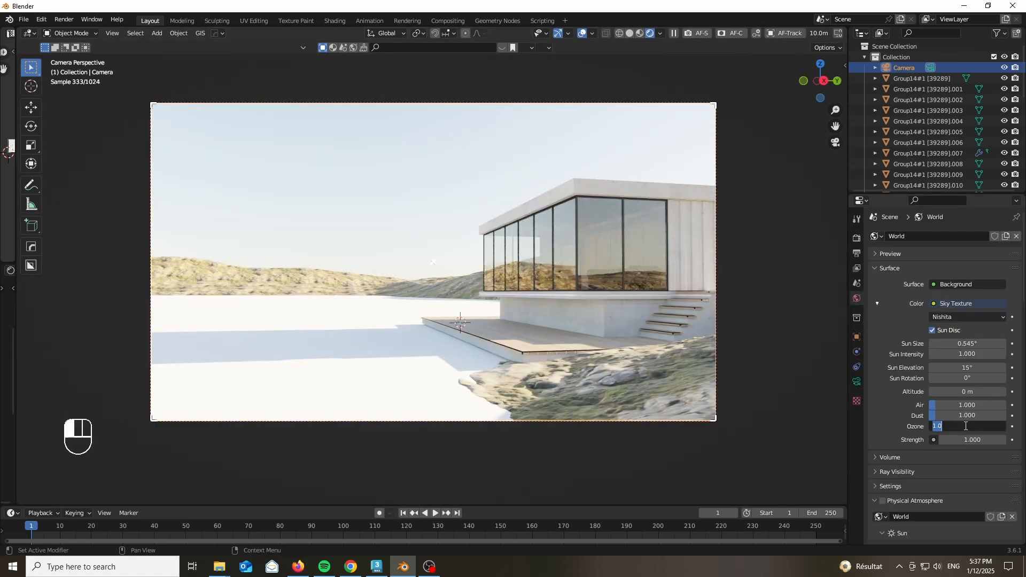
key("Return")
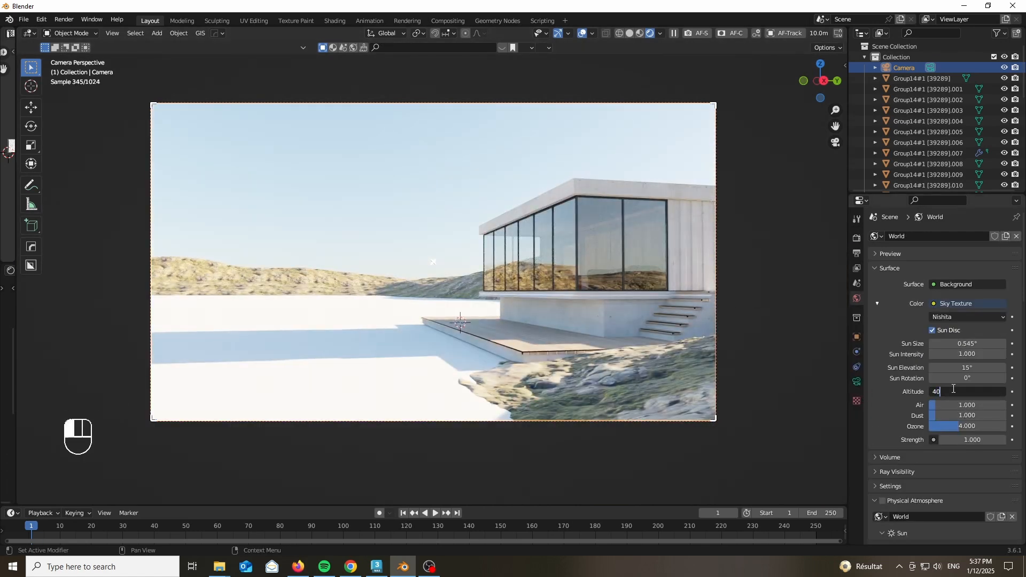
left_click(954, 389)
type("4000")
key("Return")
Examine the distant hills, the glazing and the stairs in the rendered camera view.
scroll(360, 353, "up", 5)
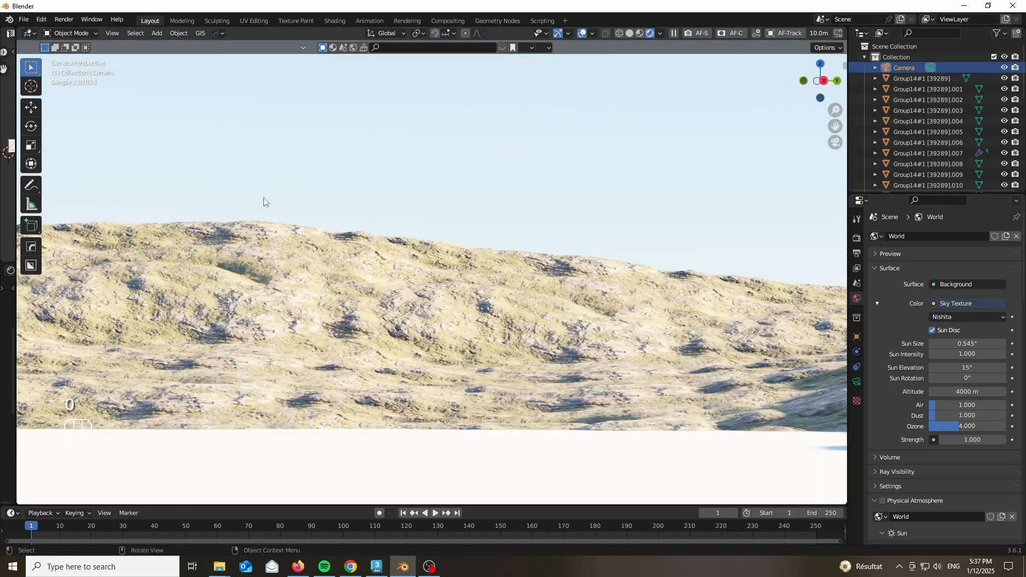
scroll(389, 240, "down", 2)
scroll(390, 240, "down", 4)
scroll(500, 306, "up", 4)
scroll(595, 386, "down", 3)
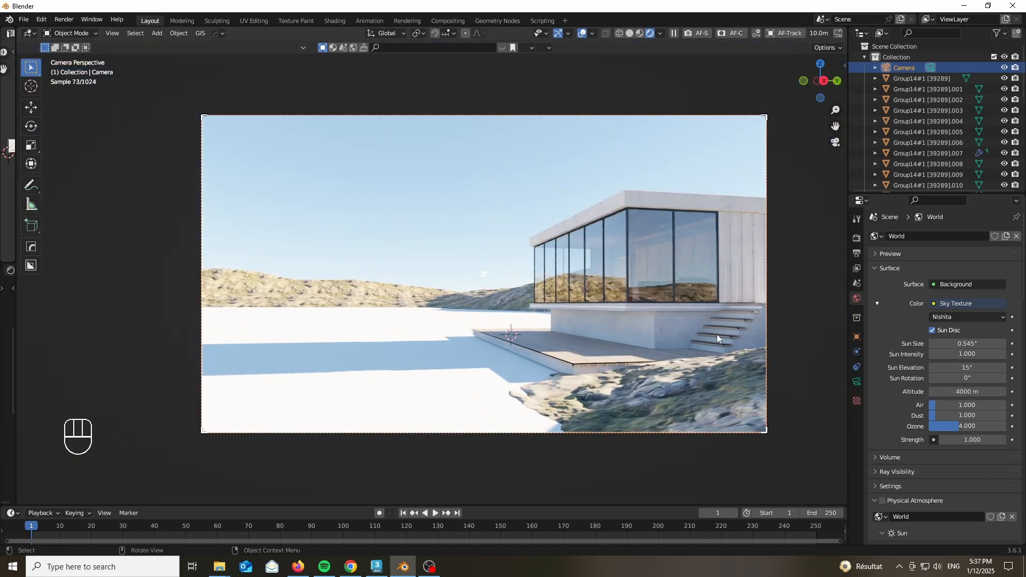
scroll(717, 334, "up", 4)
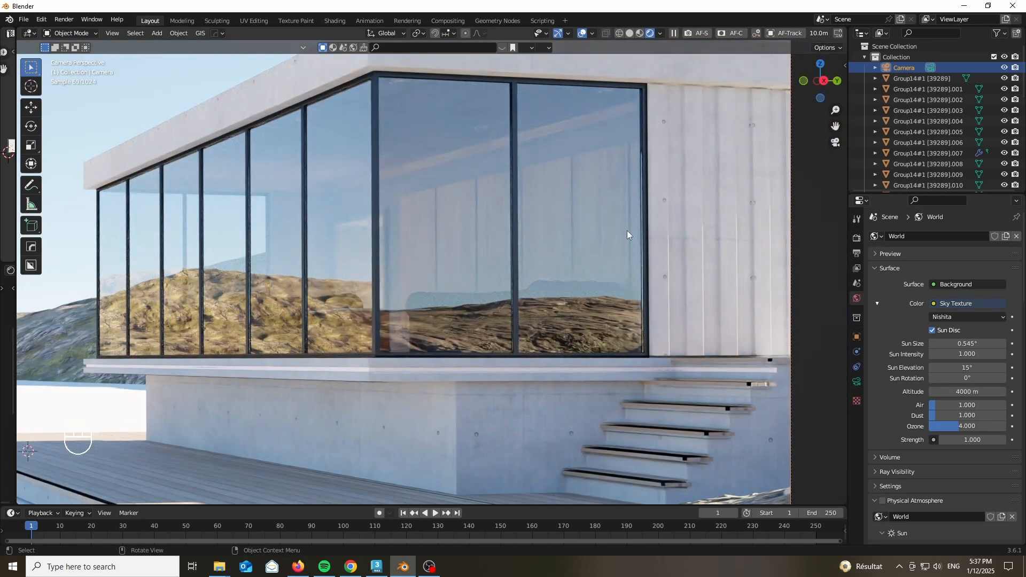
scroll(627, 229, "down", 3)
Select the wooden stair treads and set their material's displacement method to Bump Only.
scroll(654, 426, "up", 10)
left_click(654, 338)
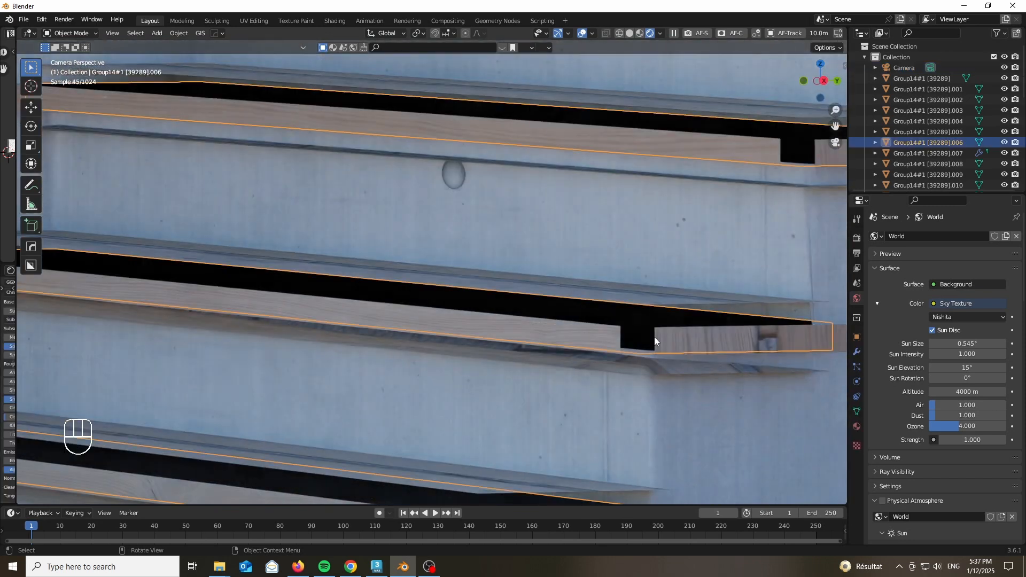
scroll(657, 345, "down", 5)
left_click(857, 427)
scroll(896, 414, "down", 12)
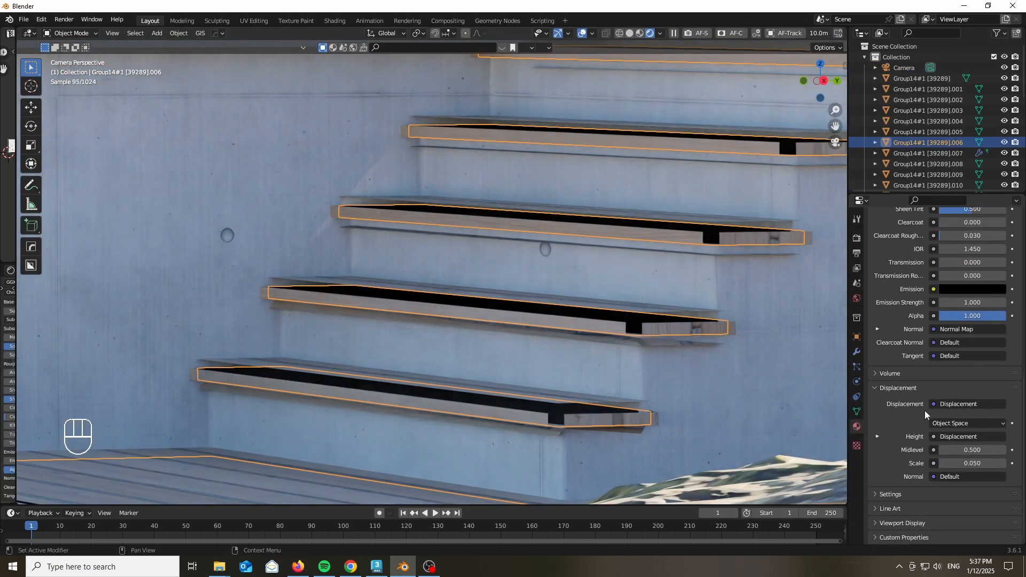
left_click(956, 438)
left_click(944, 404)
left_click(888, 499)
scroll(944, 467, "down", 5)
left_click(962, 398)
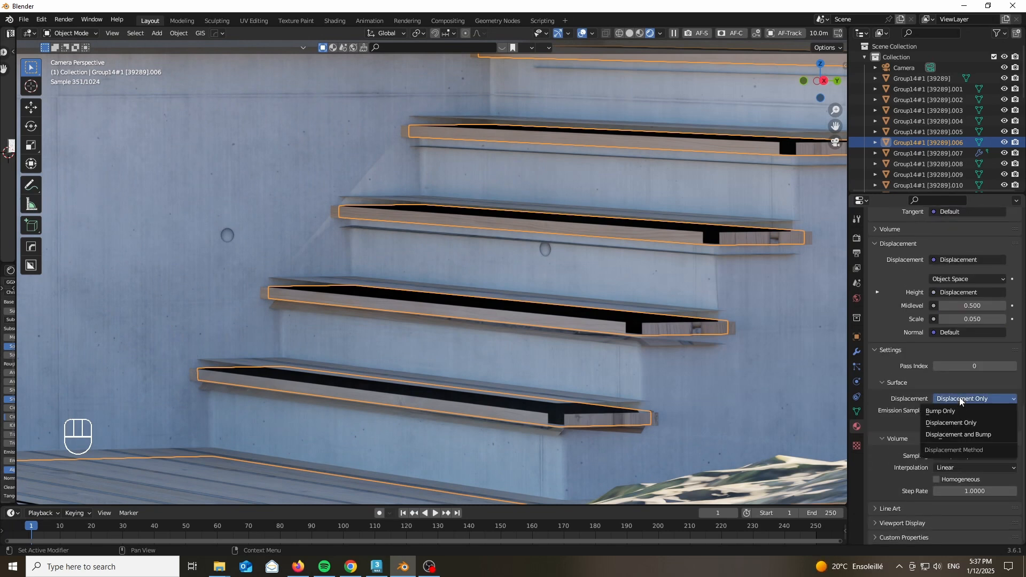
left_click(958, 411)
scroll(708, 354, "down", 8)
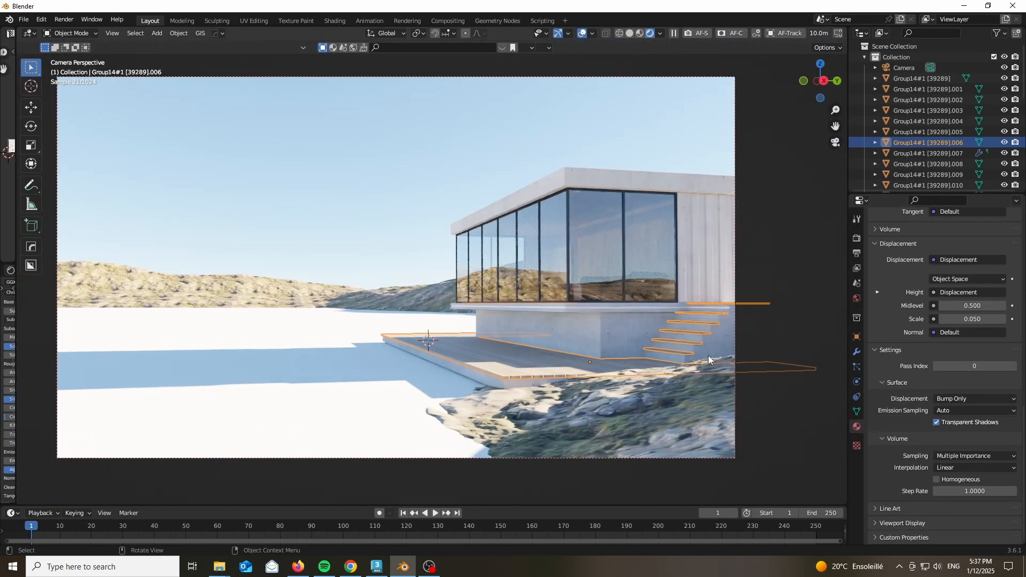
Rotate the sun of the world's sky texture to 193°.
scroll(572, 410, "down", 2)
left_click(856, 298)
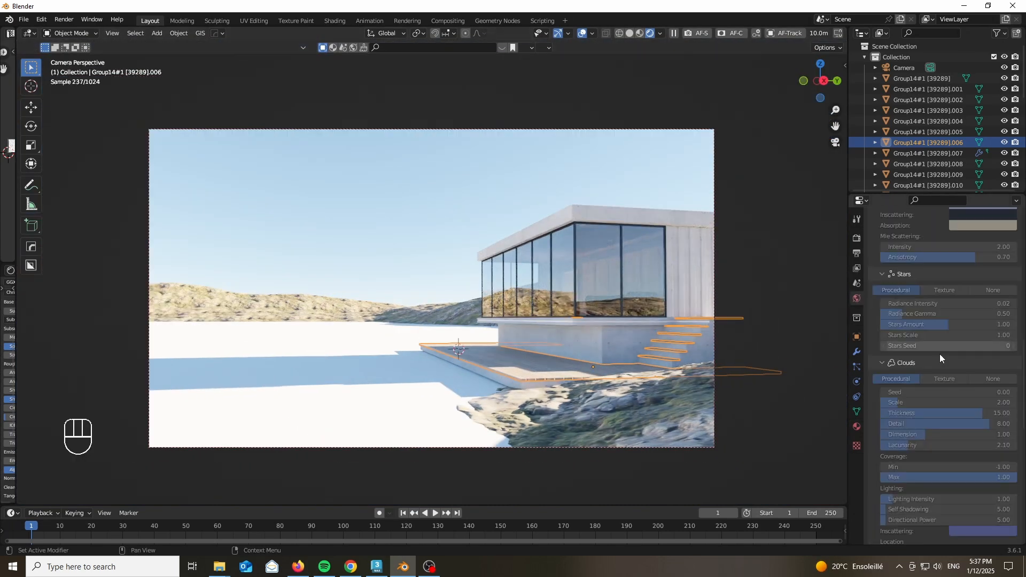
scroll(920, 353, "up", 3)
scroll(928, 405, "up", 8)
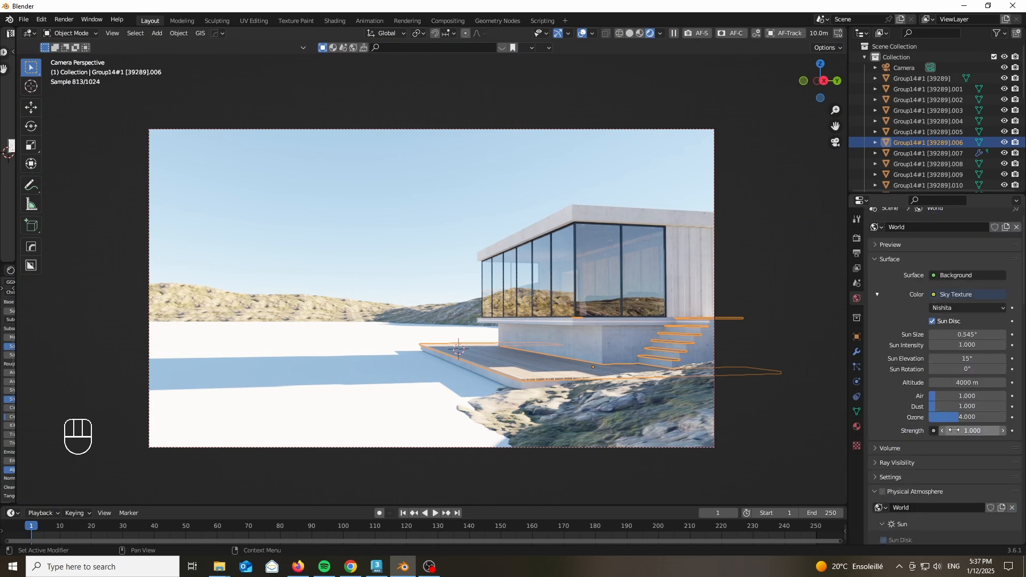
left_click_drag(955, 368, 1007, 369)
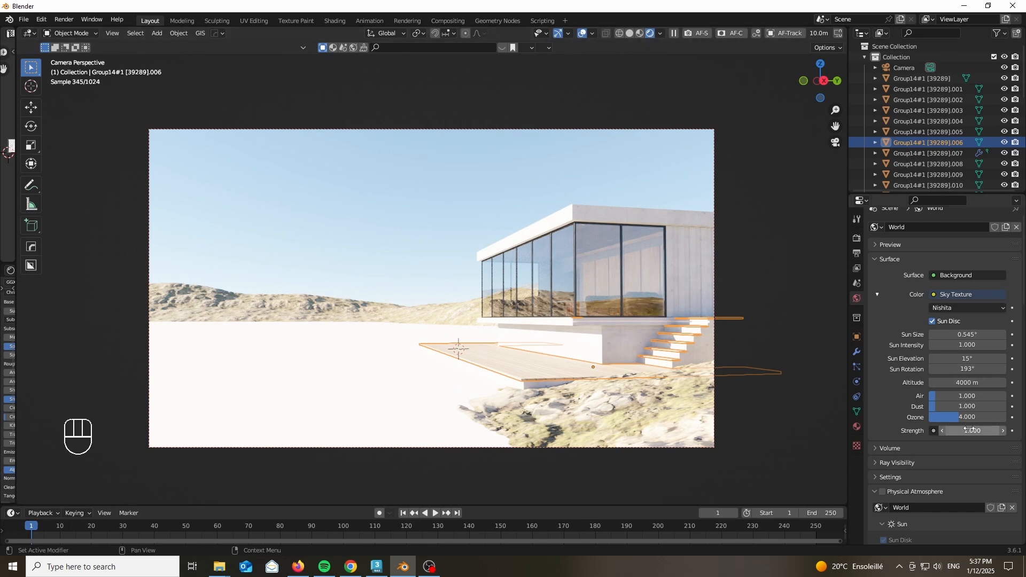
scroll(586, 274, "down", 1)
scroll(490, 293, "up", 1)
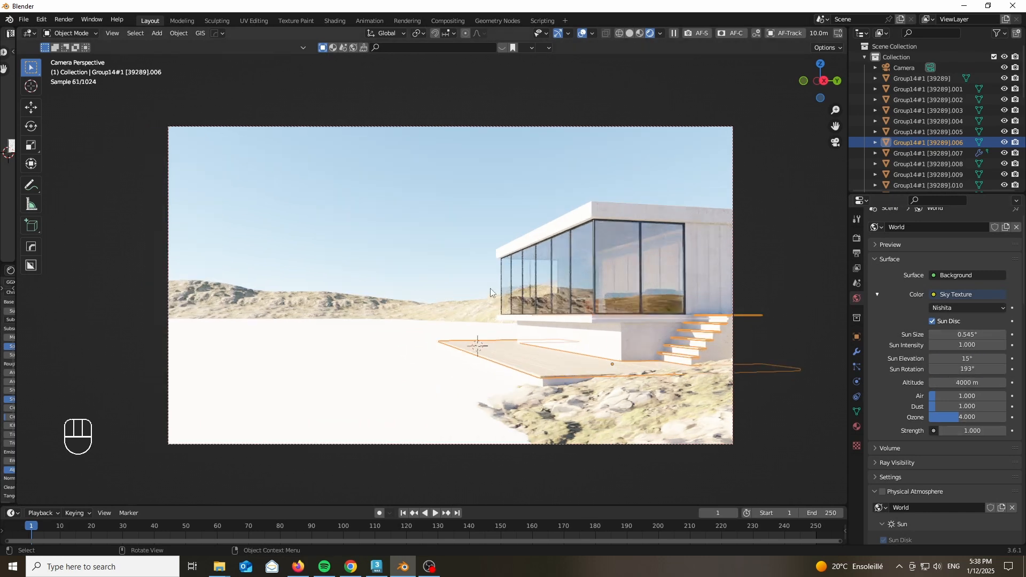
Select the flat water plane, widen the node editor area, extrude all the plane's faces into a volume and recalculate its normals.
left_click(491, 292)
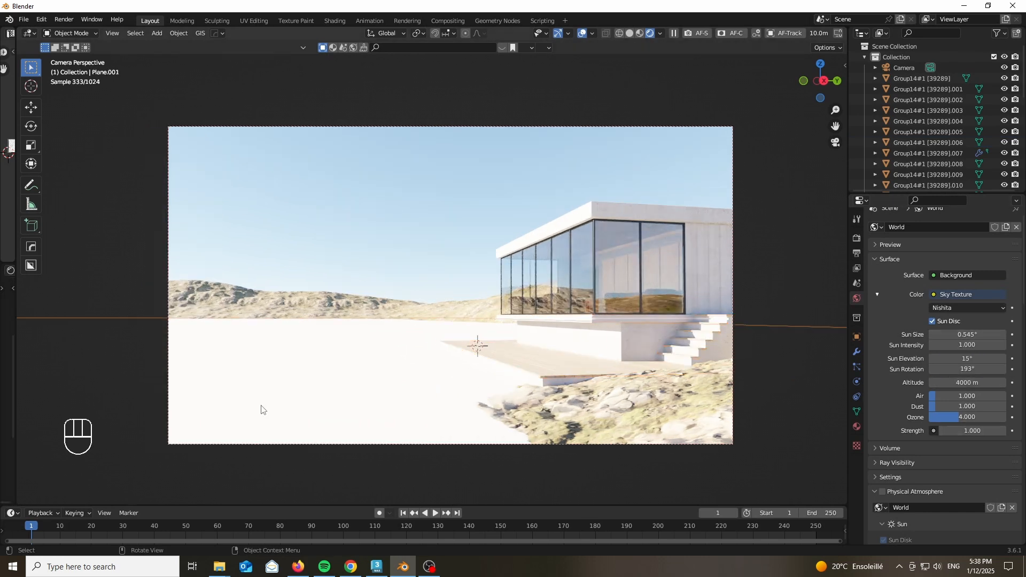
left_click_drag(16, 386, 371, 400)
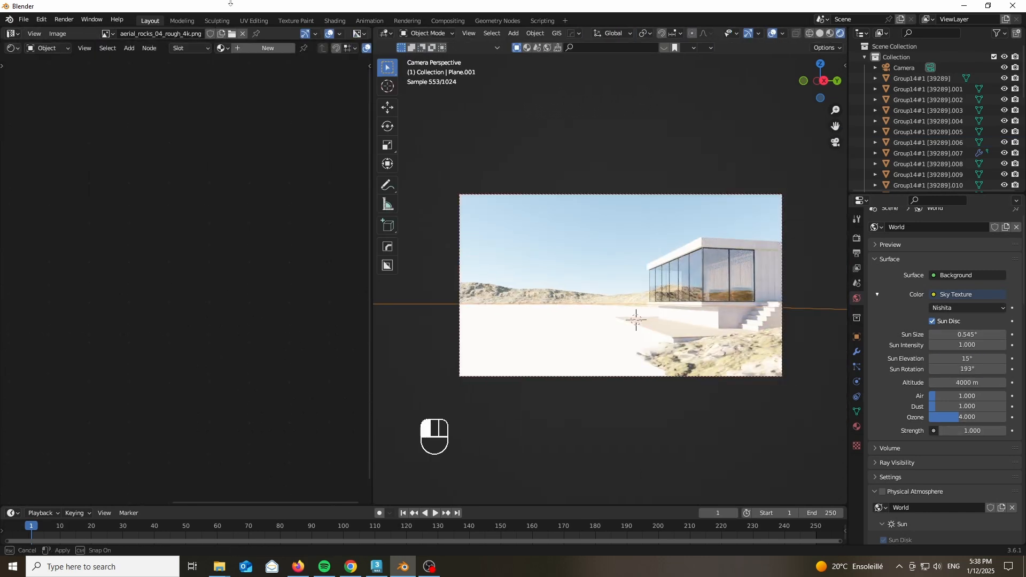
key("Tab")
key("a")
key("e")
key("a")
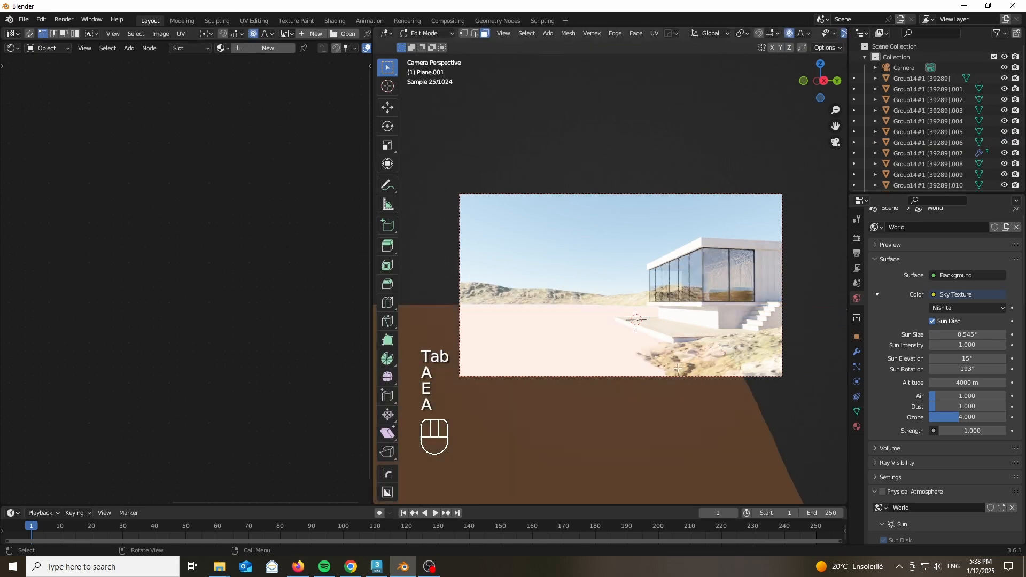
key("shift+n")
key("Tab")
Create a new material for the water plane with roughness 0 and transmission 1.
scroll(657, 414, "up", 3)
left_click(251, 48)
scroll(165, 245, "up", 2)
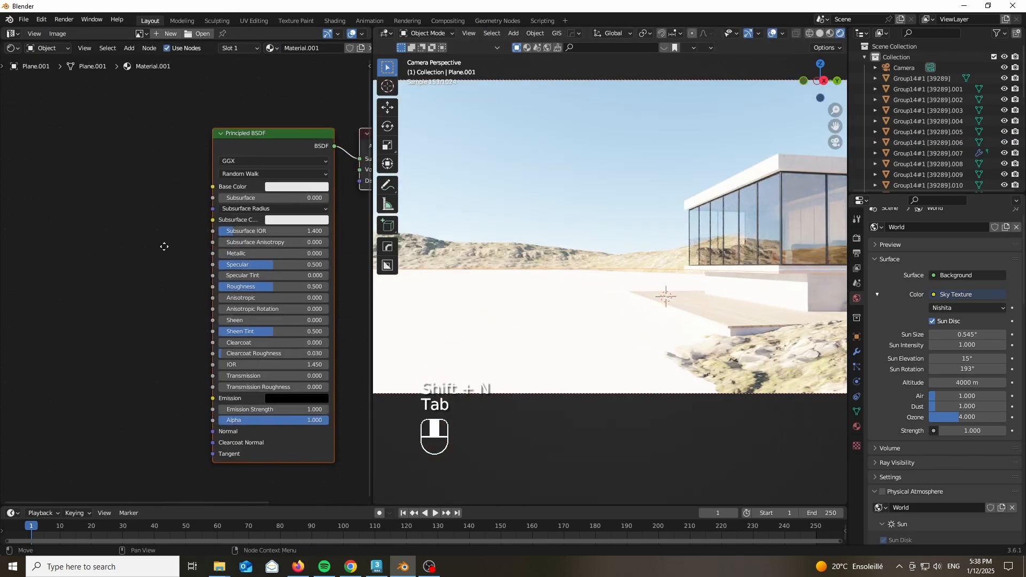
middle_click_drag(165, 245, 80, 243)
left_click_drag(203, 282, 144, 281)
left_click_drag(187, 371, 263, 377)
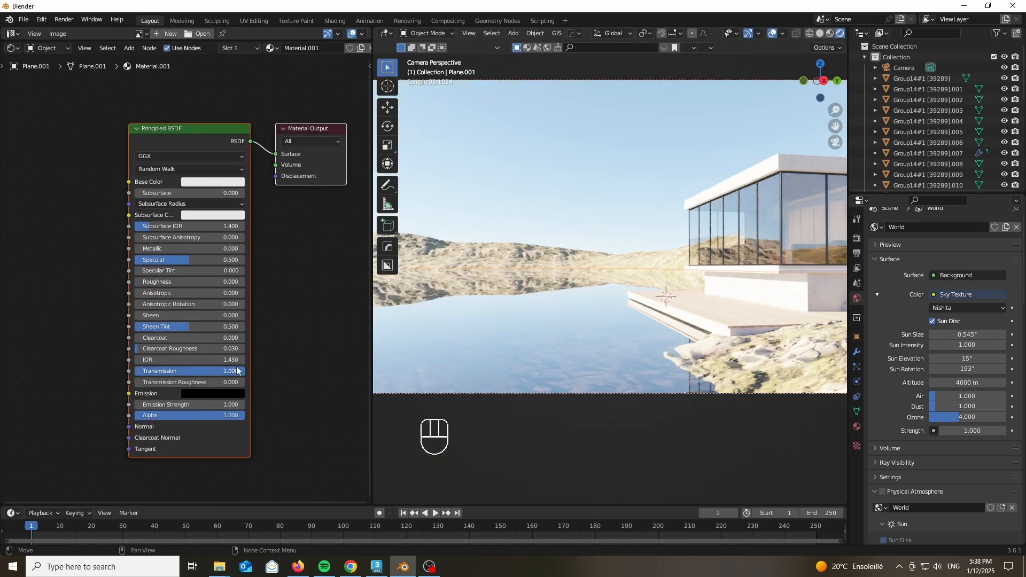
Add a Volume Absorption node to the water material and connect it to the Material Output's Volume input.
scroll(198, 101, "down", 2)
left_click_drag(190, 124, 12, 154)
key("shift+a")
left_click(192, 101)
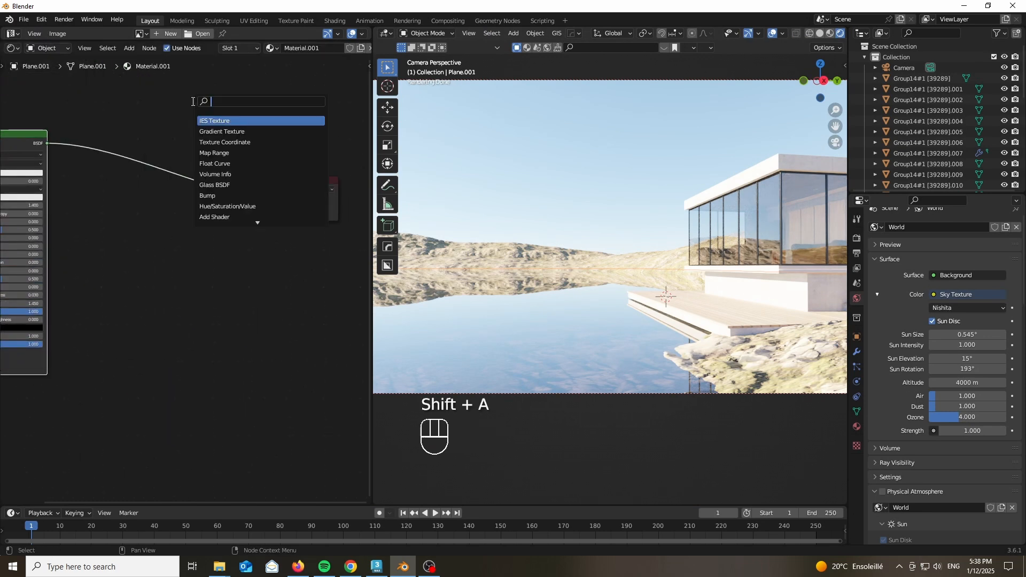
type("vol")
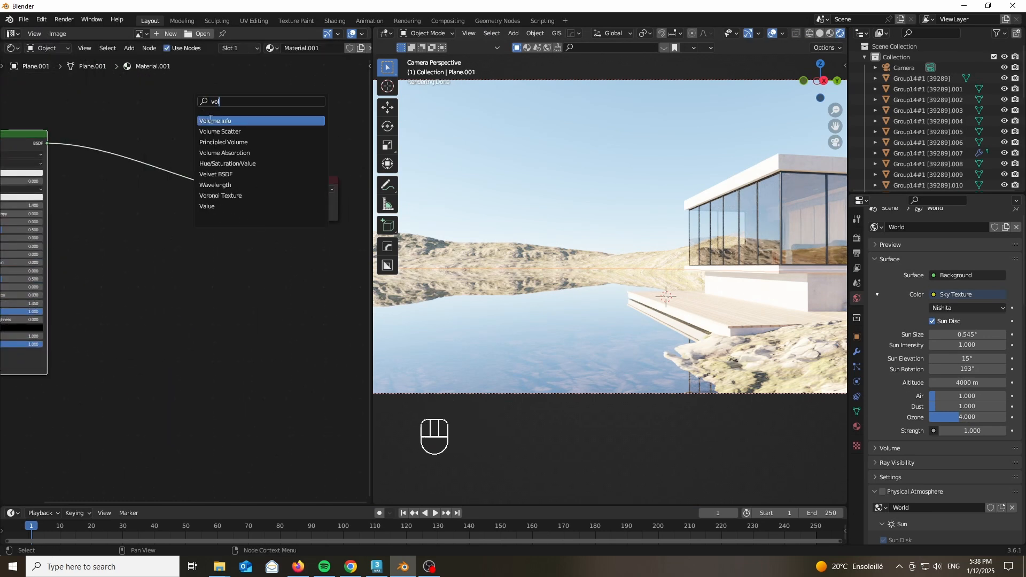
left_click(228, 154)
left_click(175, 299)
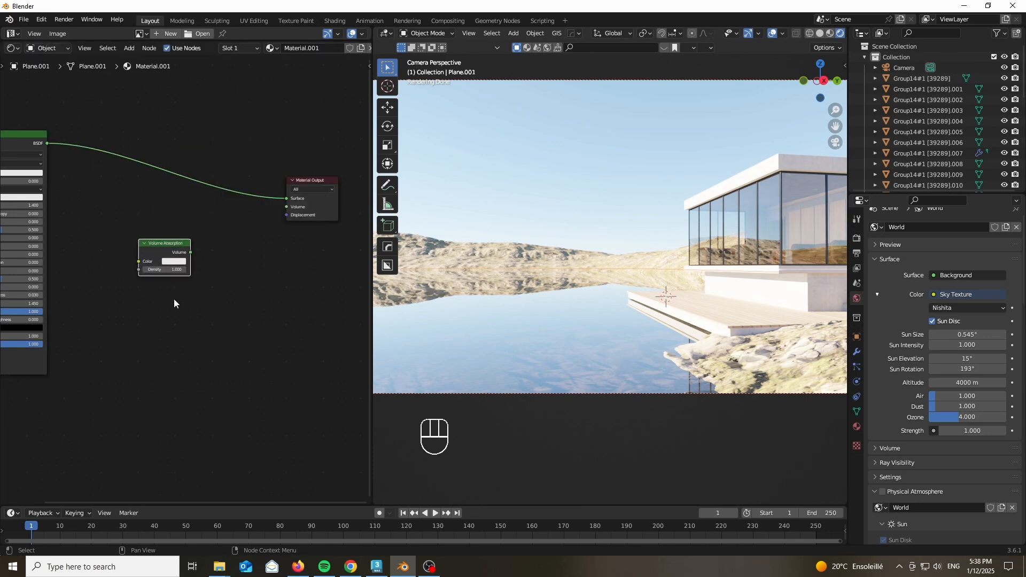
left_click(174, 245, "ctrl+shift")
scroll(133, 309, "up", 2)
middle_click_drag(240, 270, 170, 339)
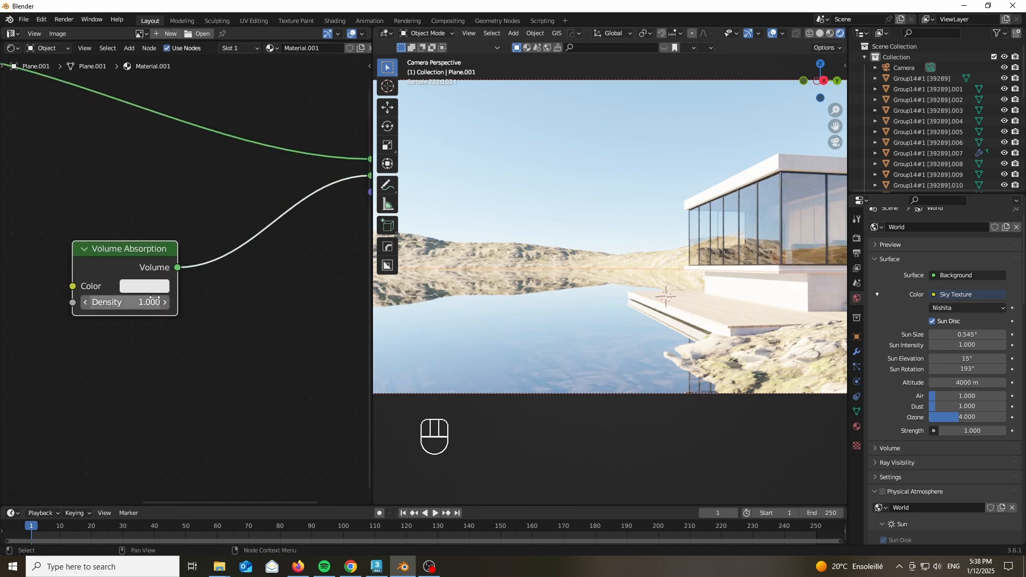
Set the water's Volume Absorption color to a pale green and its density to 27.2.
left_click_drag(123, 302, 161, 302)
right_click(145, 302)
left_click(146, 281)
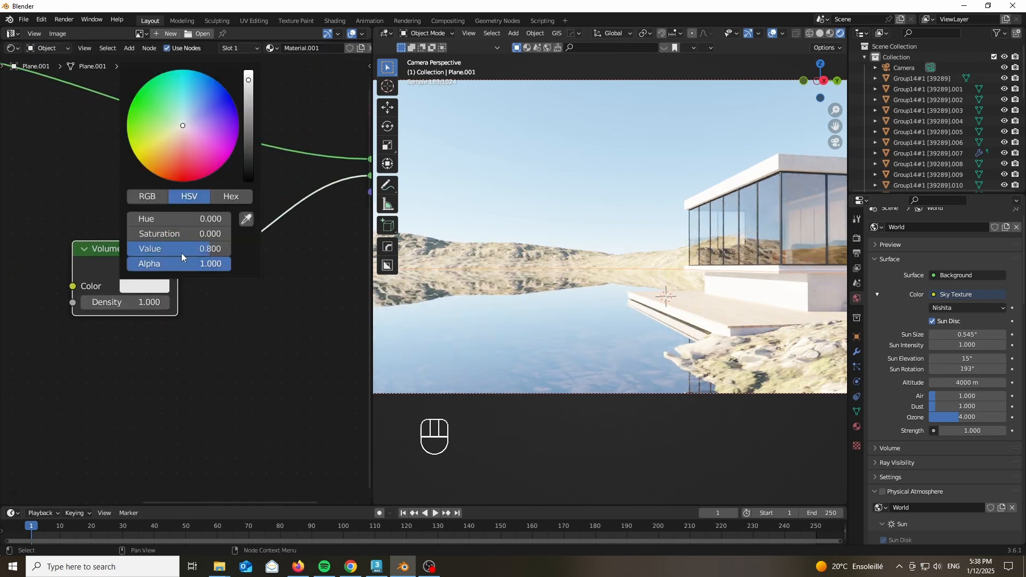
left_click(175, 117)
left_click_drag(91, 302, 124, 302)
scroll(741, 397, "up", 8)
scroll(695, 342, "down", 8)
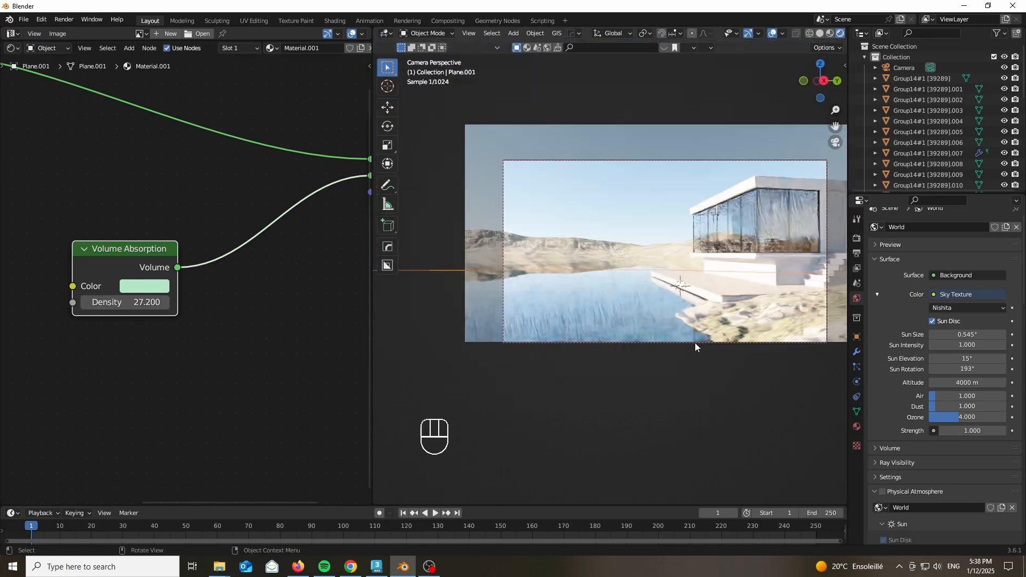
scroll(708, 247, "up", 4)
scroll(529, 254, "down", 3)
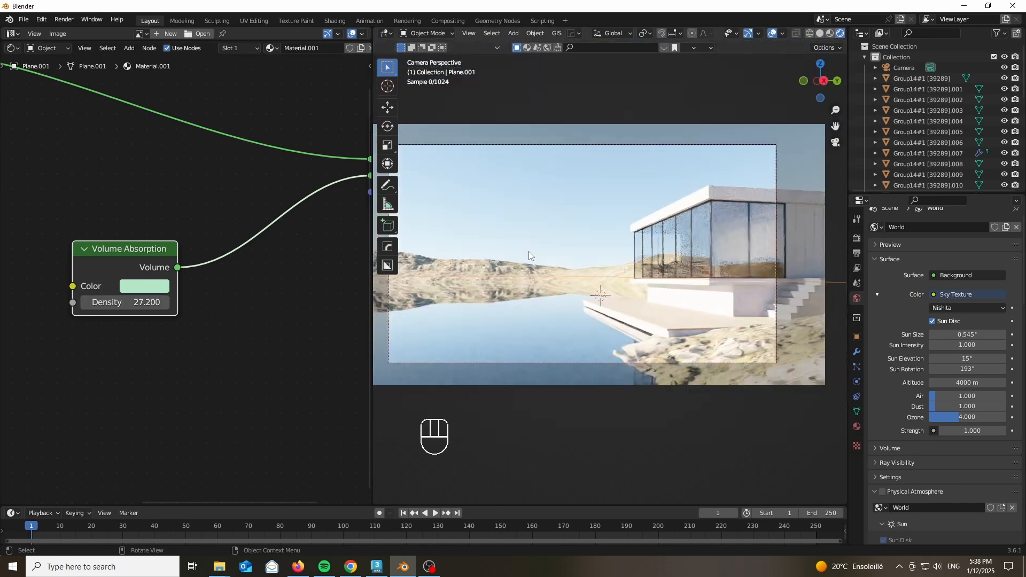
Shrink the node editor, change the image editor into an asset browser and load the BagaPie Assets library's Flower category.
left_click_drag(89, 41, 89, 464)
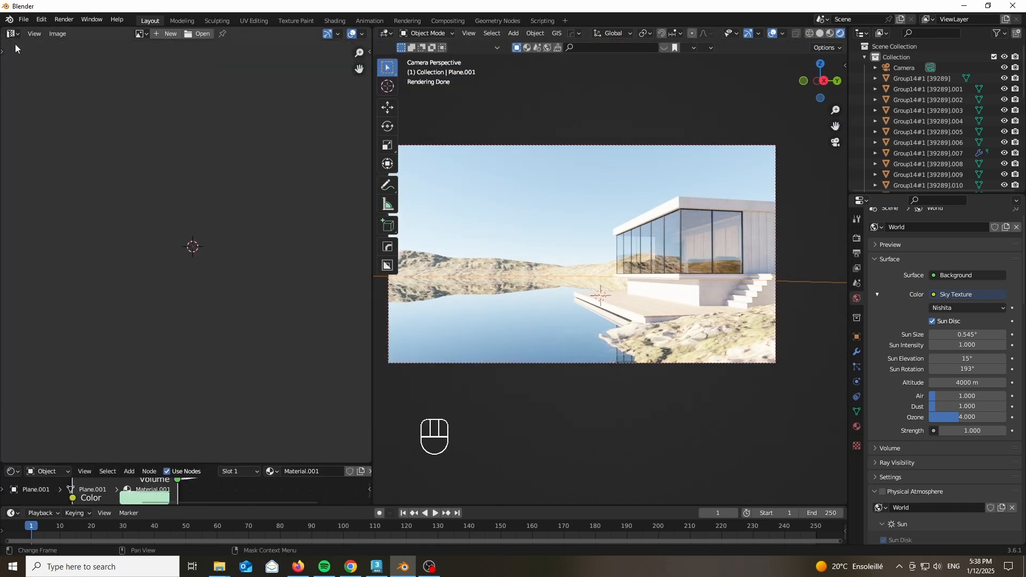
key("shift+F1")
left_click(59, 50)
left_click(50, 156)
left_click(43, 116)
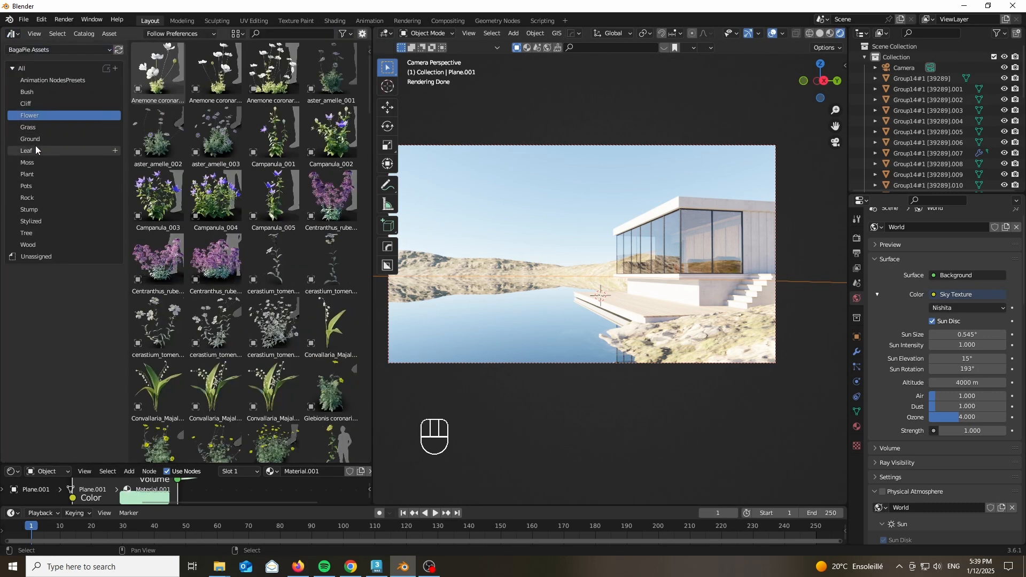
Place the Ailanthus_001 bush on the rocks in front of the house stairs, adjusting its horizontal position and height.
left_click(36, 93)
scroll(235, 158, "down", 4)
scroll(235, 157, "up", 4)
left_click_drag(162, 80, 719, 363)
scroll(754, 371, "up", 3)
key("g")
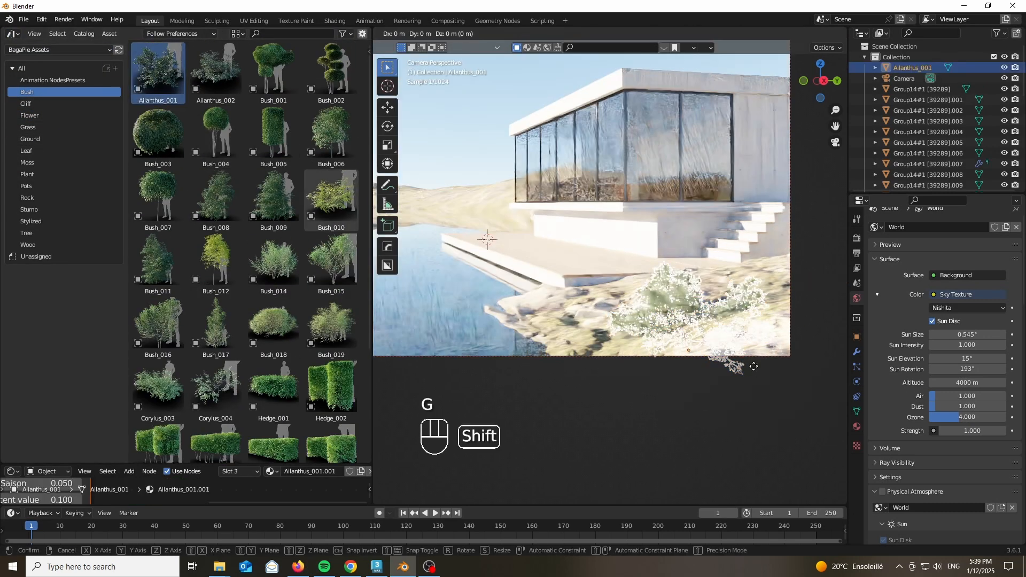
key("shift+z")
left_click(711, 406)
key("g")
key("z")
left_click(716, 385)
Add the Ailanthus_002 bush and move it beside the first bush at the camera frame's edge.
left_click_drag(214, 74, 573, 346)
key("g")
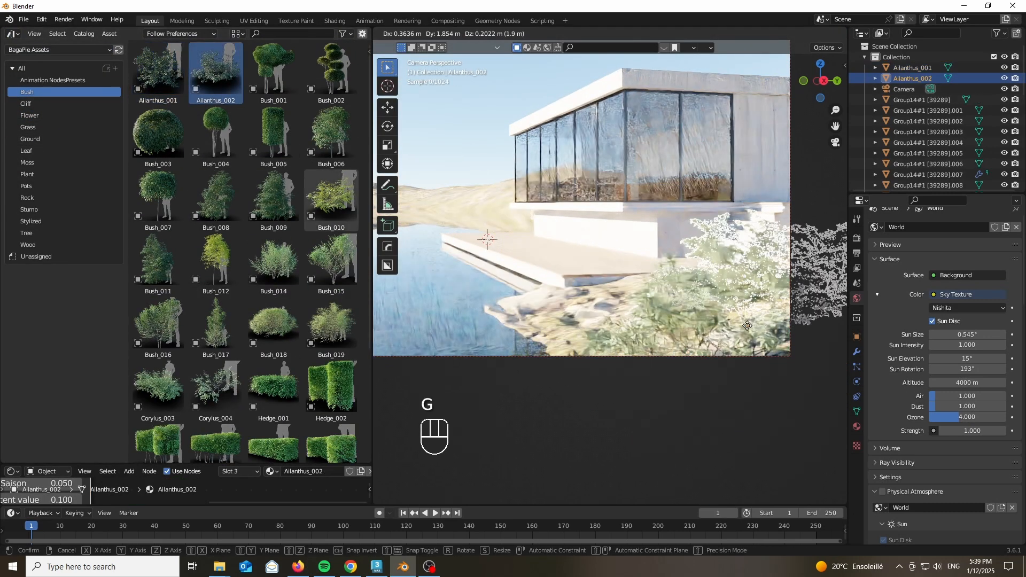
left_click(792, 342)
key("g")
key("shift+z")
left_click(789, 355)
Add the Leucanthemum vulgare_004 flower from the Flower category, scale it and move it horizontally to the foreground.
left_click(35, 115)
scroll(290, 239, "down", 5)
scroll(290, 238, "down", 5)
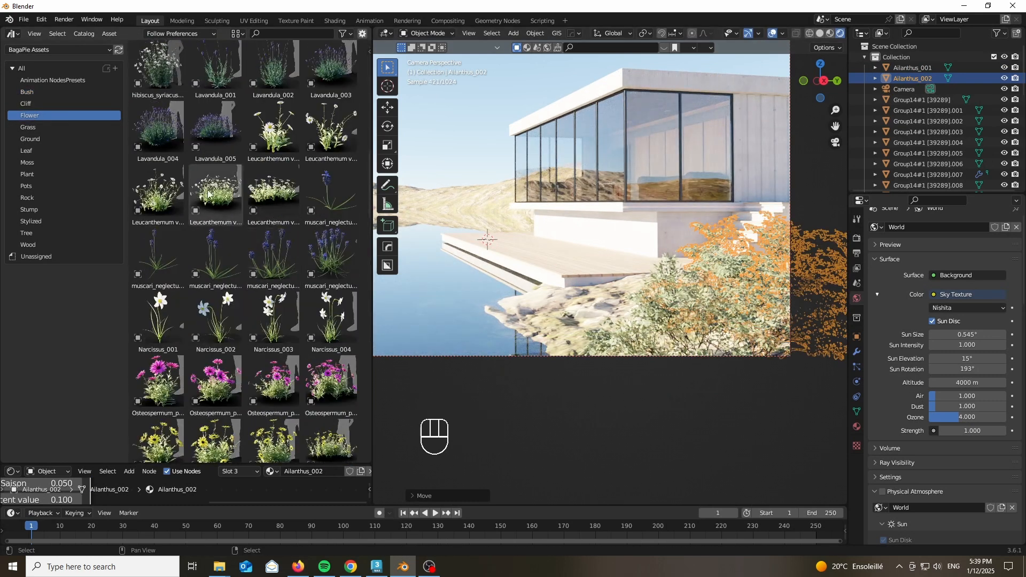
left_click_drag(216, 195, 563, 335)
key("s")
left_click(637, 435)
key("g")
key("shift+z")
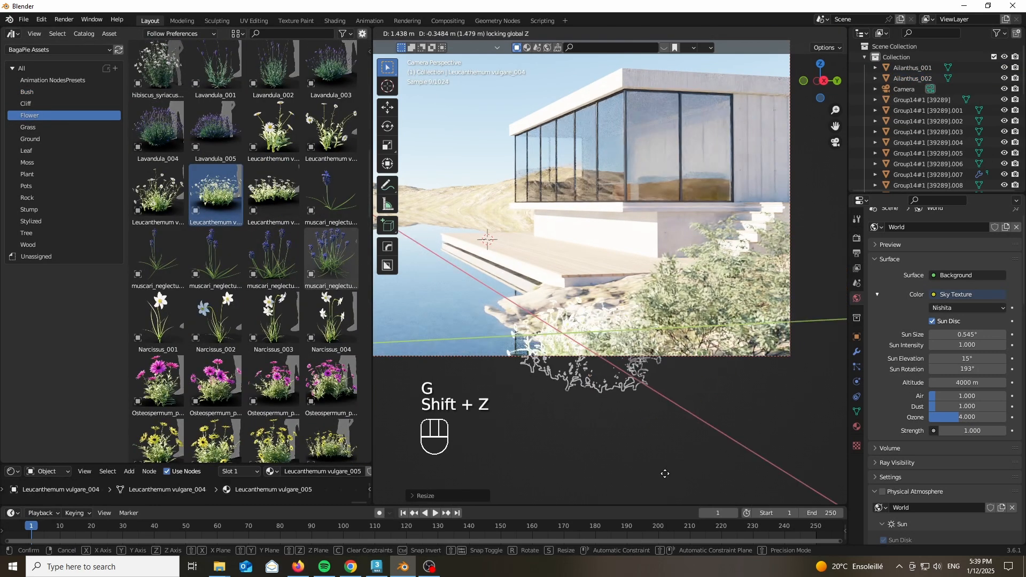
left_click(664, 474)
middle_click_drag(665, 438, 700, 499, "shift")
Hide the viewport overlays and switch the asset browser to the shrubs category of the botaniq library.
left_click(772, 34)
left_click(22, 51)
left_click(31, 92)
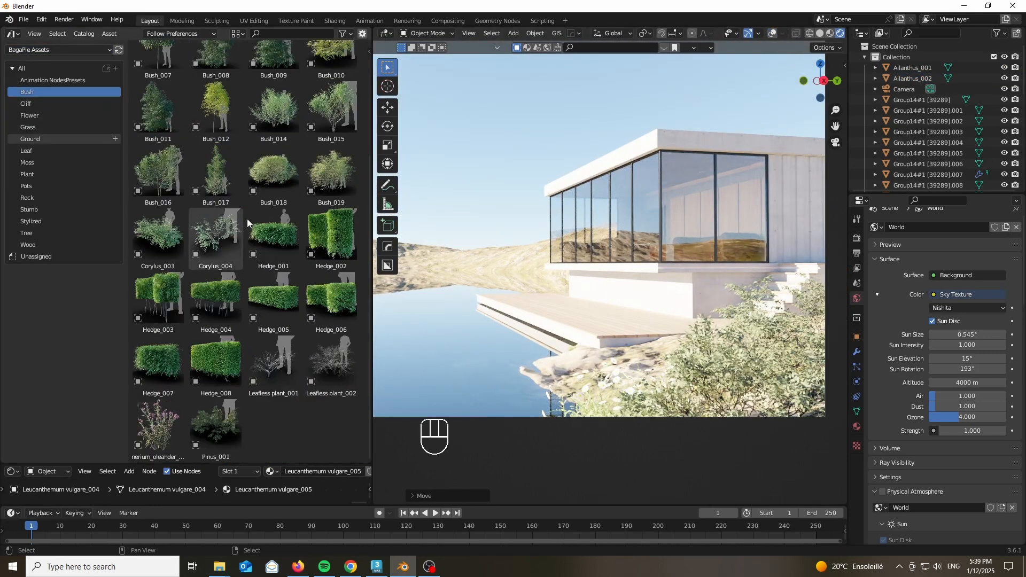
scroll(283, 264, "up", 6)
left_click(34, 52)
left_click(31, 156)
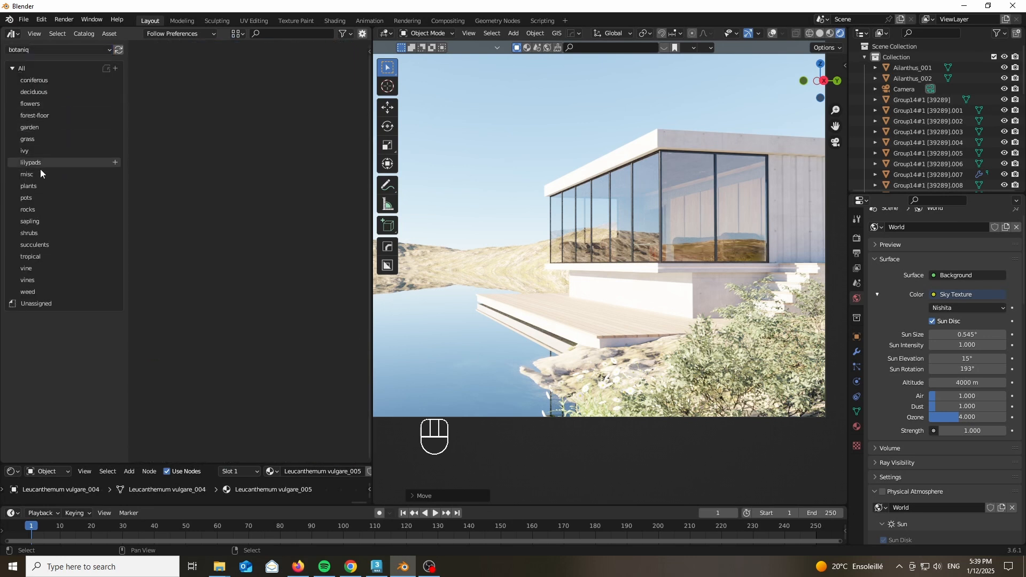
left_click(30, 233)
Add the Shrub_Corylus-avellana_C_spring-summer asset, scale it and move it horizontally with its height locked.
left_click_drag(331, 262, 609, 358)
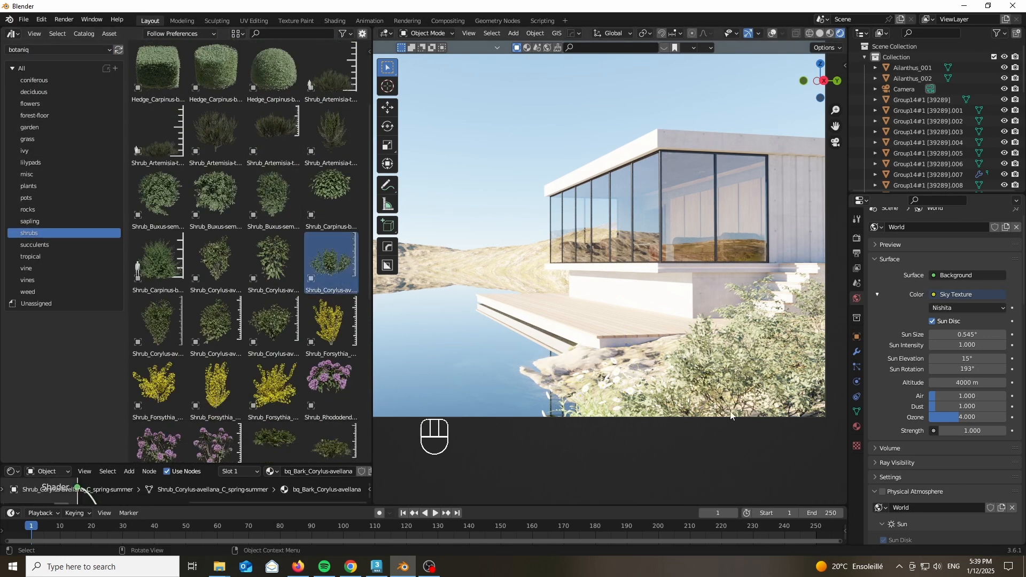
key("s")
key("g")
key("shift+z")
left_click(520, 485)
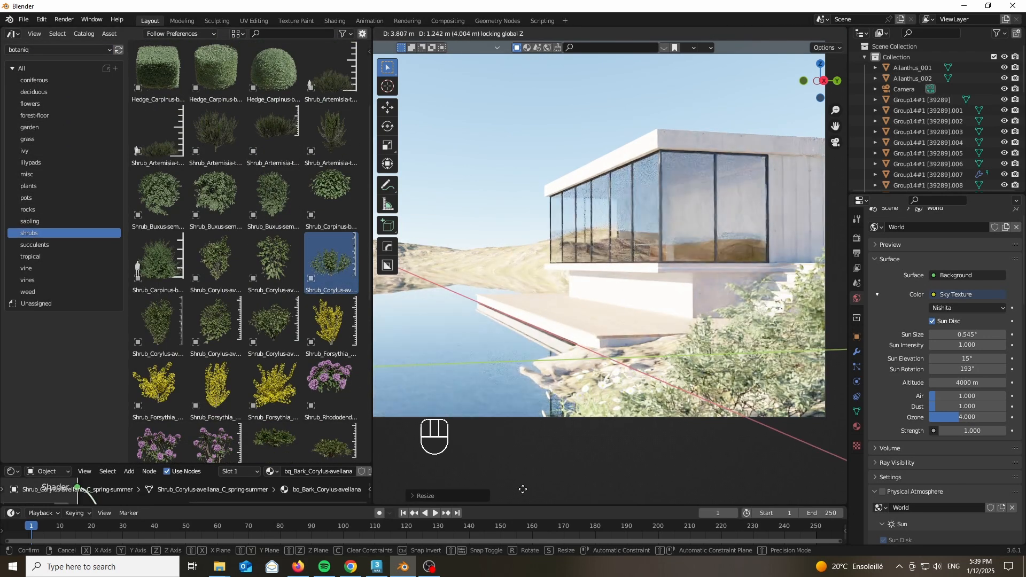
Add the Shrub_Rhus-Aromatica_C asset and move it horizontally beside the existing bushes near the house stairs.
scroll(240, 241, "down", 10)
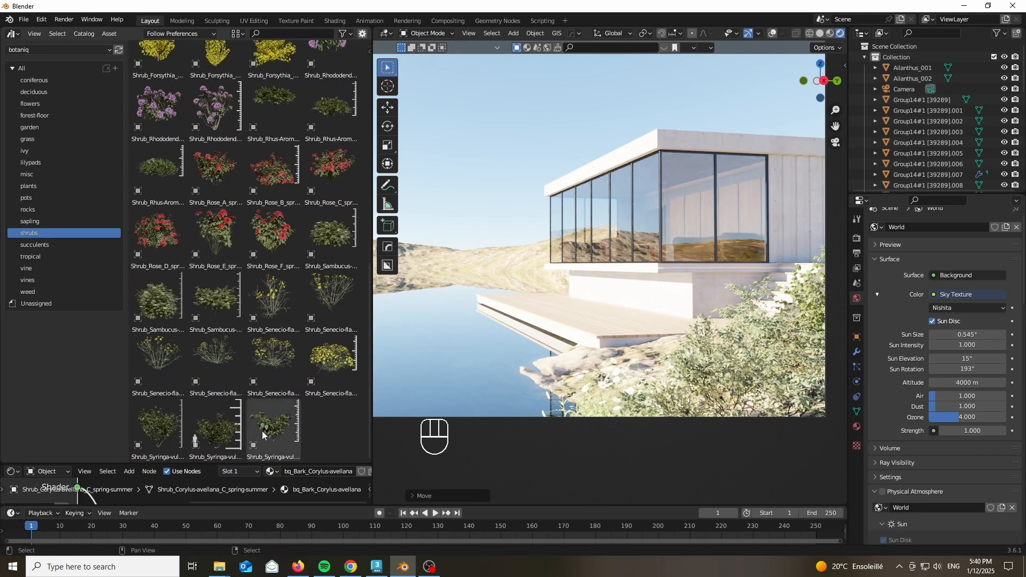
left_click_drag(158, 169, 645, 374)
key("g")
key("shift+z")
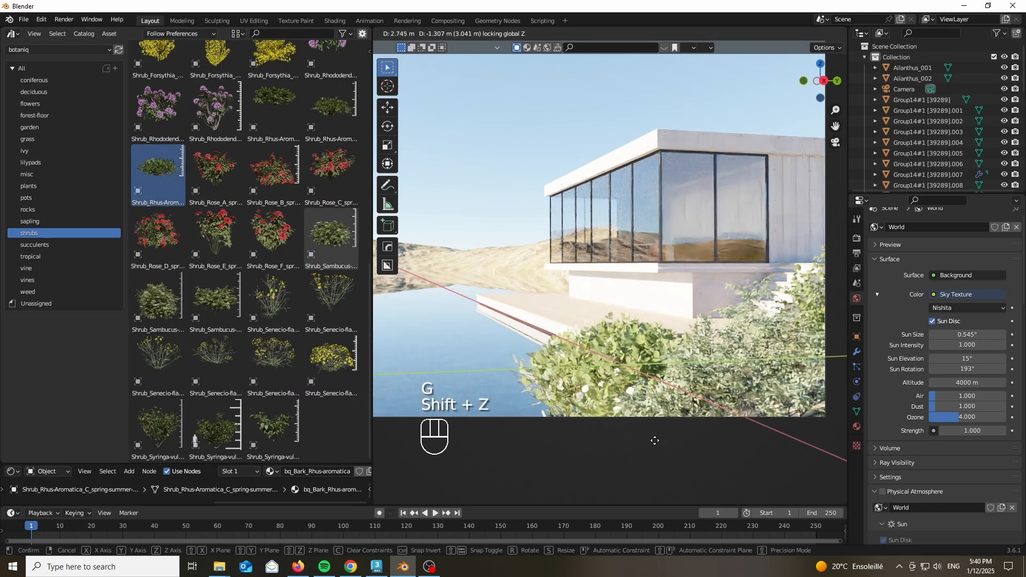
left_click(829, 392)
scroll(321, 144, "up", 2)
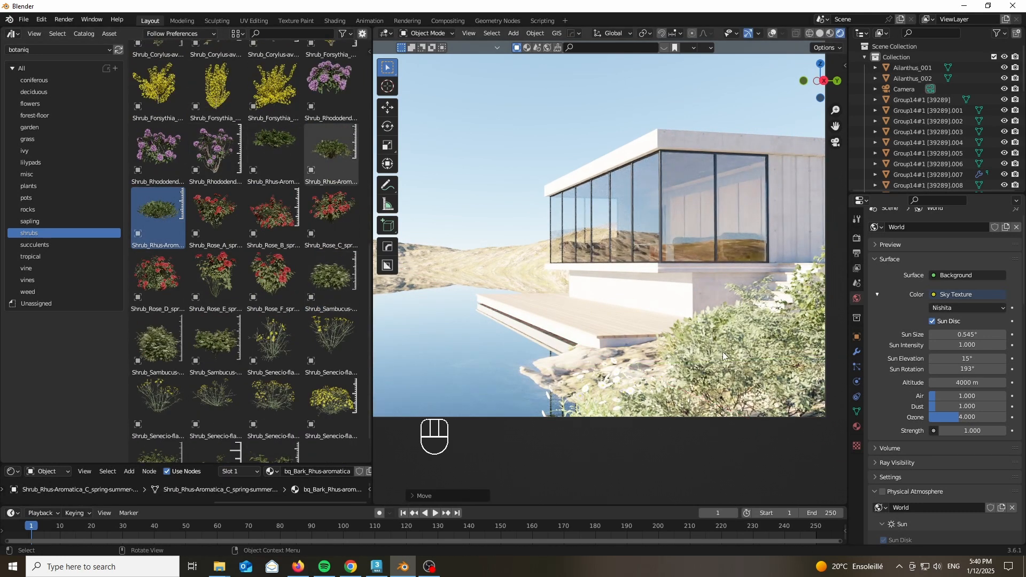
Make a linked duplicate of the Ailanthus_001 bush, place it nearer the deck and rotate it about the Z axis.
left_click(748, 358)
left_click(770, 34)
left_click(769, 33)
key("alt+d")
key("shift+z")
key("r")
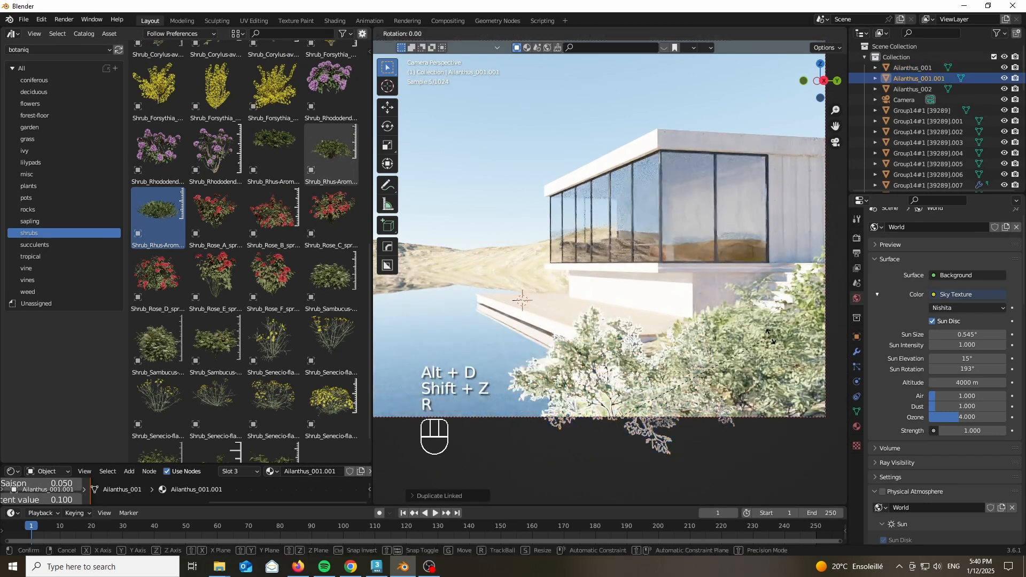
key("z")
left_click(594, 502)
Move the duplicated Ailanthus bush horizontally along the shore and lower it slightly into the rocks.
left_click(774, 33)
key("g")
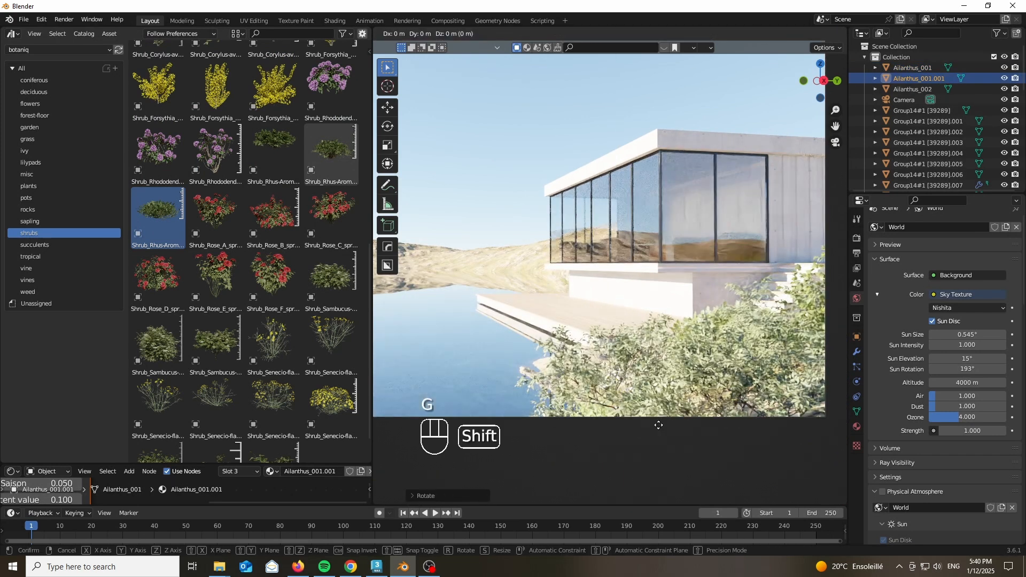
key("shift+z")
key("g")
key("z")
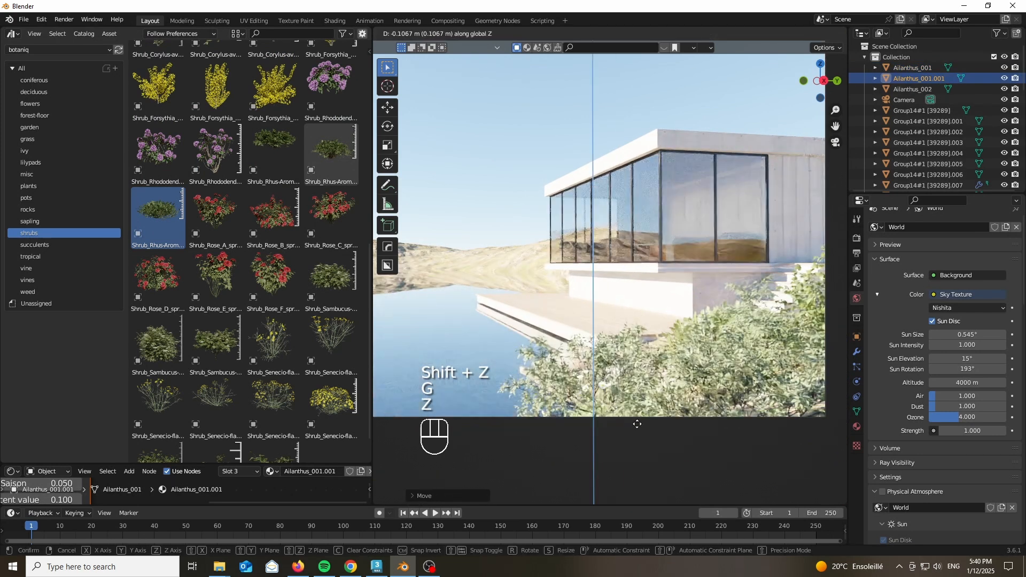
left_click(637, 421)
scroll(641, 390, "down", 3)
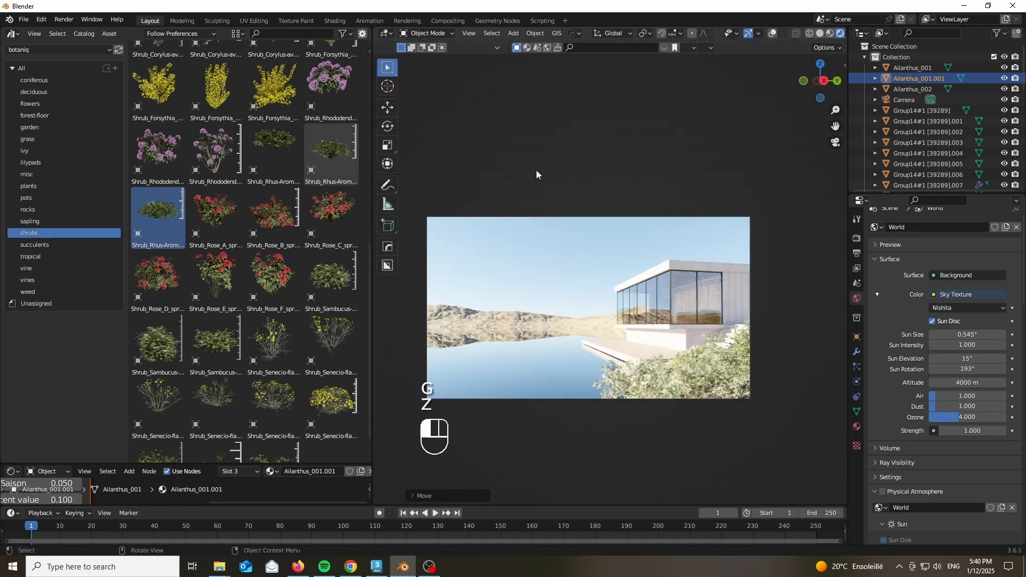
left_click(536, 170)
scroll(645, 420, "up", 3)
scroll(698, 364, "down", 3)
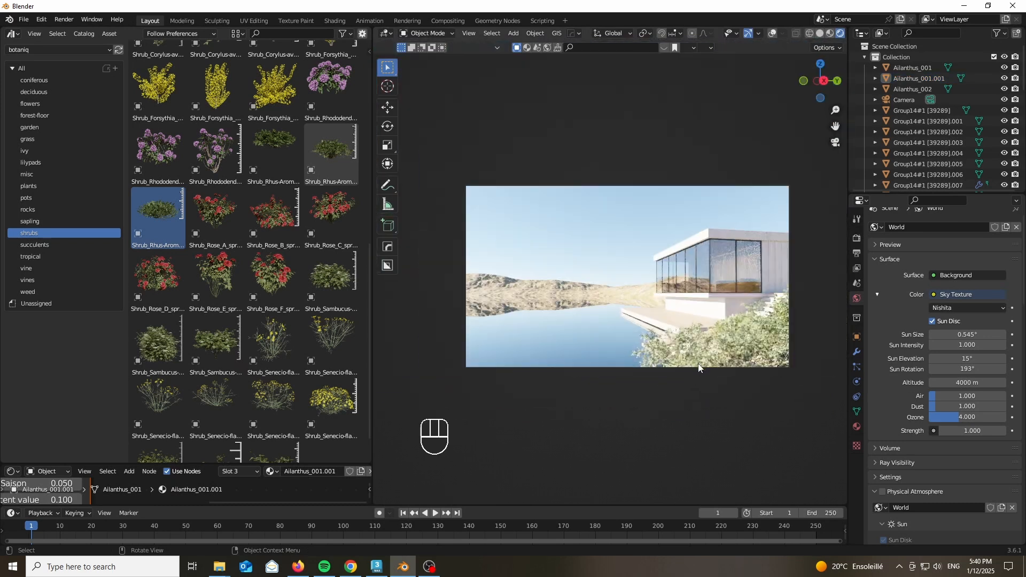
Leave the camera view, select the terrain plane, switch to solid shading and isolate the plane in local view.
middle_click_drag(745, 182, 557, 172)
left_click(557, 172)
key("z")
left_click(644, 258)
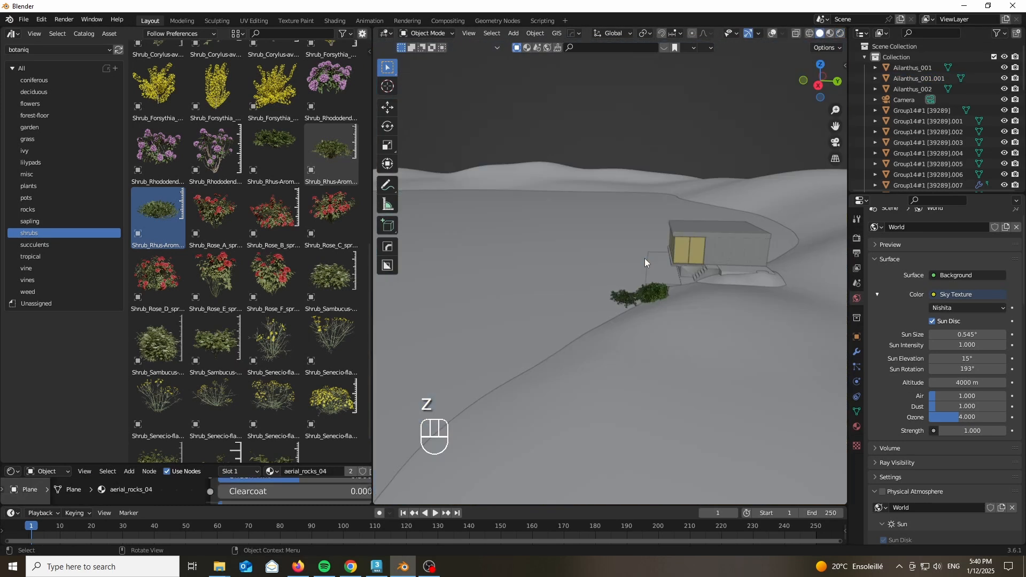
key("KP_Divide")
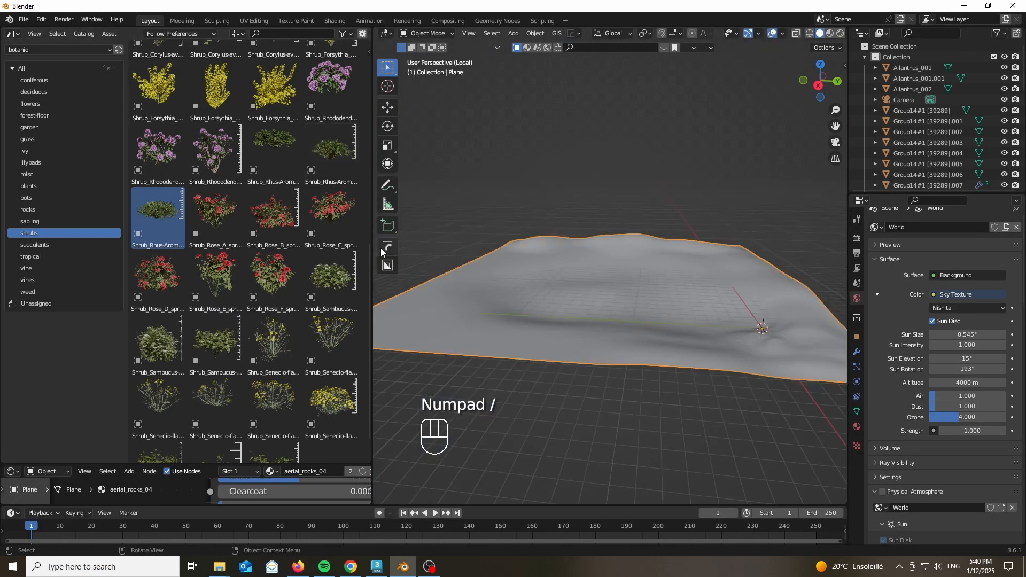
Widen the 3D viewport over the asset browser and show the Geo-Scatter add-on's settings.
left_click_drag(373, 252, 3, 314)
key("n")
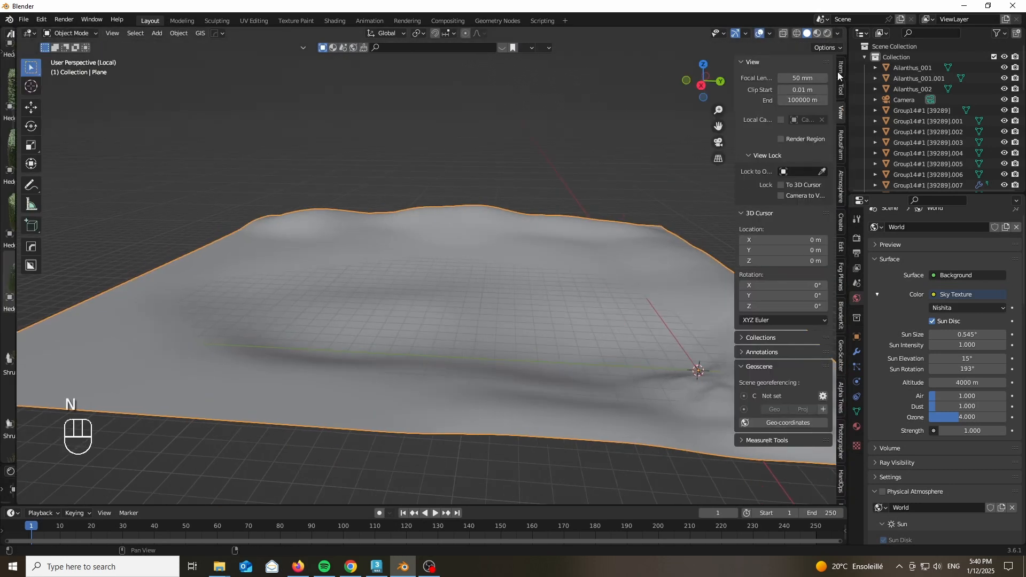
scroll(842, 190, "down", 5)
left_click(841, 204)
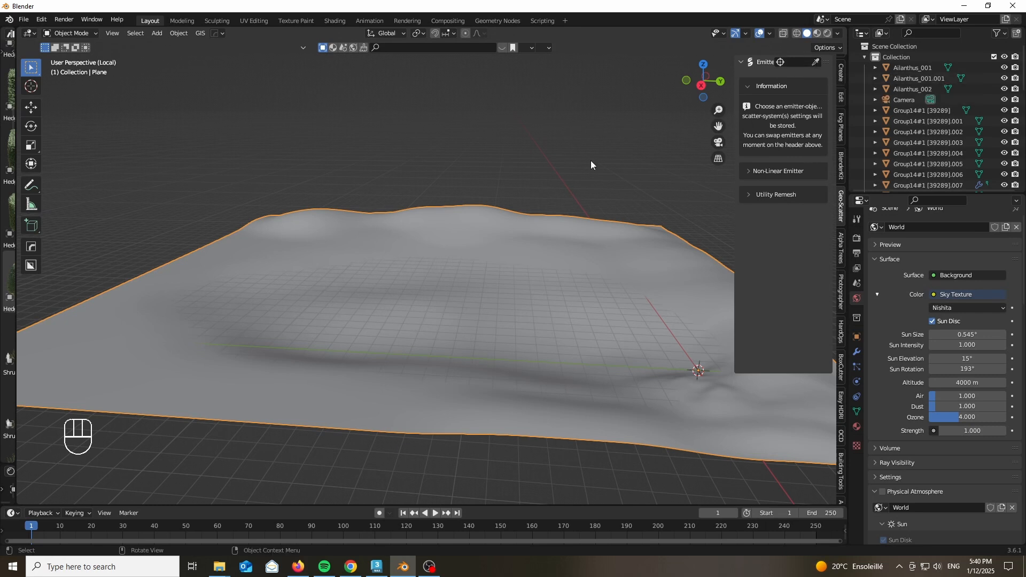
Scale all the terrain plane's faces by 0.1 in Edit Mode and turn off proportional editing.
key("Tab")
type("a")
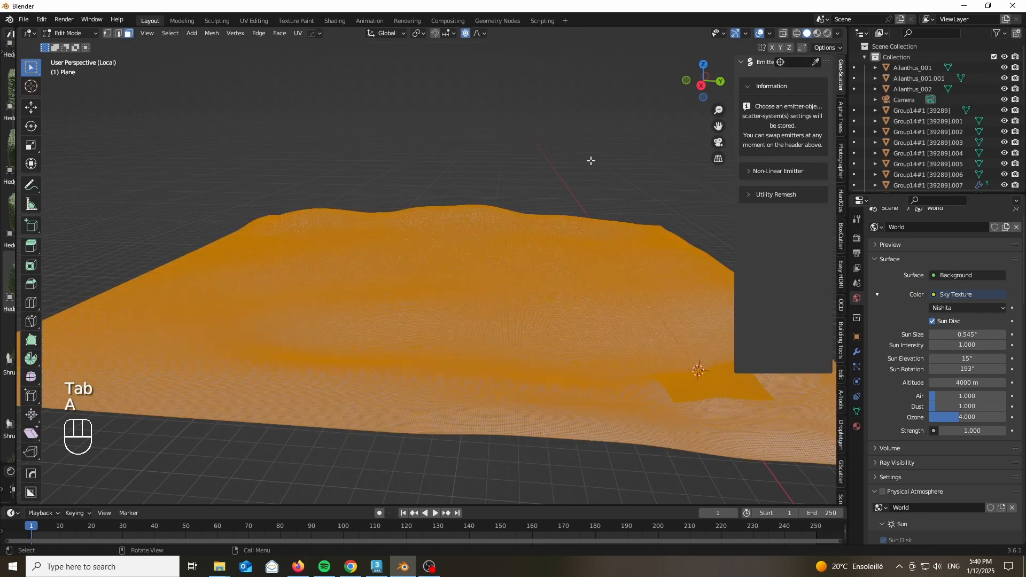
type("s0.1")
key("Return")
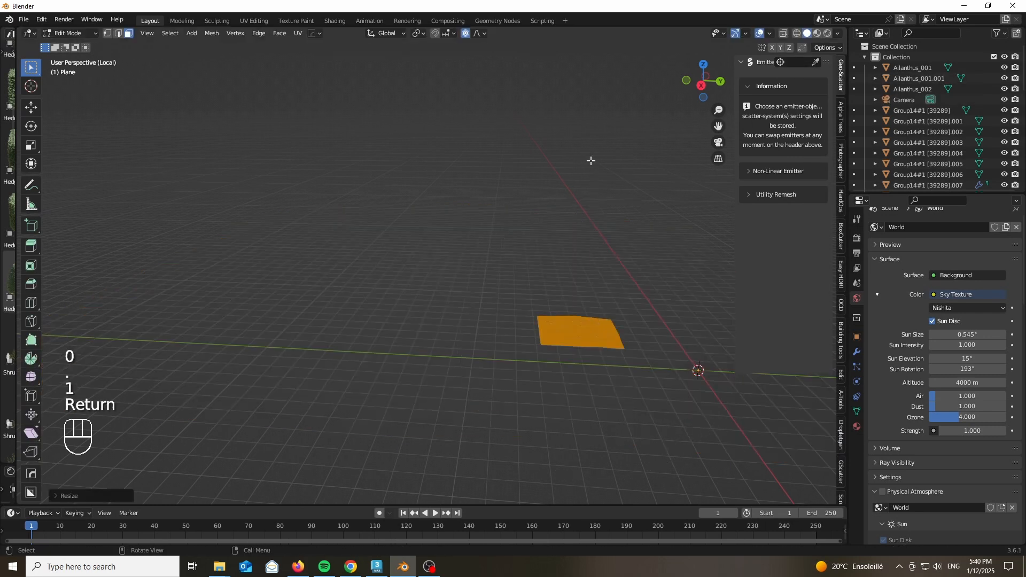
key("o")
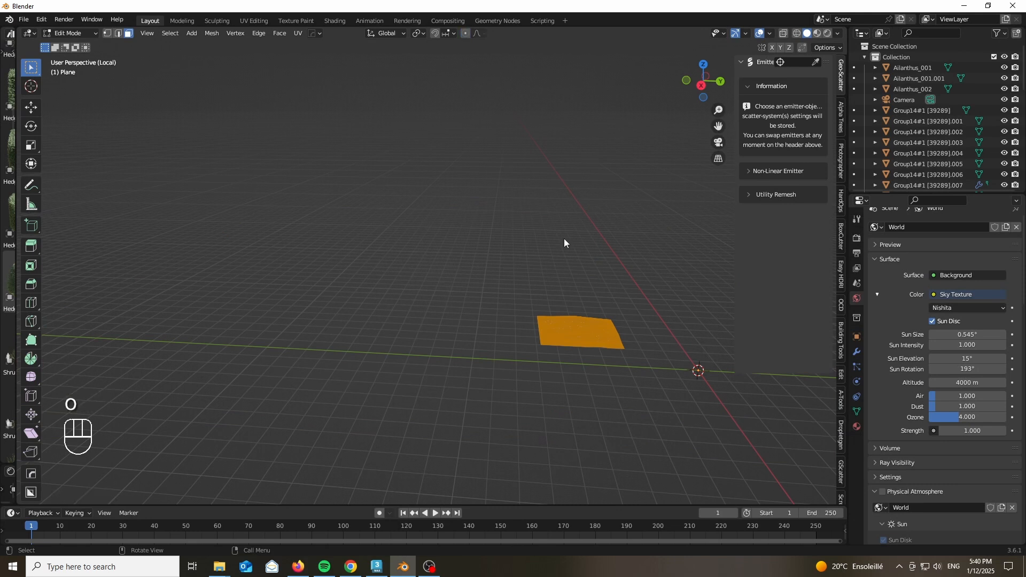
Return the plane to Object Mode and assign it as the Geo-Scatter emitter.
key("Tab")
left_click(816, 63)
left_click(594, 336)
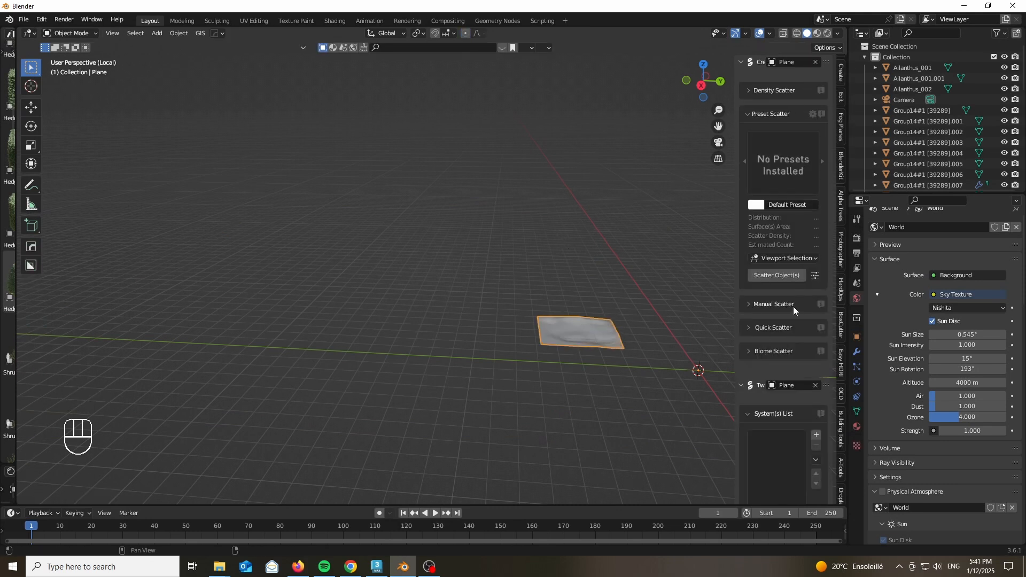
Scatter the Pine Trees Distance Forest biome from the Pine Trees collection over the plane.
scroll(793, 306, "down", 5)
left_click(774, 245)
left_click(776, 267)
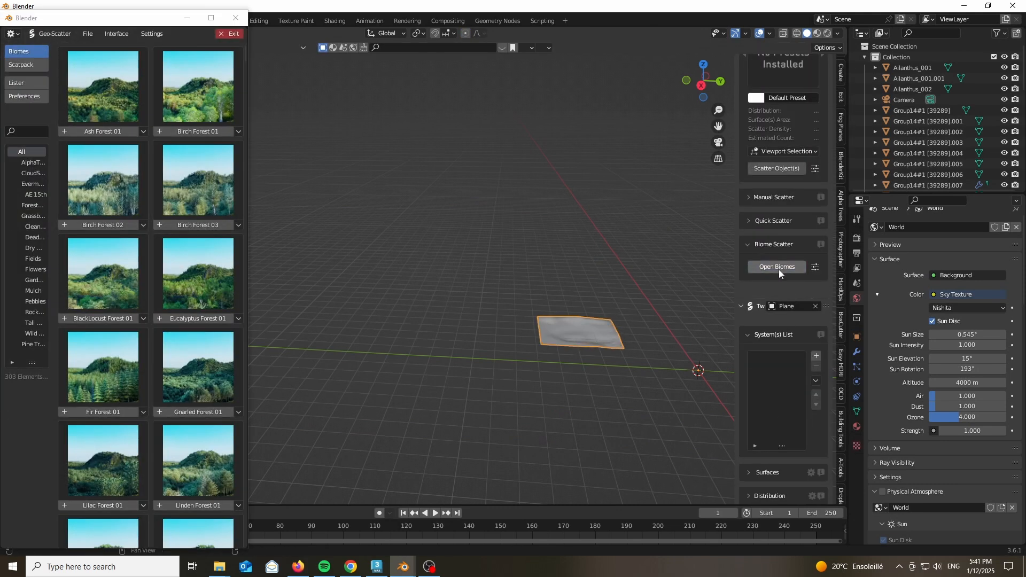
left_click(25, 344)
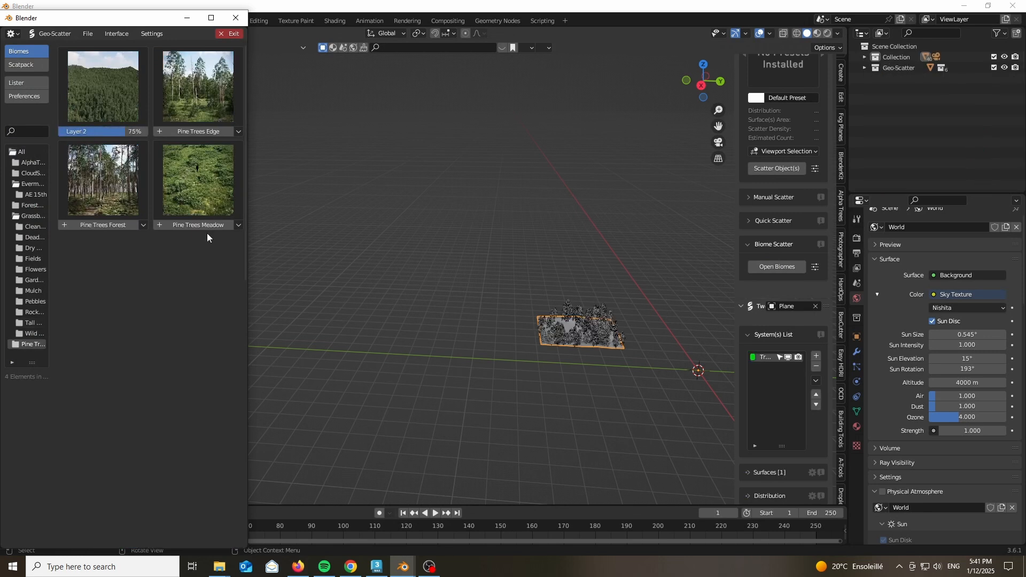
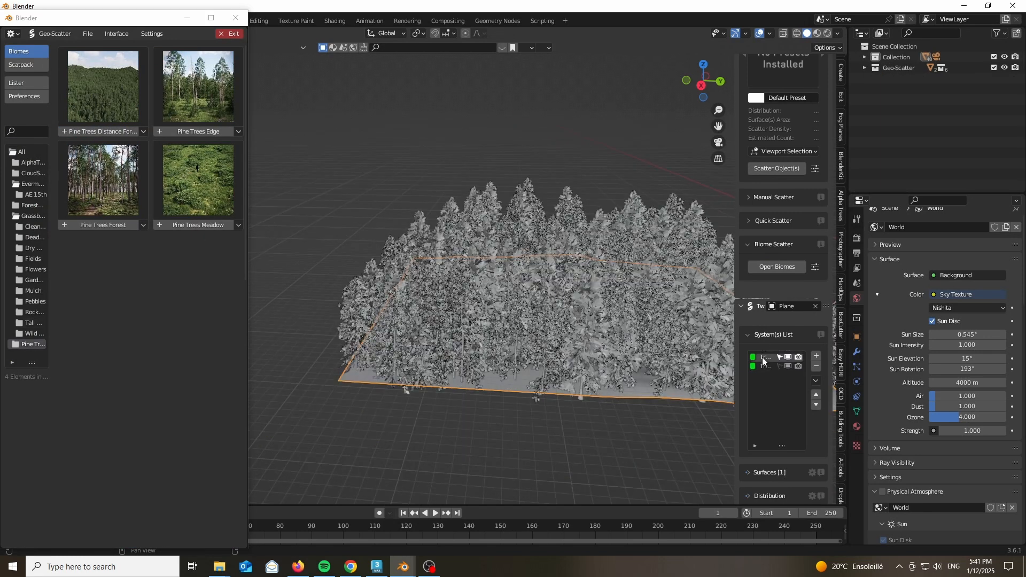
Show the first scatter system as Placeholder pyramids scaled to 10 on X, Y and Z.
scroll(764, 306, "down", 15)
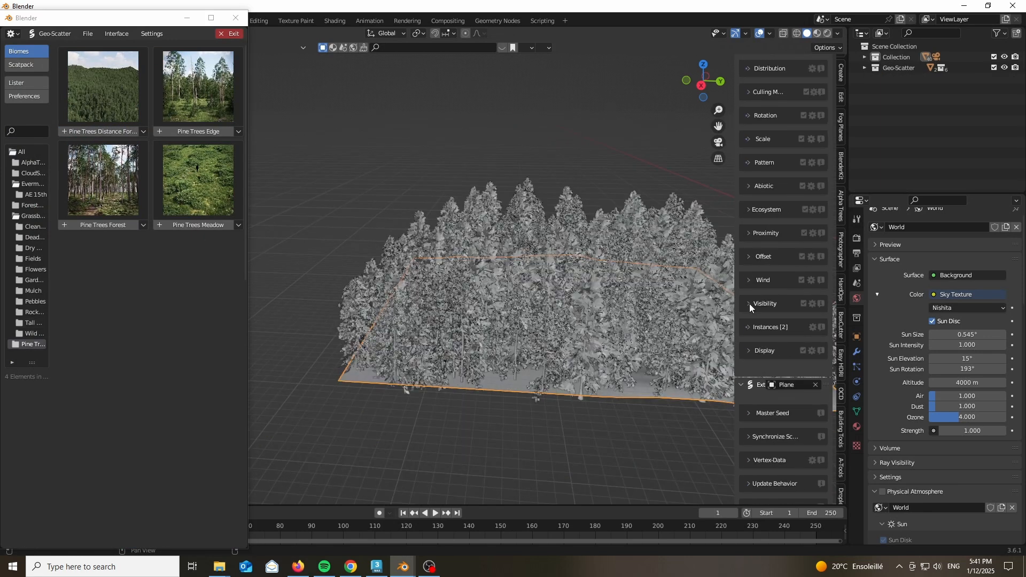
left_click(749, 304)
scroll(761, 297, "down", 3)
left_click(749, 217)
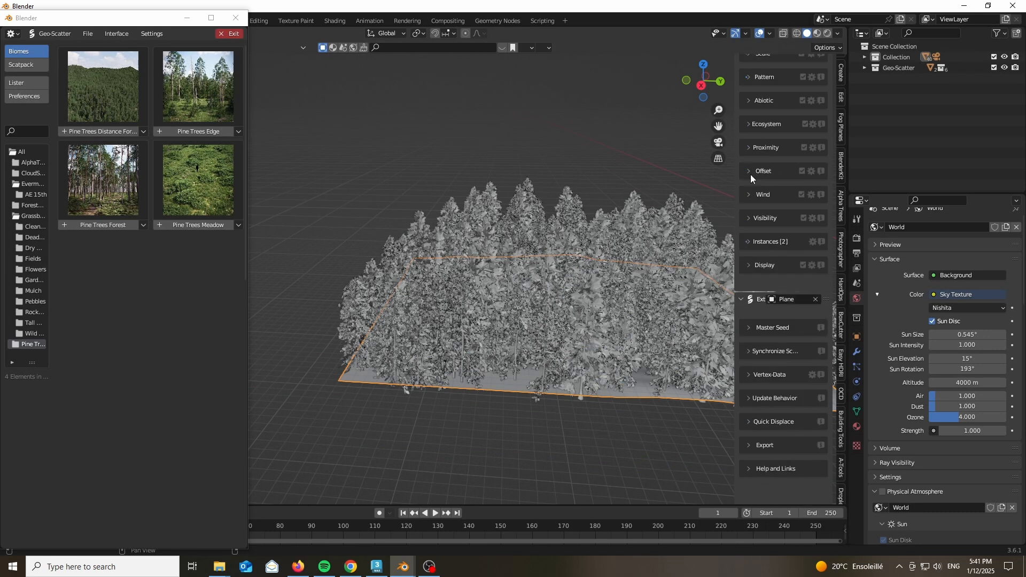
left_click(751, 265)
scroll(754, 255, "down", 3)
left_click(756, 201)
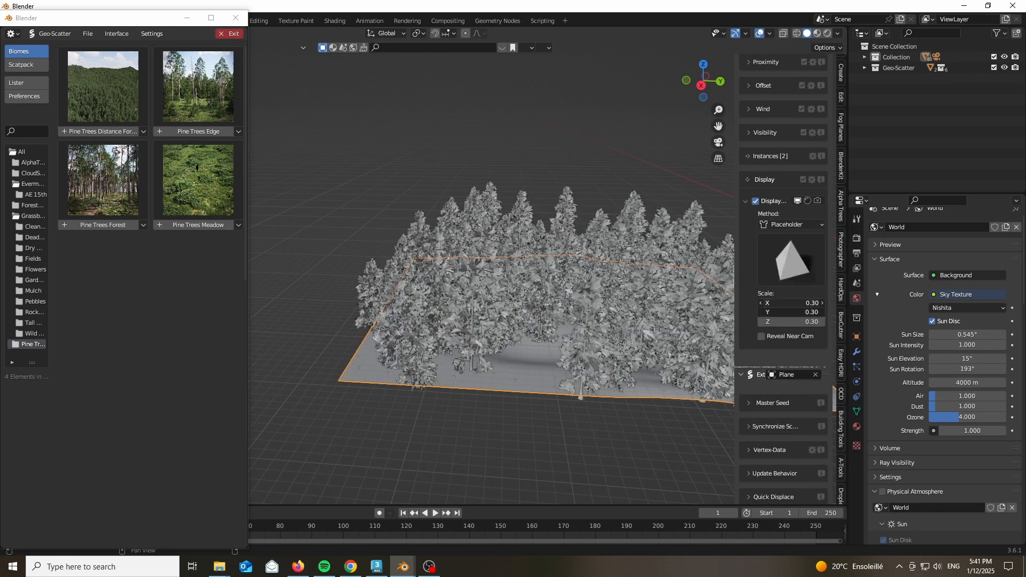
key("Return")
Enable Placeholder display for the second scatter system and set its scale to 10 on all three axes.
scroll(769, 167, "up", 20)
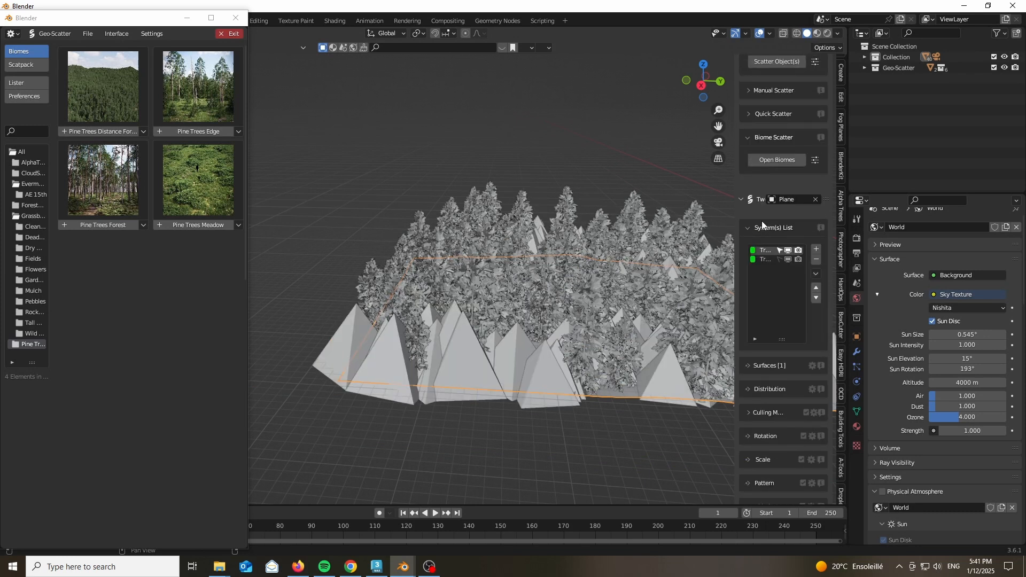
left_click(759, 261)
scroll(784, 339, "down", 9)
scroll(783, 339, "down", 12)
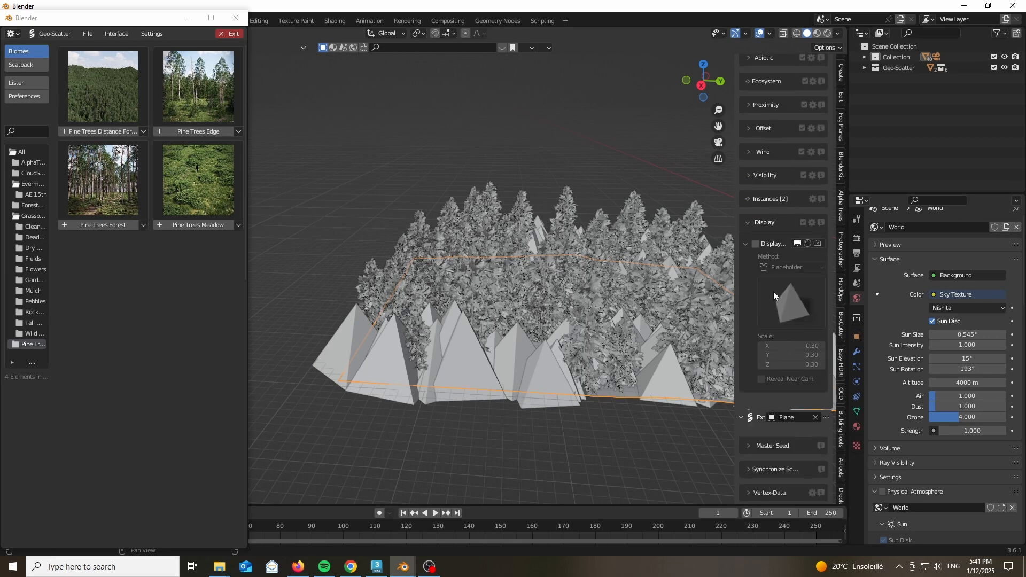
left_click(756, 243)
left_click_drag(796, 346, 797, 365)
type("`0")
key("Return")
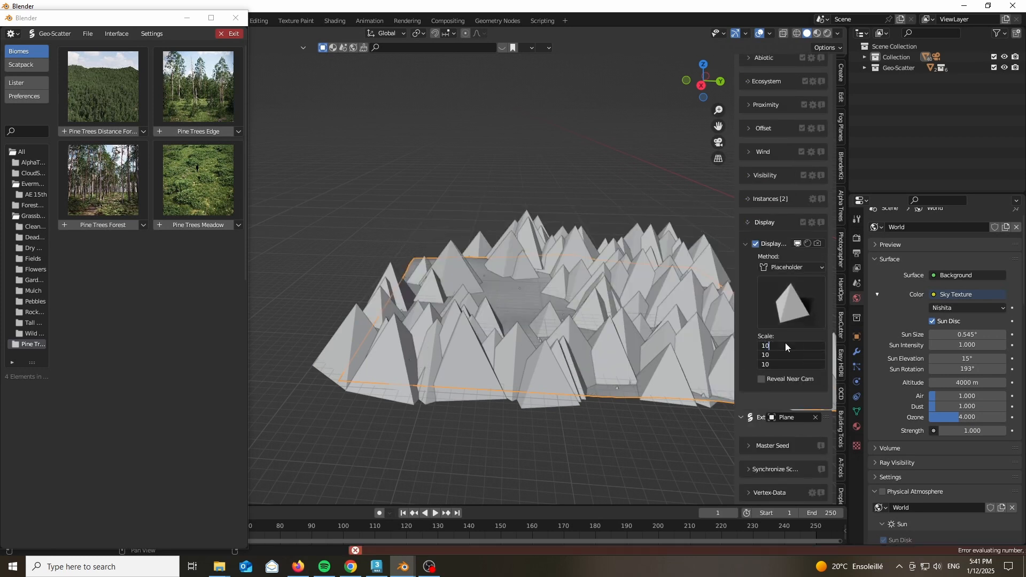
key("Return")
Scale the emitter plane's mesh up by a factor of 5 in Edit Mode and return to Object Mode.
scroll(754, 217, "up", 20)
scroll(766, 315, "down", 6)
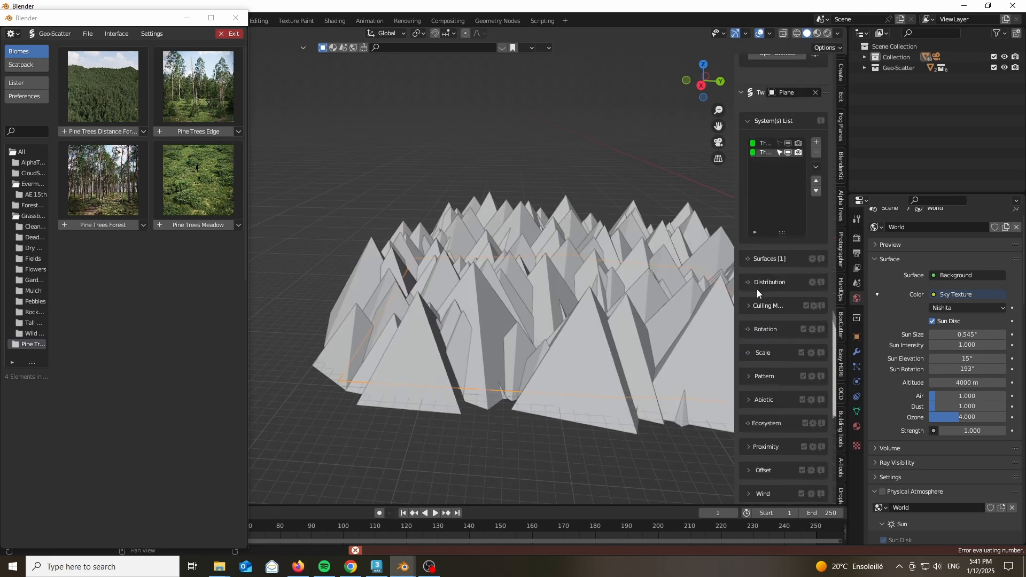
key("Tab")
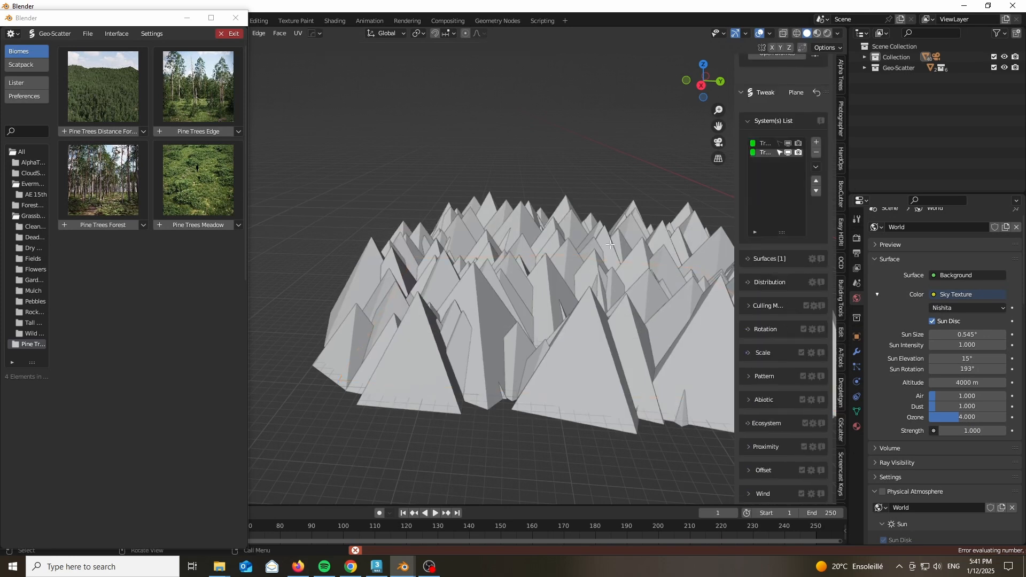
key("s")
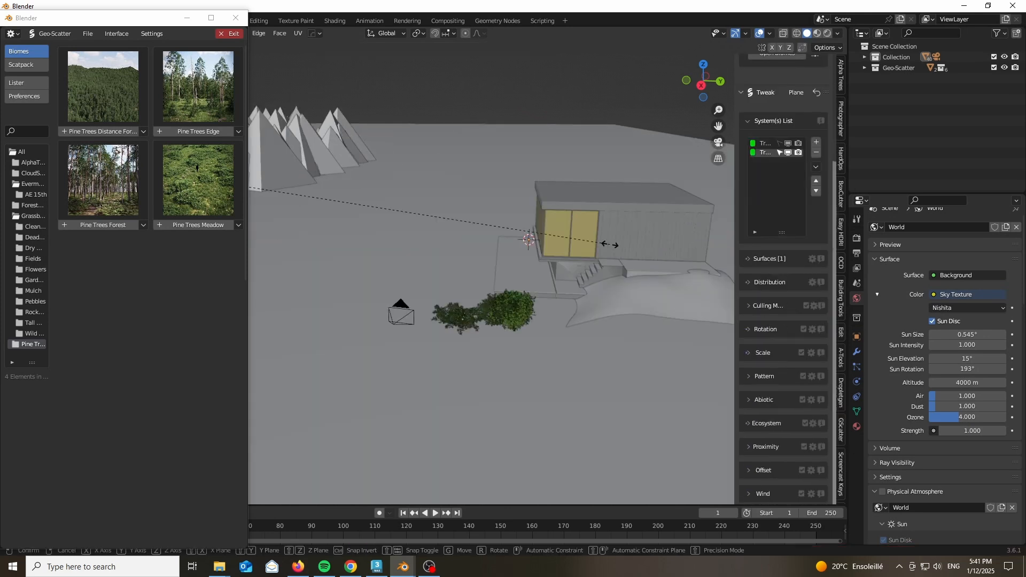
key("5")
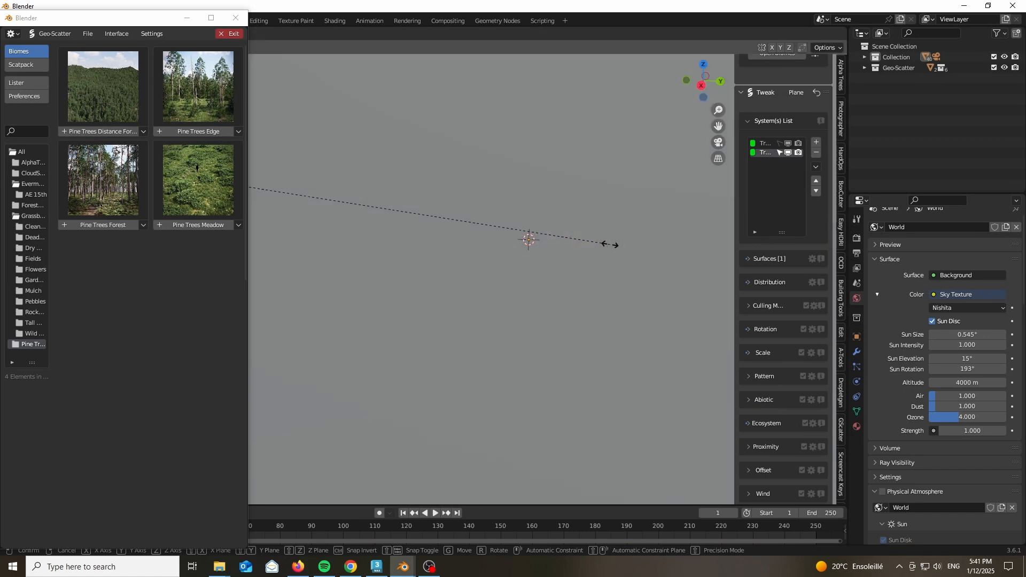
key("Return")
scroll(585, 318, "down", 10)
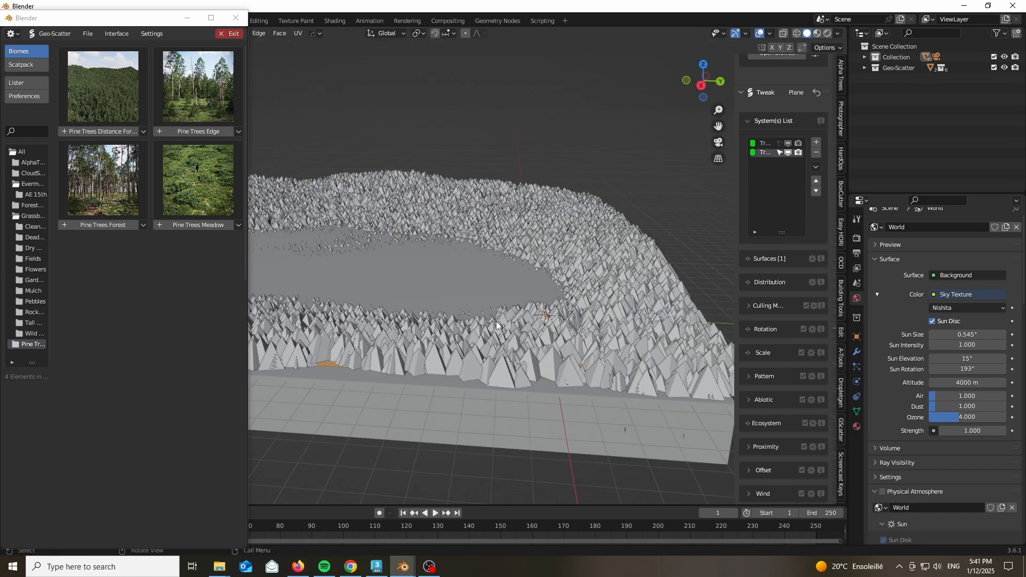
key("Tab")
Minimize the biome browser window and hide the second scatter system in the viewport.
middle_click_drag(496, 322, 535, 328)
left_click(187, 17)
scroll(472, 333, "up", 3)
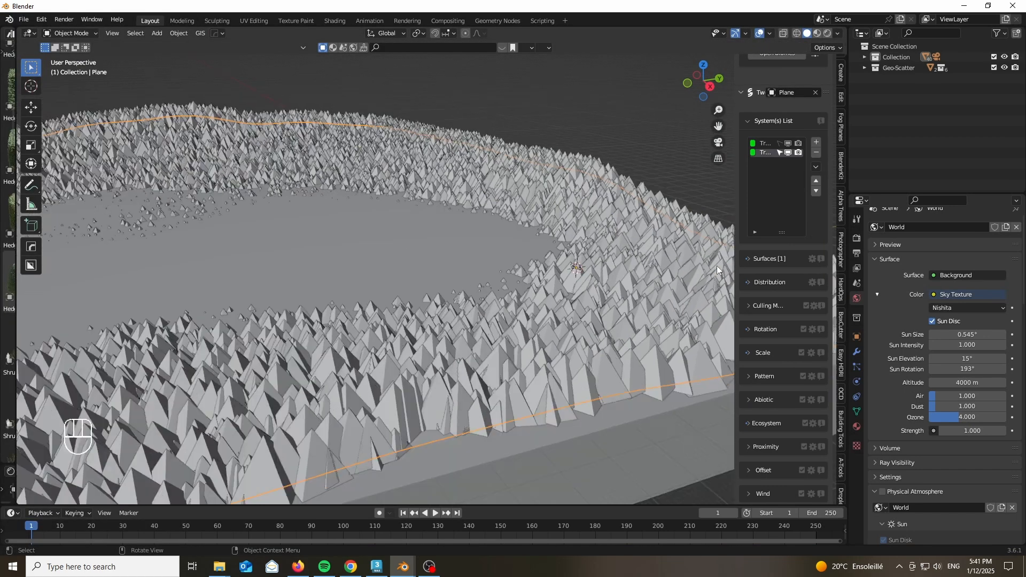
middle_click_drag(716, 265, 816, 361)
left_click(788, 154)
Enable the Abiotic Elevation filter on the first scatter system with a minimum range of 45%.
scroll(777, 265, "down", 11)
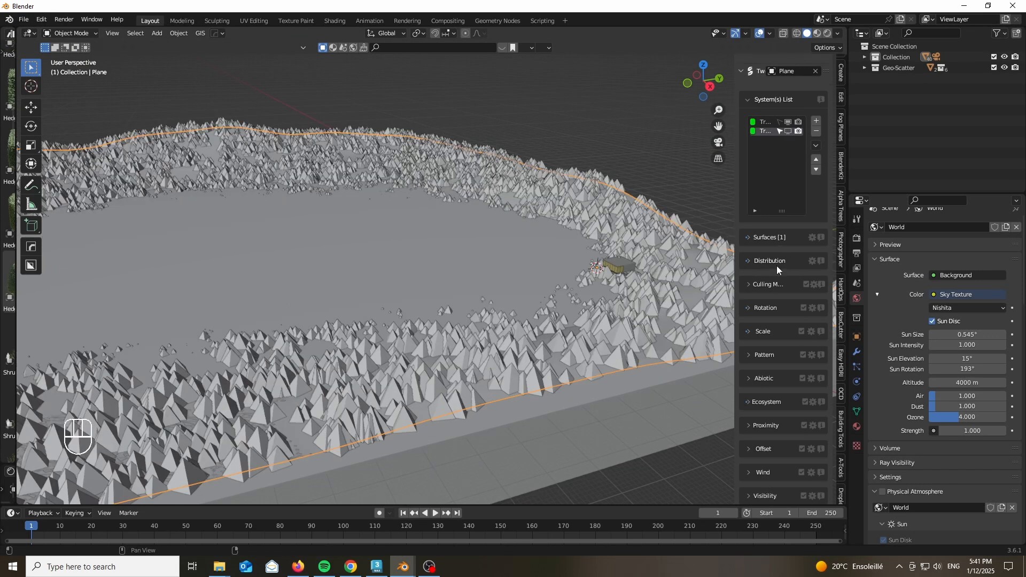
scroll(779, 267, "up", 9)
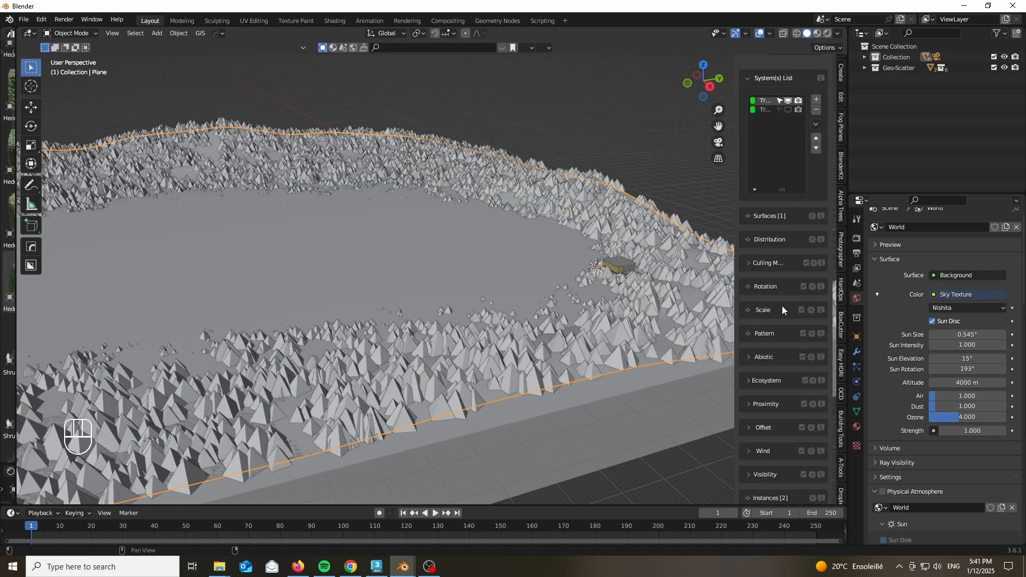
scroll(781, 306, "down", 8)
left_click(749, 209)
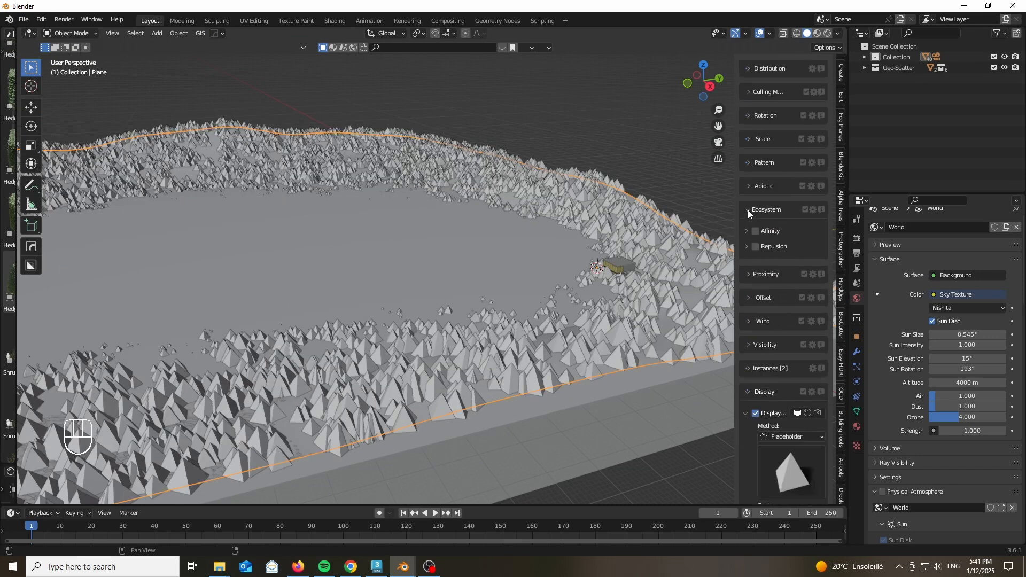
left_click(748, 210)
left_click(750, 233)
left_click(749, 231)
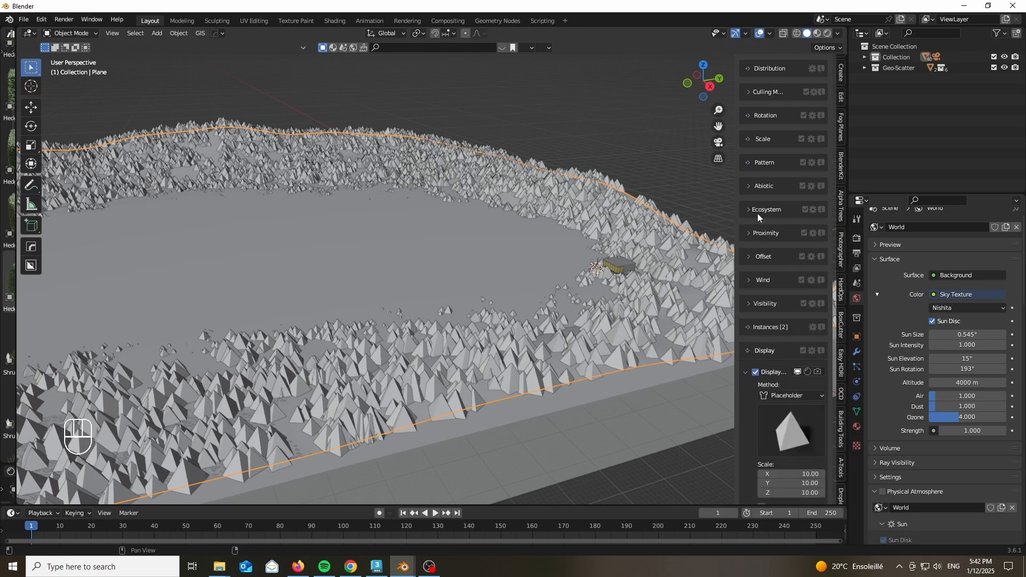
left_click(760, 185)
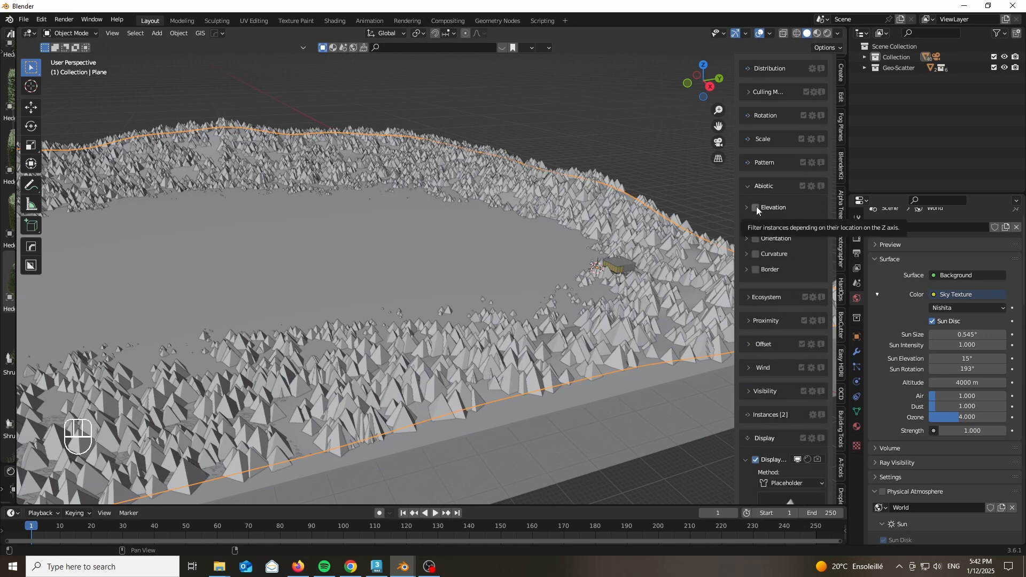
left_click(756, 207)
left_click(746, 207)
left_click_drag(794, 303, 808, 281)
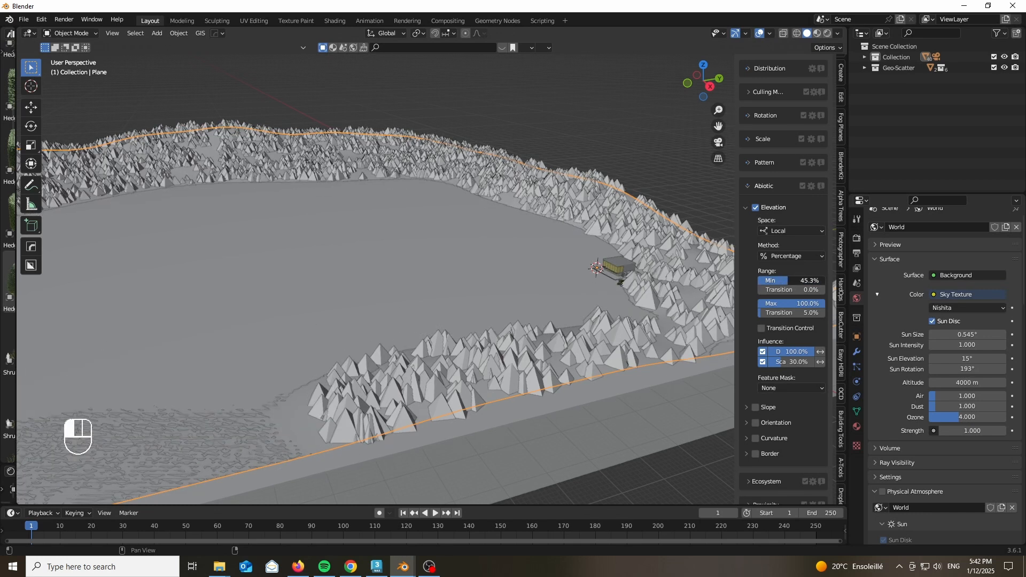
key("Return")
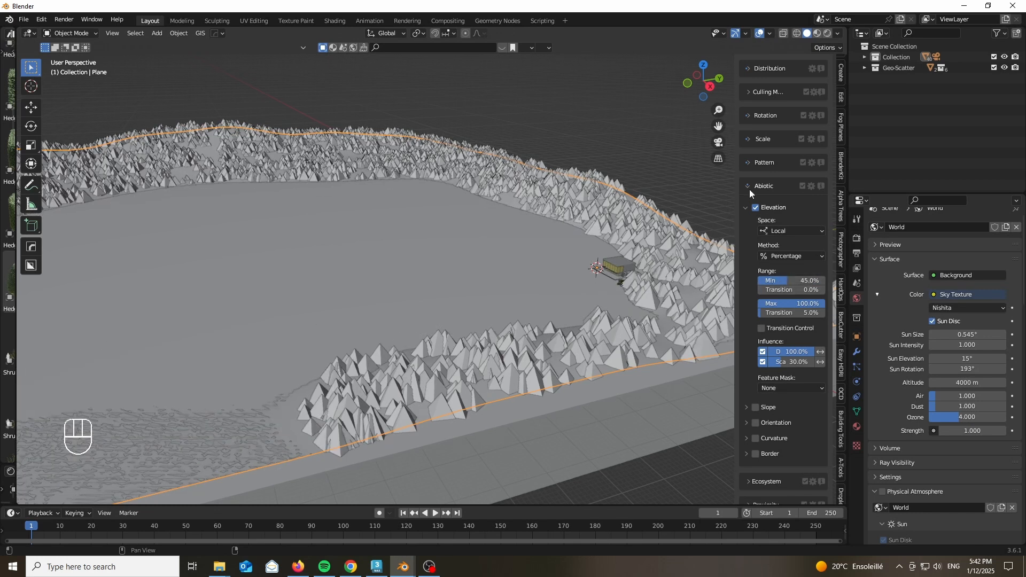
Apply the Elevation filter to the second scatter system with a minimum range of 45%.
scroll(785, 252, "up", 8)
left_click(763, 132)
scroll(765, 313, "down", 7)
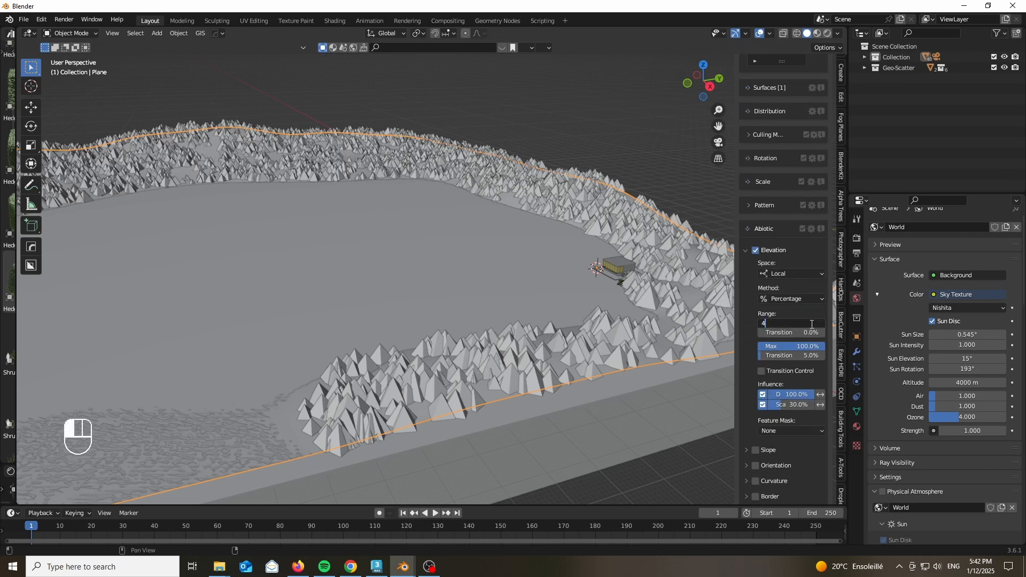
scroll(609, 281, "up", 6)
scroll(788, 254, "up", 8)
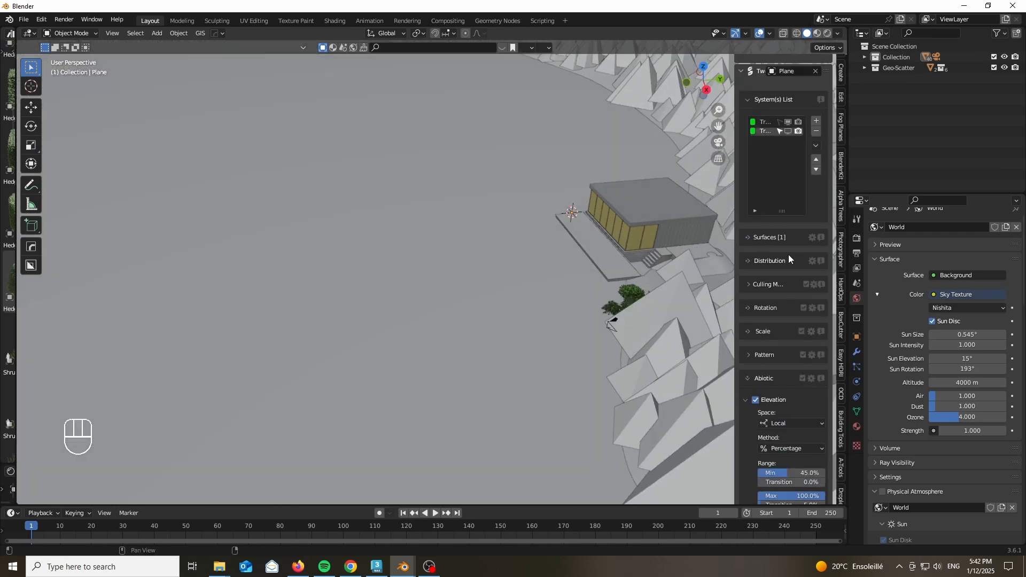
scroll(606, 216, "down", 4)
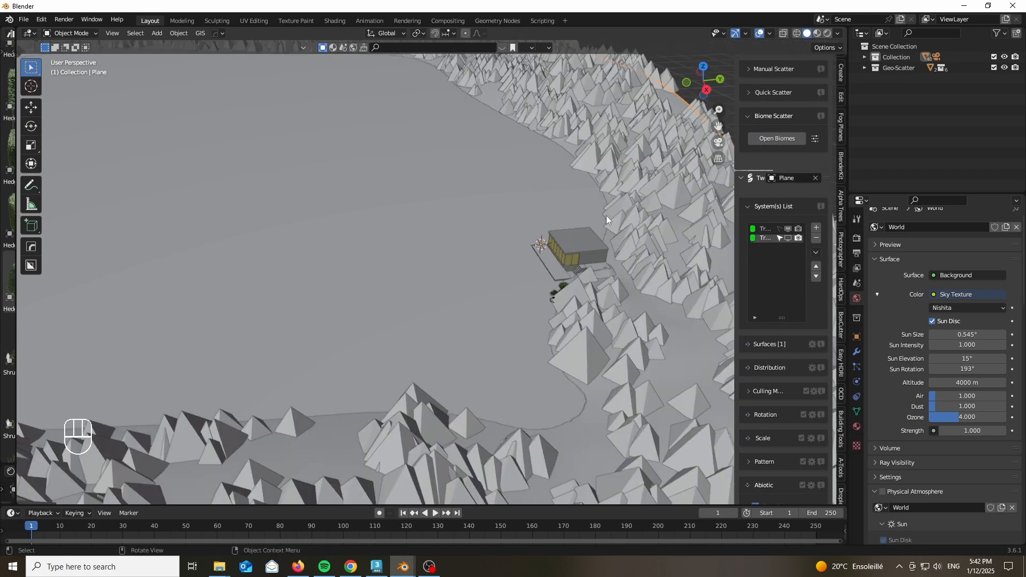
Weight-paint the plane around the house at weight 1.000 and return to Object Mode.
left_click(61, 33)
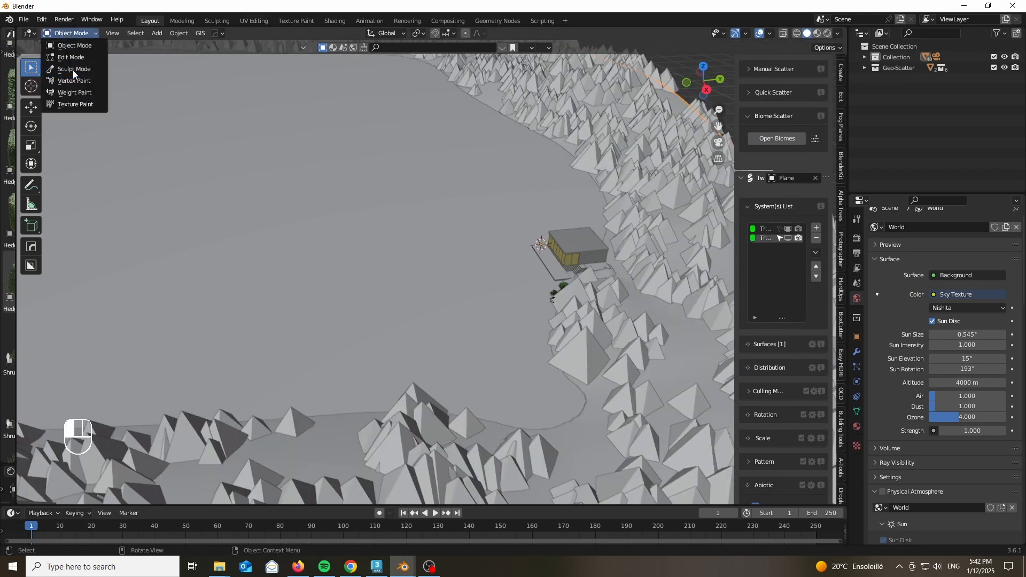
left_click(74, 93)
scroll(582, 309, "up", 4)
mouse_move(602, 261)
middle_mouse_down()
mouse_move(584, 300)
mouse_move(560, 304)
middle_mouse_up()
scroll(561, 302, "down", 1)
left_click_drag(526, 276, 506, 245)
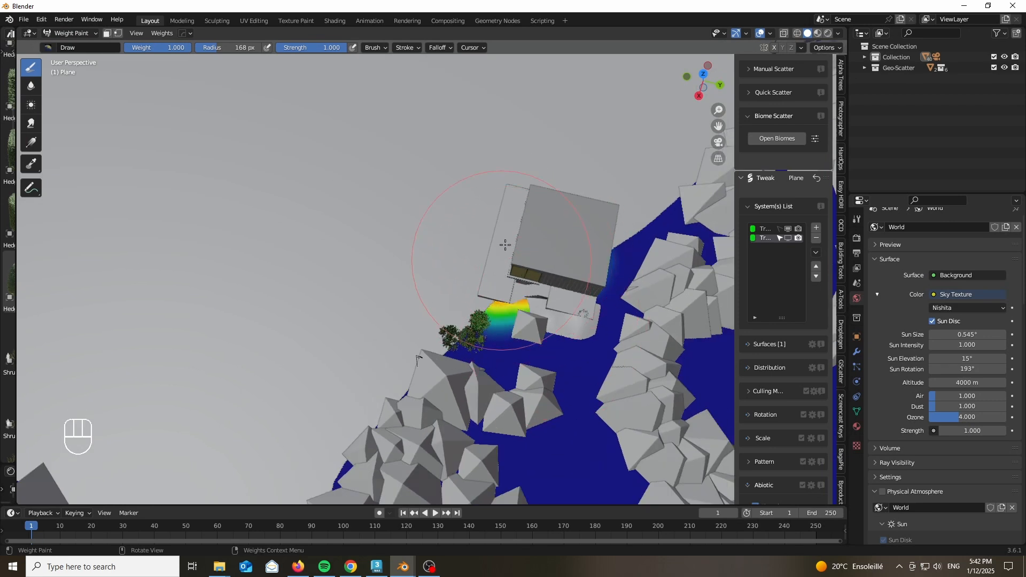
left_click_drag(591, 244, 493, 292)
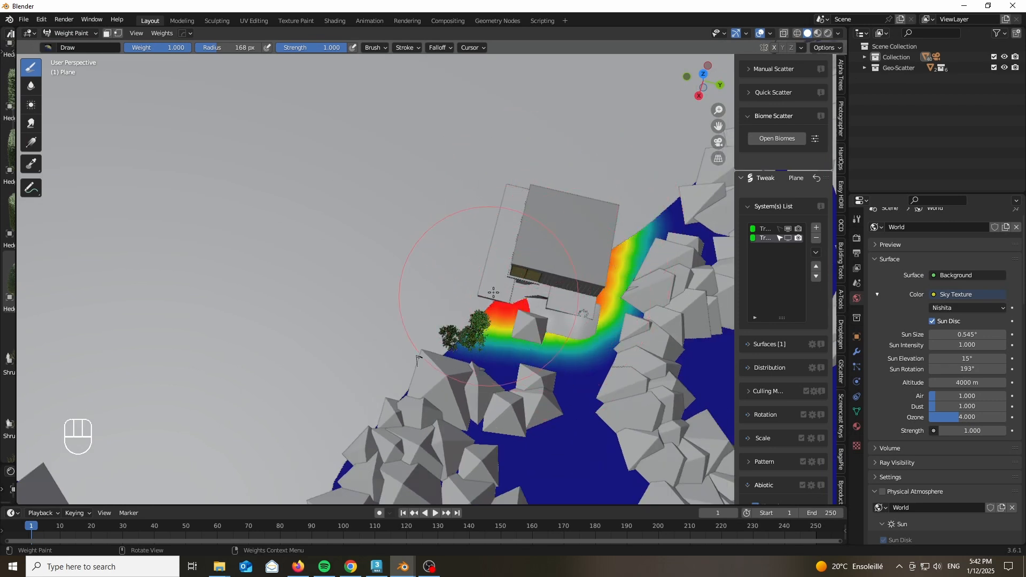
left_click(71, 33)
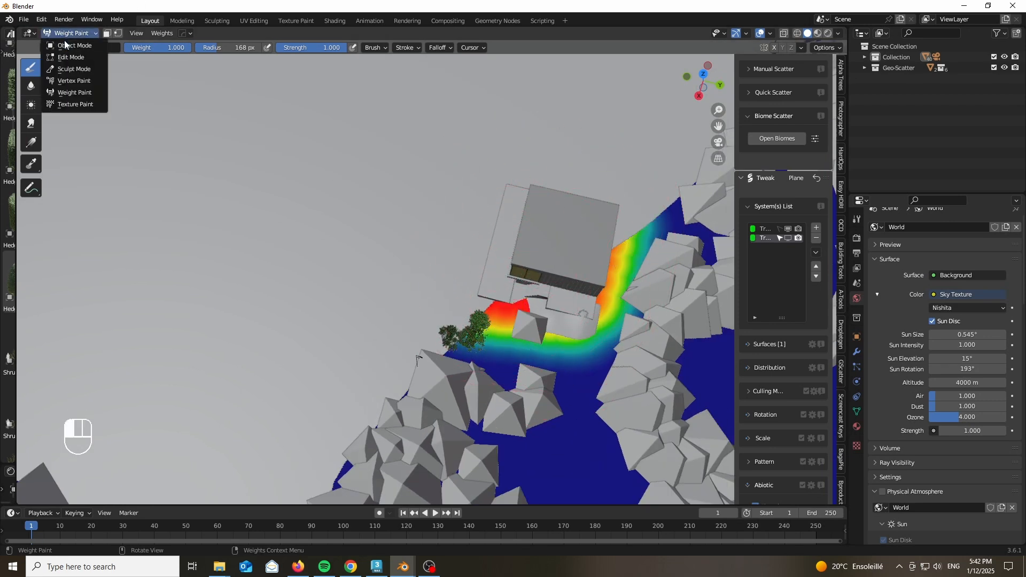
left_click(67, 47)
Enable the Vertex-Group culling mask on the second scatter system, using the painted Group.
scroll(784, 248, "down", 8)
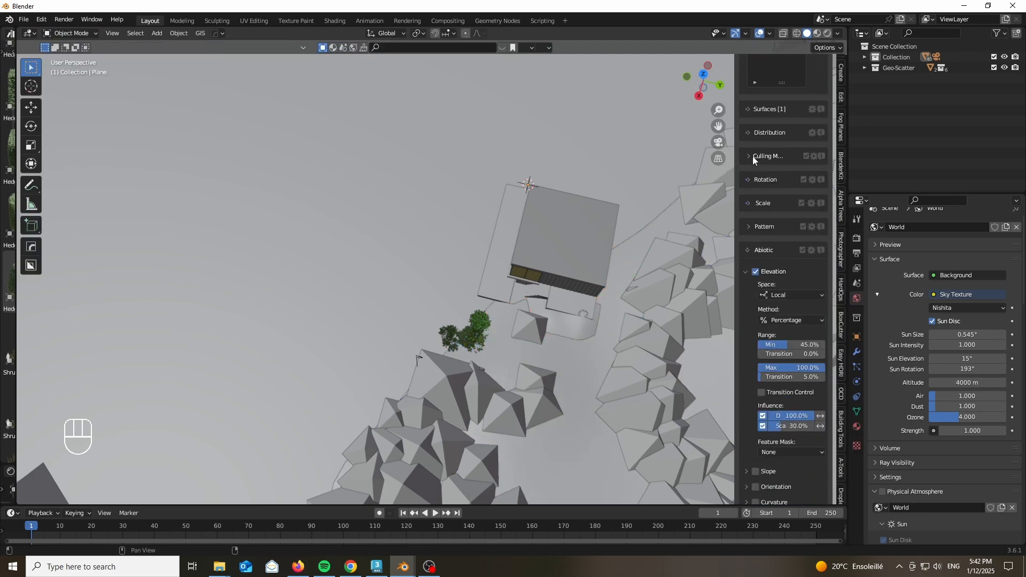
left_click(753, 157)
left_click(756, 177)
left_click(778, 192)
left_click(781, 207)
Show the second scatter system in the viewport and mask the first system with the vertex group Group.
scroll(775, 202, "up", 7)
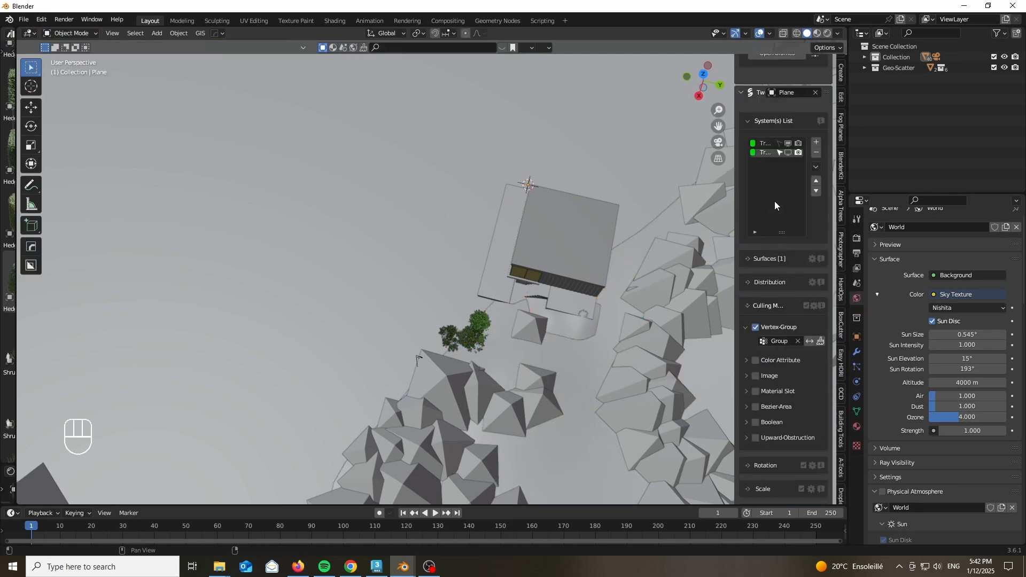
left_click(787, 153)
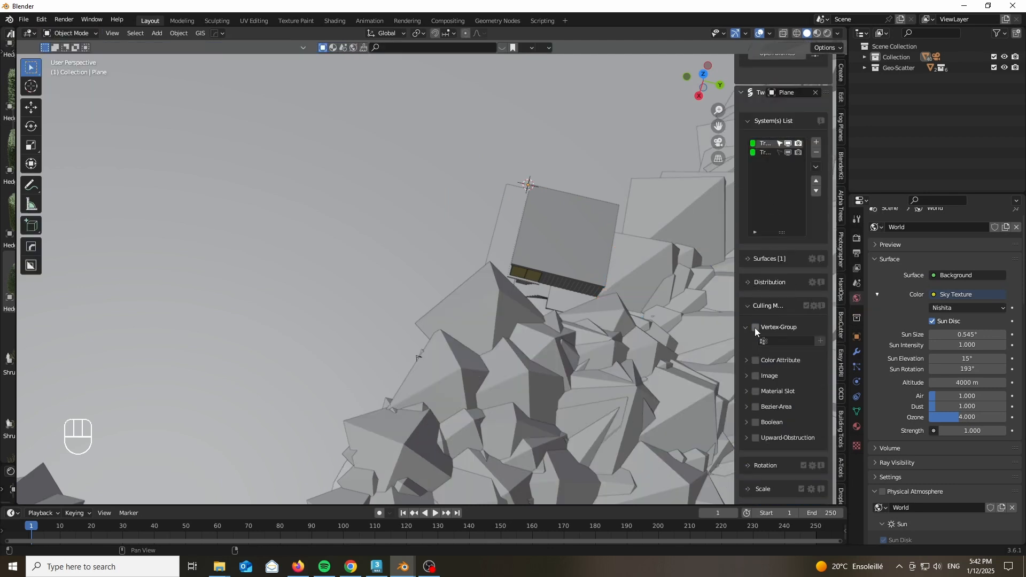
left_click(780, 341)
left_click(780, 354)
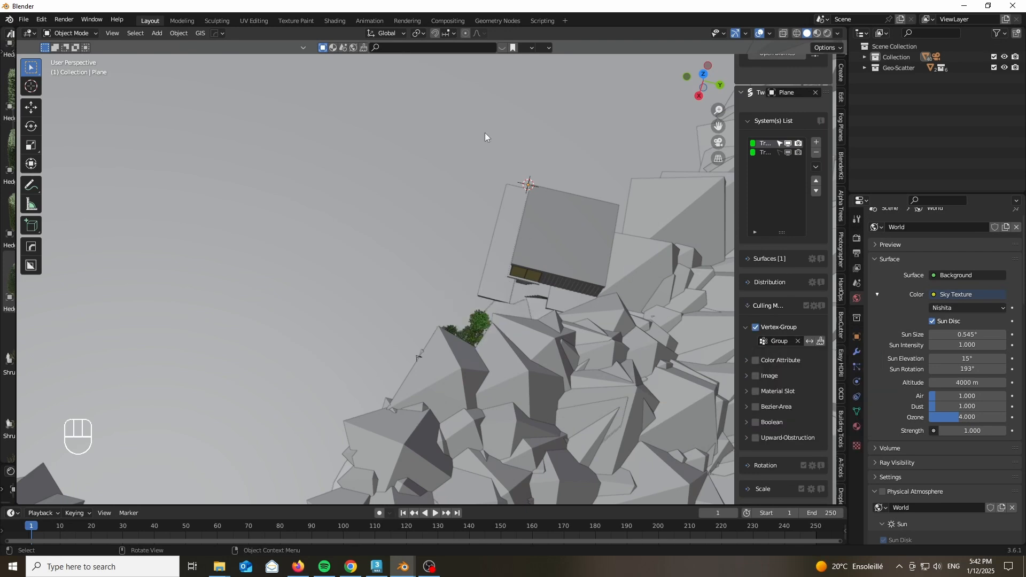
Extend the weight painting on the plane around and behind the house at weight 1.000 and return to Object Mode.
left_click(62, 35)
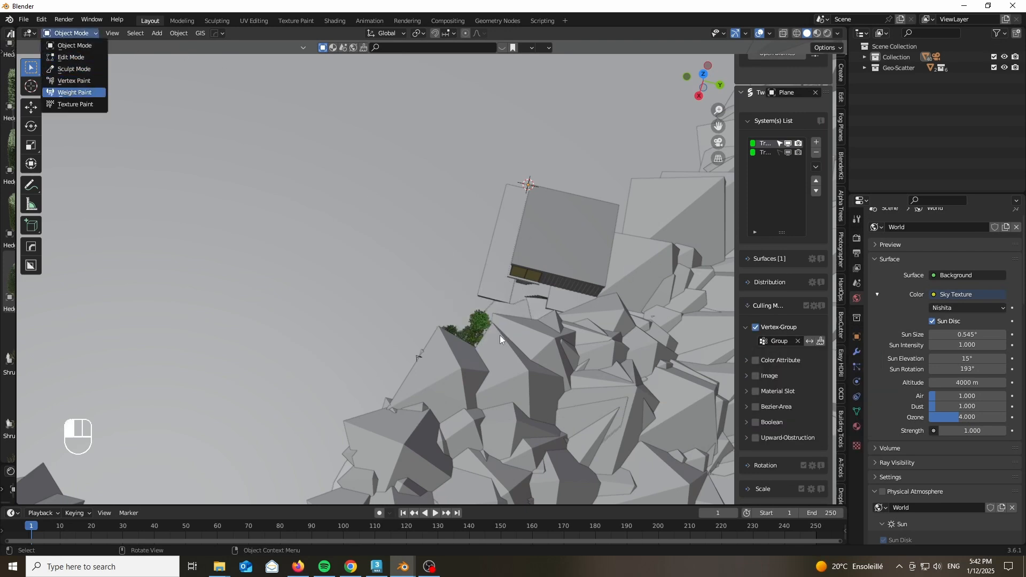
key("Return")
left_click_drag(458, 362, 504, 331)
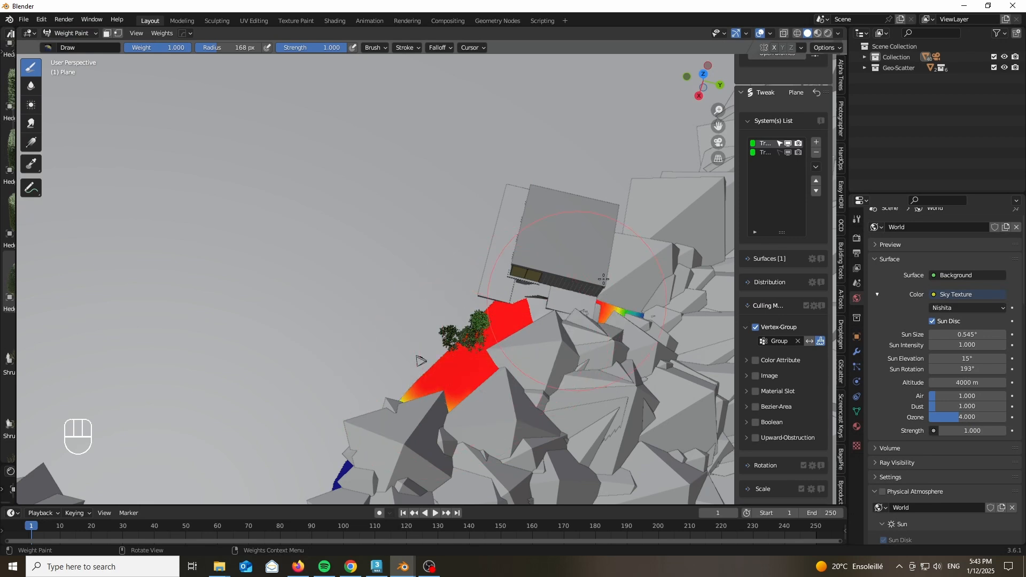
left_click_drag(604, 278, 617, 219)
key("KP_0")
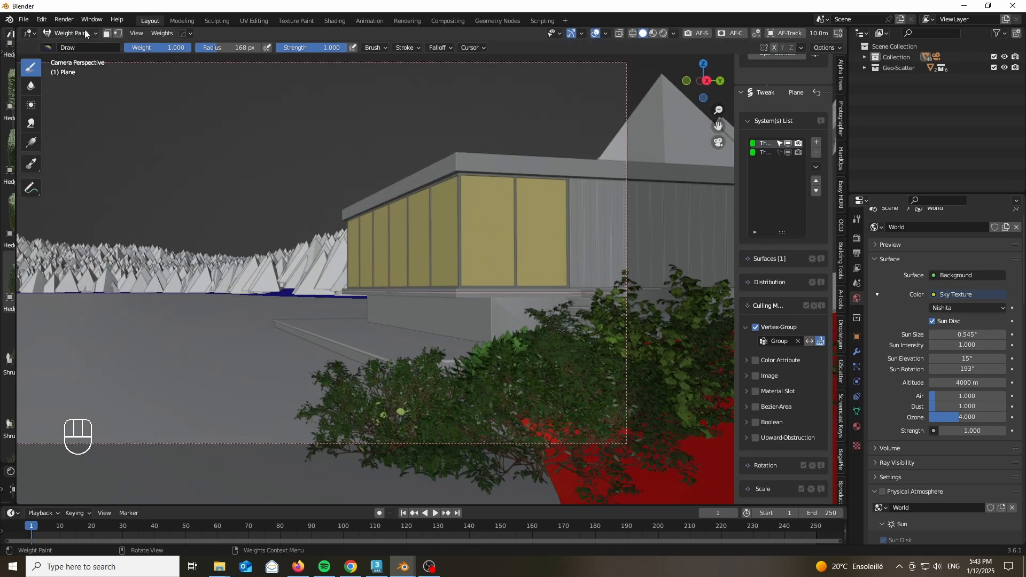
left_click(86, 34)
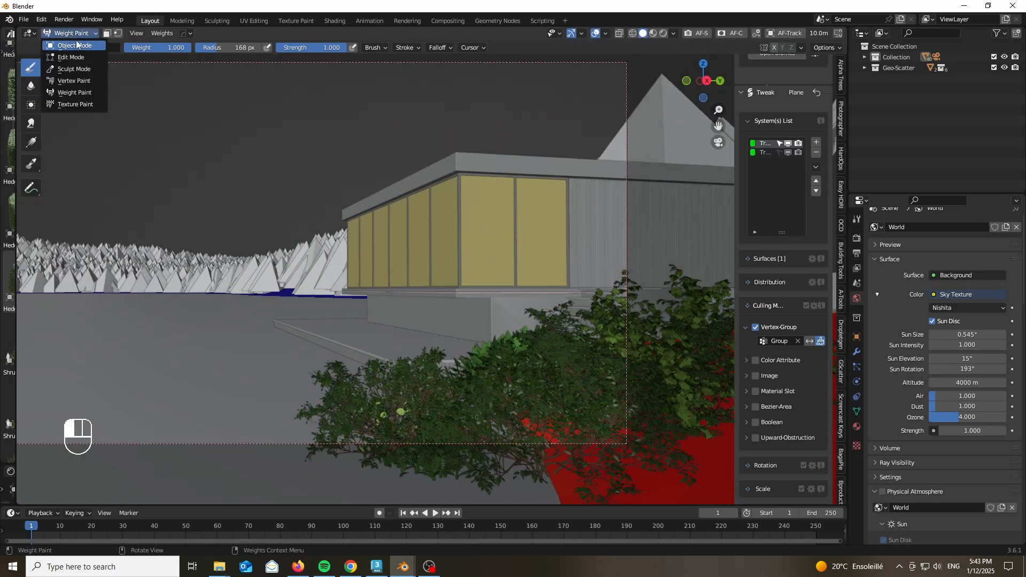
left_click(76, 40)
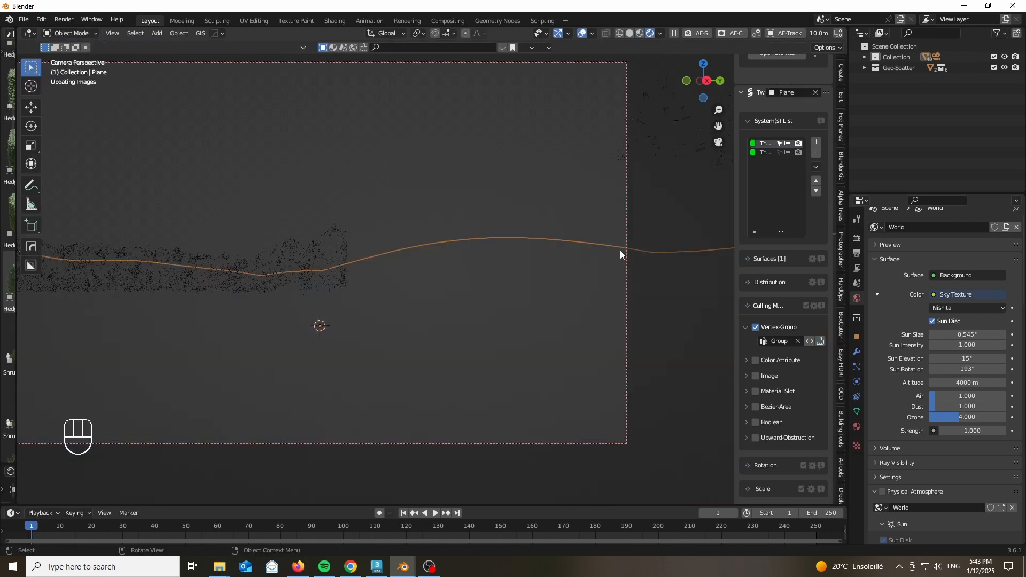
Check the forest in the rendered camera view with the sidebar and viewport overlays hidden.
key("n")
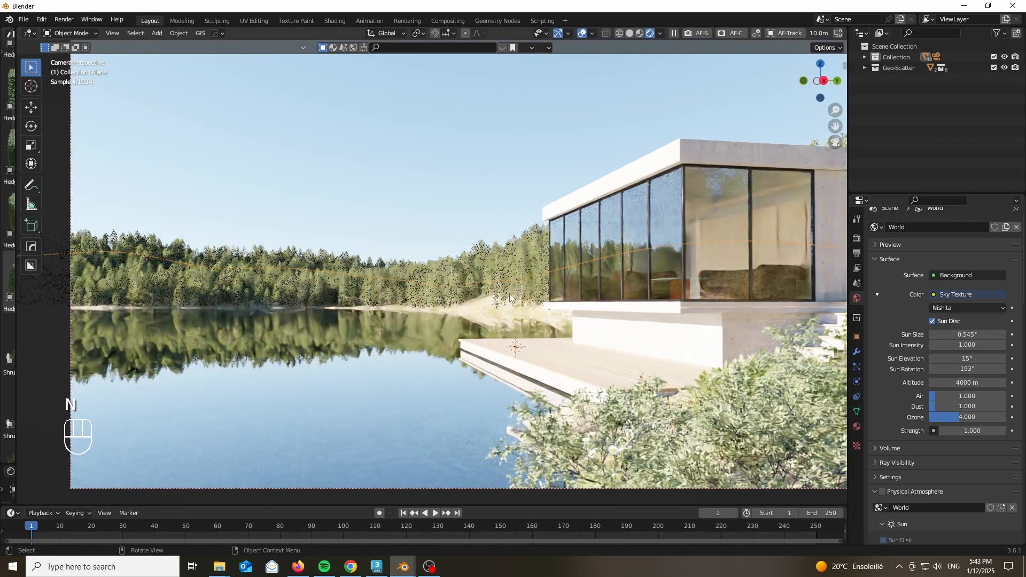
scroll(649, 320, "down", 1)
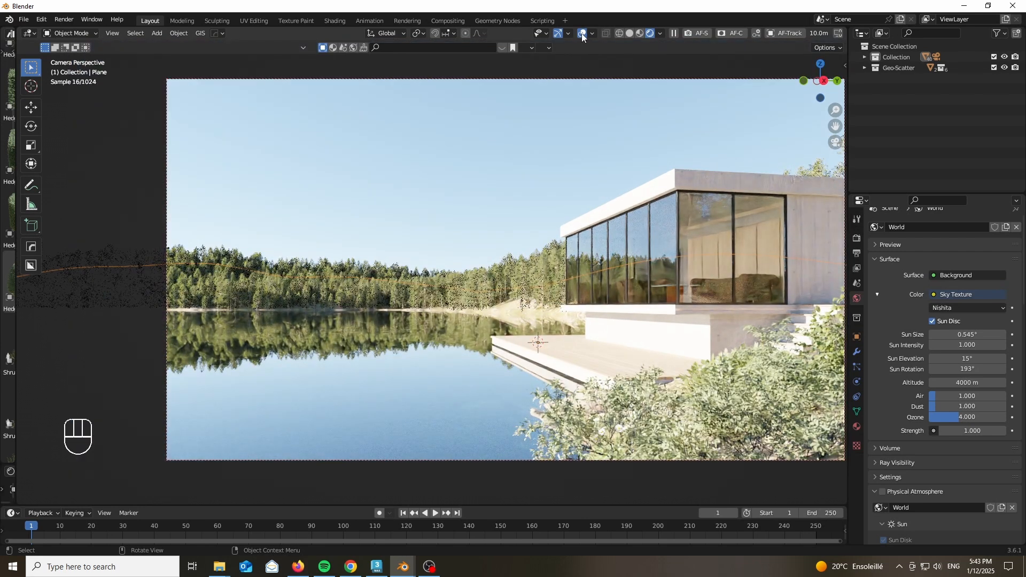
left_click(583, 34)
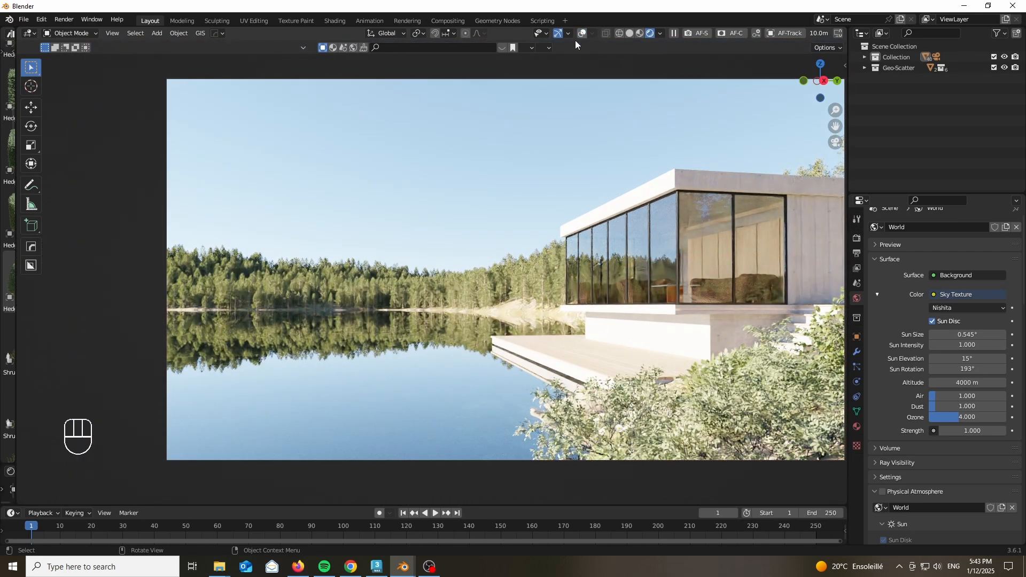
scroll(518, 303, "up", 4)
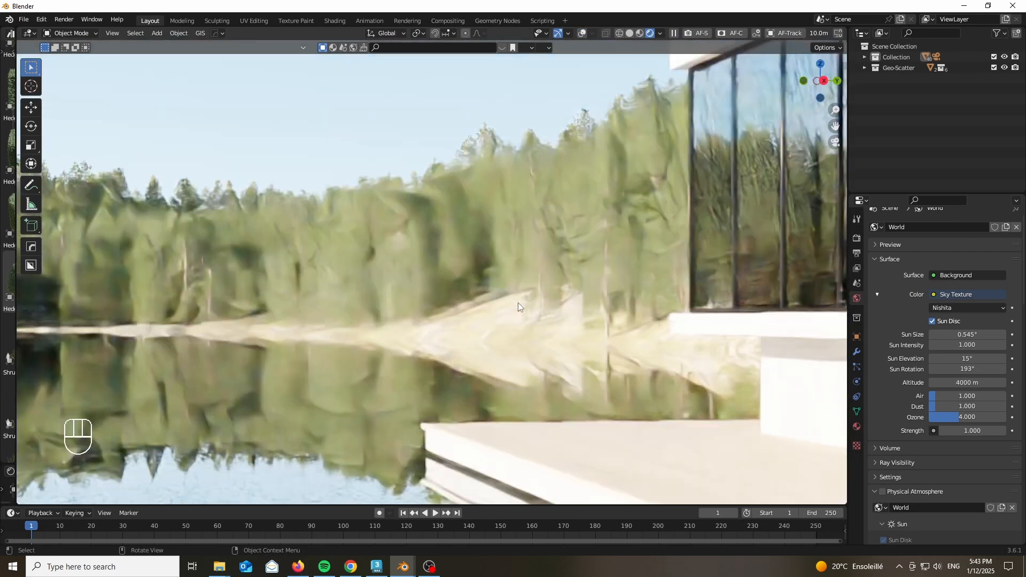
scroll(482, 277, "down", 3)
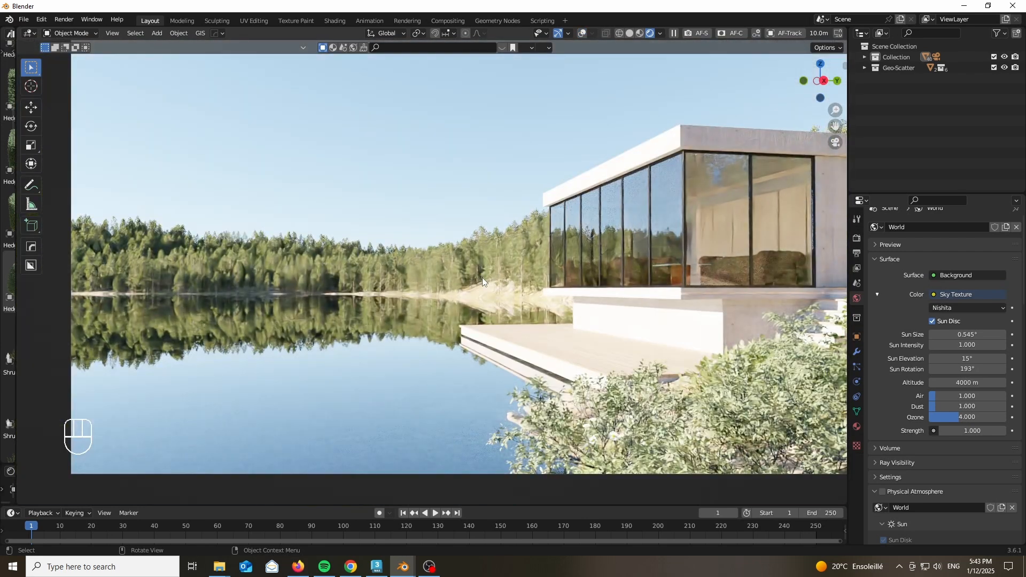
Set the scatter system's Elevation minimum range to 44%.
key("KP_0")
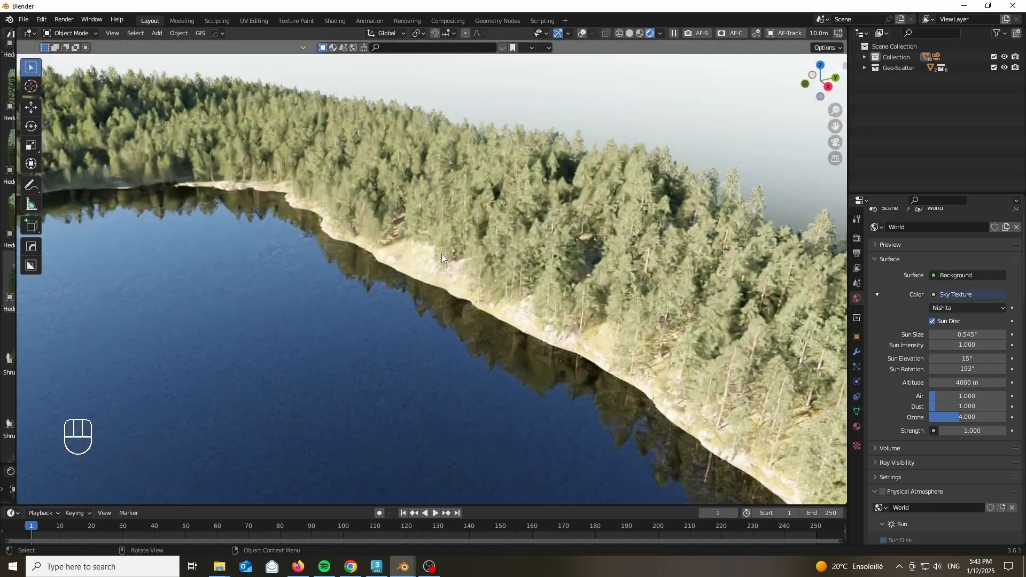
key("n")
scroll(770, 190, "down", 8)
left_click(797, 351)
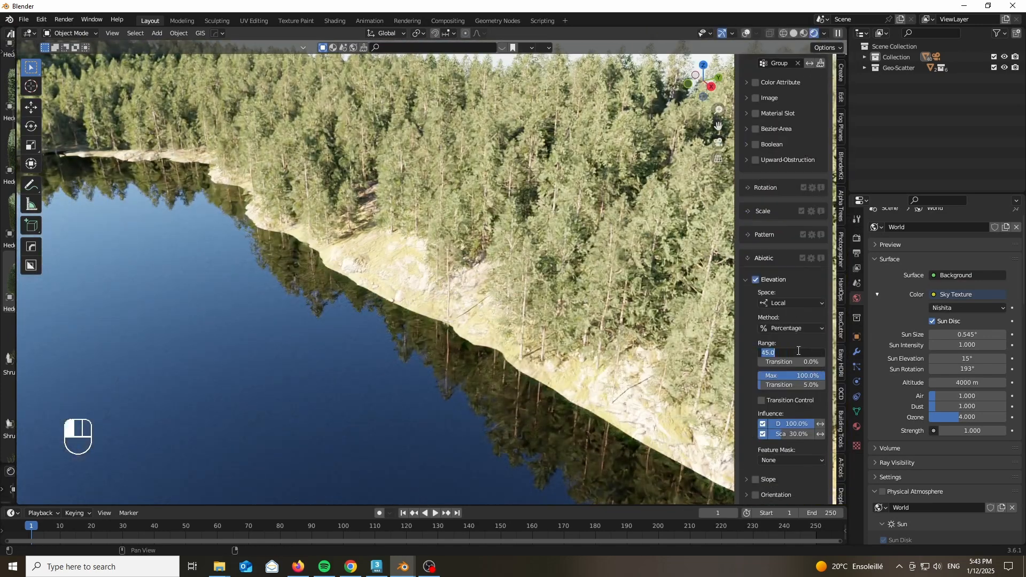
type("44")
key("Return")
scroll(342, 240, "down", 6)
scroll(296, 243, "up", 6)
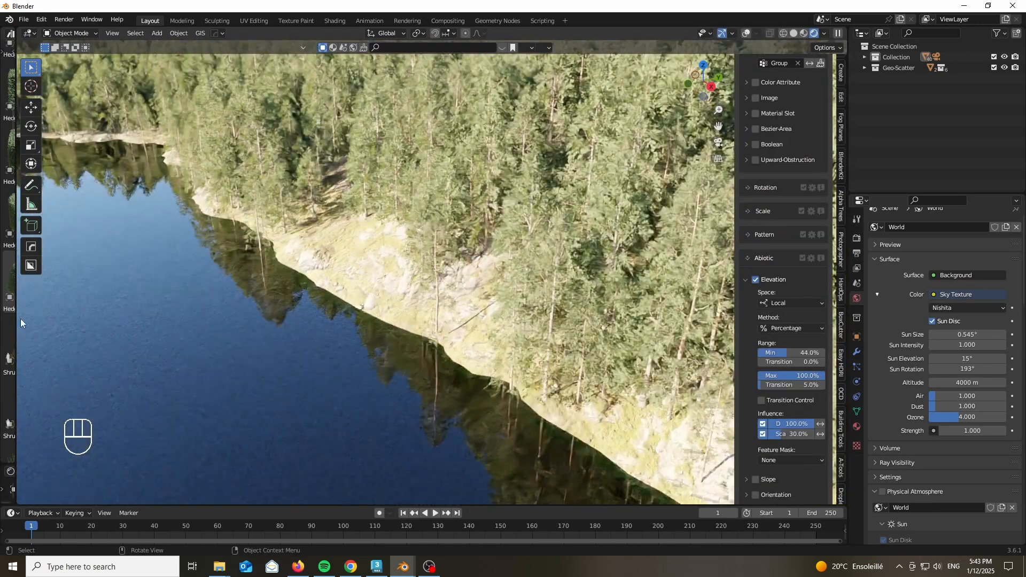
Widen the asset library, place the green Shrub_Carpinus asset on the bare shoreline and scale it up about 2.2 times.
left_click_drag(17, 243, 288, 243)
left_click_drag(523, 281, 522, 282)
key("s")
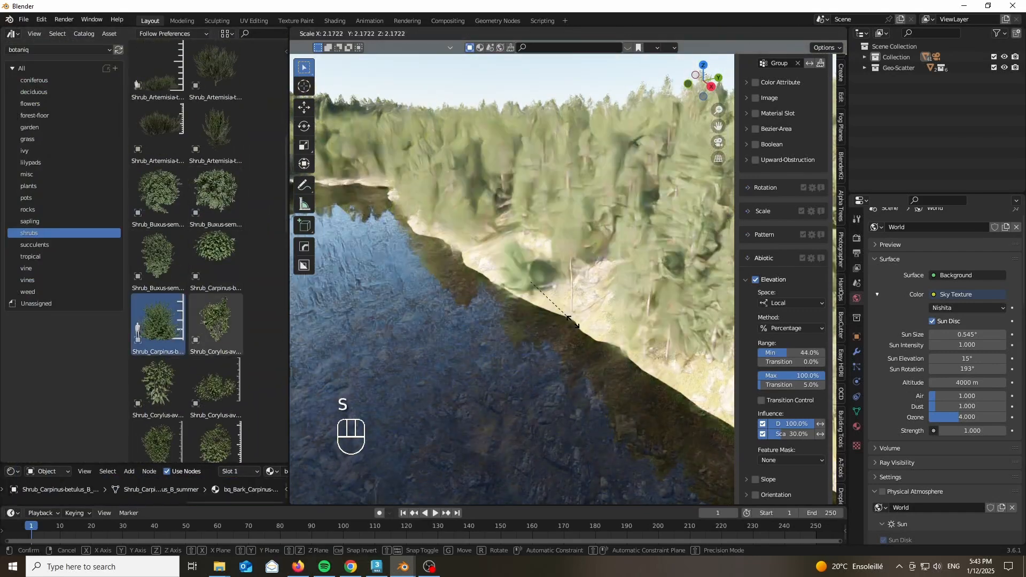
left_click(580, 262)
Move the Carpinus shrub horizontally in the camera view to cover the bare bank at the forest's edge.
key("KP_0")
scroll(572, 273, "up", 8)
key("g")
key("shift+z")
scroll(574, 274, "up", 3)
key("g")
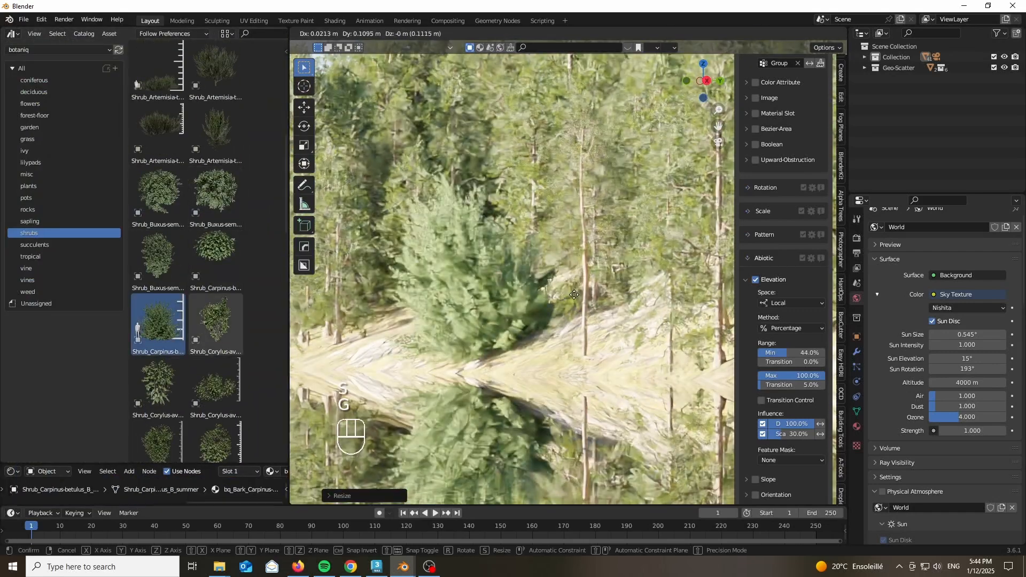
left_click(556, 279)
scroll(556, 279, "down", 2)
Set the Elevation filter's minimum range to 43%.
scroll(779, 232, "up", 8)
left_click(779, 196)
scroll(794, 395, "down", 7)
left_click(794, 395)
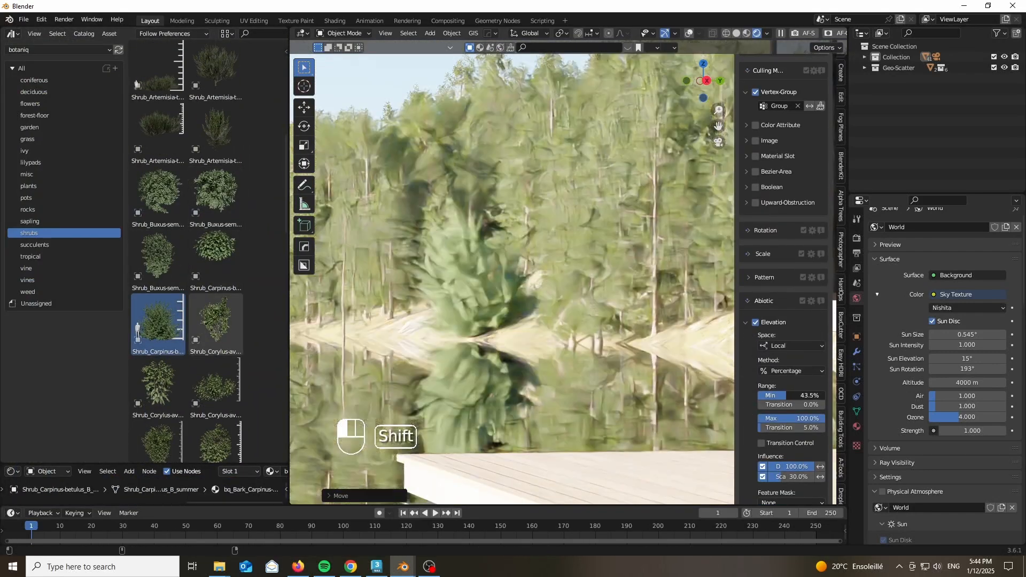
type("43")
key("Return")
scroll(604, 348, "down", 9)
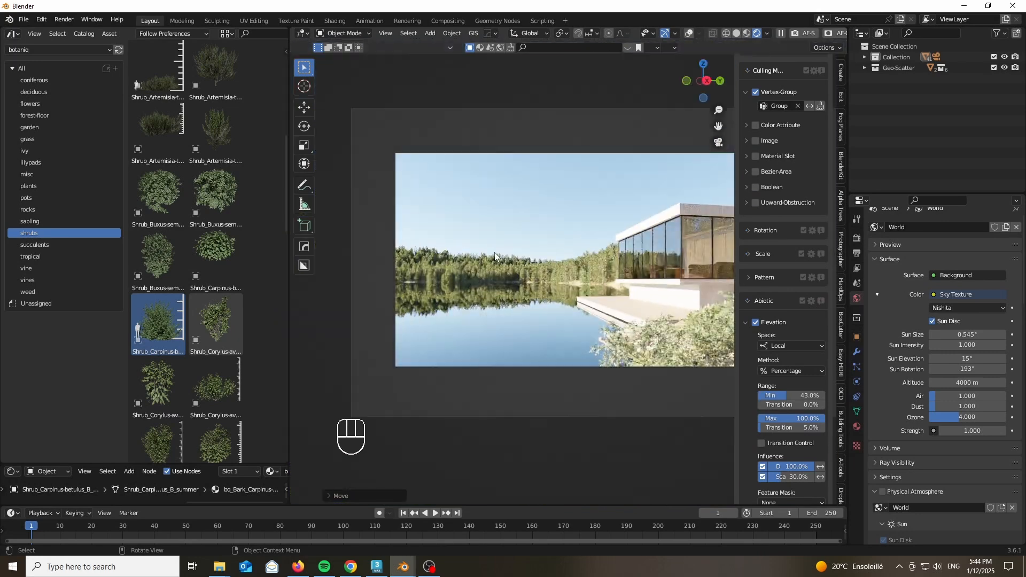
View the lake and house from above and show the deciduous trees in the botaniq library.
middle_click_drag(588, 331, 342, 374, "shift")
scroll(473, 423, "down", 3)
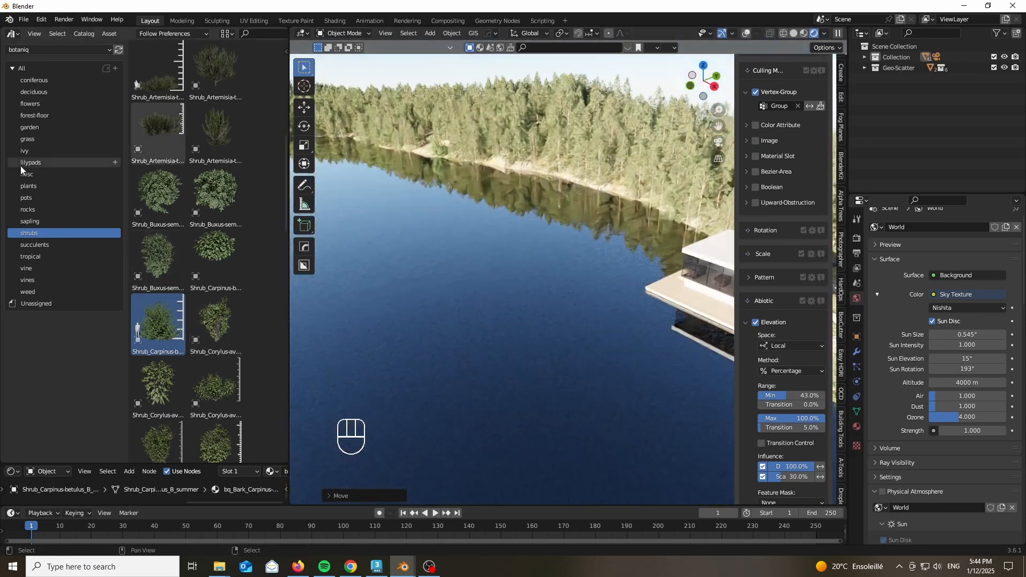
left_click(27, 269)
left_click(29, 139)
left_click(34, 92)
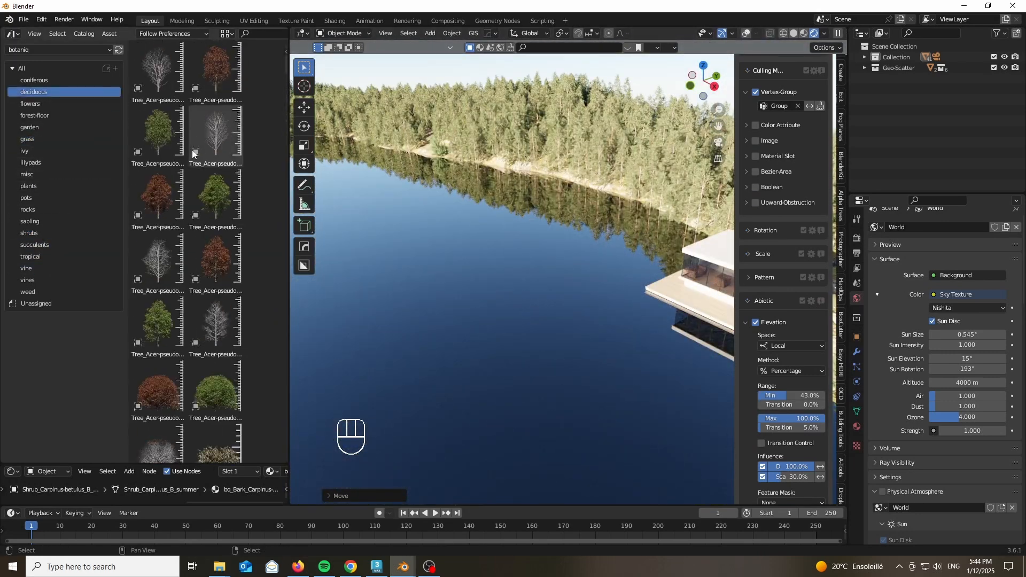
Try the green summer Acer-pseudo tree on the shore near the house, check it through the camera and delete it.
left_click_drag(158, 320, 478, 368)
key("g")
key("shift+z")
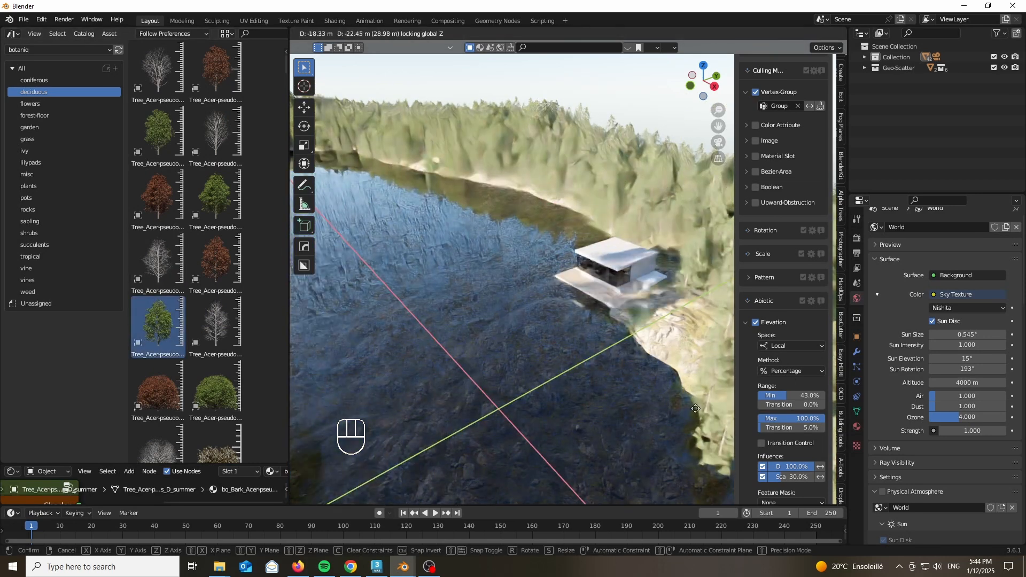
left_click(695, 409)
key("KP_0")
key("x")
Try the Betula-pendula A summer tree beside the house, check it through the camera and delete it.
scroll(202, 327, "down", 5)
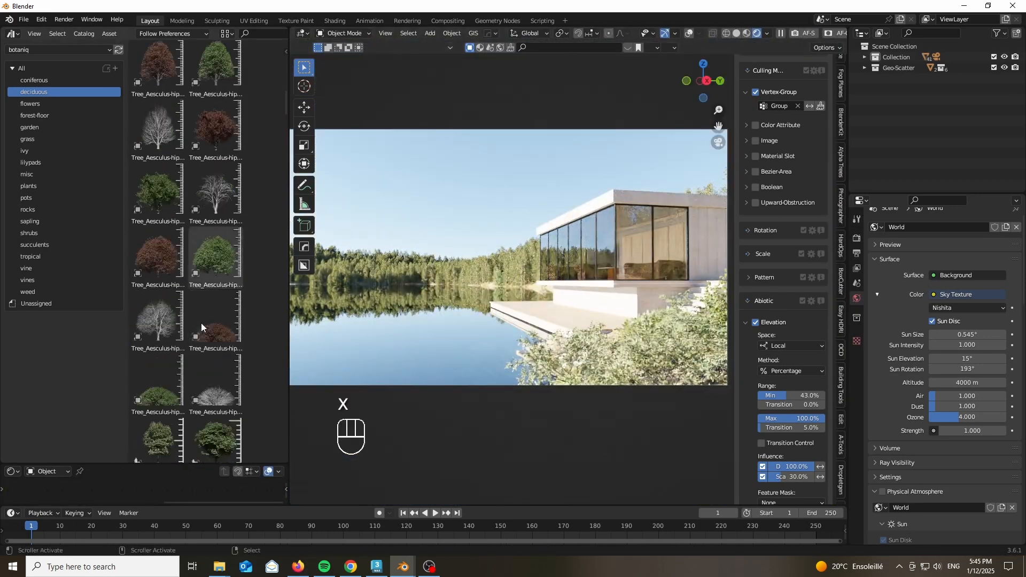
scroll(201, 327, "down", 8)
left_click_drag(215, 423, 503, 347)
middle_click_drag(502, 347, 524, 358)
scroll(524, 342, "down", 5)
key("g")
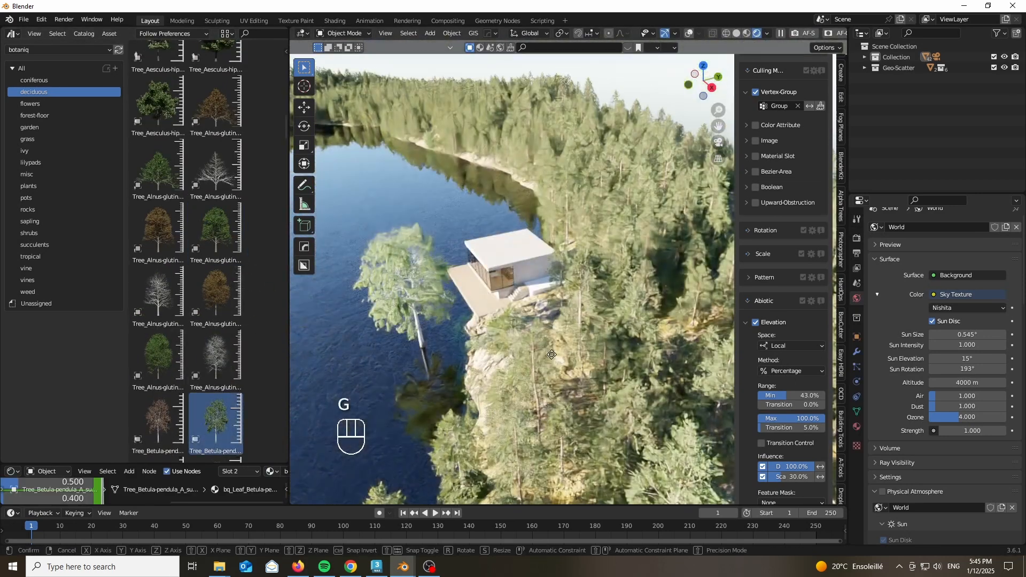
key("shift+z")
left_click(552, 355)
key("KP_0")
key("x")
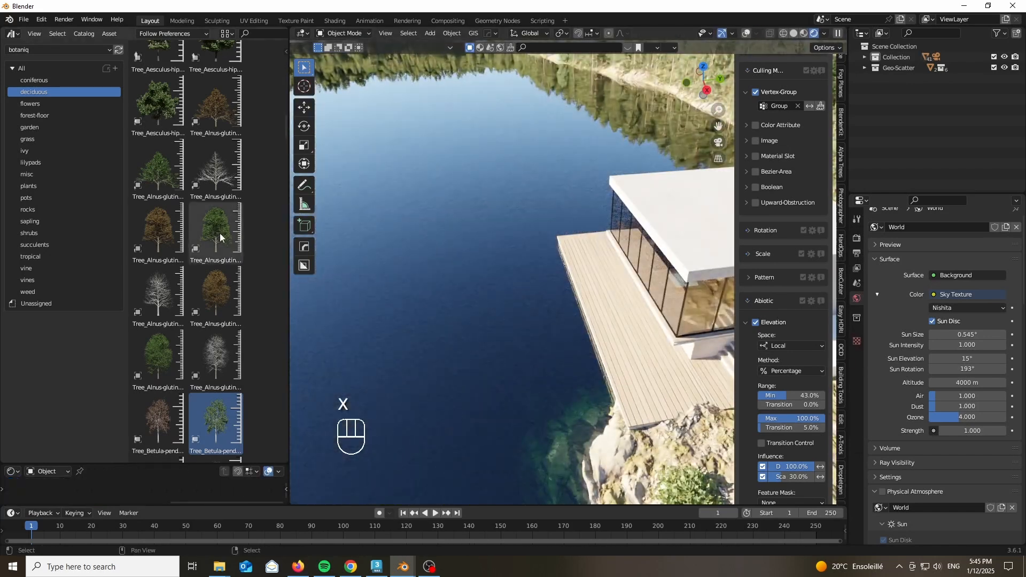
Place the Alnus-glutinosa C summer tree near the house, move it horizontally onto the shore and check the camera view.
left_click_drag(159, 355, 490, 332)
middle_click_drag(491, 332, 513, 353)
scroll(513, 348, "down", 5)
key("g")
key("shift+z")
left_click(641, 353)
key("KP_0")
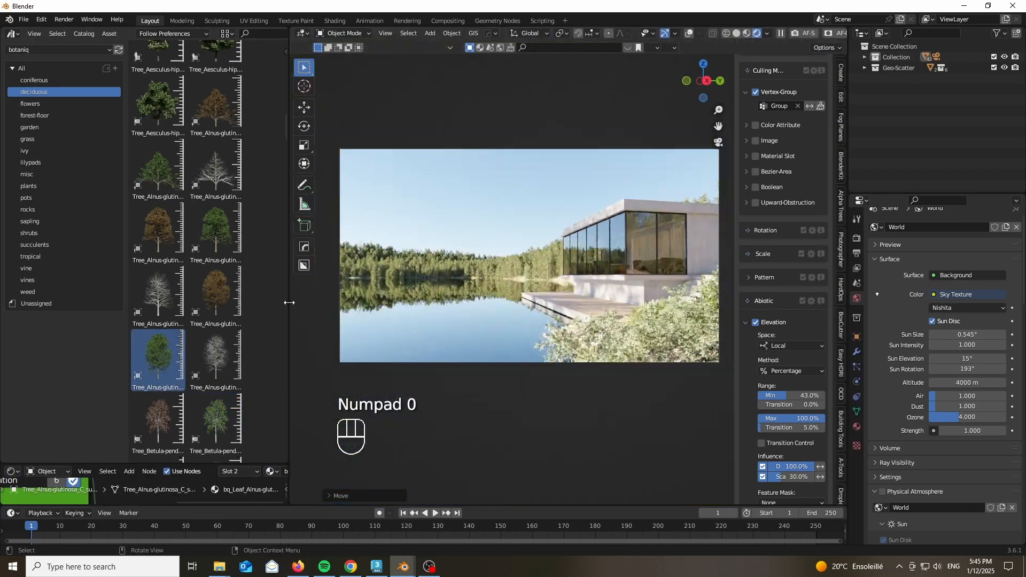
scroll(374, 299, "up", 2)
Narrow the asset library area, turn it into a Shader Editor showing the World nodes and hide the viewport sidebar.
left_click_drag(289, 302, 230, 299)
scroll(374, 299, "down", 2)
scroll(374, 300, "up", 1)
left_click(13, 33)
left_click(40, 129)
key("n")
key("n")
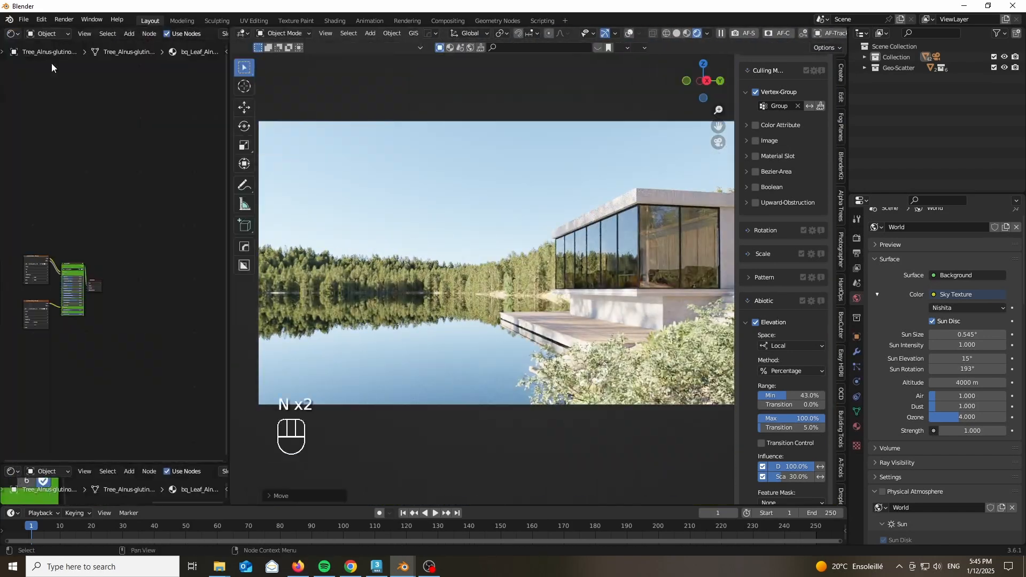
left_click(47, 59)
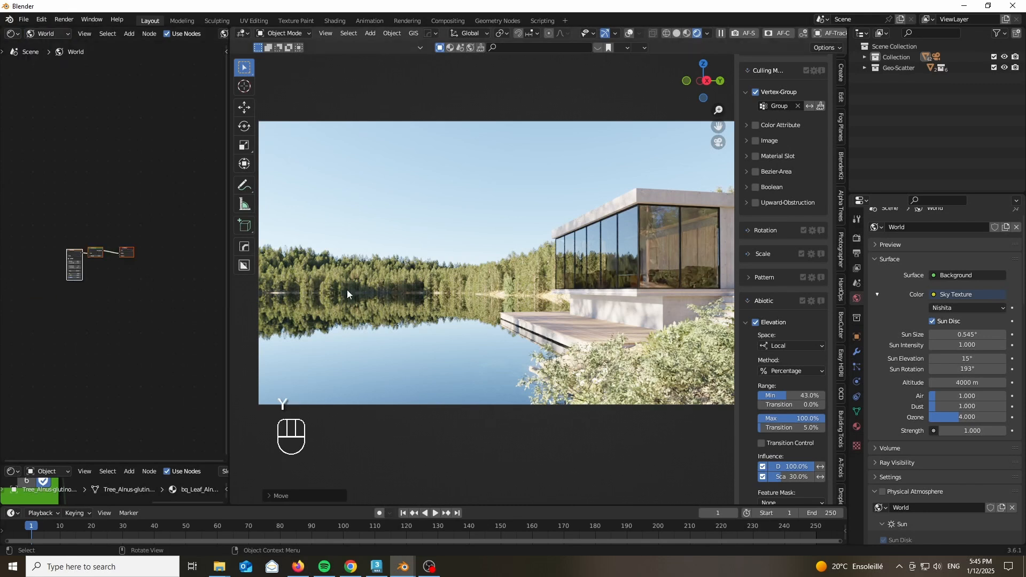
key("n")
Add an Environment Texture node below the Sky Texture node in the World shader.
scroll(51, 270, "up", 5)
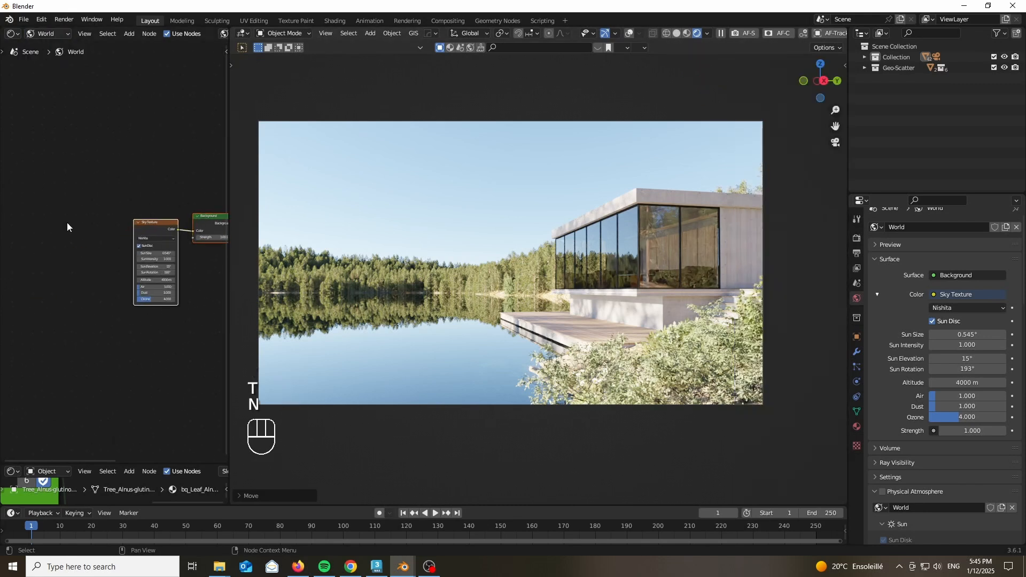
middle_click_drag(69, 227, 24, 213)
key("shift+a")
left_click(21, 203)
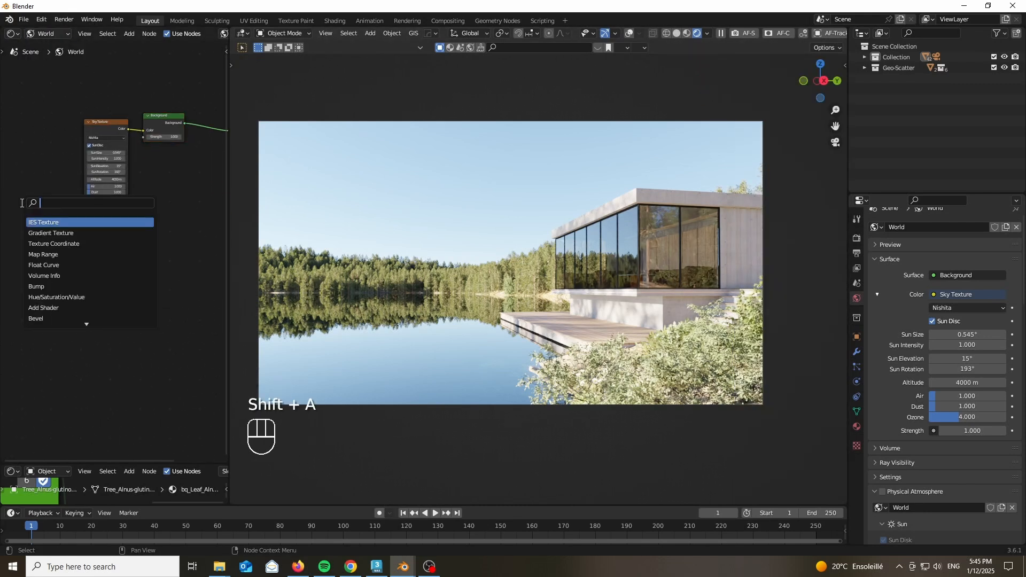
left_click(59, 222)
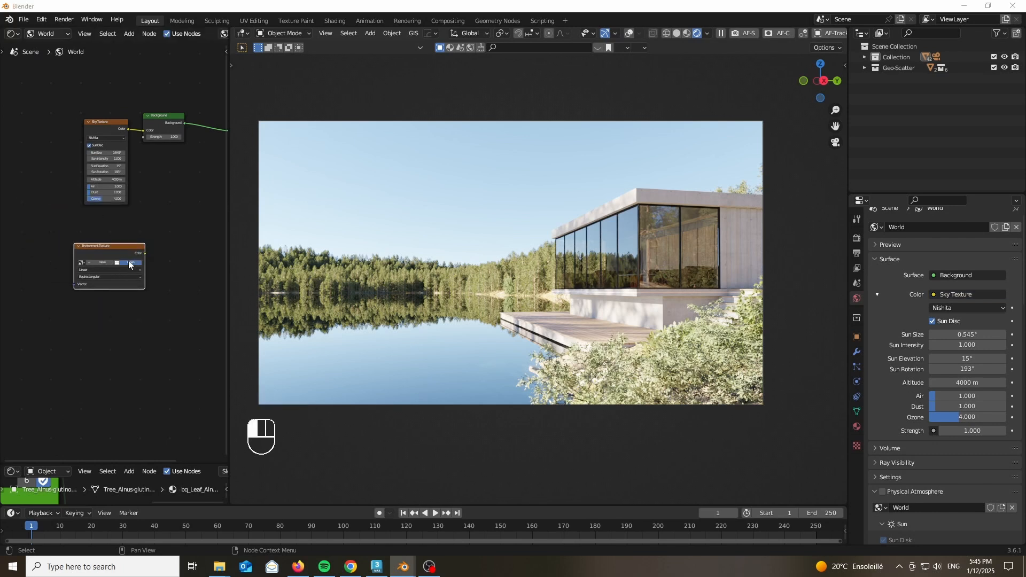
Load pizzo_pernice_8k.hdr from the E:\HDRI folder into the Environment Texture node.
left_click(129, 264)
scroll(287, 347, "down", 3)
left_click(278, 385)
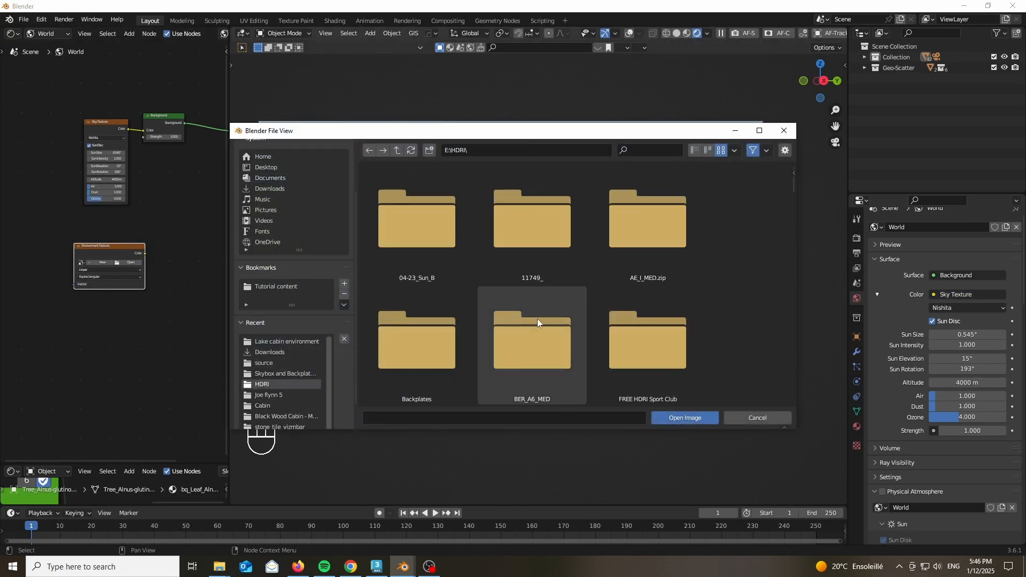
scroll(540, 313, "down", 3)
scroll(634, 288, "down", 10)
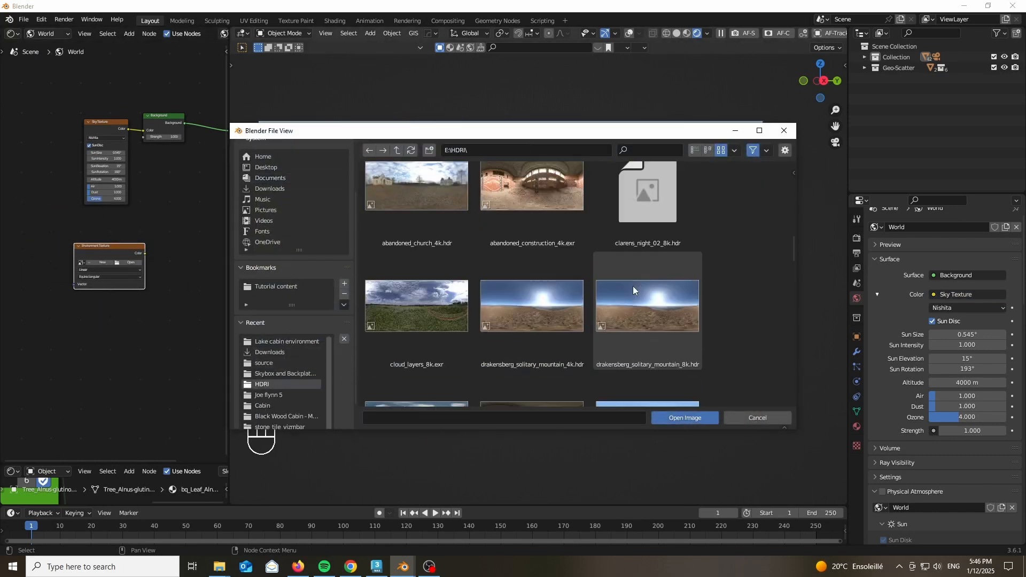
scroll(722, 264, "down", 6)
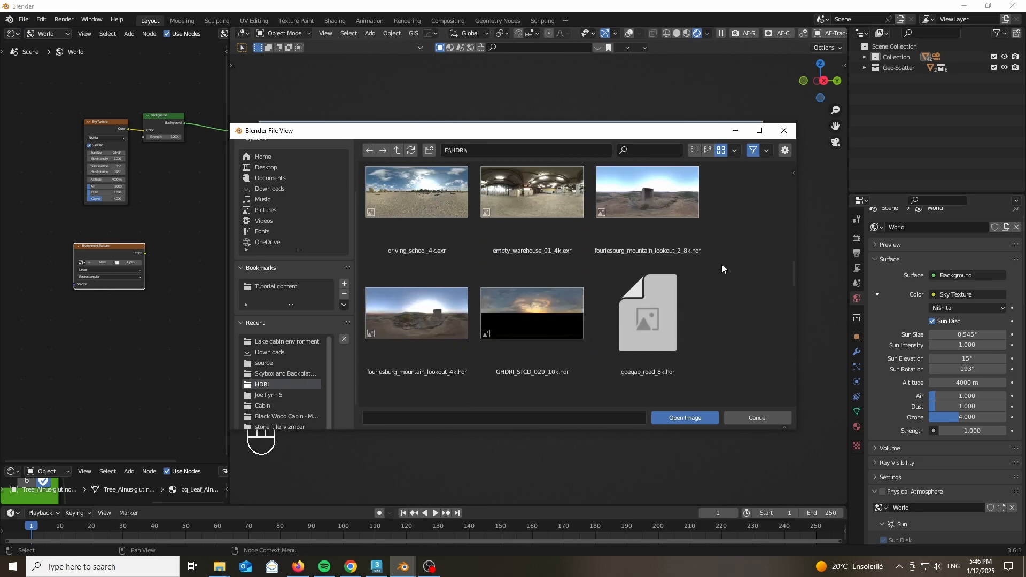
scroll(722, 268, "down", 2)
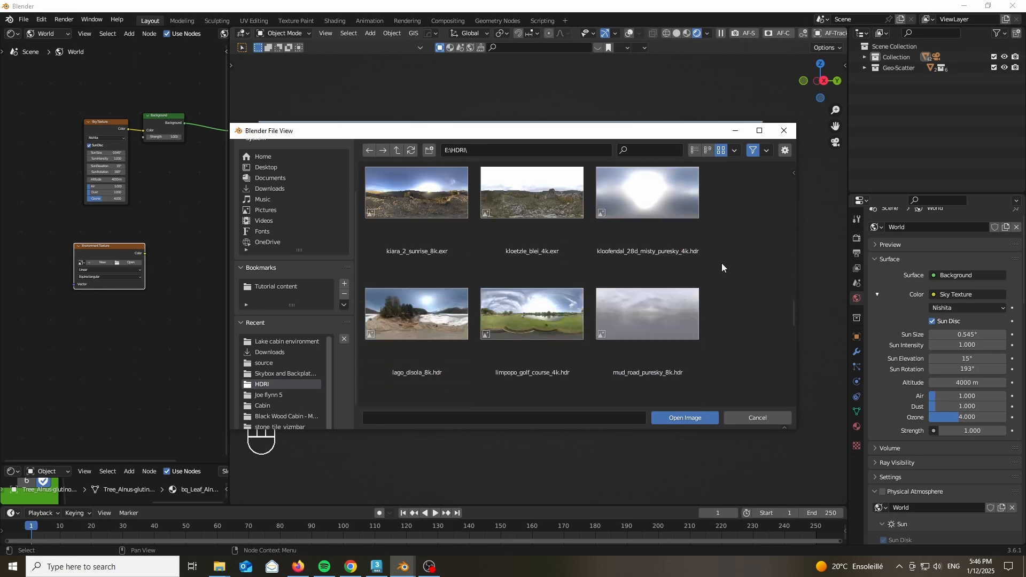
scroll(721, 262, "down", 3)
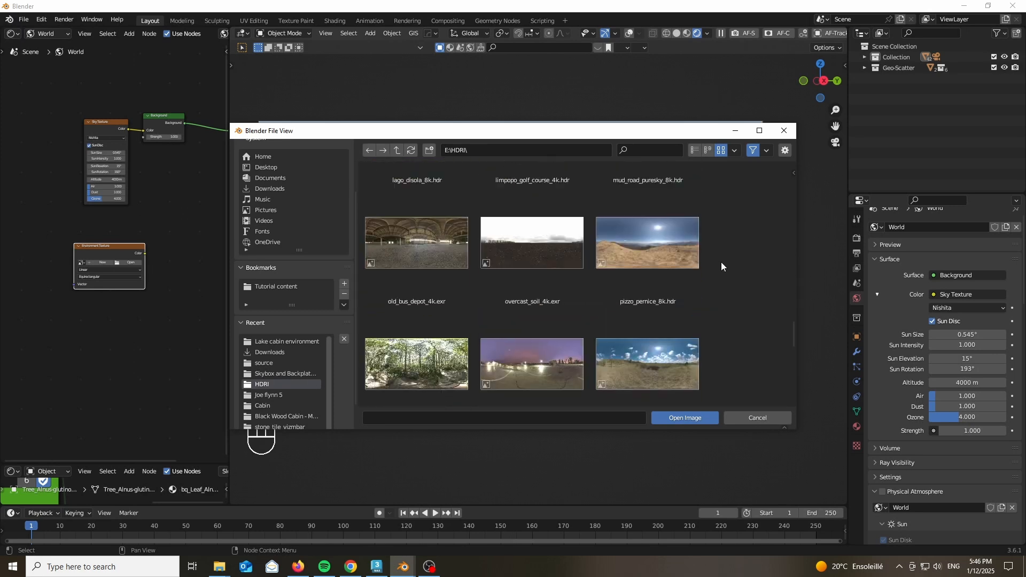
scroll(721, 262, "up", 1)
double_click(641, 281)
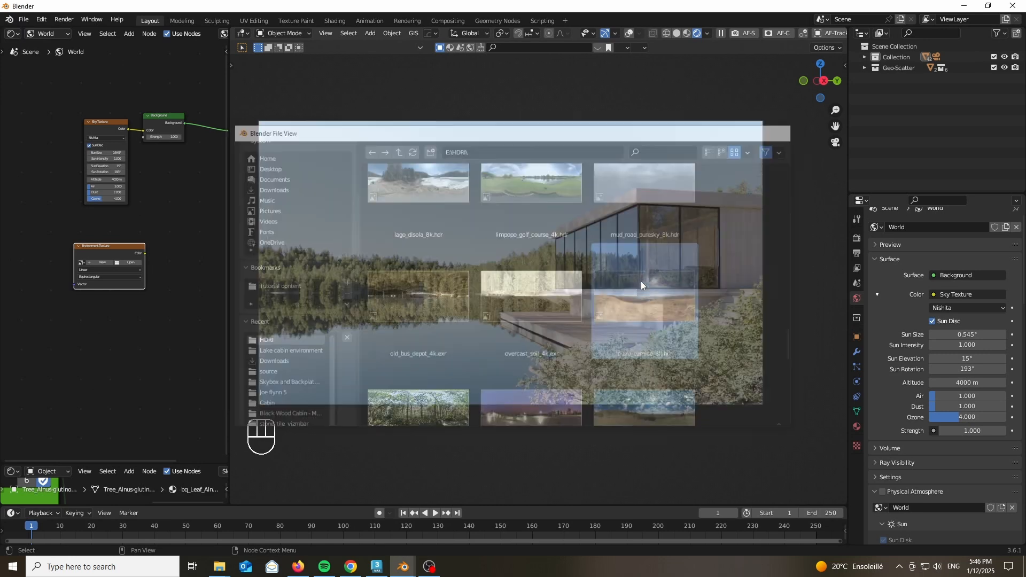
Insert a Mix Shader between the Background and World Output nodes and connect the environment texture to its second shader input.
middle_click_drag(160, 202, 76, 228)
key("shift+a")
left_click(123, 106)
type("mix")
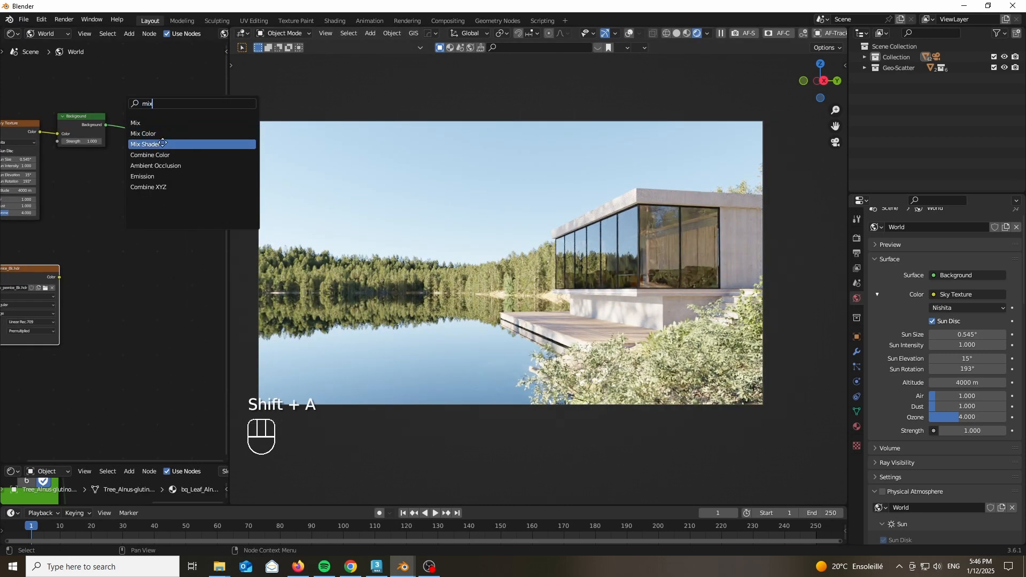
left_click(163, 143)
left_click(153, 153)
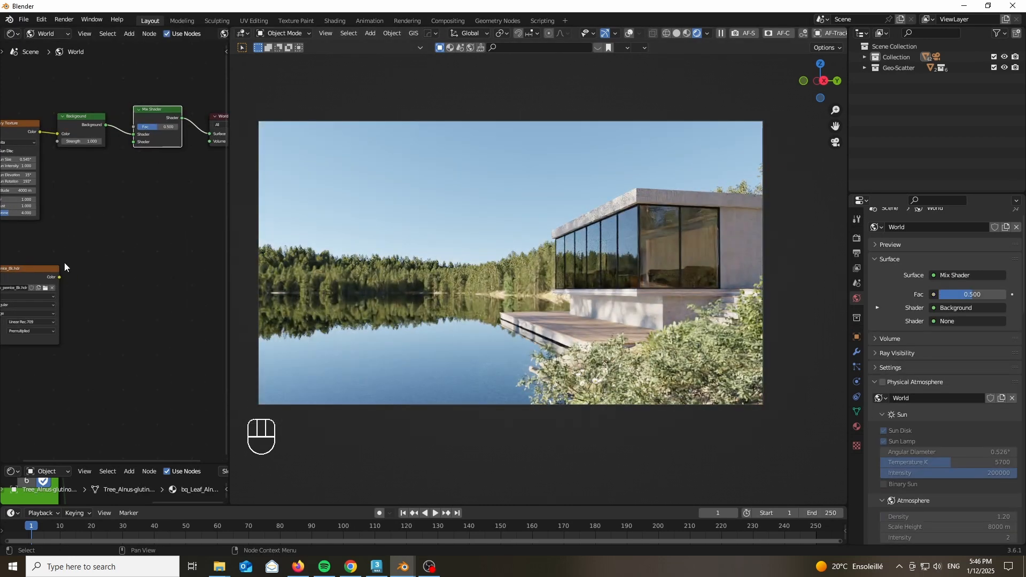
left_click_drag(59, 278, 135, 142)
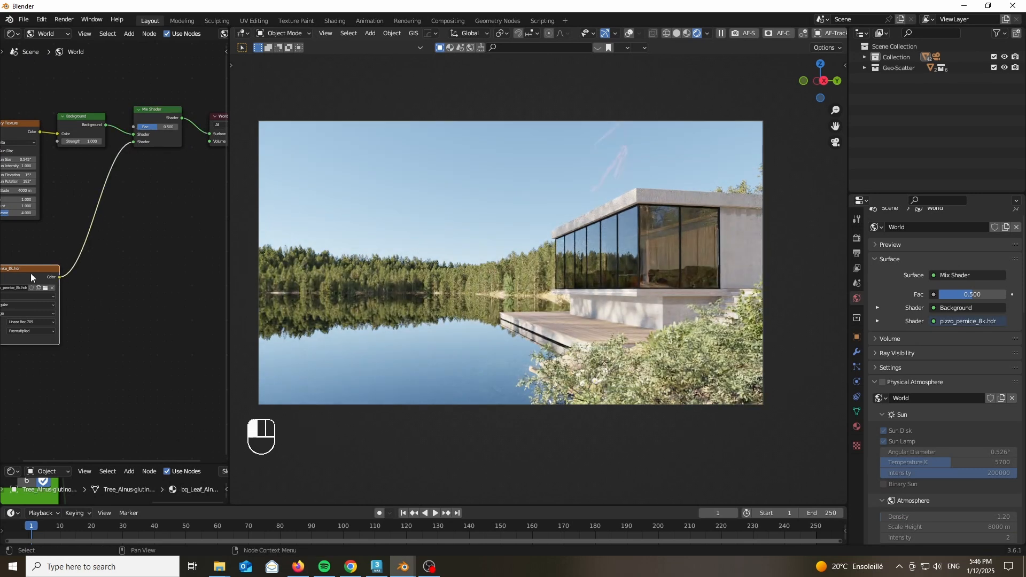
Preview the HDRI alone, add texture mapping nodes to it and set its Z rotation to about 62.6° with a slight Y tilt.
middle_click_drag(54, 219, 154, 183)
left_click(111, 229, "ctrl+shift")
middle_click_drag(56, 196, 134, 177)
scroll(190, 253, "up", 2)
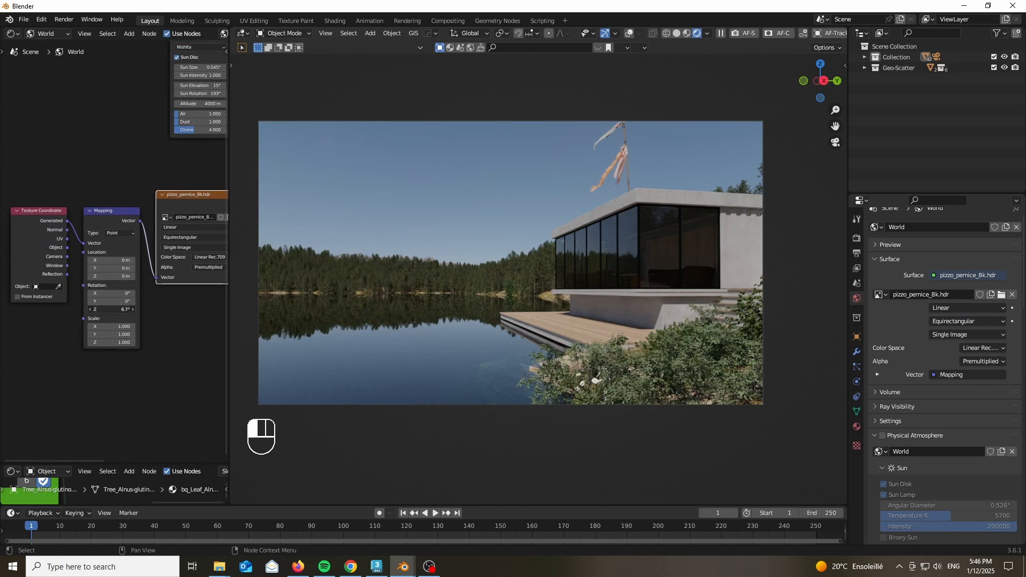
left_click_drag(111, 310, 204, 310)
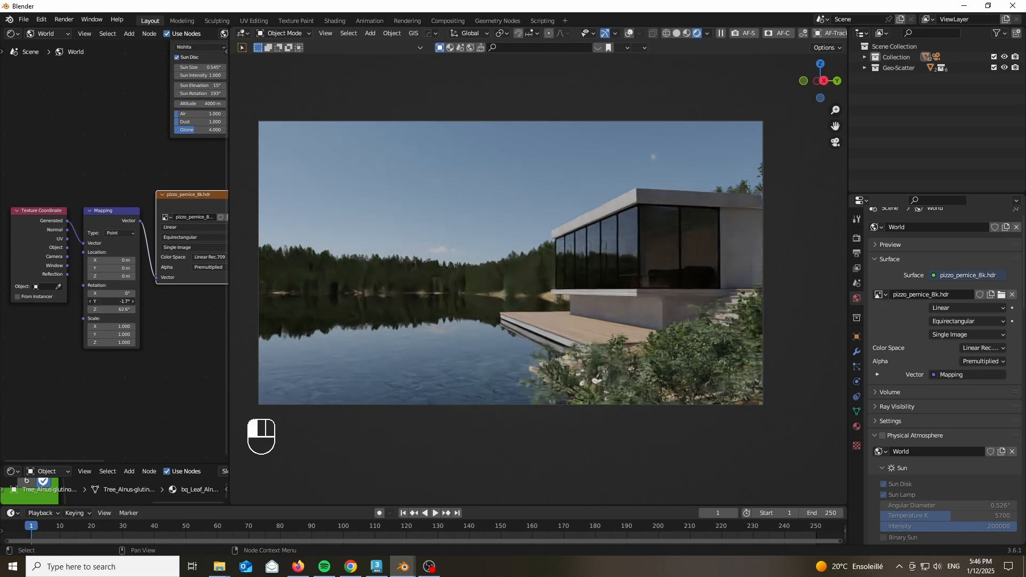
Compare the Background shader alone with the mixed world lighting, leaving the Mix Shader connected to the World Output.
middle_click_drag(137, 155, 119, 291)
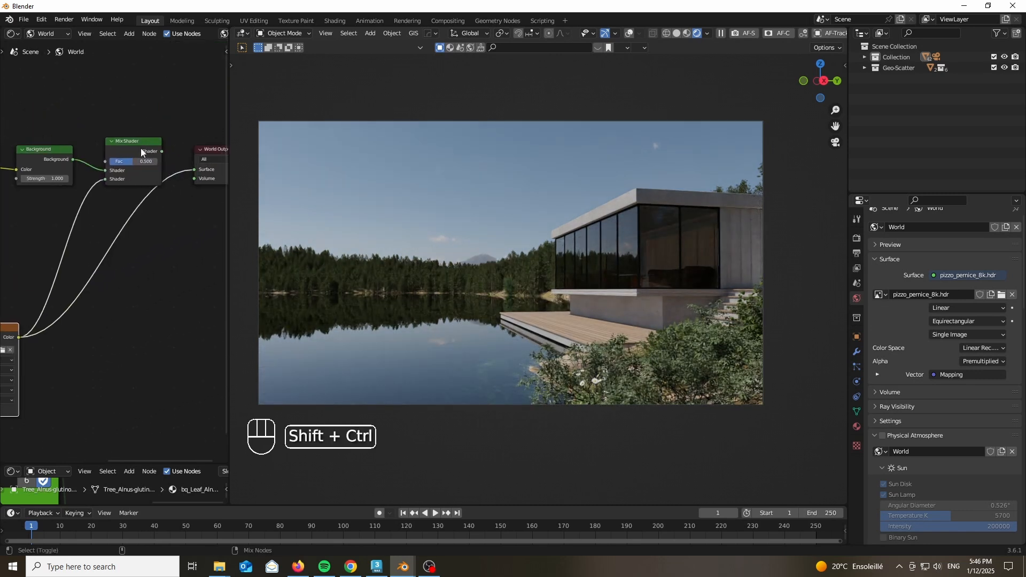
left_click(141, 149, "ctrl+shift")
middle_click_drag(77, 238, 105, 231)
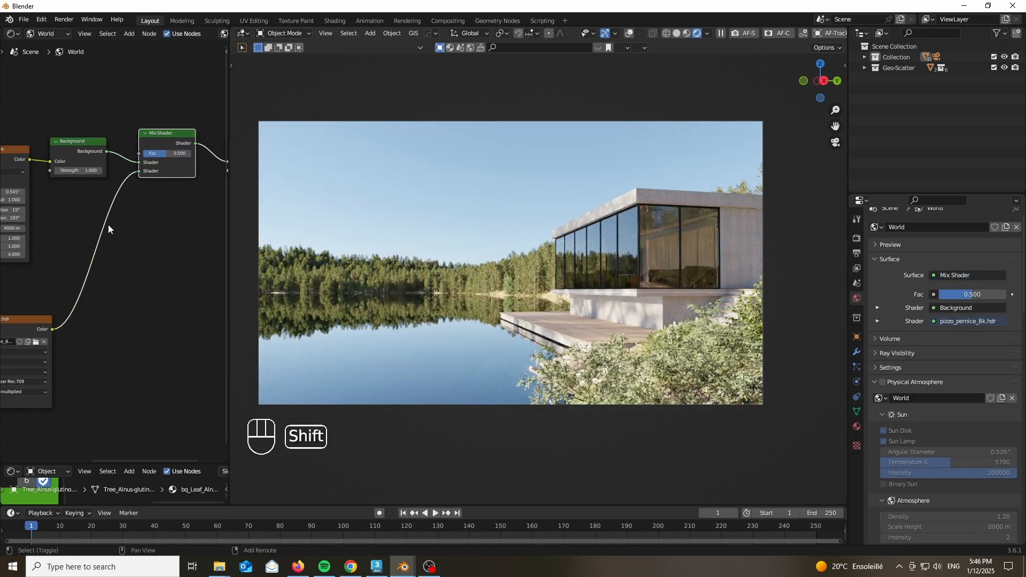
left_click(72, 141, "ctrl+shift")
left_click(169, 137, "ctrl+shift")
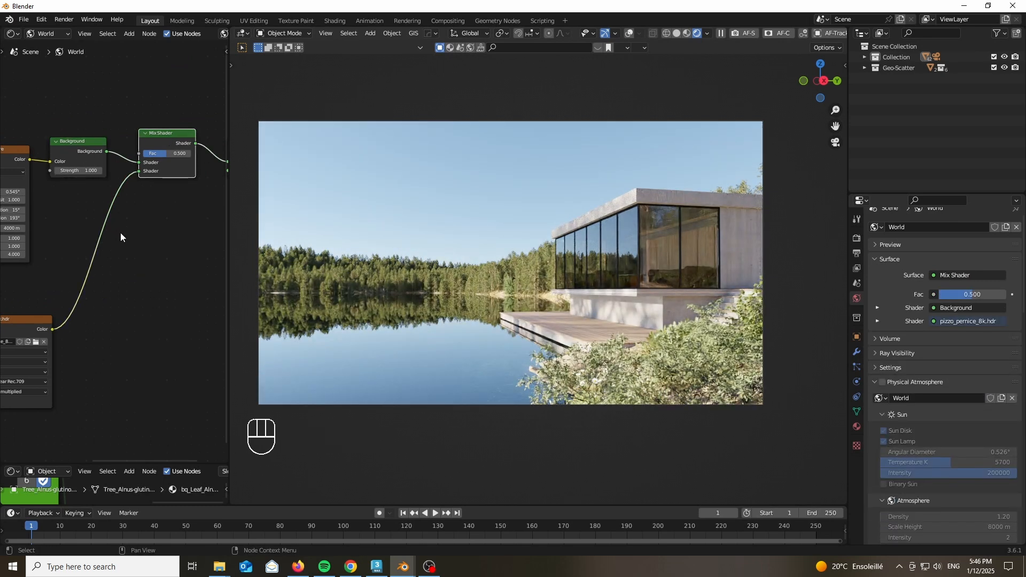
Snap the 3D cursor, add a cube near the lake house and turn on the viewport overlays.
middle_click_drag(622, 285, 657, 293, "shift")
scroll(321, 272, "up", 12)
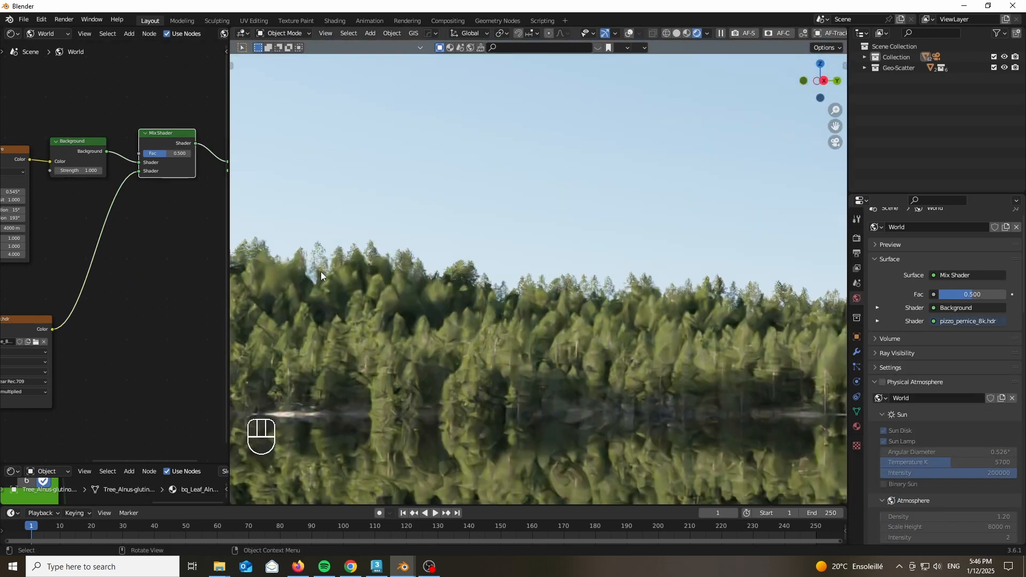
scroll(317, 269, "down", 7)
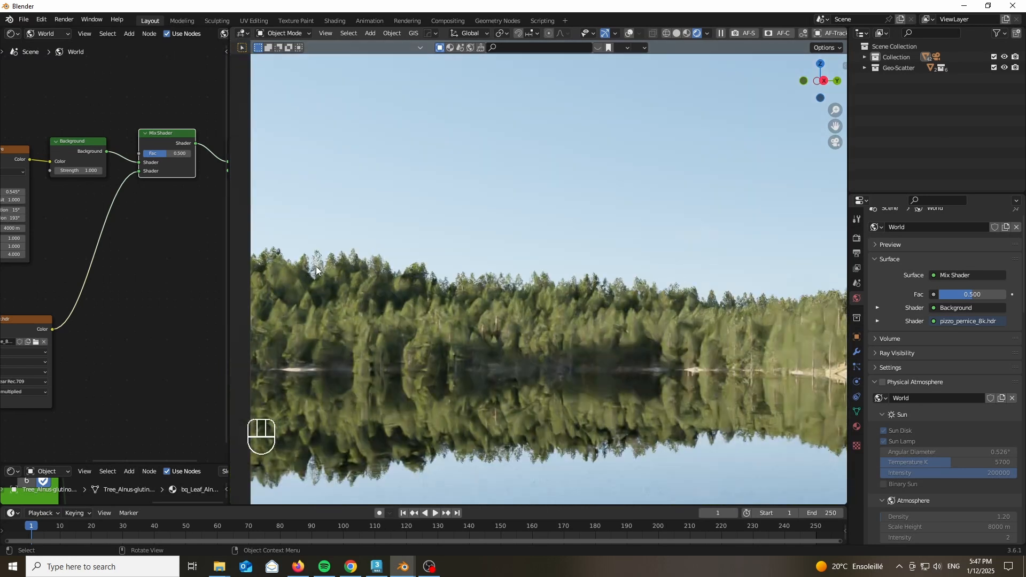
scroll(316, 267, "down", 5)
middle_click_drag(533, 268, 580, 253)
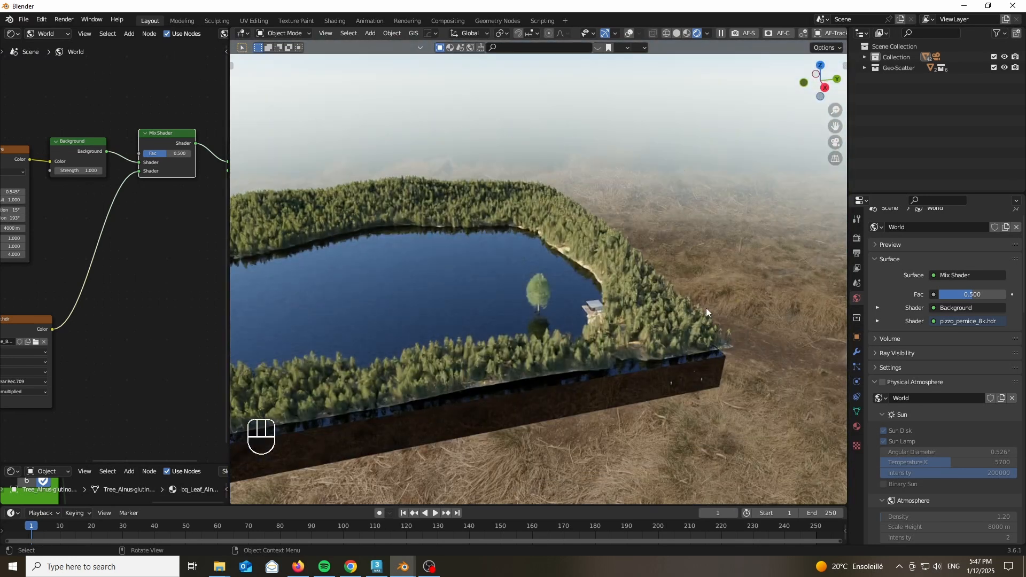
scroll(403, 289, "up", 3)
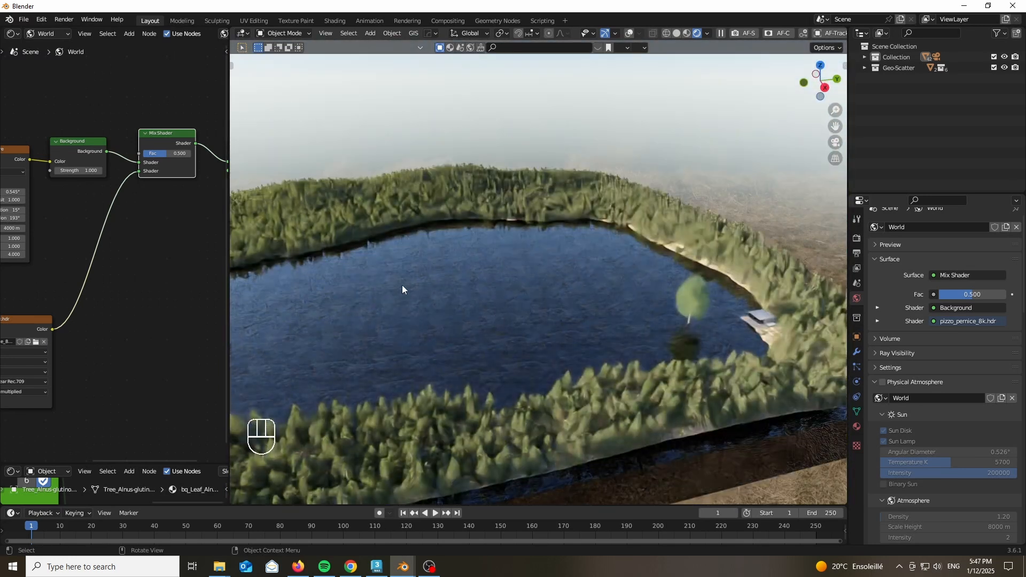
key("shift+s")
left_click(511, 210)
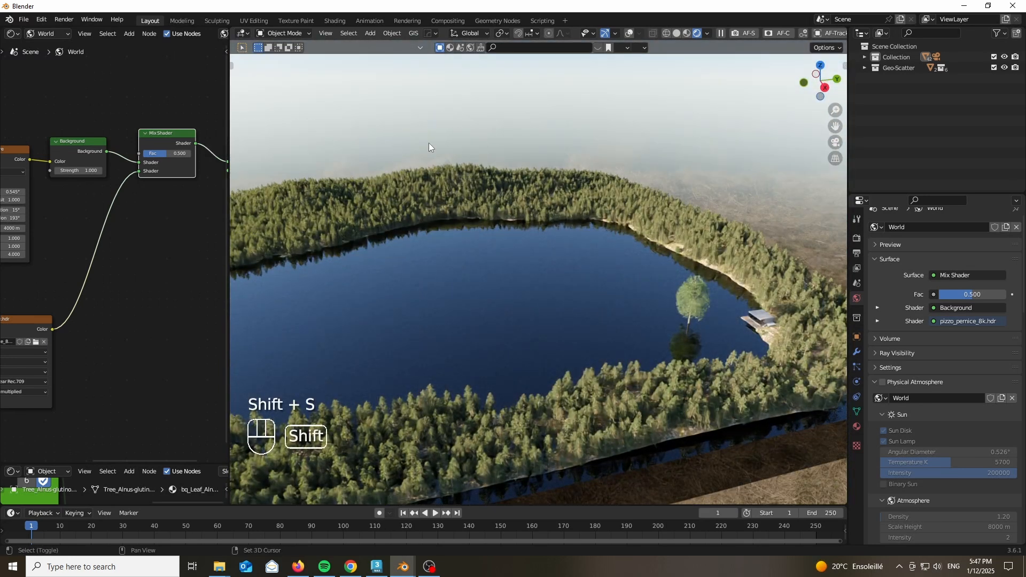
key("shift+a")
mouse_move(440, 145)
left_click(474, 154)
scroll(485, 274, "down", 6)
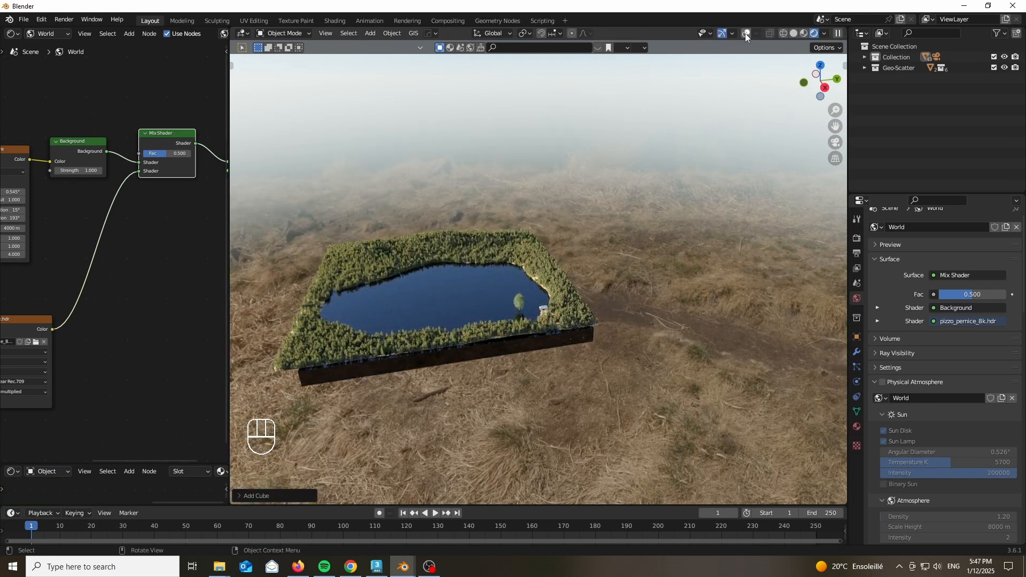
scroll(563, 305, "up", 5)
scroll(687, 268, "down", 5)
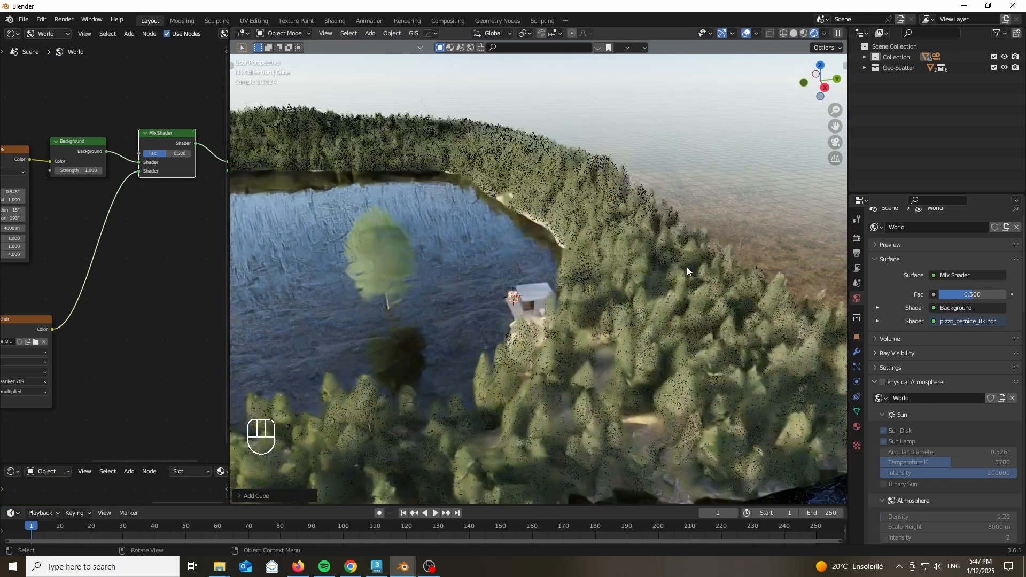
Widen the cube's mesh horizontally in Edit Mode, scale it by 10 and 3, and move it horizontally over the lake.
key("Tab")
key("a")
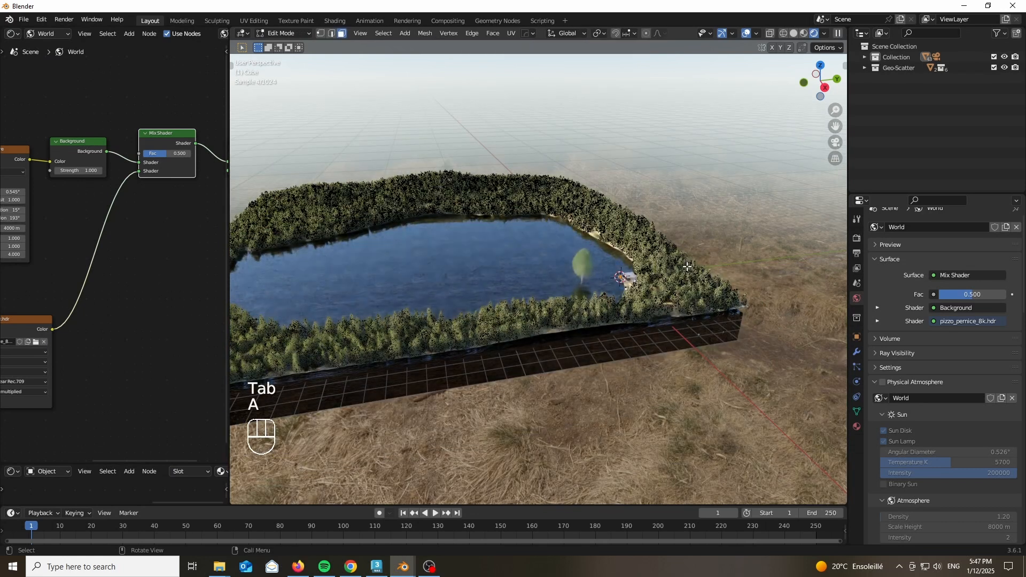
key("s")
key("shift+z")
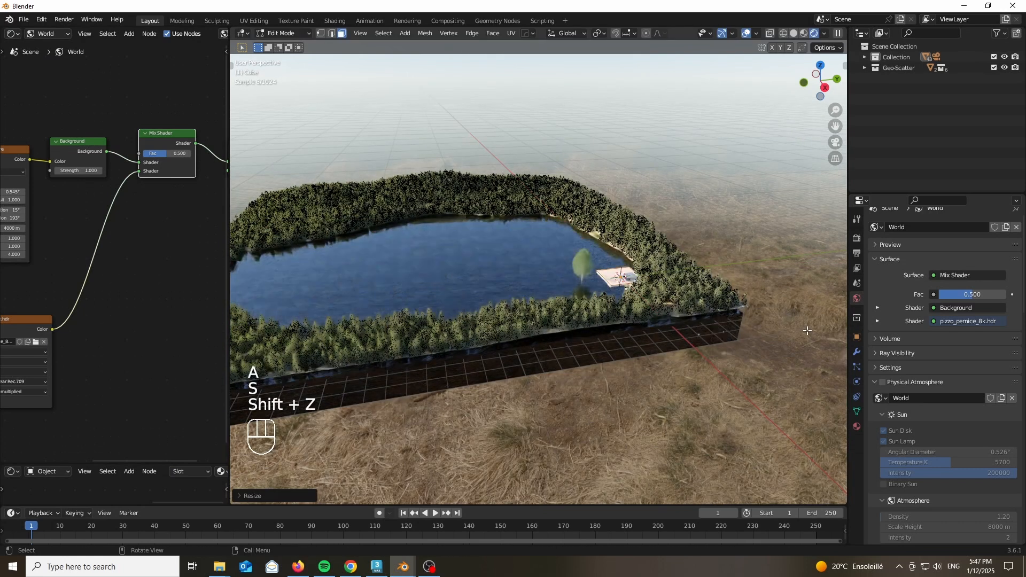
key("s")
key("1")
key("0")
key("Return")
key("s")
key("3")
key("Return")
key("g")
key("shift+z")
left_click(456, 233)
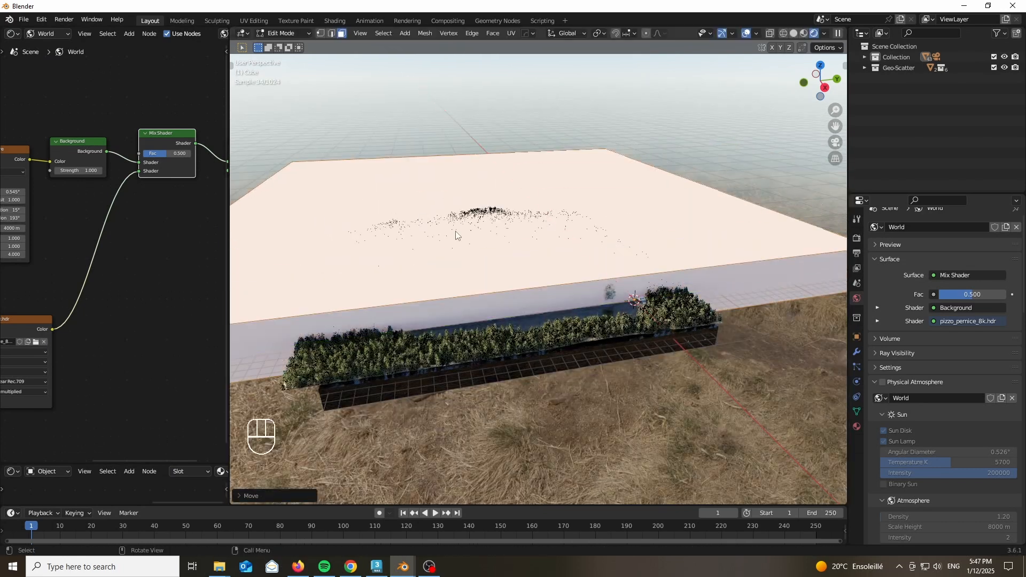
key("Tab")
Enlarge the object Shader Editor and replace the cube material's surface shader with a Principled Volume node connected to the Material Output.
left_click_drag(91, 464, 77, 60)
scroll(23, 243, "down", 6)
scroll(23, 242, "up", 2)
key("x")
key("shift+a")
type("svol")
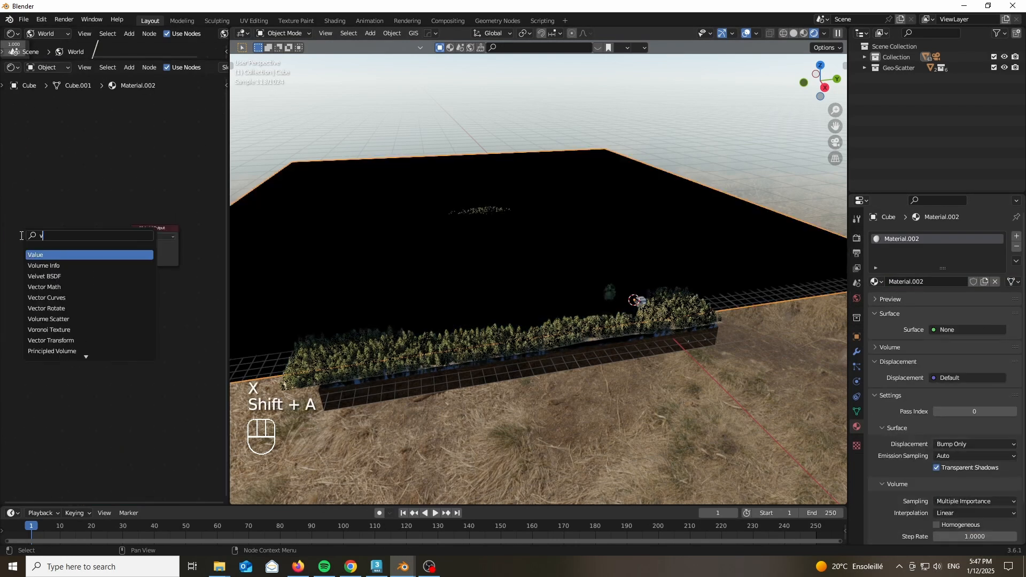
left_click(74, 273)
left_click(51, 241)
Try a Principled Volume density of 0.03, reduce it to 0.002 and view the fog through the camera.
scroll(6, 200, "up", 3)
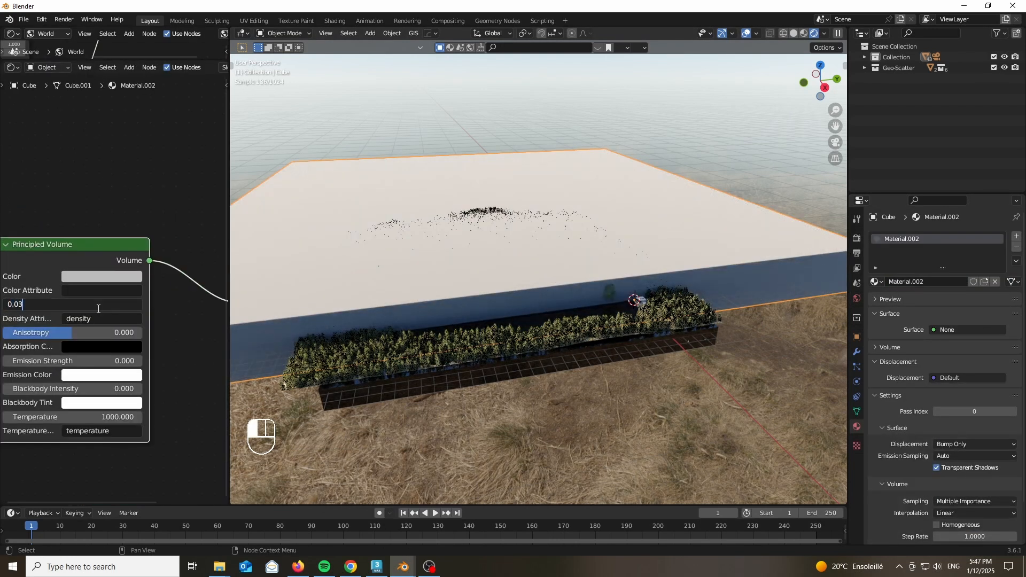
key("Return")
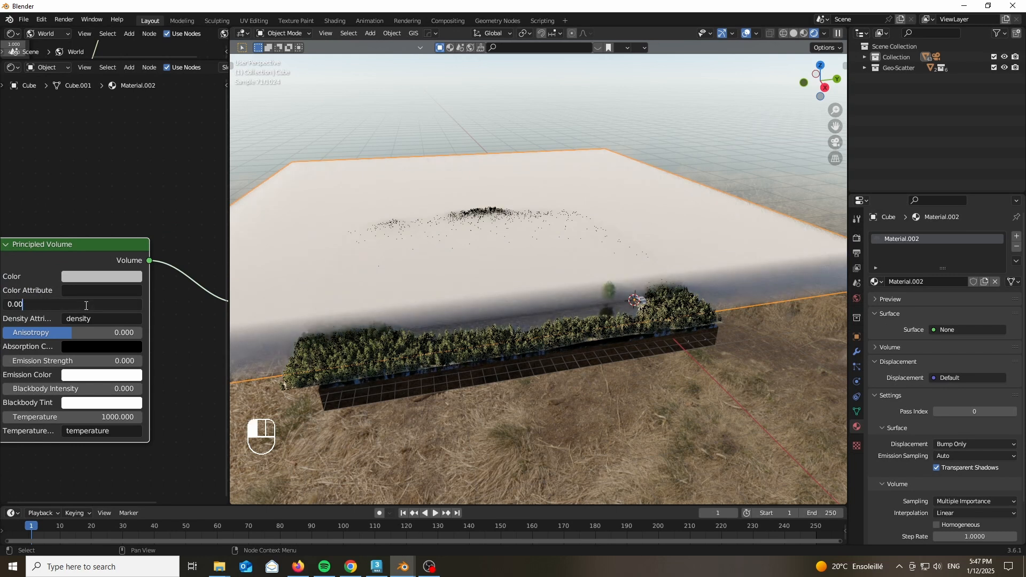
type("2")
key("Return")
key("KP_0")
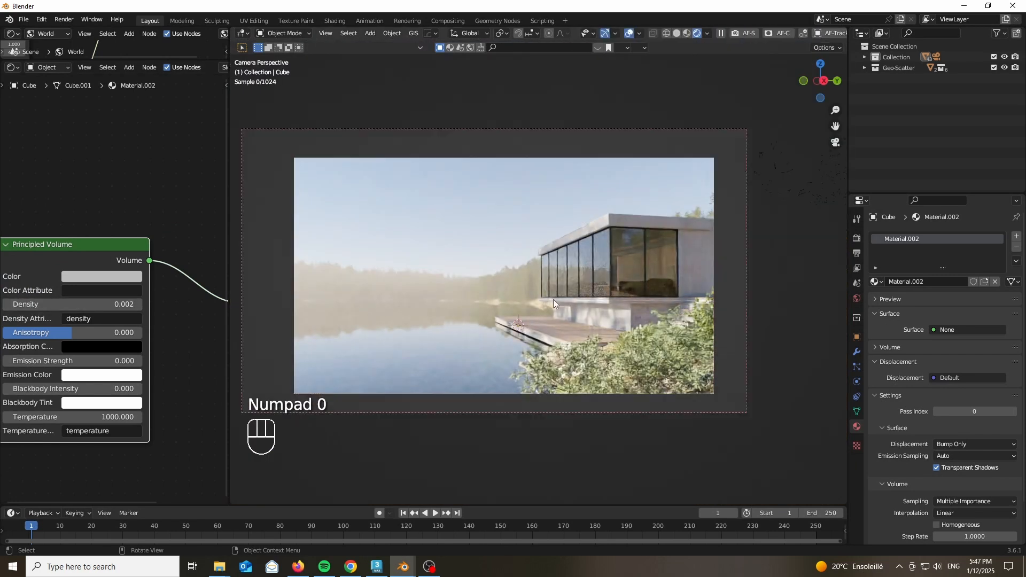
scroll(553, 301, "up", 1)
scroll(545, 293, "down", 1)
scroll(518, 302, "up", 1)
Set the Principled Volume density to 0.001.
middle_click_drag(79, 308, 125, 277)
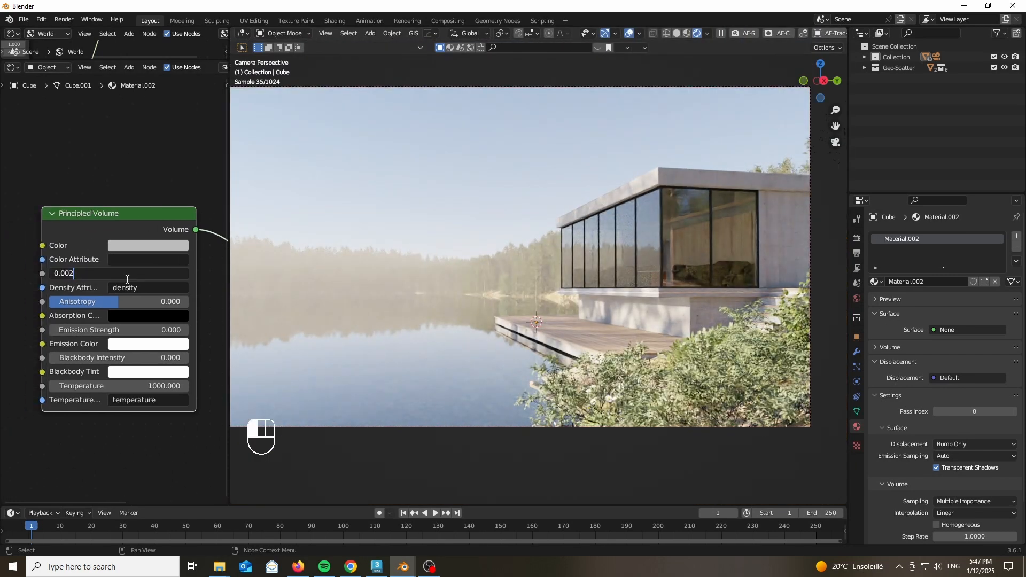
key("BackSpace")
type("1")
key("Return")
Brighten the volume's color and sample a light blue for it from the sky in the render.
left_click(155, 246)
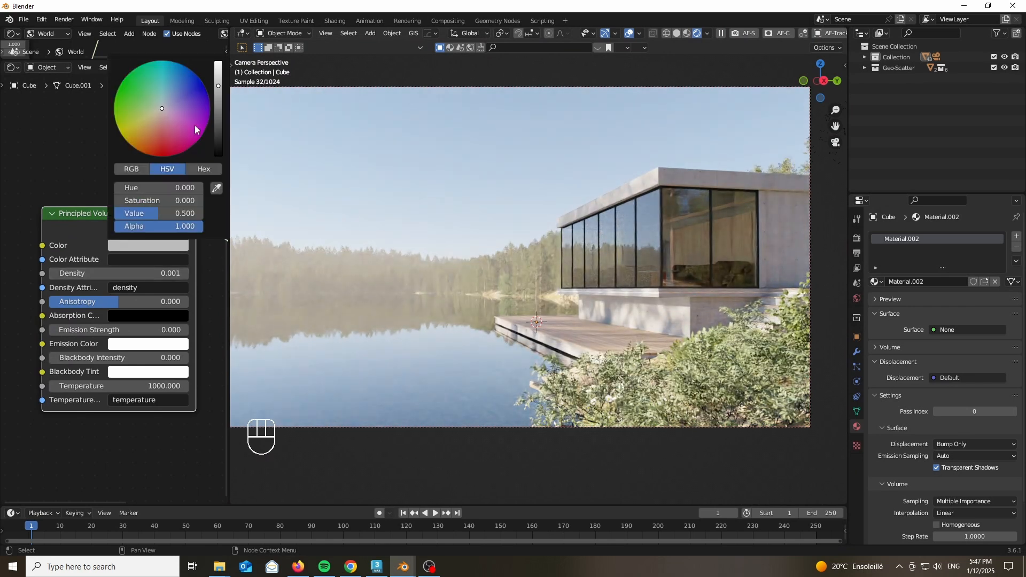
left_click_drag(218, 75, 218, 54)
left_click(215, 187)
left_click(436, 105)
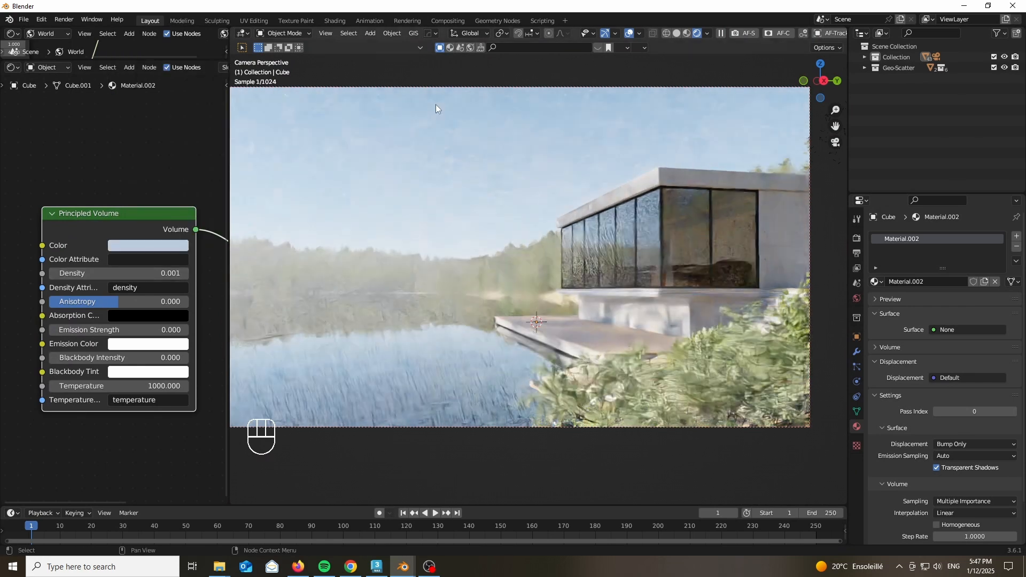
Set the volume's anisotropy to about 0.836 and lower its density below 0.001.
left_click_drag(119, 302, 170, 301)
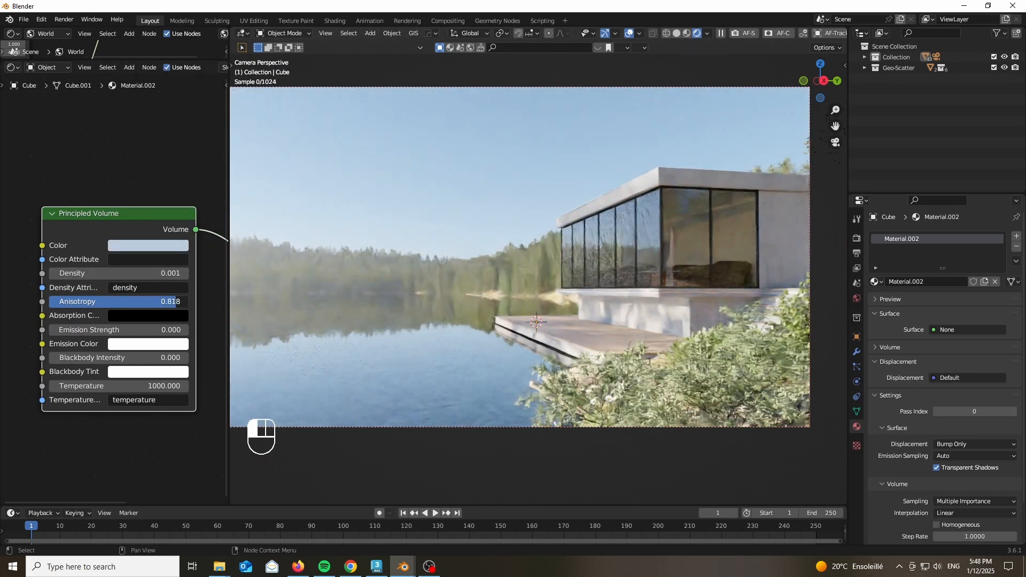
left_click(170, 273)
type("0.000")
key("Return")
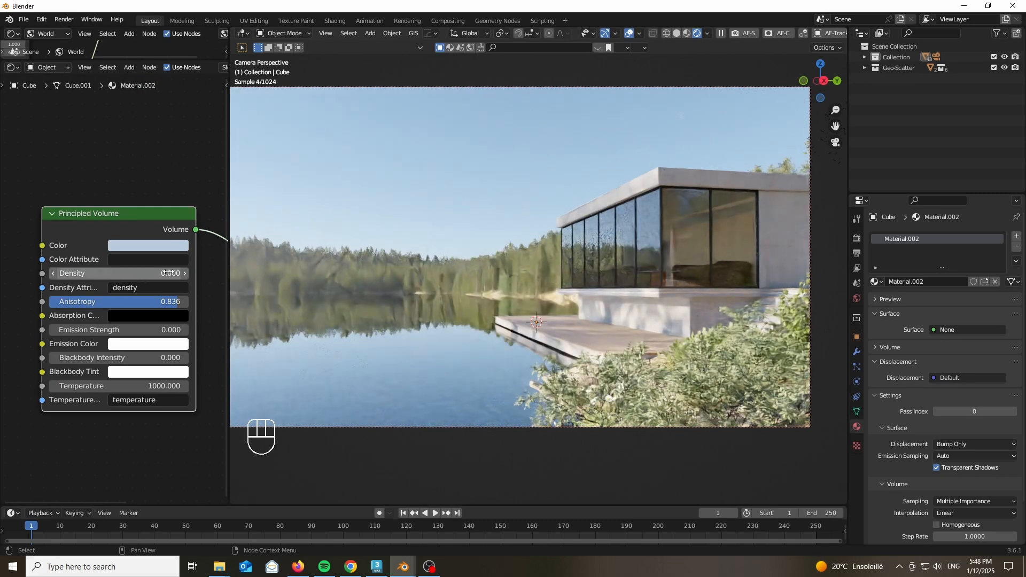
key("Return")
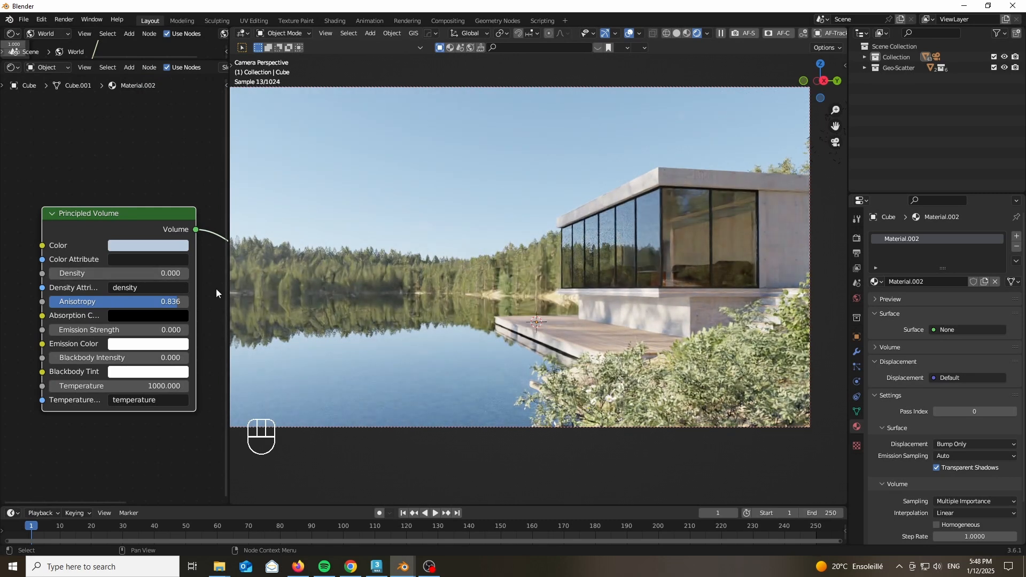
Try an emission strength of 0.0001 on the volume, fine-tune it and sample a light blue emission color from the sky.
scroll(559, 235, "down", 1)
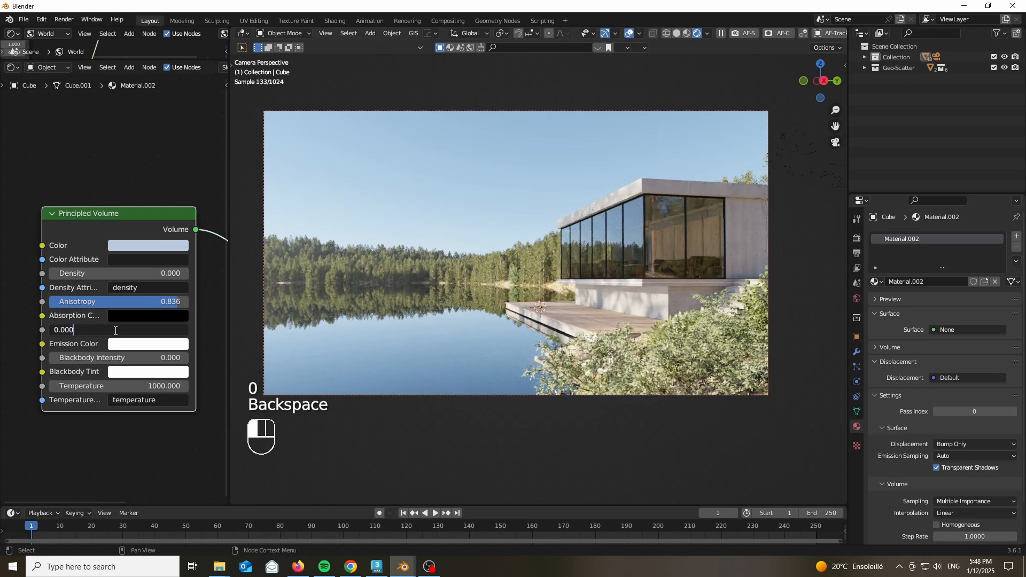
key("Return")
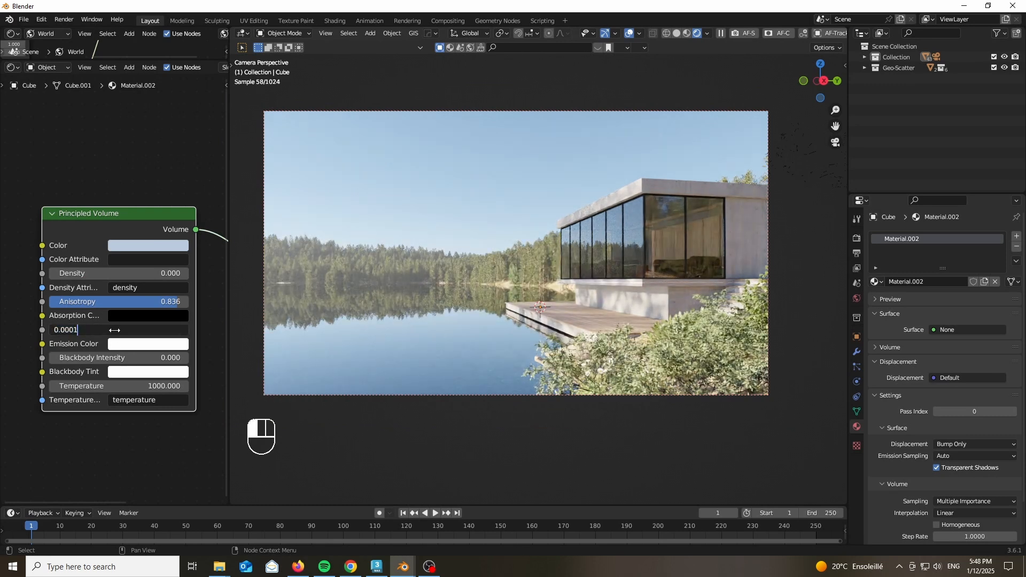
key("Return")
left_click(134, 348)
left_click(218, 286)
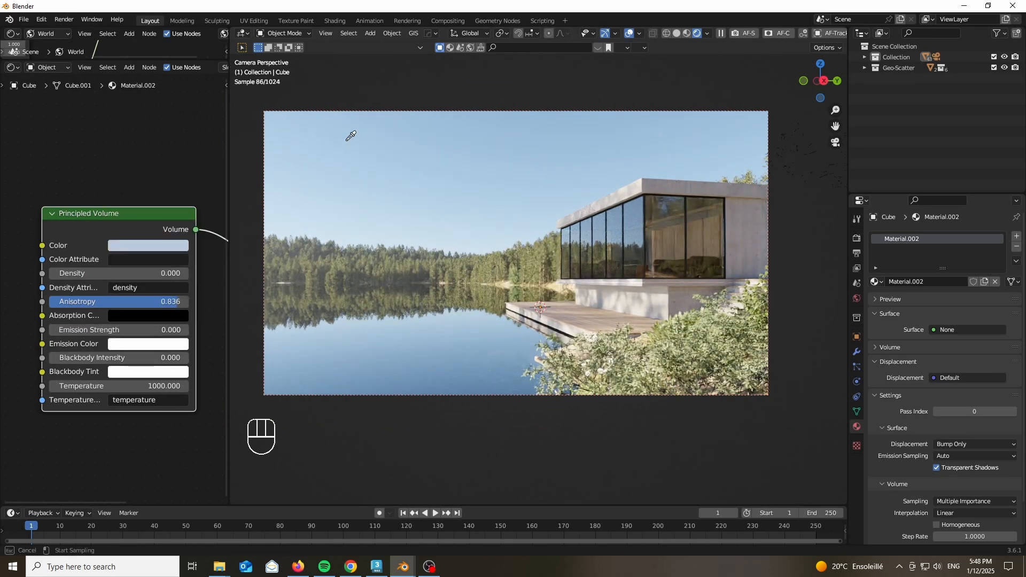
left_click(347, 139)
Examine the haze over the tree line and around the house in the rendered camera view.
scroll(401, 235, "up", 1)
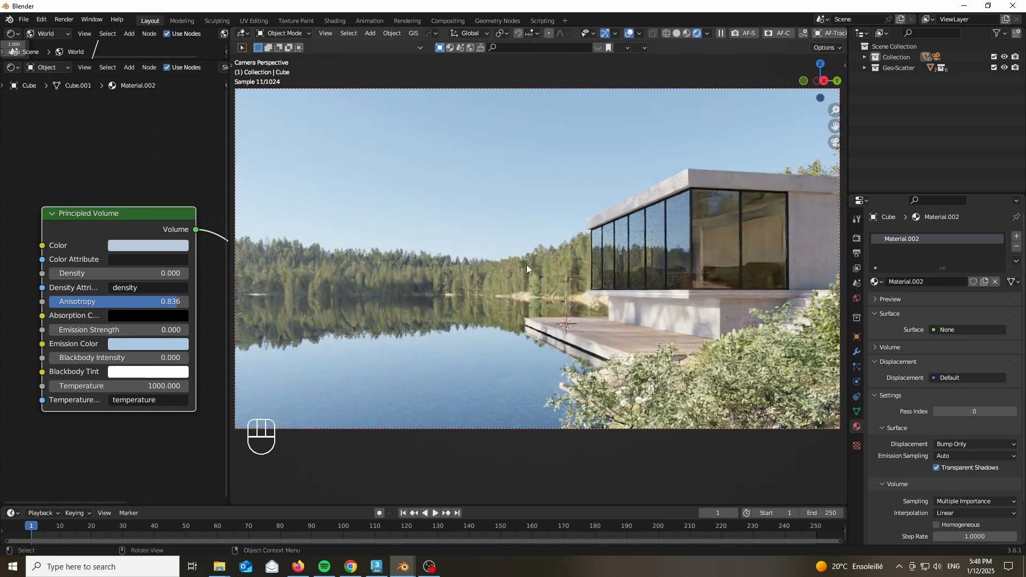
scroll(527, 264, "down", 1)
scroll(664, 190, "up", 5)
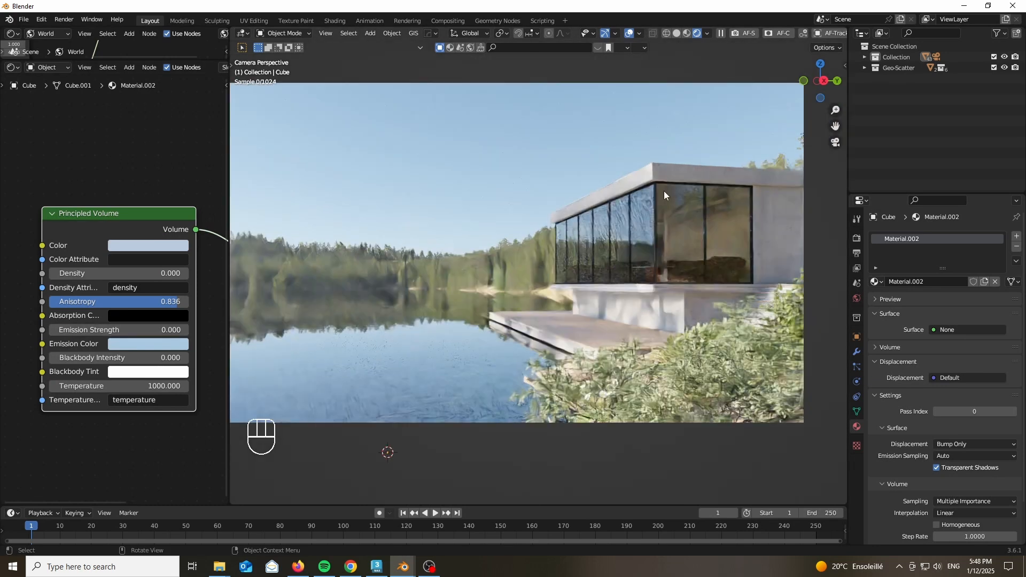
scroll(618, 168, "down", 2)
scroll(672, 167, "down", 2)
scroll(615, 191, "up", 3)
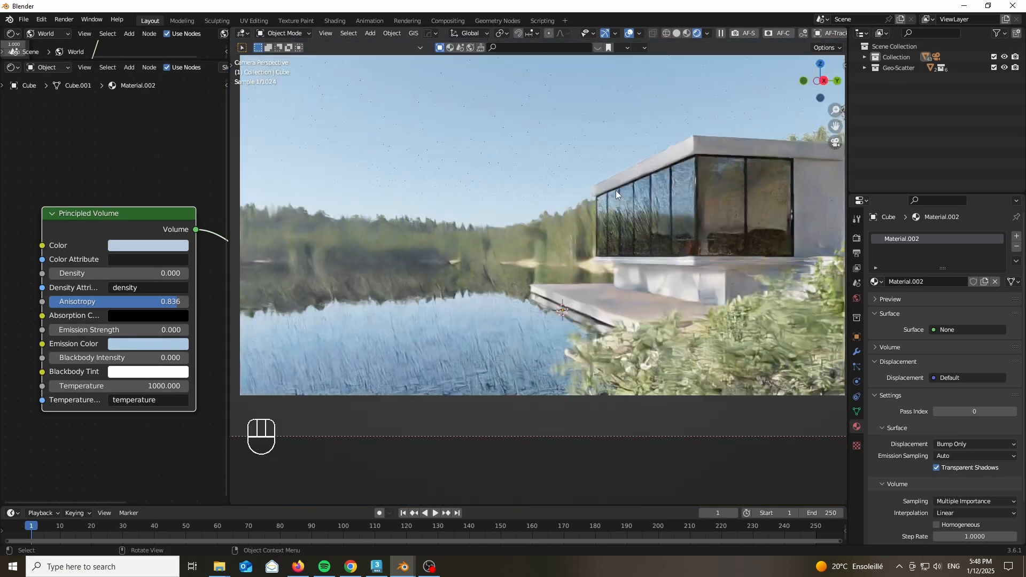
scroll(582, 270, "down", 1)
scroll(537, 163, "up", 1)
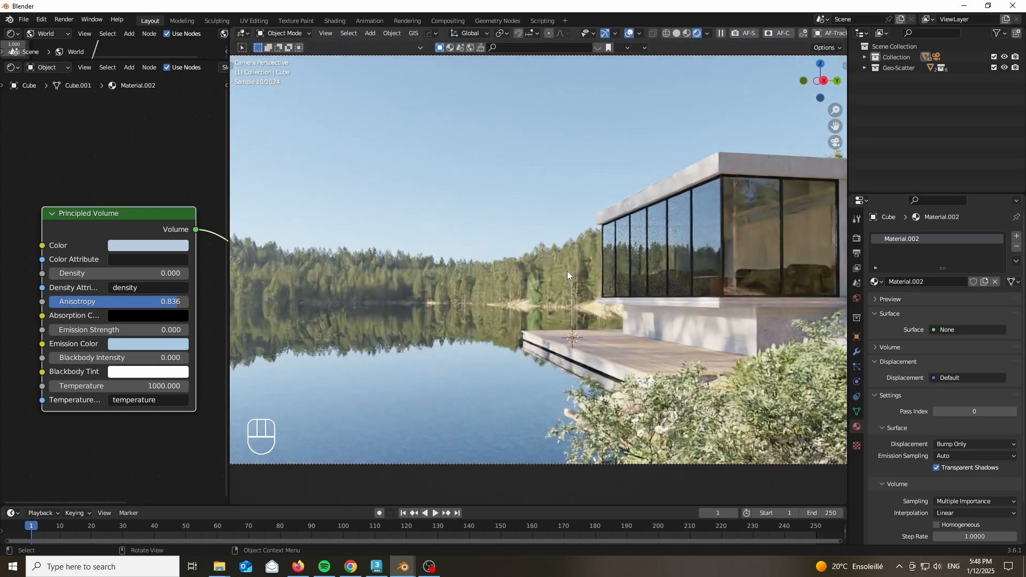
Set the fog cube's viewport display to Wire in its object properties.
scroll(561, 270, "down", 1)
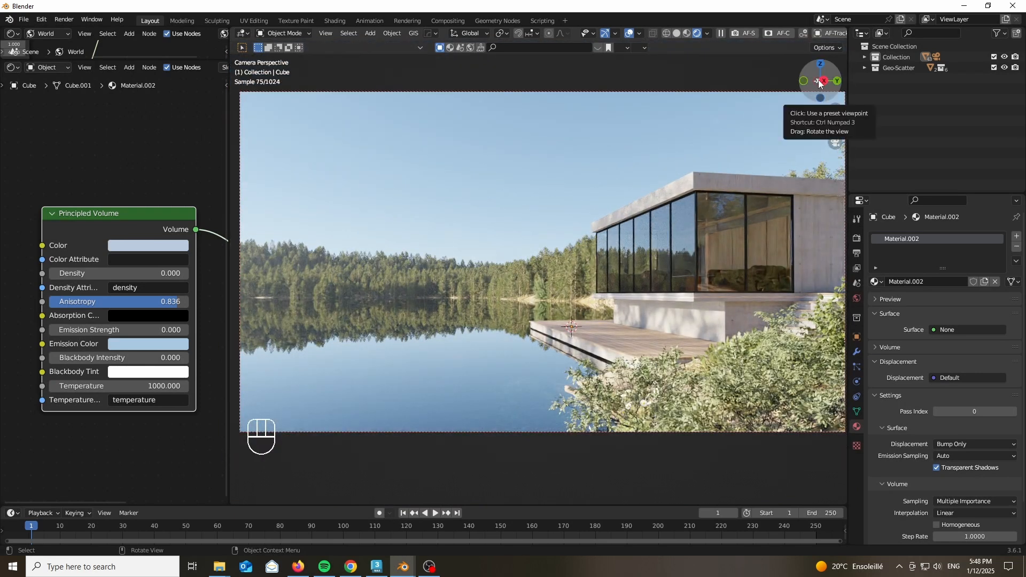
left_click_drag(819, 82, 915, 316)
left_click(857, 338)
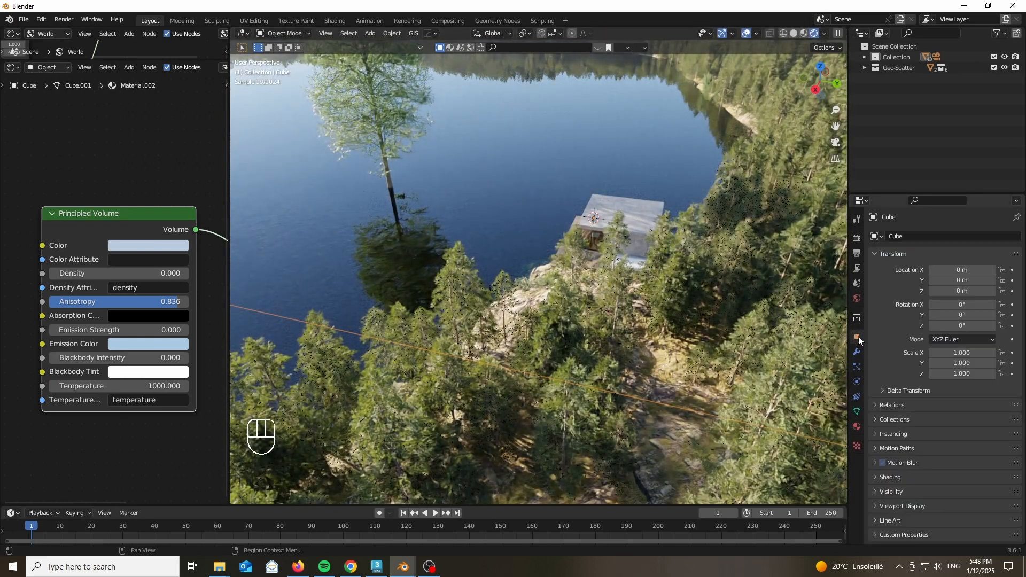
left_click(881, 490)
left_click(882, 504)
scroll(889, 485, "down", 5)
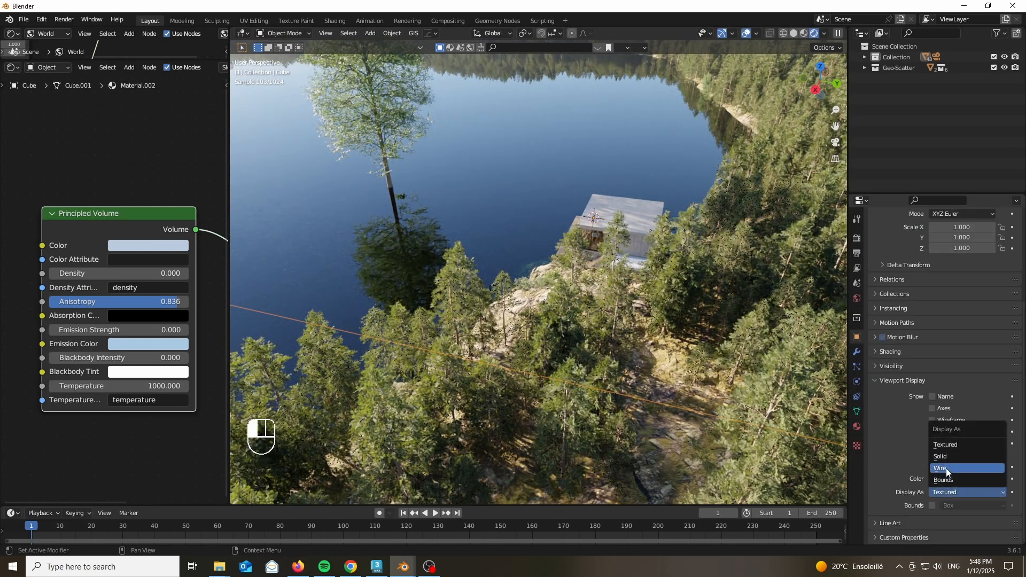
left_click(947, 473)
Move the alder tree standing in the lake horizontally so that it shades the bushes beside the house in the camera view.
left_click(369, 106)
middle_click_drag(604, 175, 632, 187)
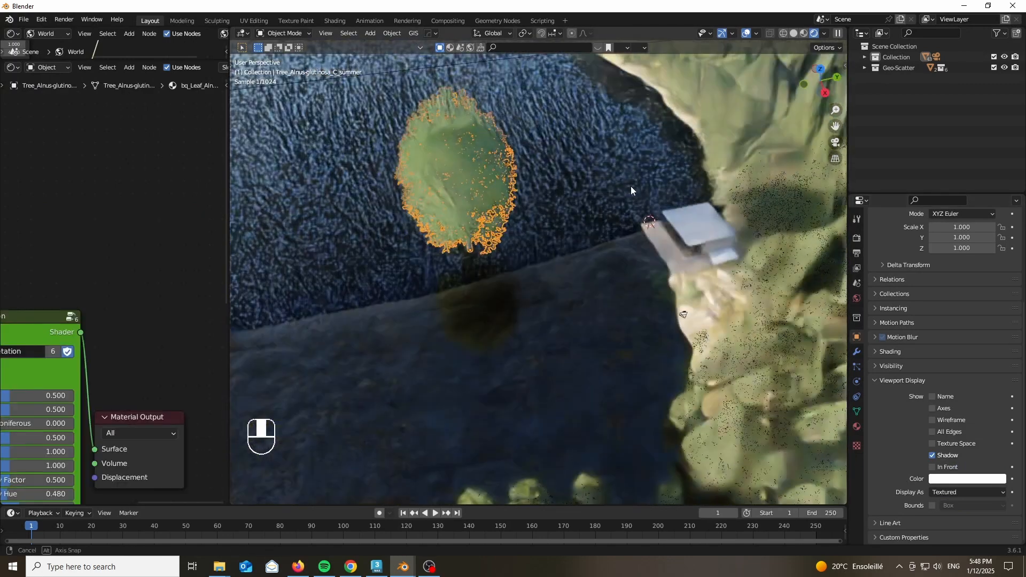
key("g")
key("shift+z")
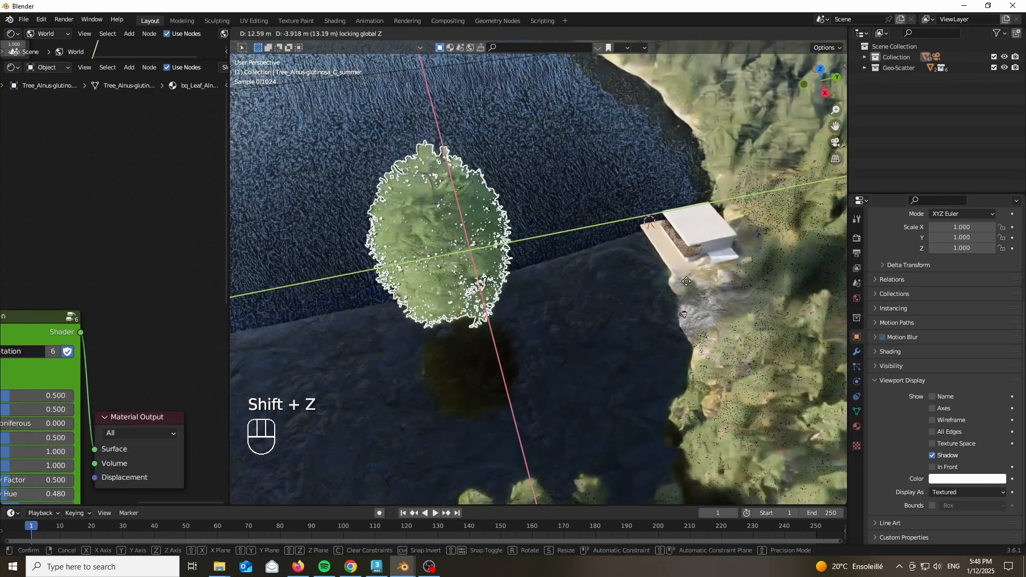
left_click(698, 261)
key("KP_0")
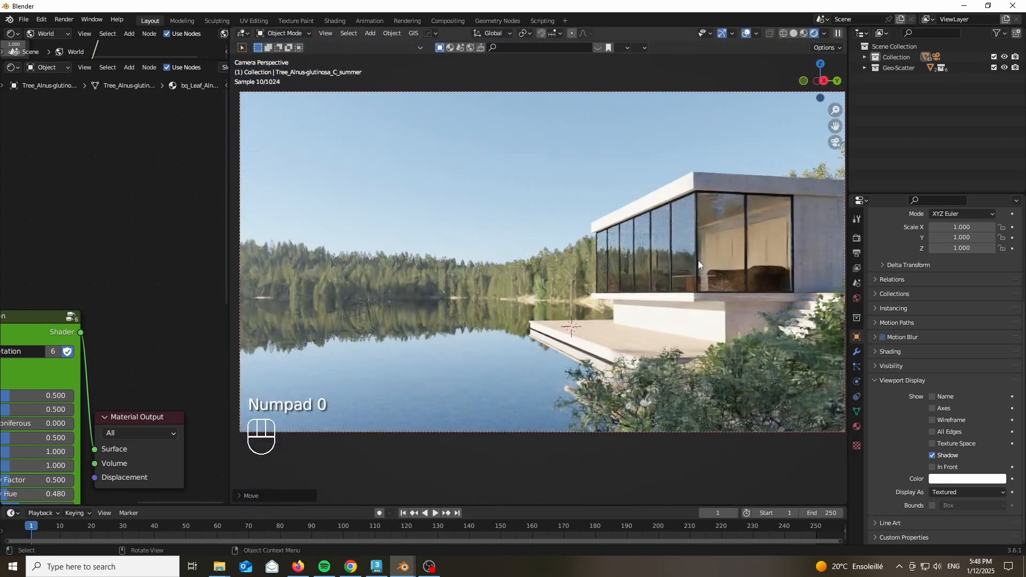
scroll(695, 244, "down", 1)
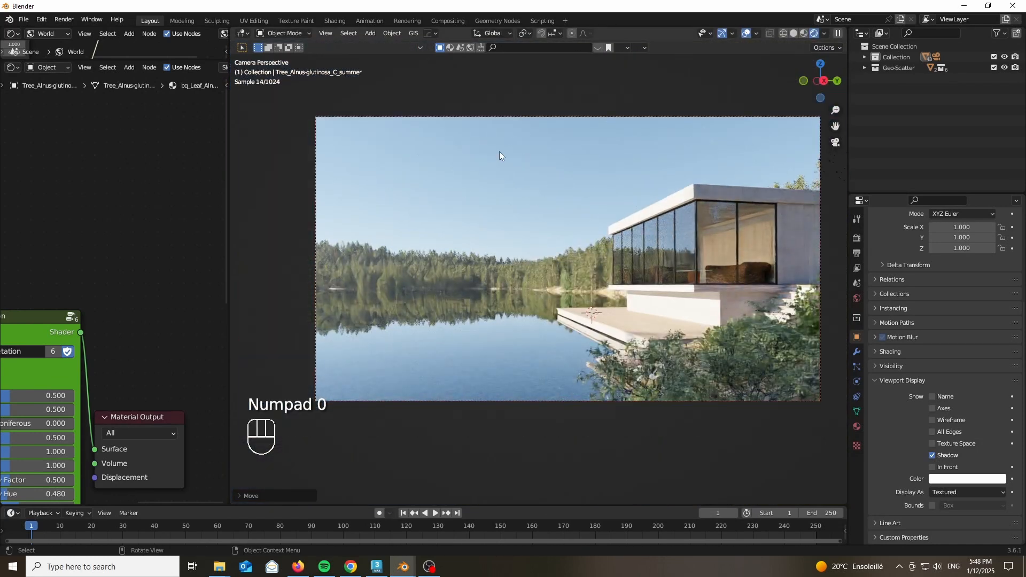
Import the lake-6543167 picture from the Skybox and Backplate Collection 1 folder as an image plane.
left_click(24, 22)
mouse_move(73, 160)
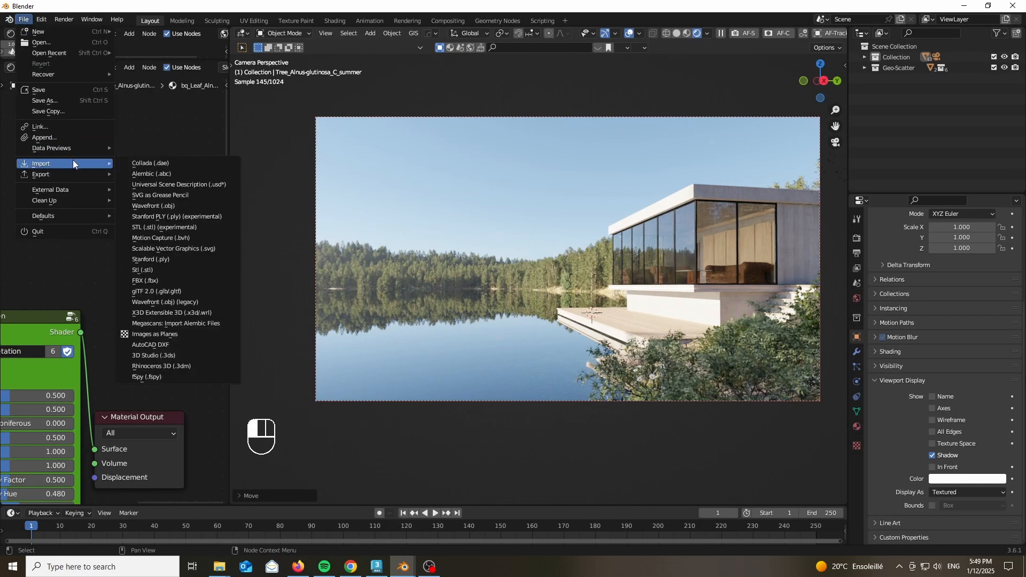
left_click(170, 334)
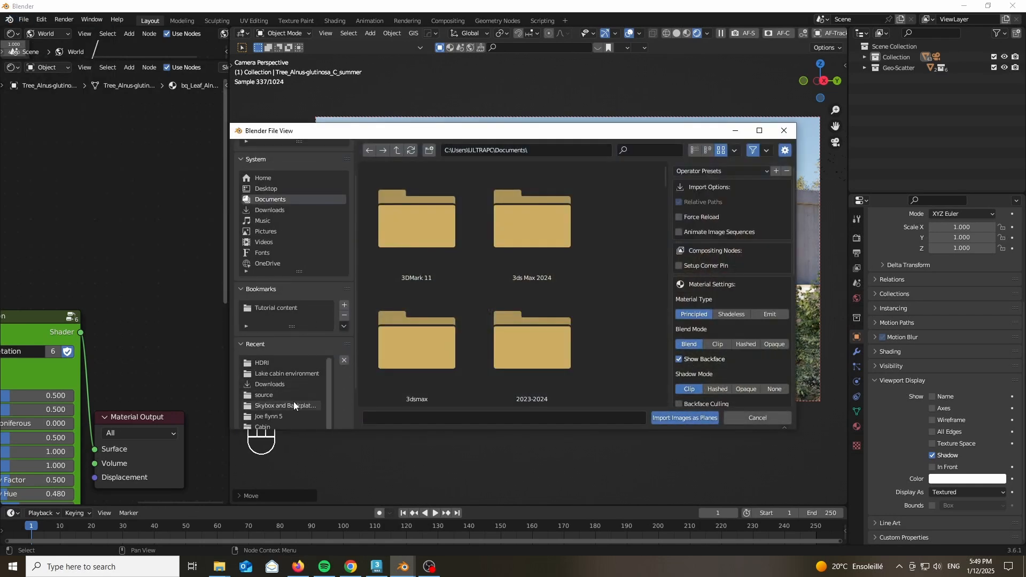
left_click(294, 405)
scroll(483, 284, "down", 5)
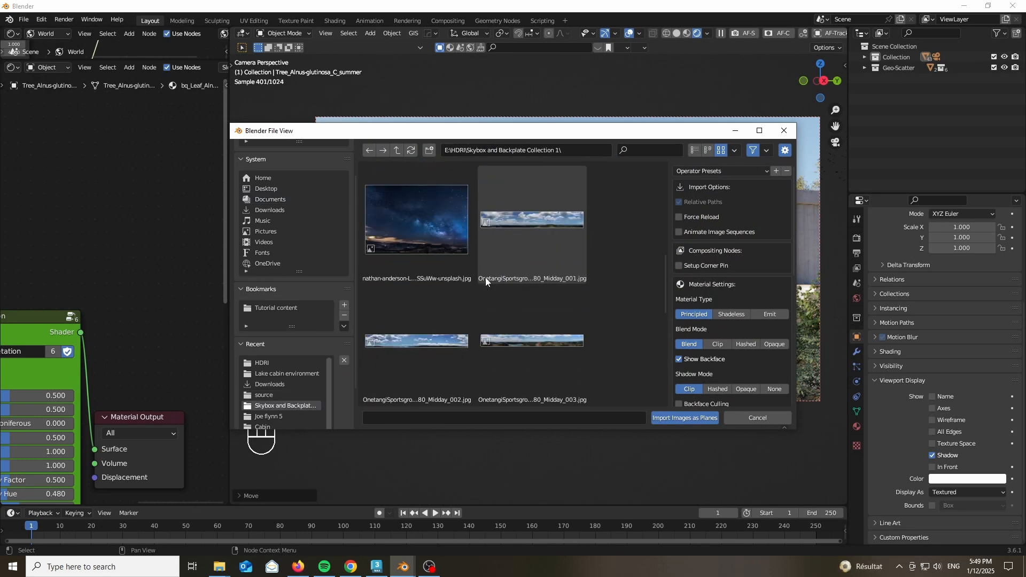
scroll(454, 262, "up", 3)
double_click(422, 216)
Scale the imported image plane up by a factor of 100 and then by another factor of 5.
type("s")
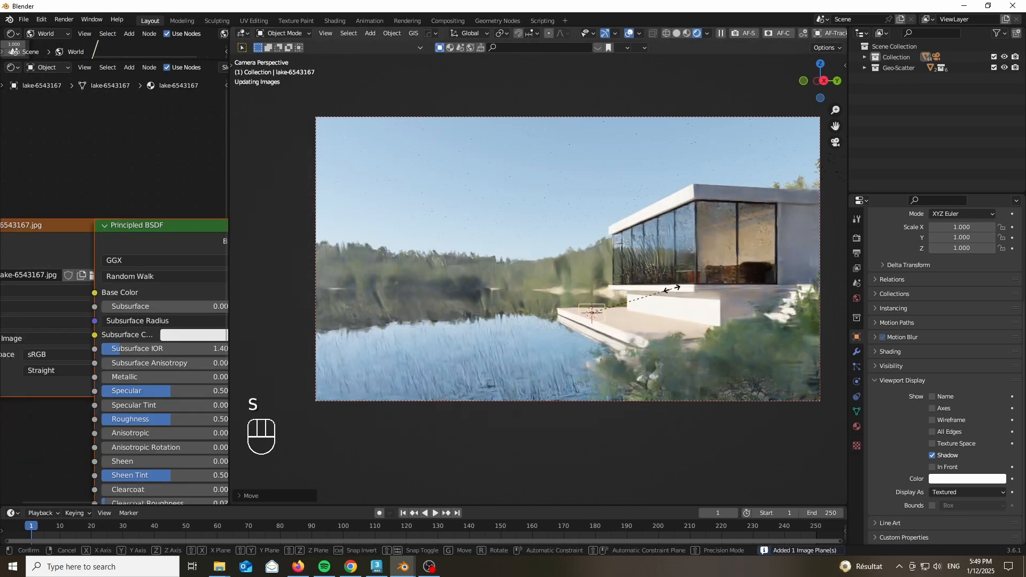
type("100")
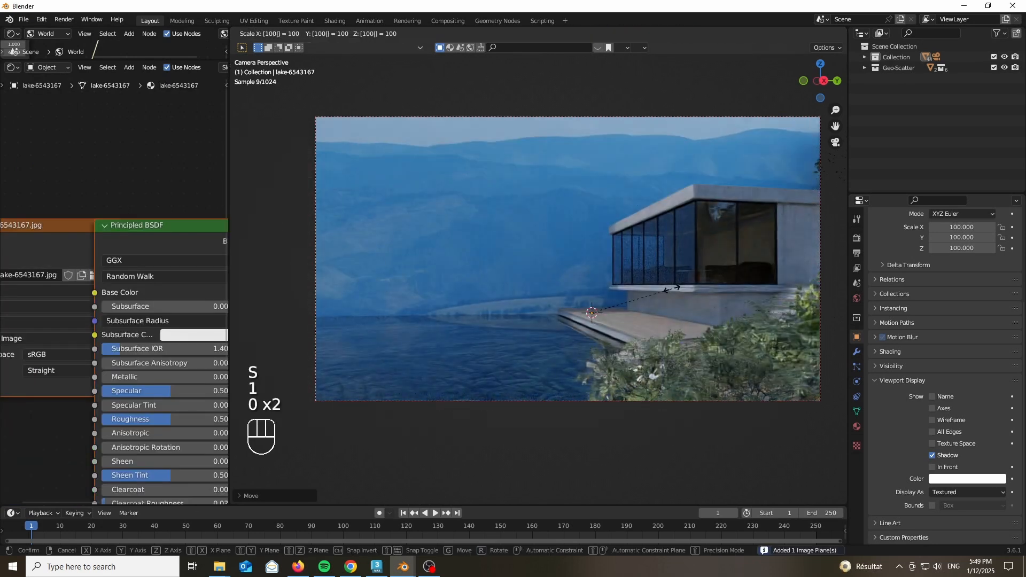
key("Return")
type("s5")
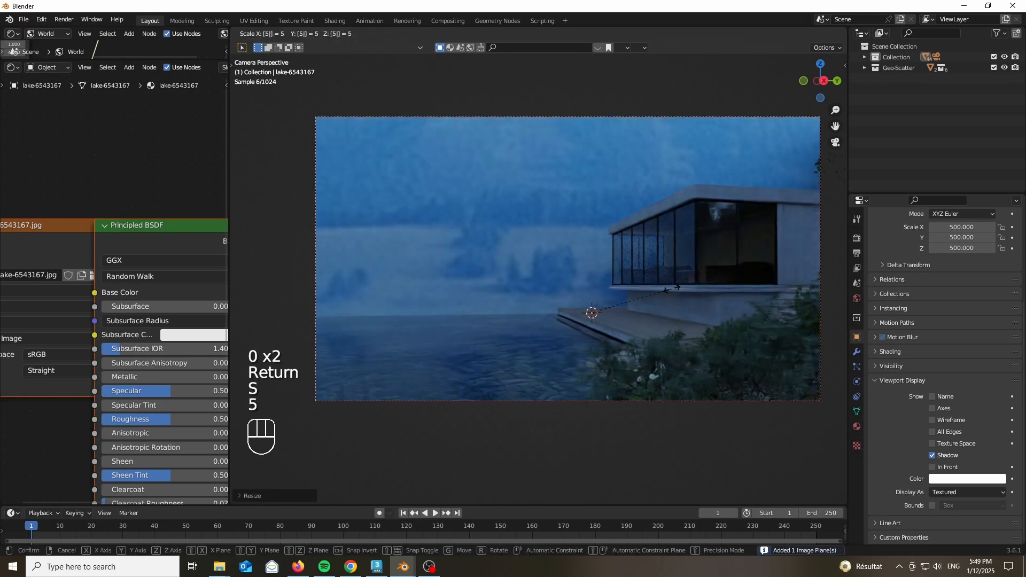
key("Return")
Make the image plane visible only to camera rays by disabling diffuse, glossy, transmission, volume scatter and shadow visibility.
left_click(891, 366)
left_click(941, 417)
left_click(942, 405)
left_click(940, 394)
left_click(938, 381)
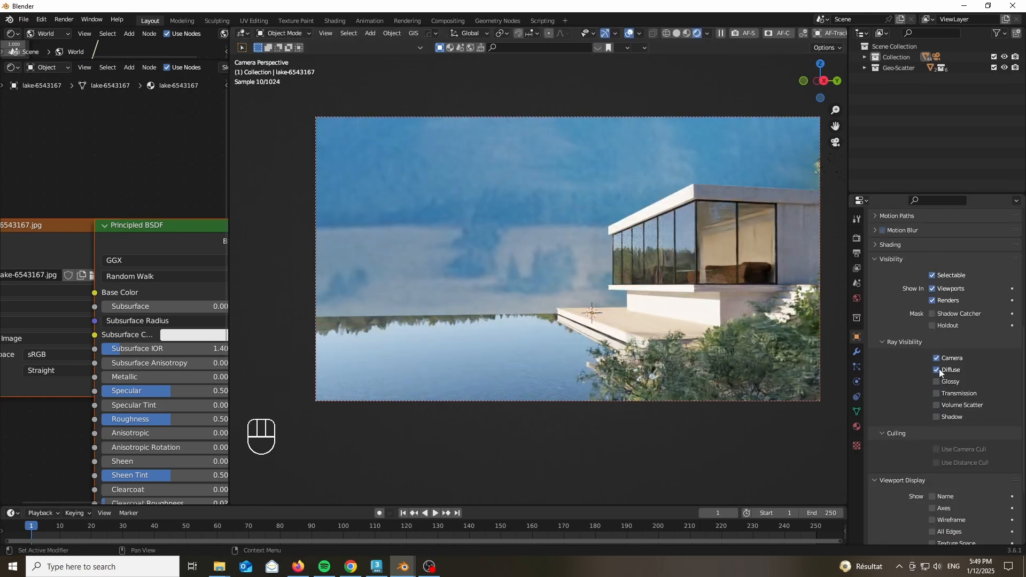
left_click(939, 370)
Move the image plane horizontally behind the tree line, turn it about the vertical axis towards the camera and resize it.
key("g")
key("shift+z")
key("KP_0")
key("r")
key("z")
key("s")
key("g")
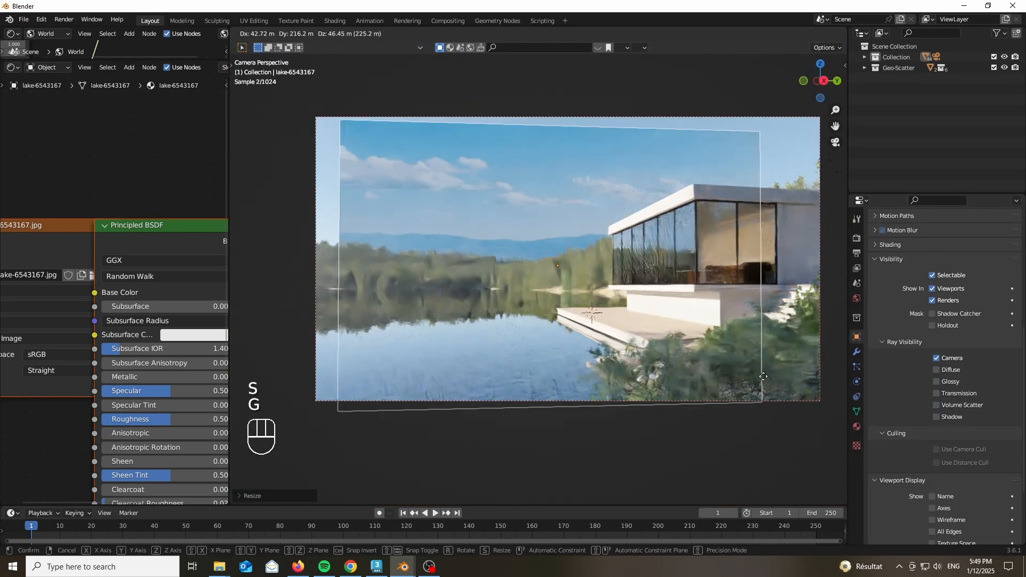
left_click(775, 363)
Fine-tune the plane's rotation about Z, scale and position until it covers the whole camera frame.
key("r")
key("z")
left_click(788, 358)
key("s")
left_click(832, 382)
key("g")
left_click(838, 401)
Feed the image color into the backdrop shader's emission and lower the plane about 7 m along Z.
scroll(123, 150, "down", 4)
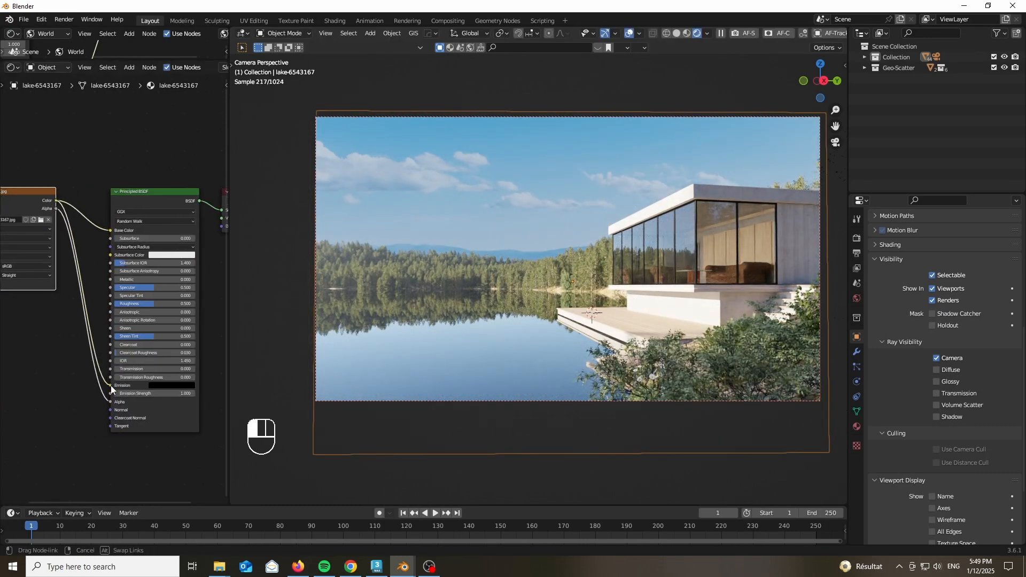
left_click_drag(111, 386, 110, 386)
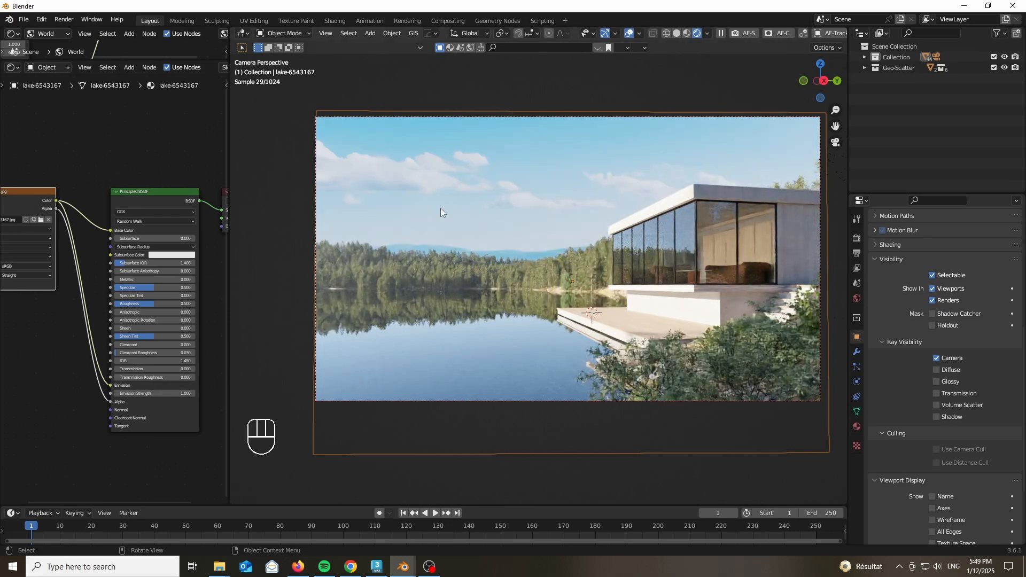
key("g")
key("z")
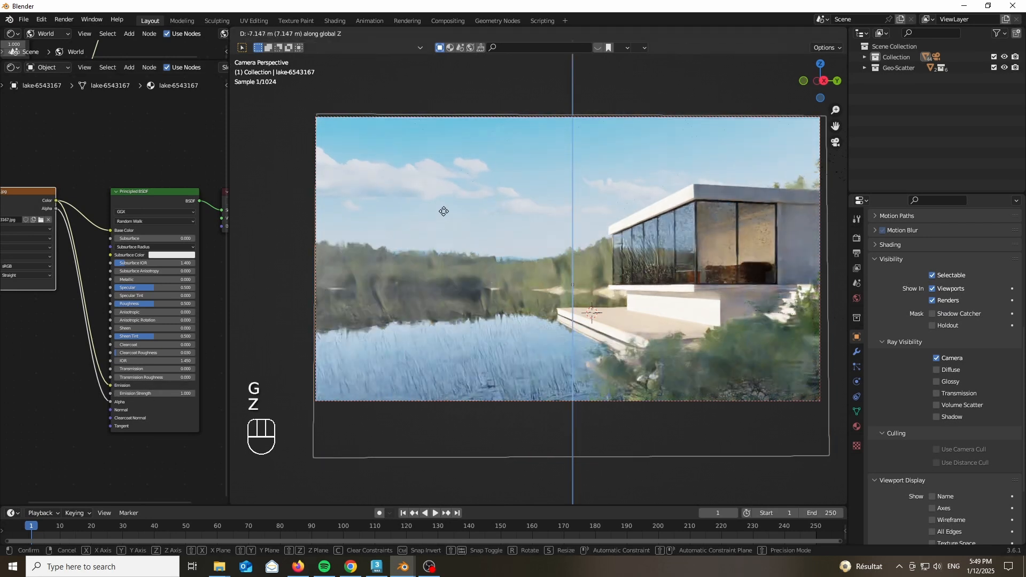
left_click(445, 212)
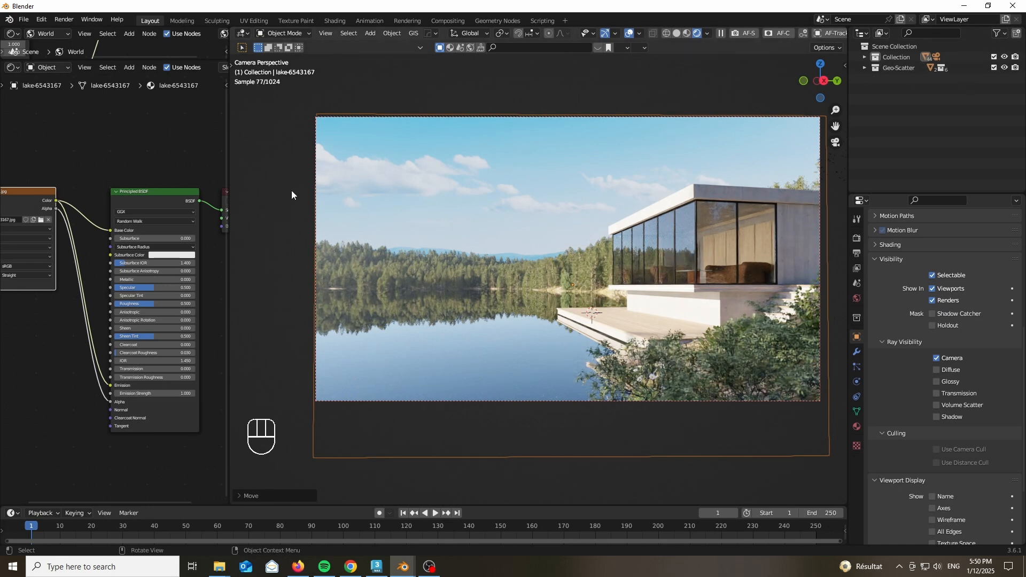
Set the backdrop shader's metallic to 1 and insert a Brightness/Contrast node between the image and its base color and emission.
scroll(98, 296, "up", 1)
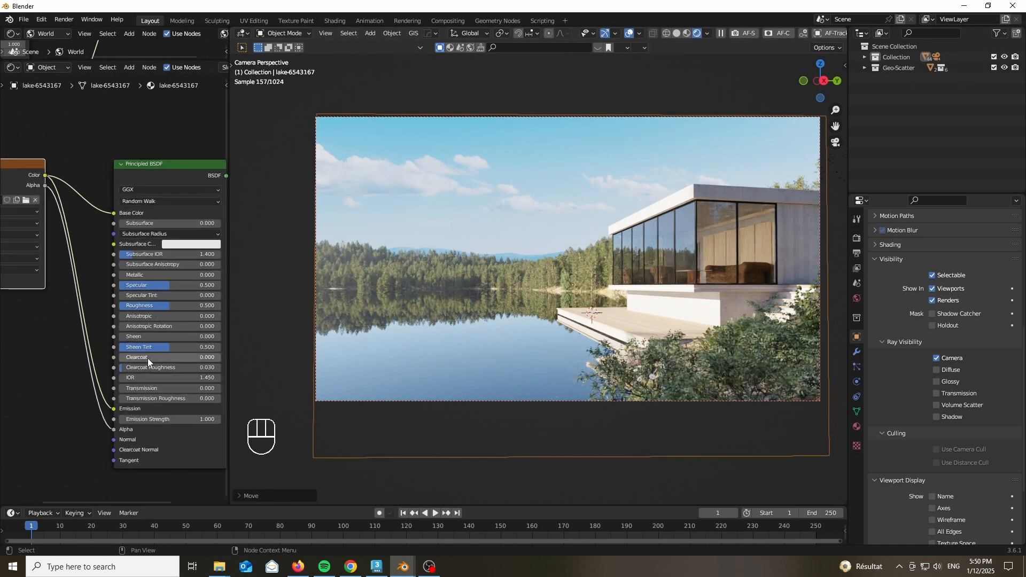
left_click_drag(176, 275, 219, 276)
key("shift+a")
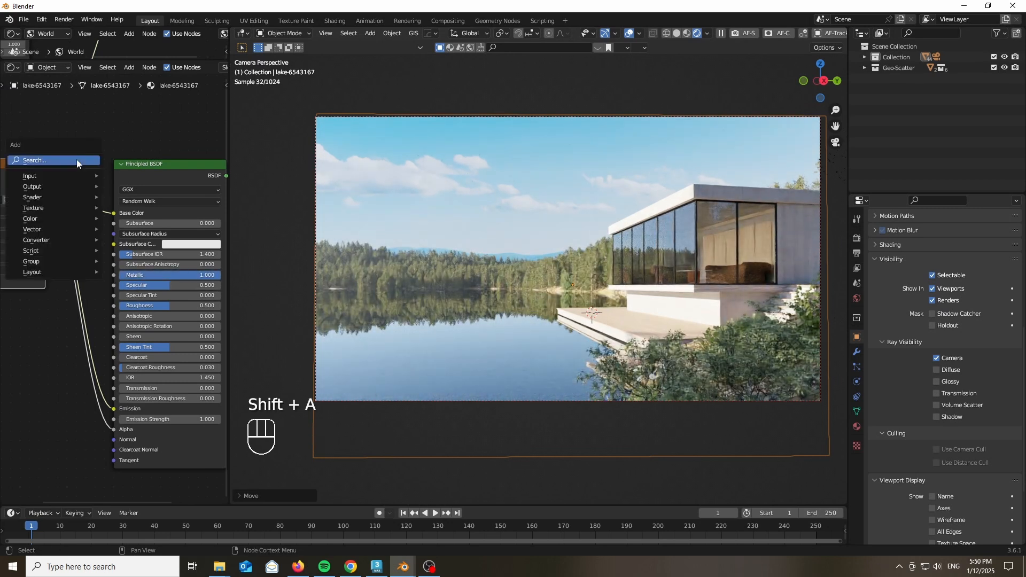
type("br")
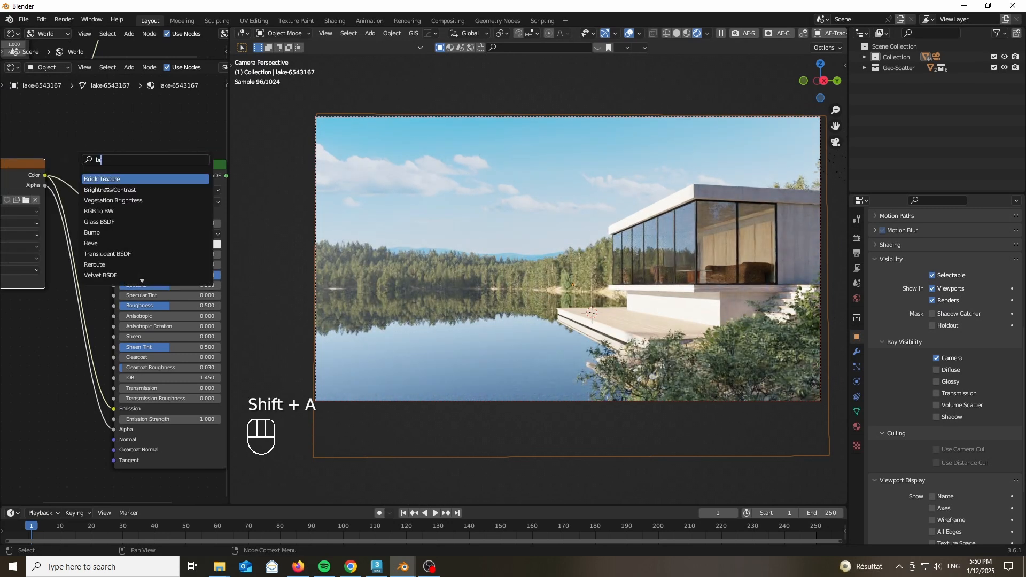
left_click(106, 190)
left_click(145, 172)
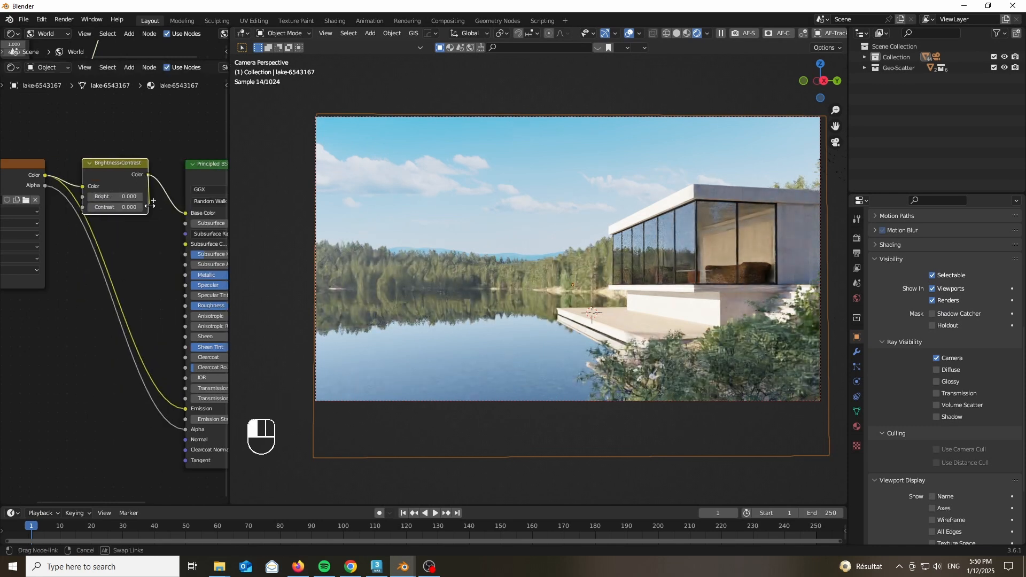
left_click_drag(150, 205, 186, 409)
Set the brightness of the backdrop's Brightness/Contrast node to -0.1.
scroll(120, 243, "up", 2)
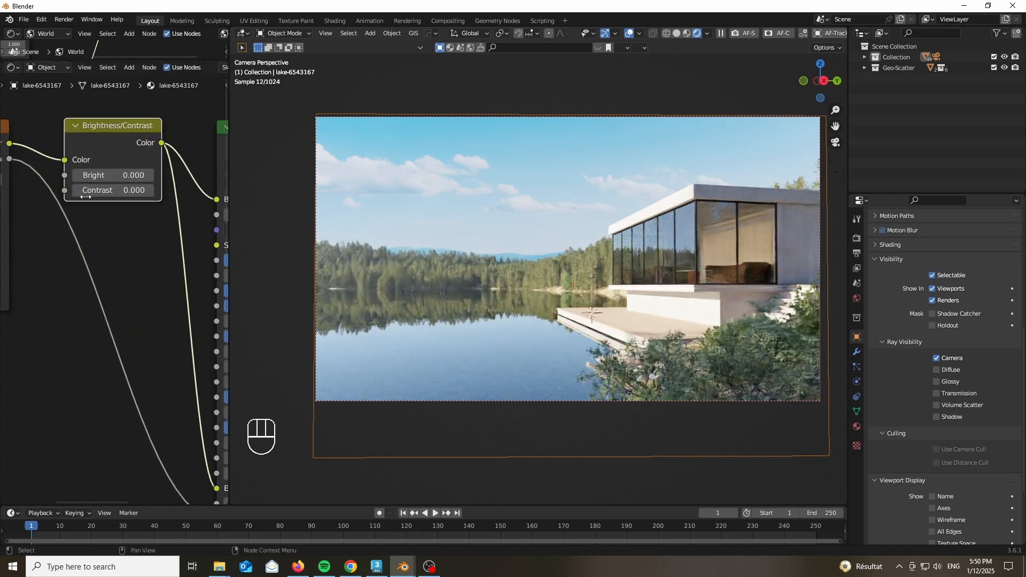
left_click(77, 175)
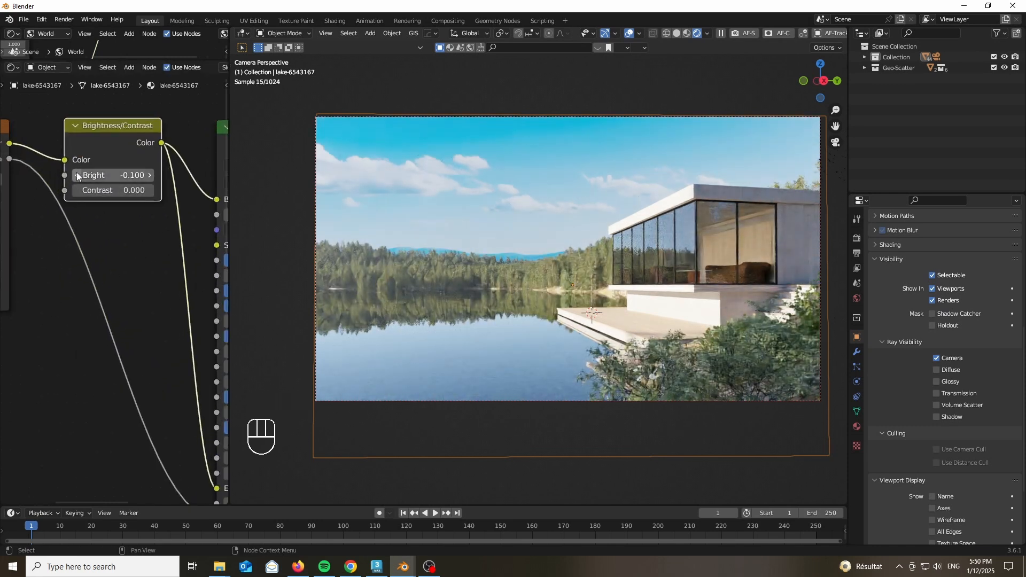
scroll(127, 158, "down", 2)
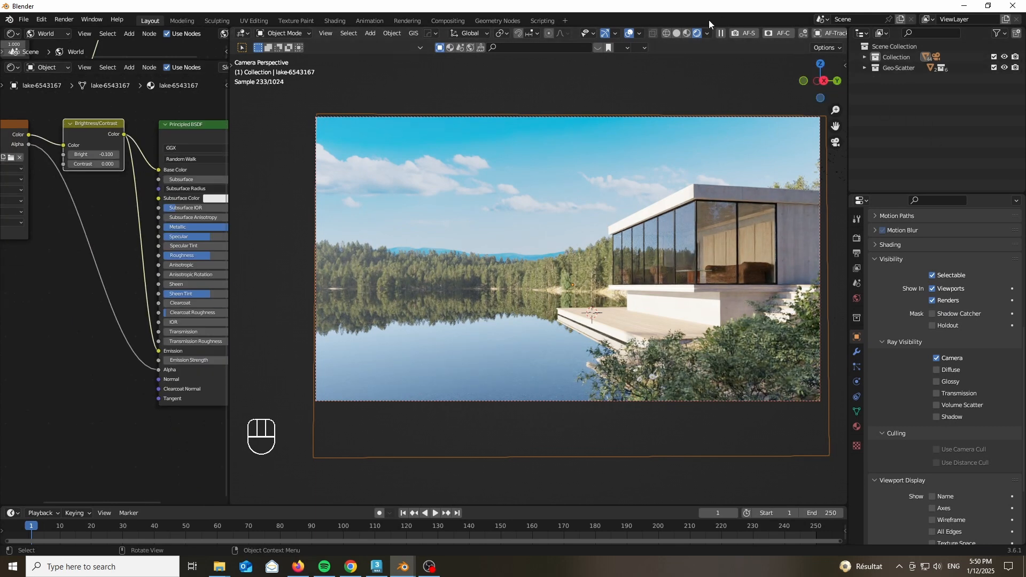
Switch to solid shading, then enlarge the fog cube around the terrain and adjust its height along Z.
left_click(665, 33)
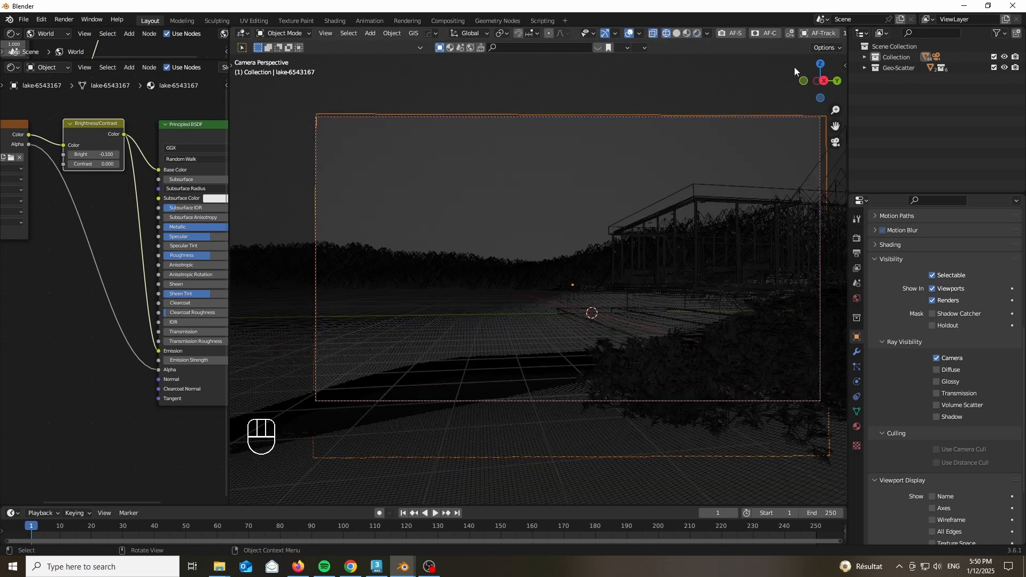
left_click(677, 35)
left_click_drag(820, 80, 620, 275)
scroll(607, 342, "down", 10)
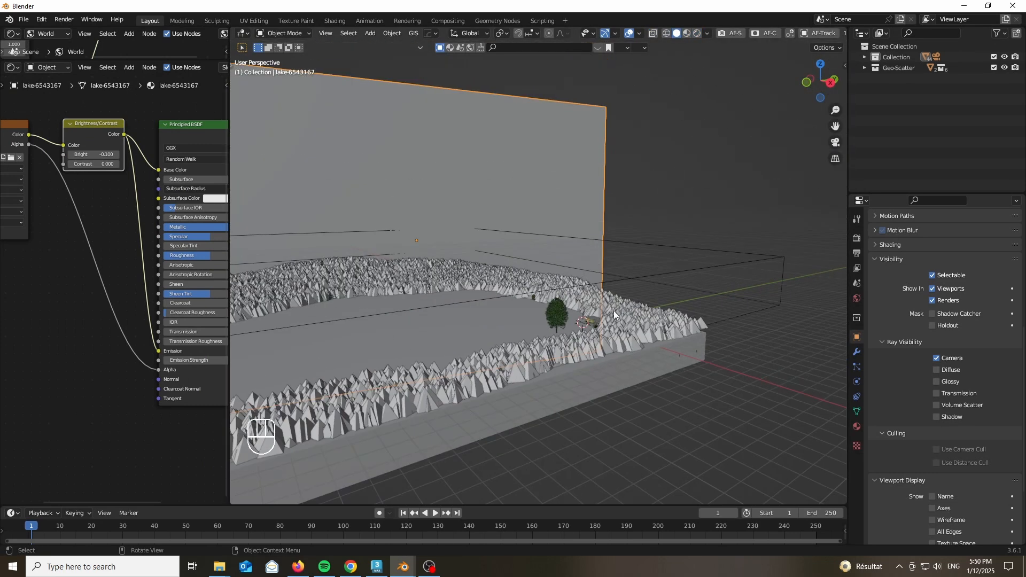
scroll(676, 271, "down", 5)
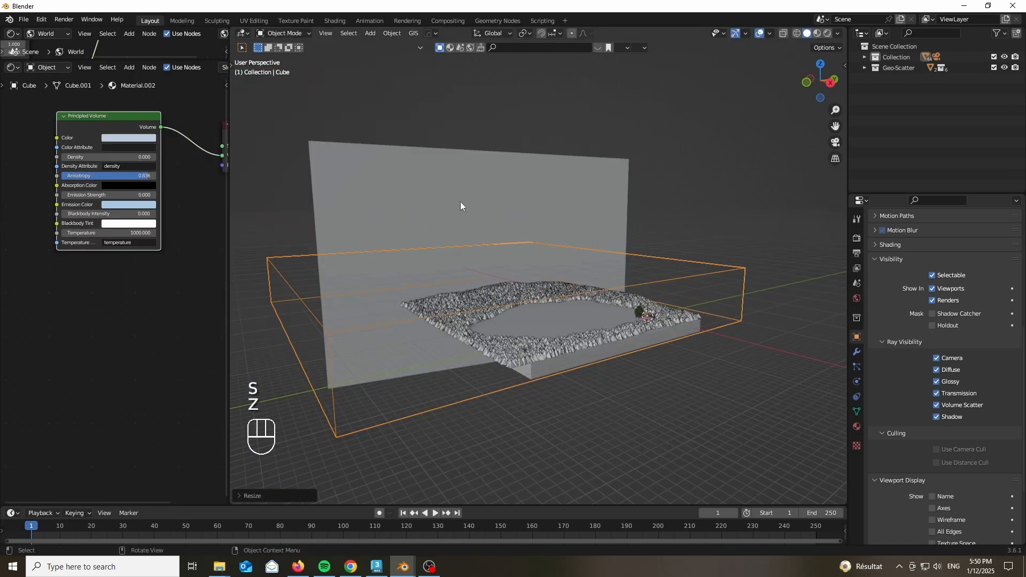
left_click(688, 279)
key("s")
key("s")
key("z")
left_click(758, 380)
Move the backdrop plane horizontally much farther away behind the forest, keeping its height.
left_click(536, 195)
middle_click_drag(536, 195, 529, 239)
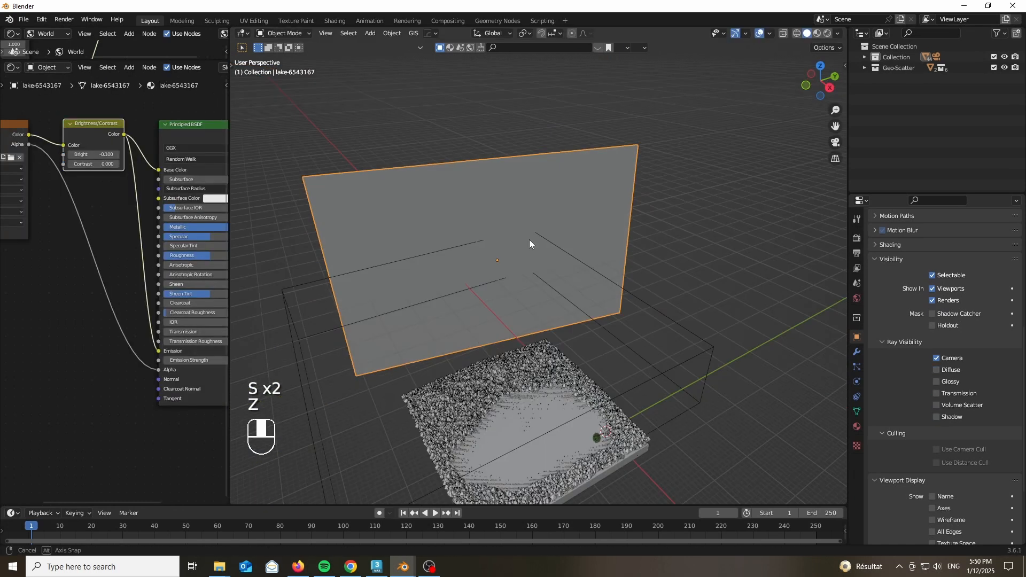
key("g")
key("shift+z")
left_click(497, 176)
Select the camera in the scene collection and raise its clip end distance to reach the distant backdrop.
left_click(864, 56)
left_click(904, 100)
left_click(857, 382)
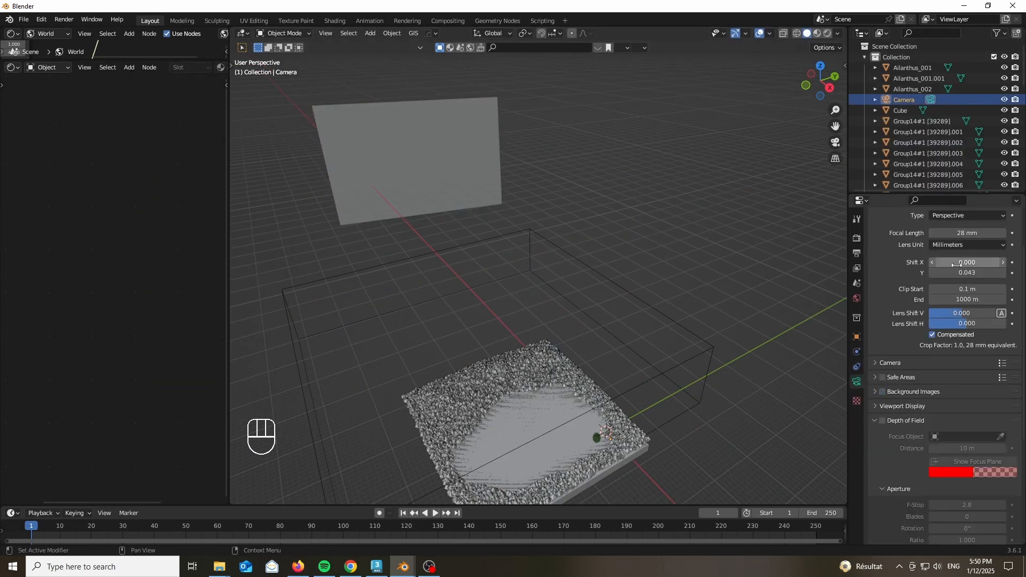
double_click(944, 300)
key("Return")
Scale up and reposition the backdrop plane to fill the camera frame, and return to rendered shading.
key("KP_0")
left_click(561, 244)
key("s")
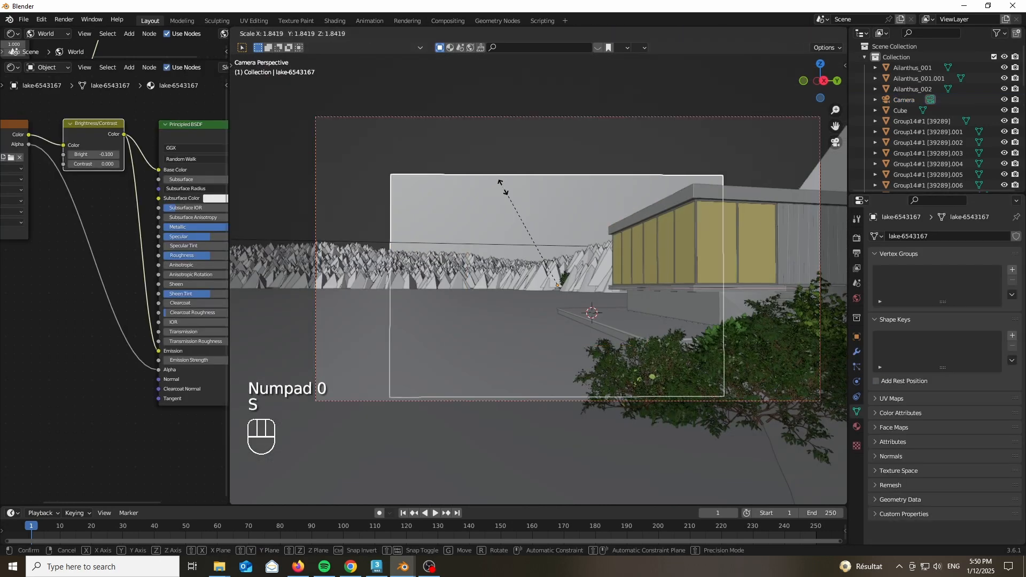
left_click(473, 144)
key("g")
left_click(489, 143)
key("z")
left_click(512, 191)
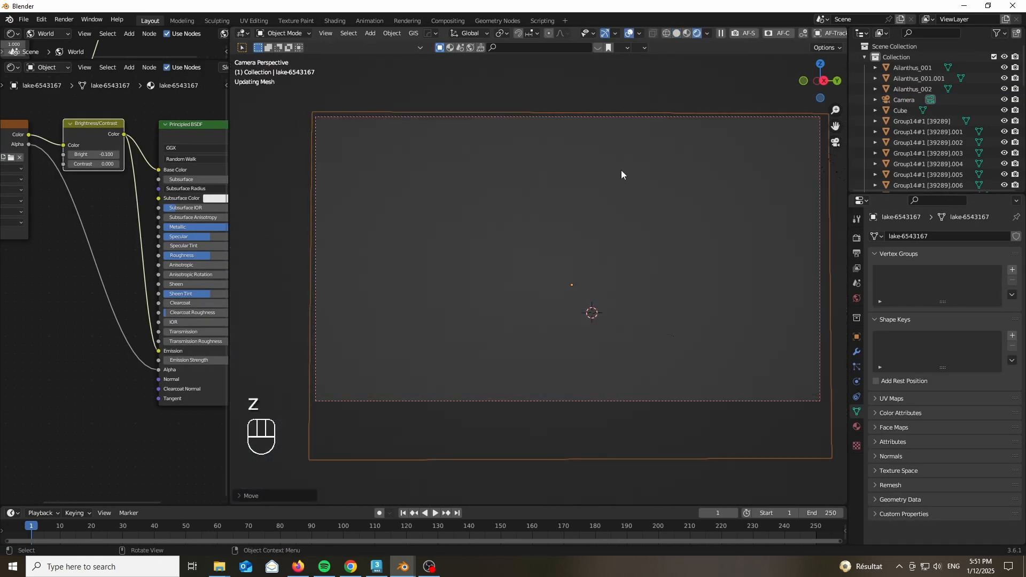
left_click(900, 111)
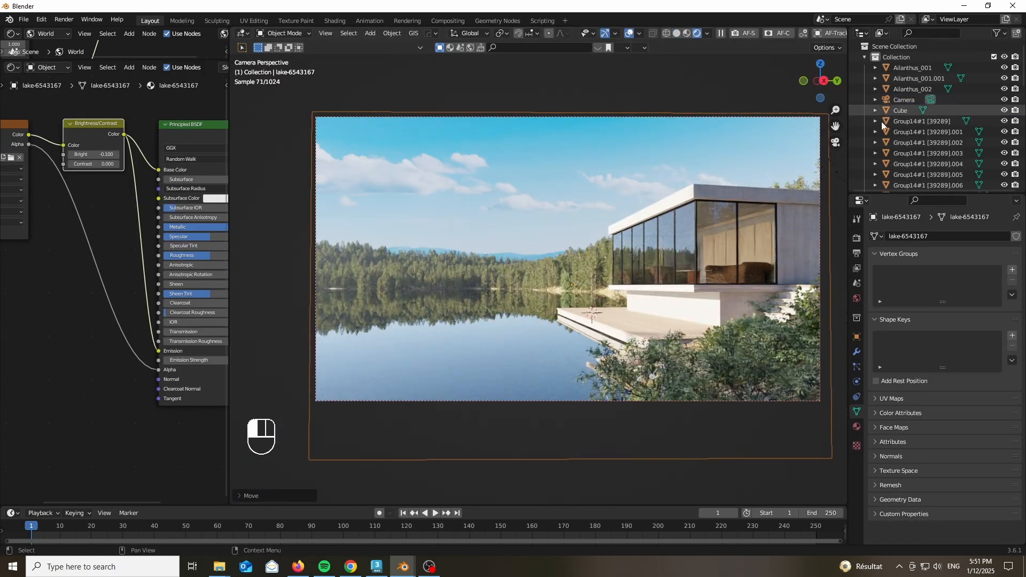
key("s")
key("z")
right_click(537, 131)
key("s")
right_click(531, 208)
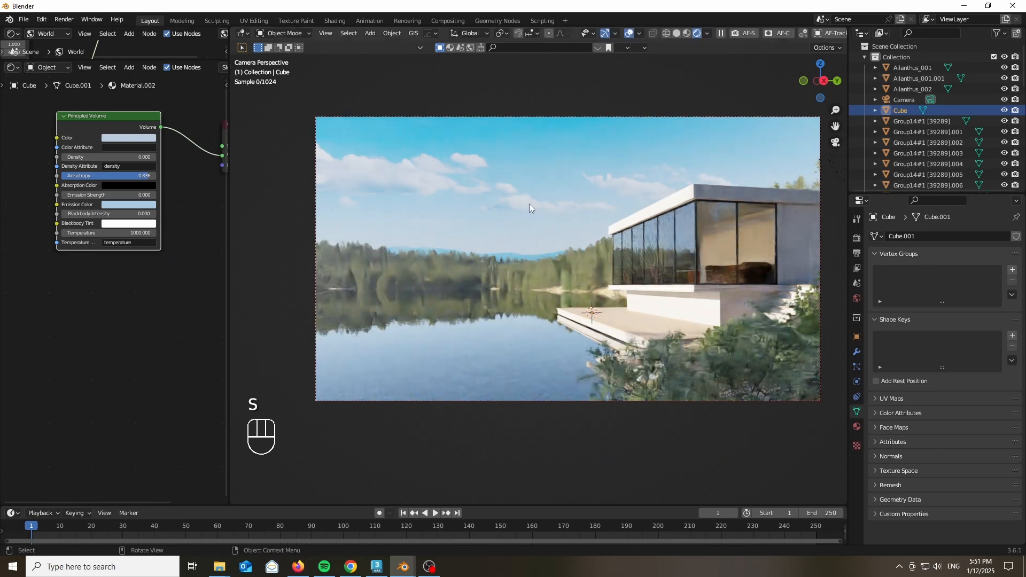
Scale the fog cube by 2 along Z, adjust its height scale further, and return to the camera view.
type("sz2")
key("Return")
scroll(489, 343, "down", 2)
middle_click_drag(489, 342, 475, 371)
scroll(481, 366, "down", 6)
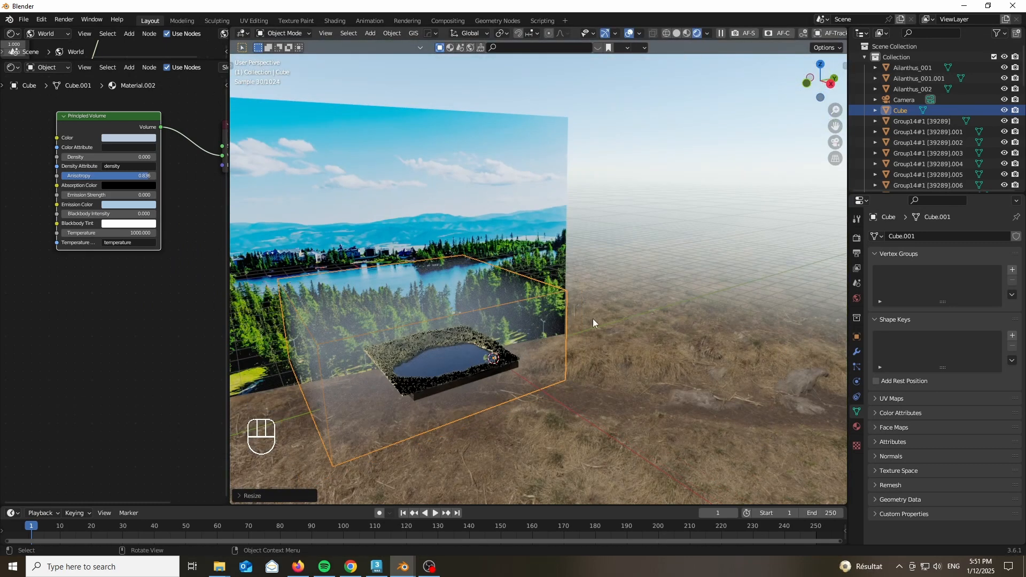
key("s")
key("z")
left_click(629, 260)
key("KP_0")
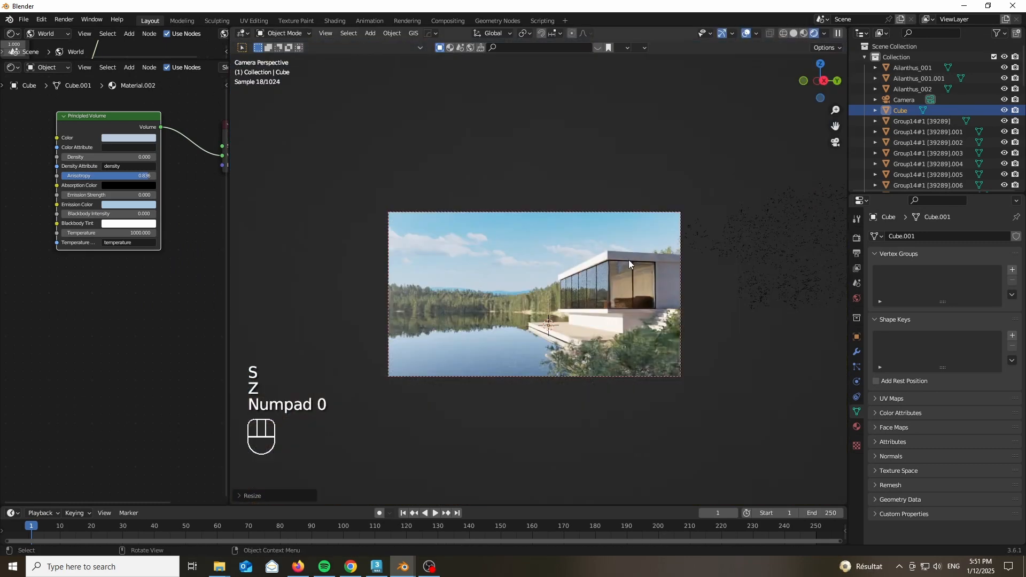
Select the lake backdrop plane and lower it along Z until its blue mountains sit behind the forest treeline.
scroll(473, 307, "up", 5)
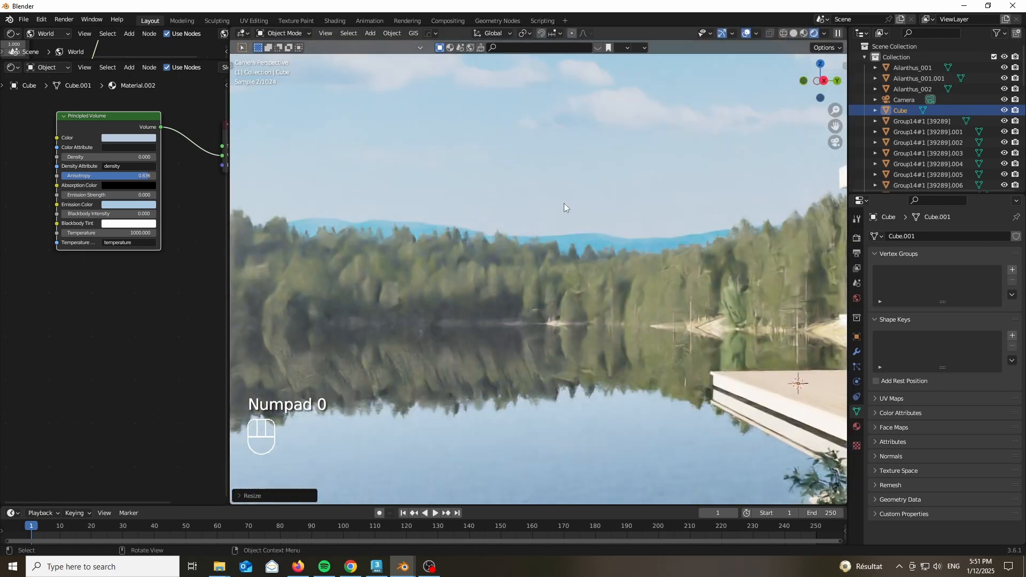
left_click(519, 220)
key("g")
key("z")
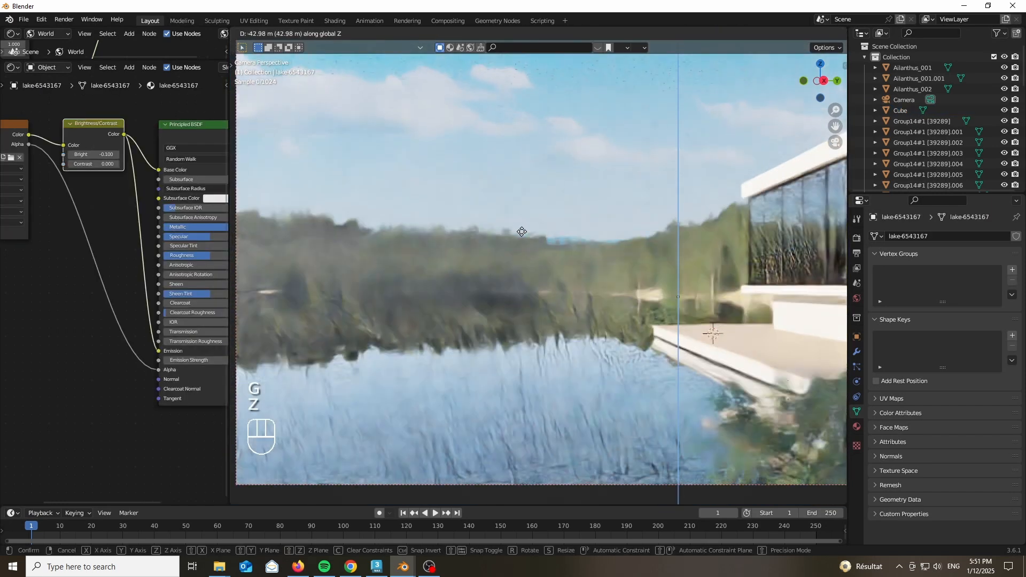
left_click(505, 250)
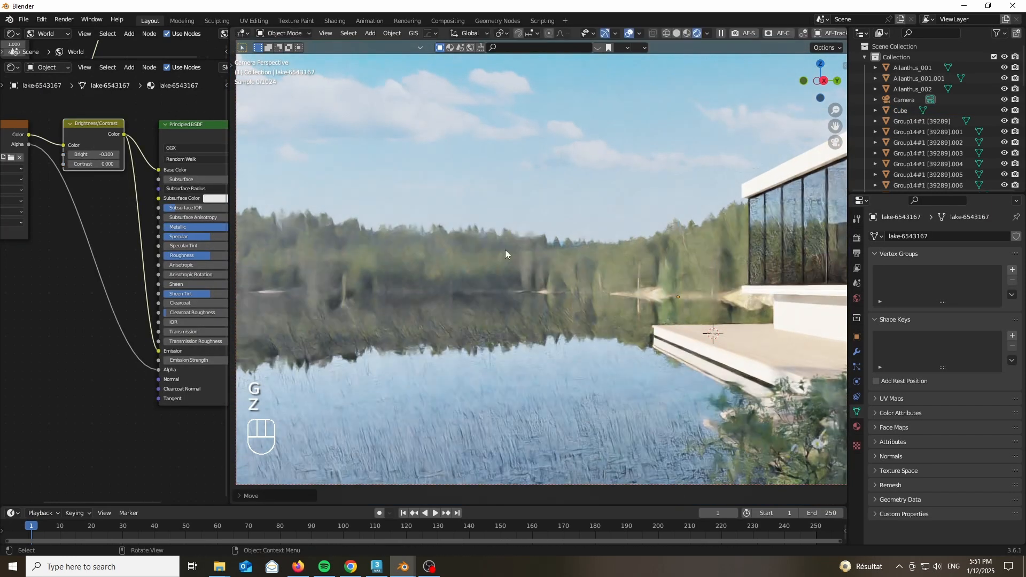
scroll(502, 254, "down", 3)
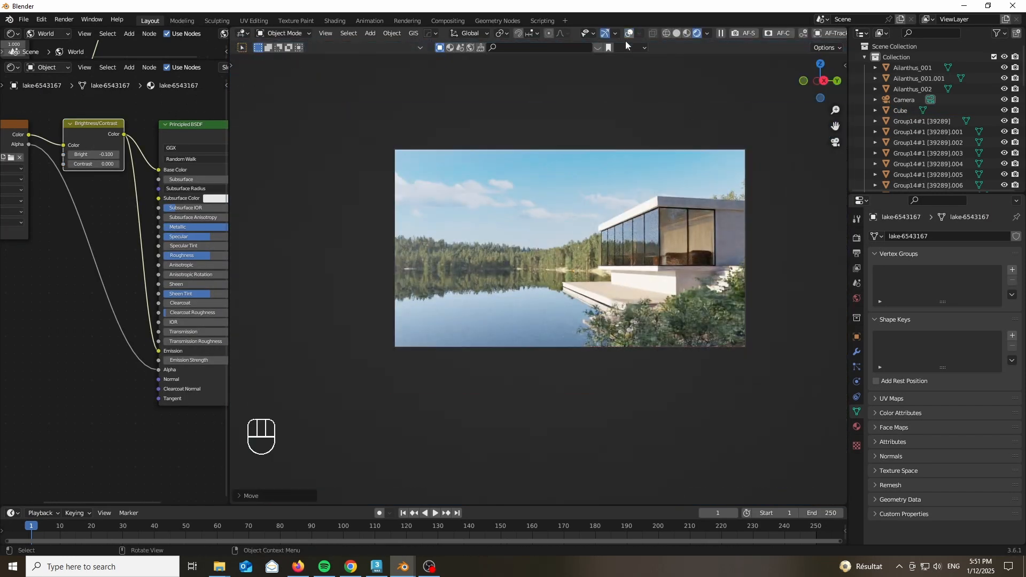
scroll(589, 204, "up", 2)
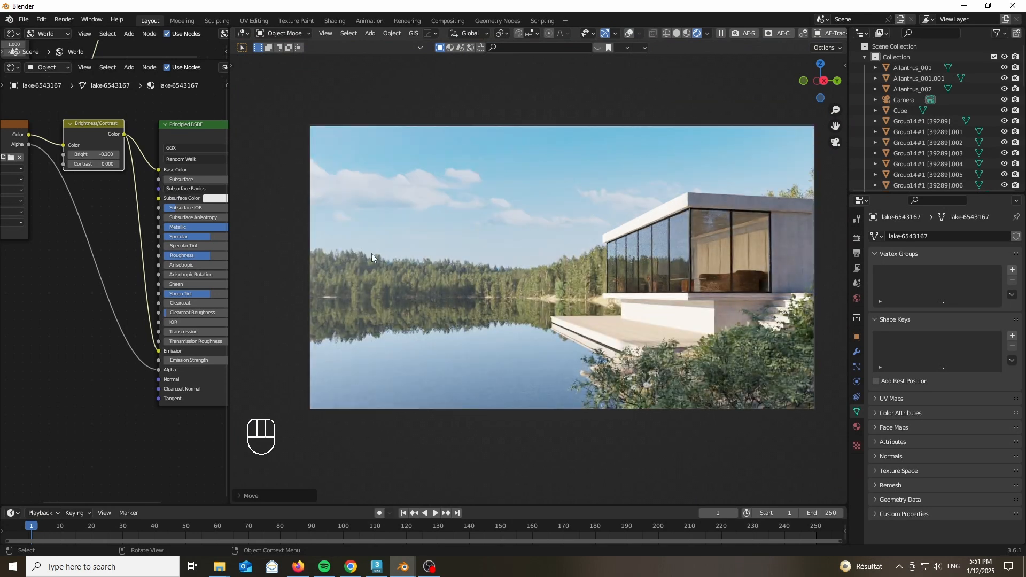
scroll(366, 254, "down", 1)
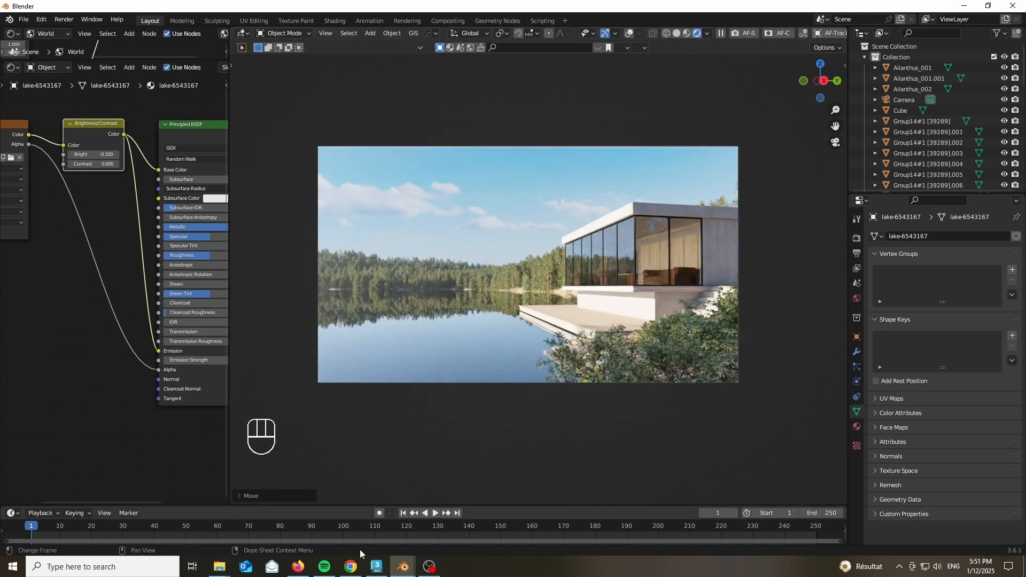
Switch to Chrome, view the Rowing Boat model page on Sketchfab and open its download prompt, dismissing the login dialog.
left_click(351, 566)
left_click(551, 19)
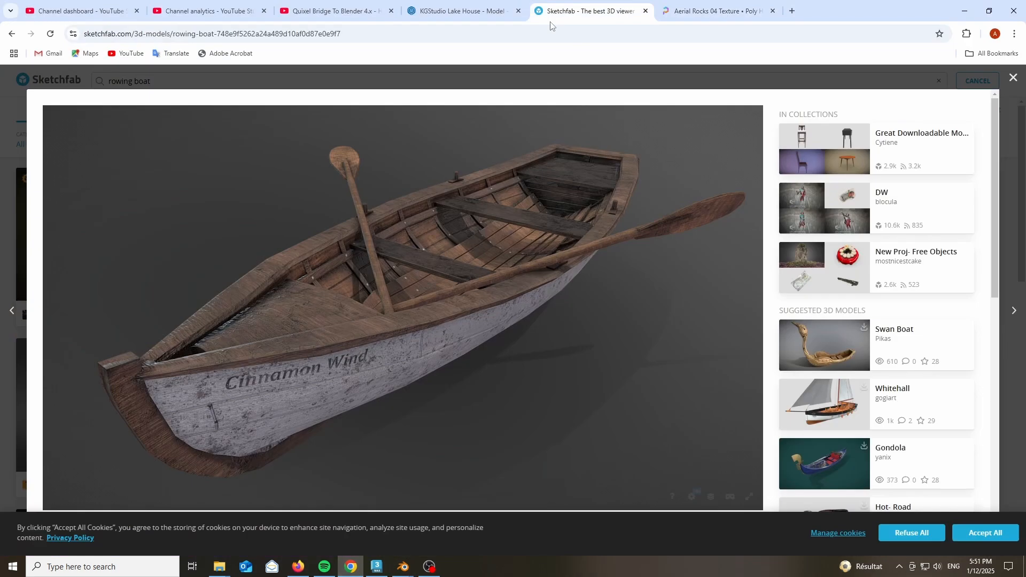
scroll(780, 317, "down", 6)
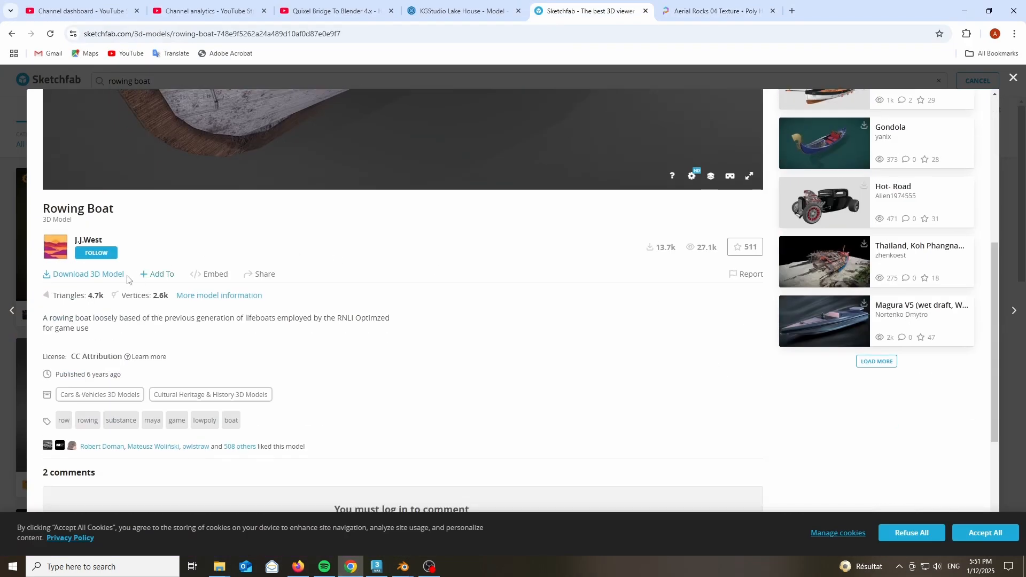
left_click(107, 278)
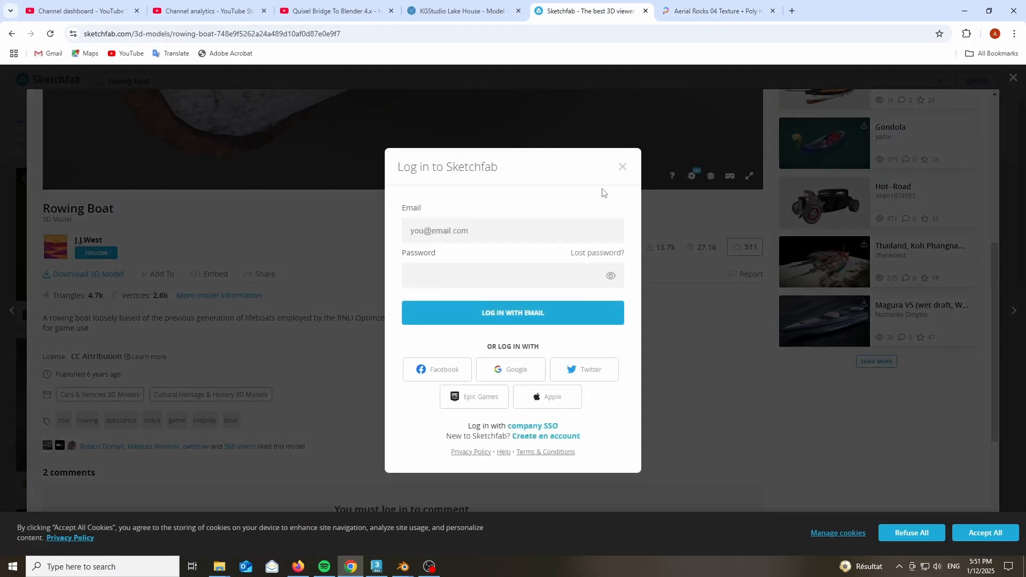
left_click(623, 167)
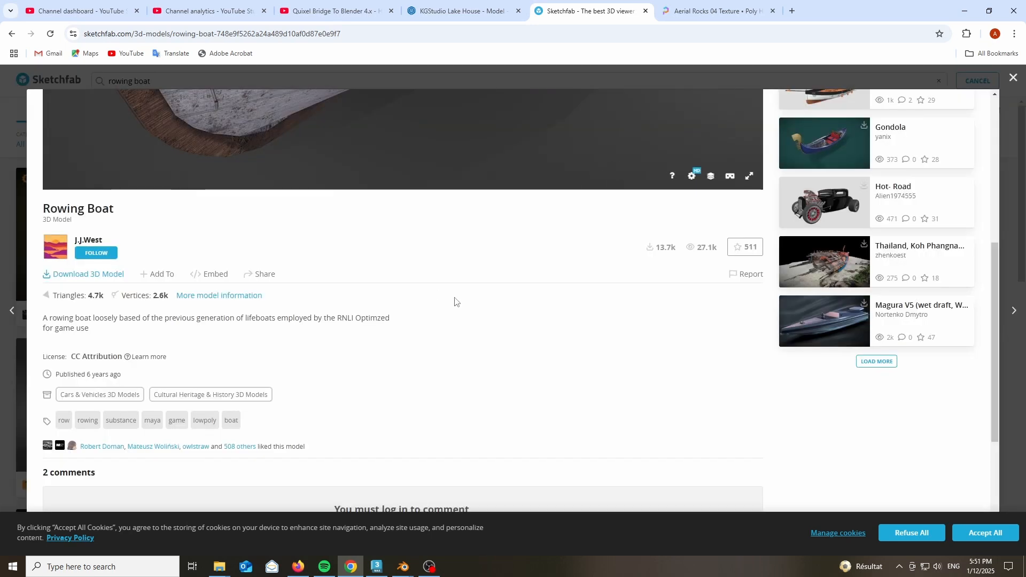
Switch back to Blender, paste the copied rowing boat into the scene and view it through the camera.
left_click(960, 13)
key("ctrl+v")
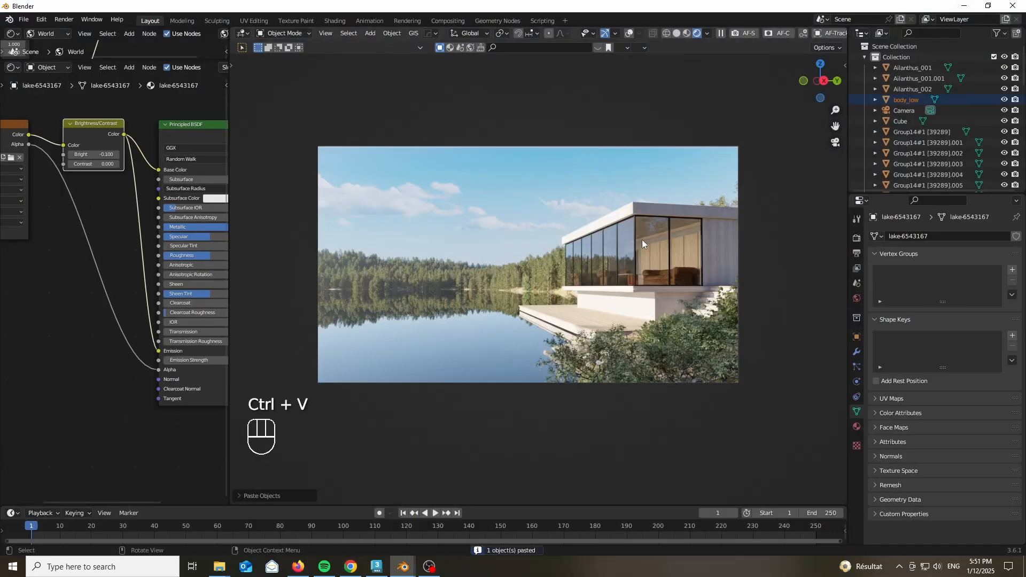
middle_click_drag(642, 240, 580, 228)
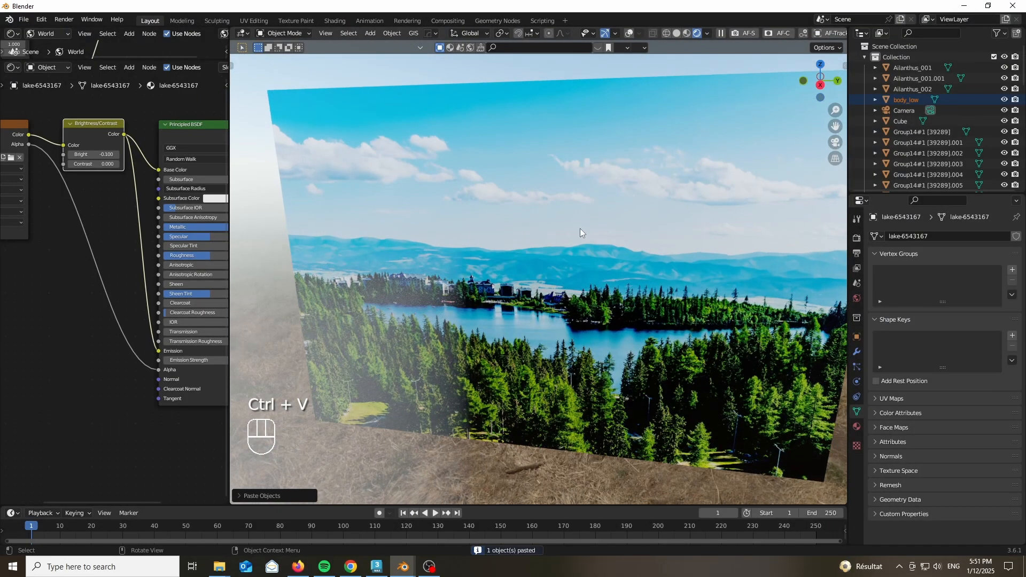
key("KP_0")
scroll(390, 321, "up", 3)
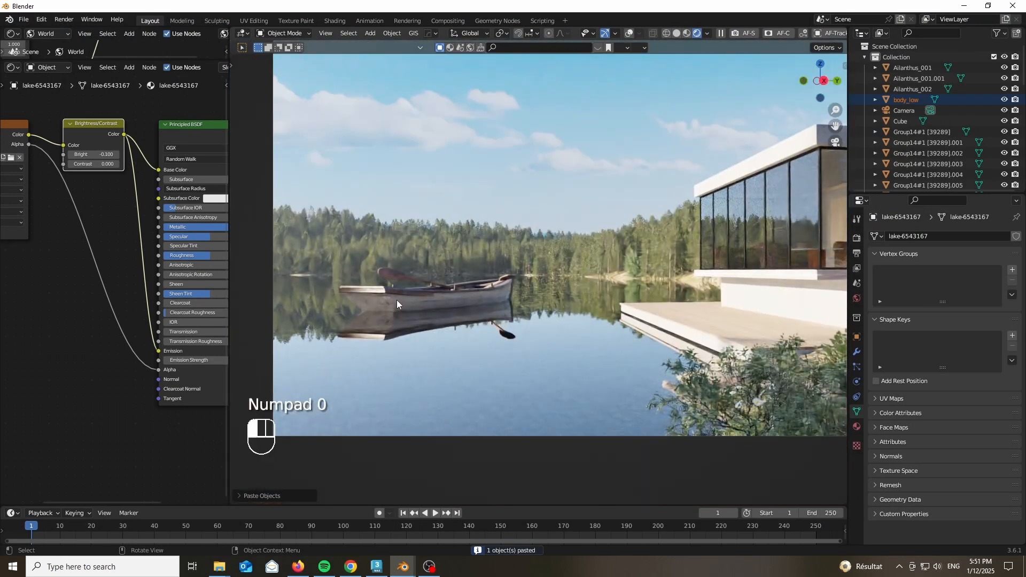
Move the rowing boat horizontally across the lake toward the camera, partly cropped by the frame's left edge, keeping its height.
left_click(397, 302)
key("g")
key("shift+z")
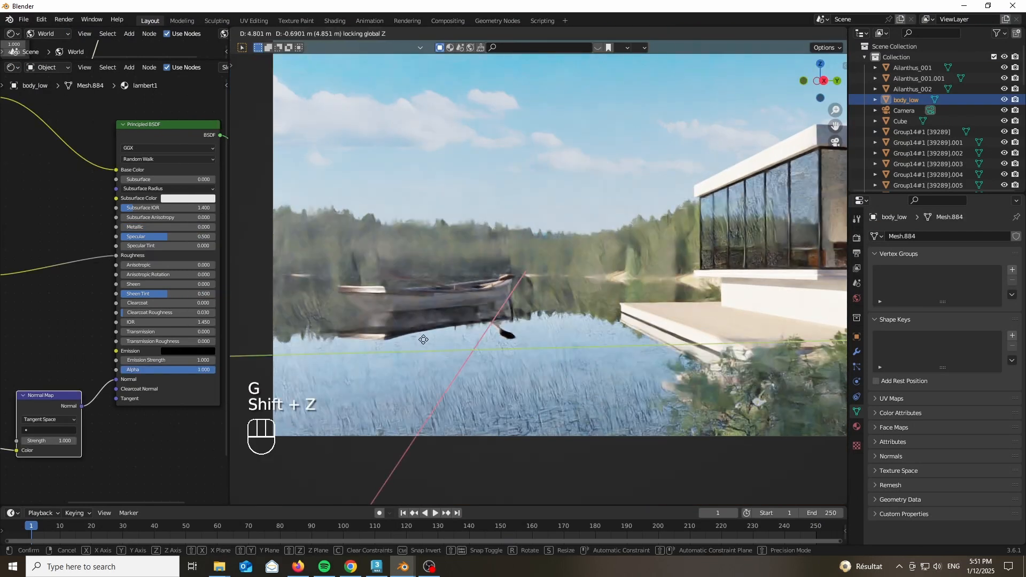
left_click(374, 374)
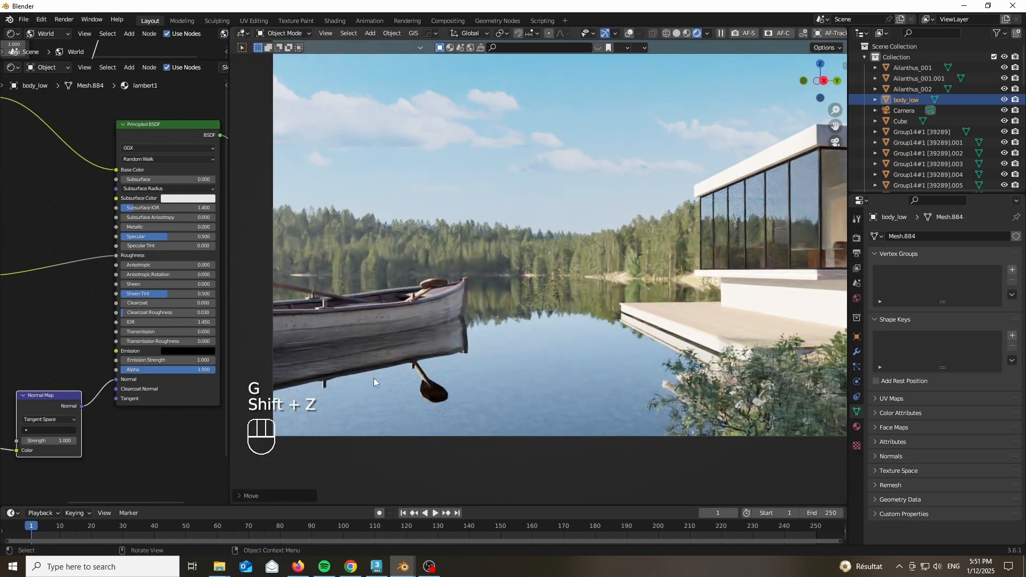
Shrink the node editors to widen the 3D viewport and fit the whole camera frame in it.
scroll(374, 376, "down", 5)
key("Home")
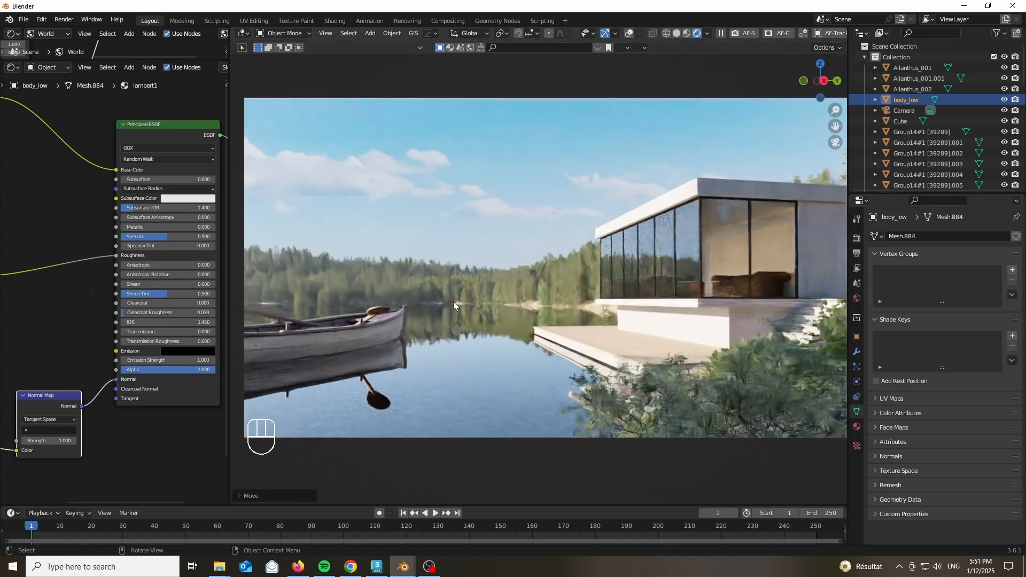
left_click_drag(229, 281, 16, 278)
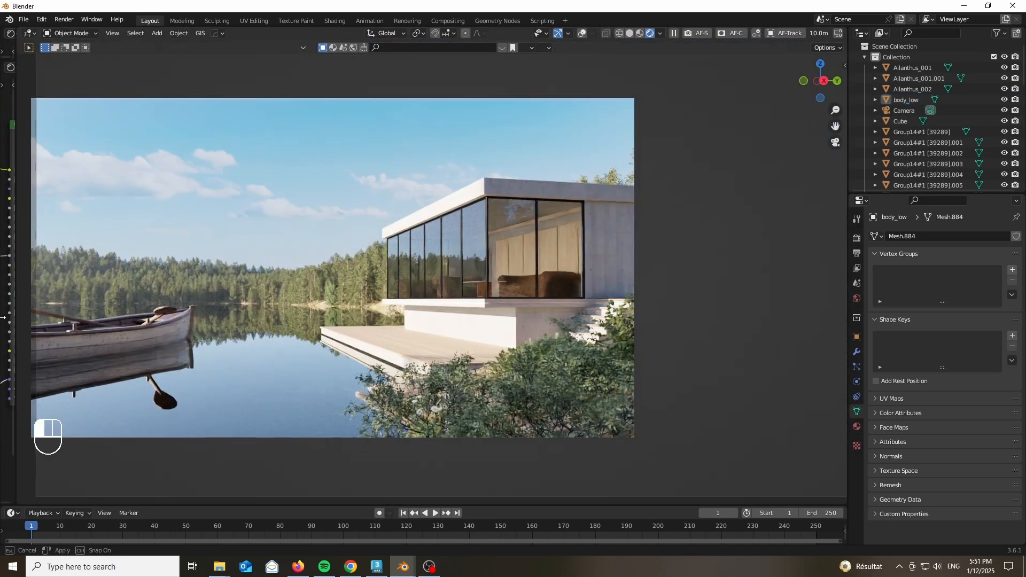
key("Home")
scroll(329, 239, "down", 2)
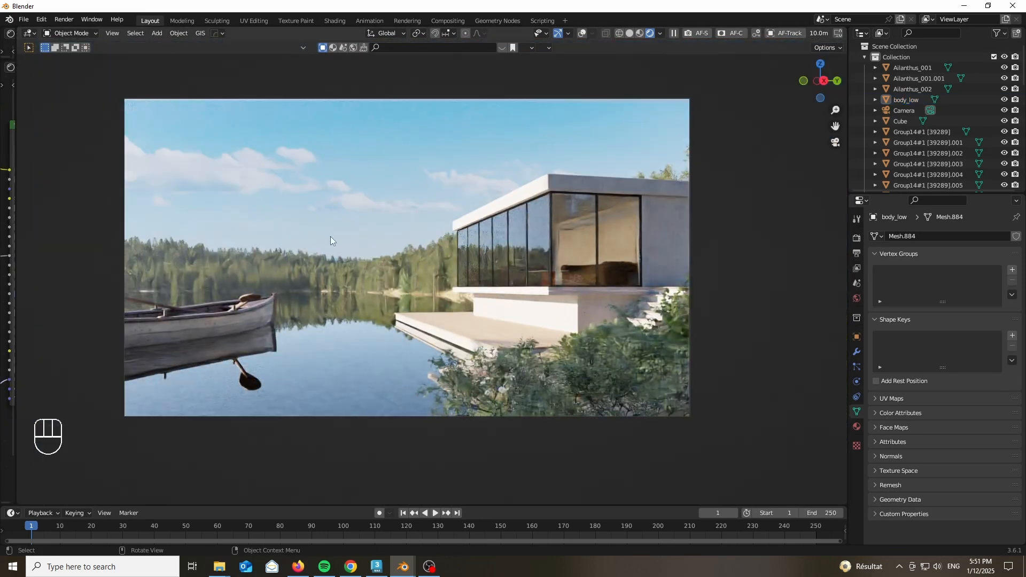
Set the color management view transform to AgX in the render properties and inspect the result in the camera view.
left_click(856, 238)
left_click(875, 307)
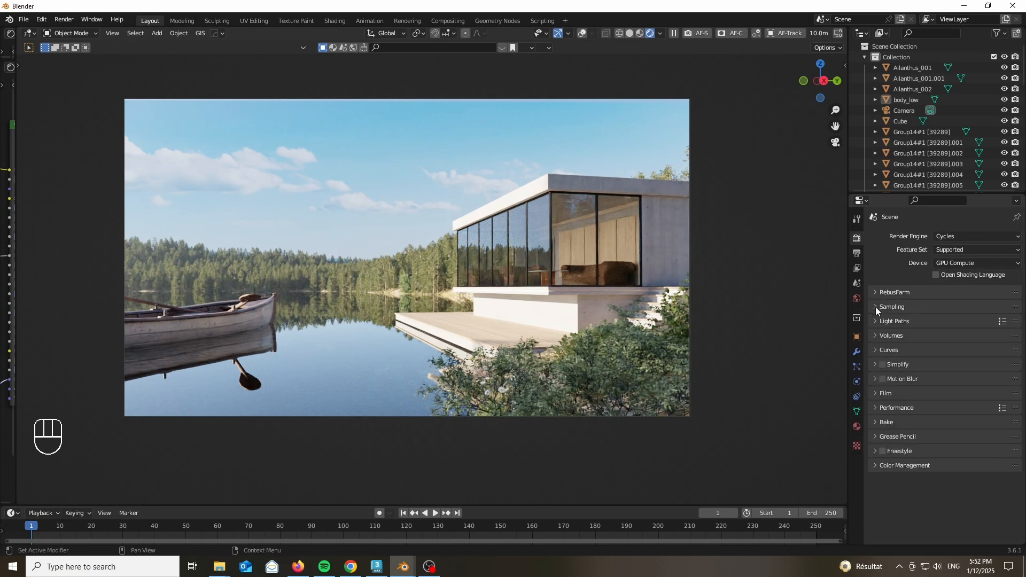
left_click(875, 467)
scroll(877, 467, "down", 1)
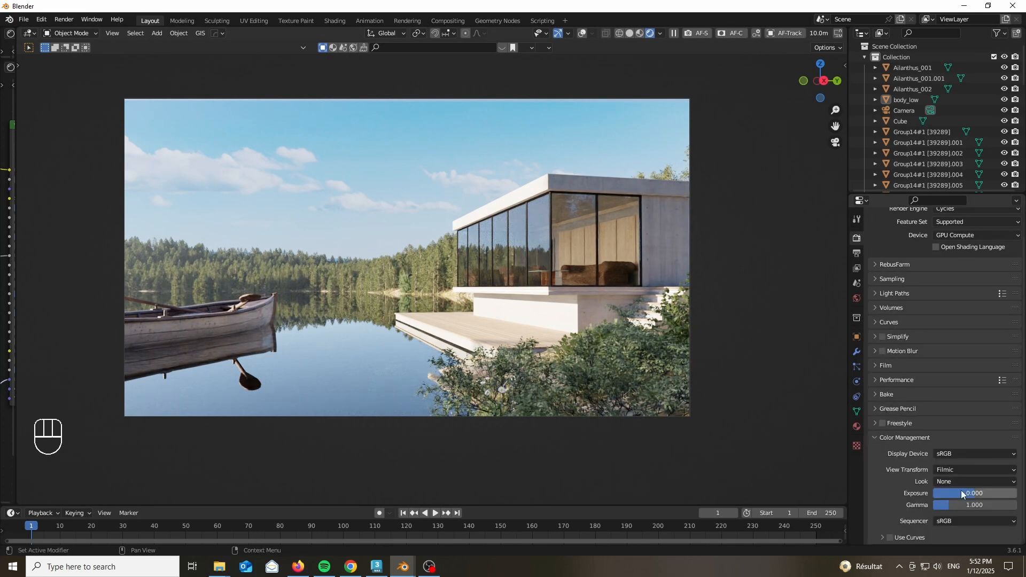
left_click(960, 469)
left_click(954, 447)
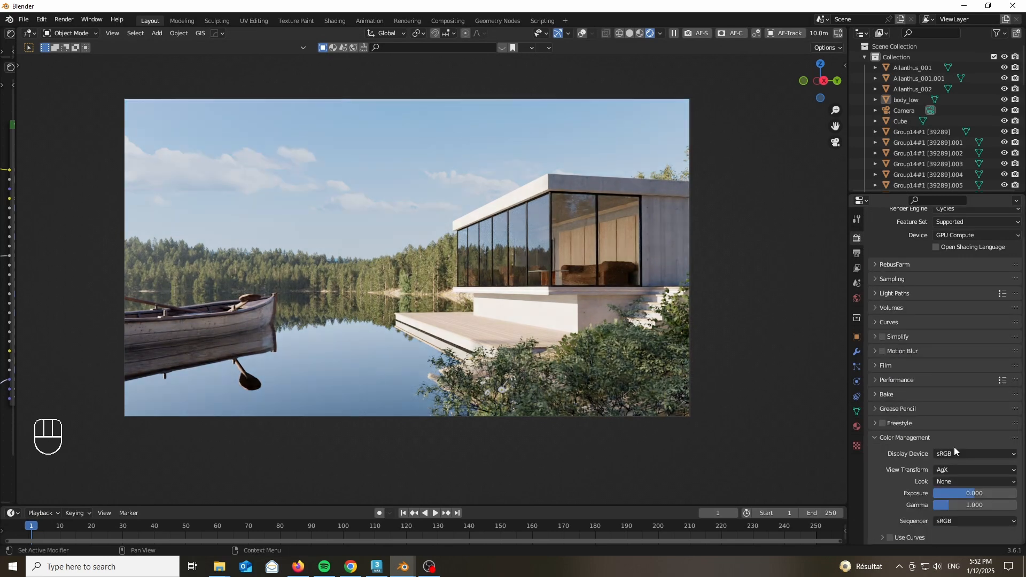
scroll(525, 253, "up", 4)
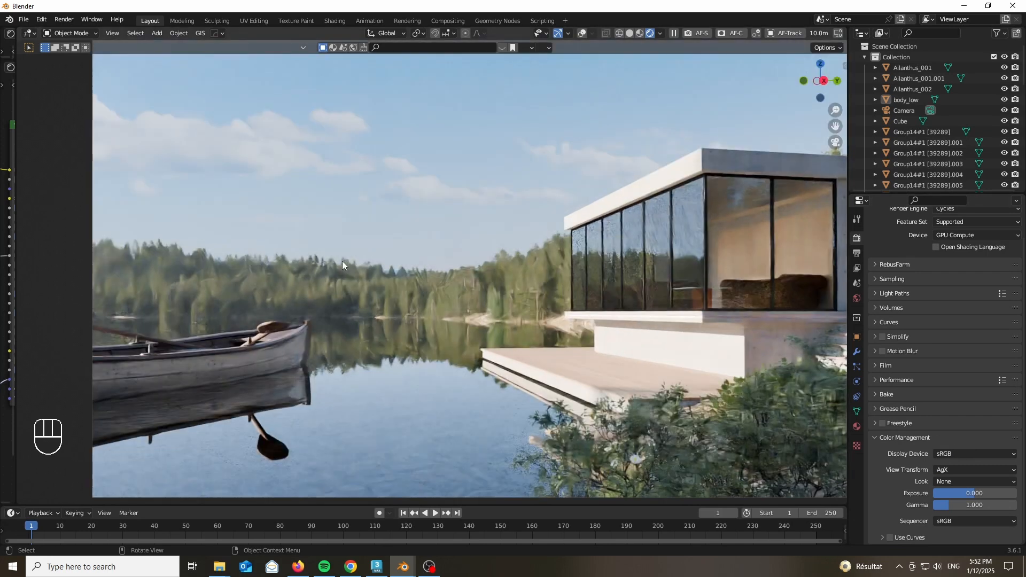
scroll(319, 262, "down", 2)
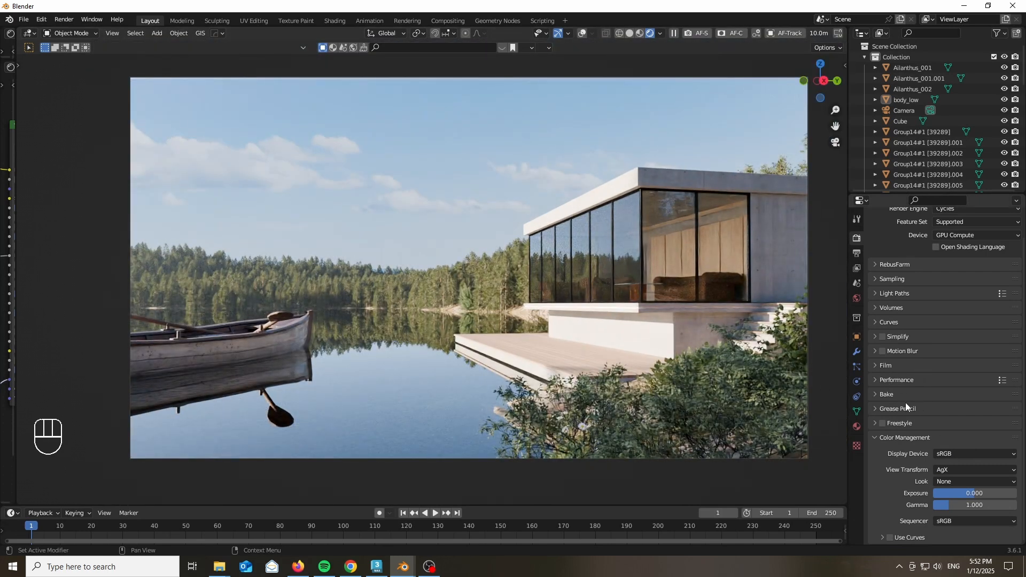
scroll(623, 230, "up", 3)
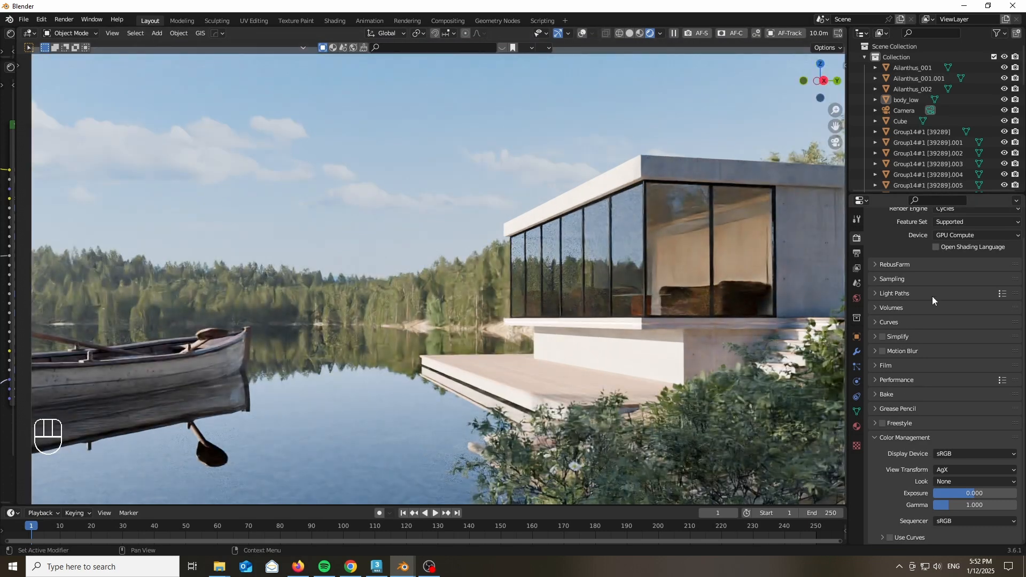
Disable the noise threshold for final renders and set the render samples to 800.
left_click(875, 279)
scroll(915, 325, "down", 2)
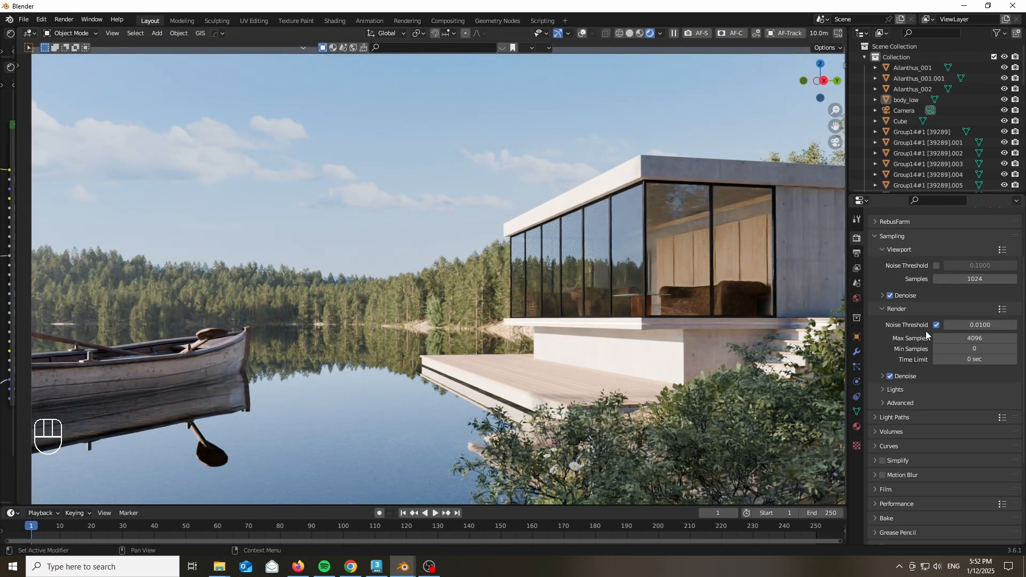
left_click(937, 325)
double_click(965, 338)
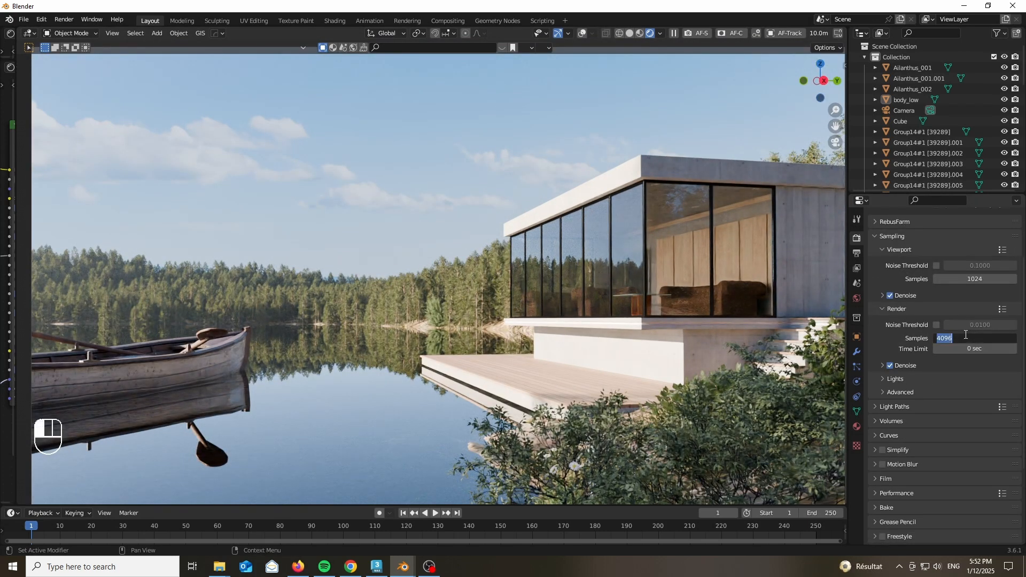
type("800")
key("Return")
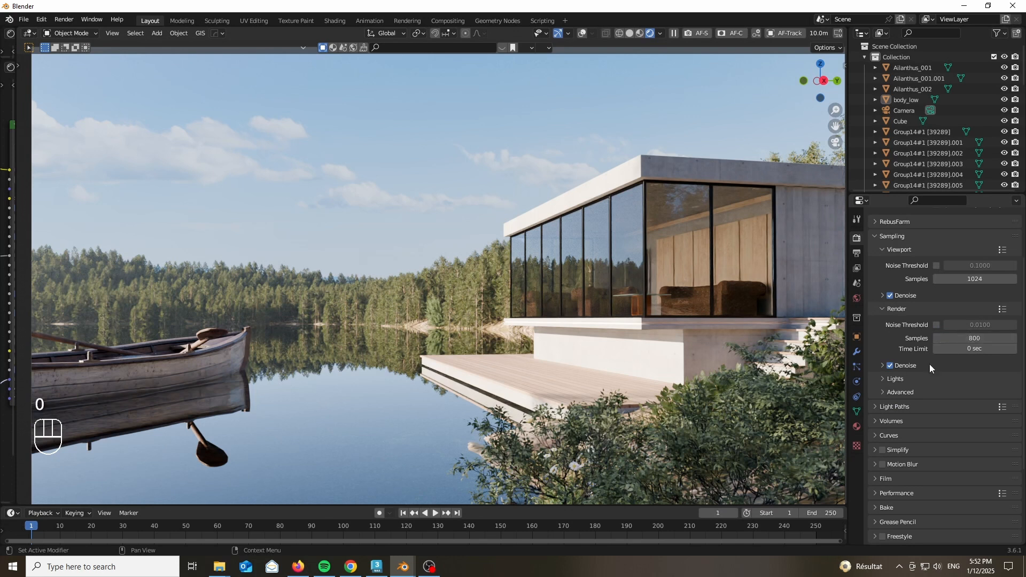
Set the transparent light path bounces to 512 and review the remaining light path settings.
scroll(916, 406, "down", 2)
left_click(891, 364)
scroll(888, 363, "down", 3)
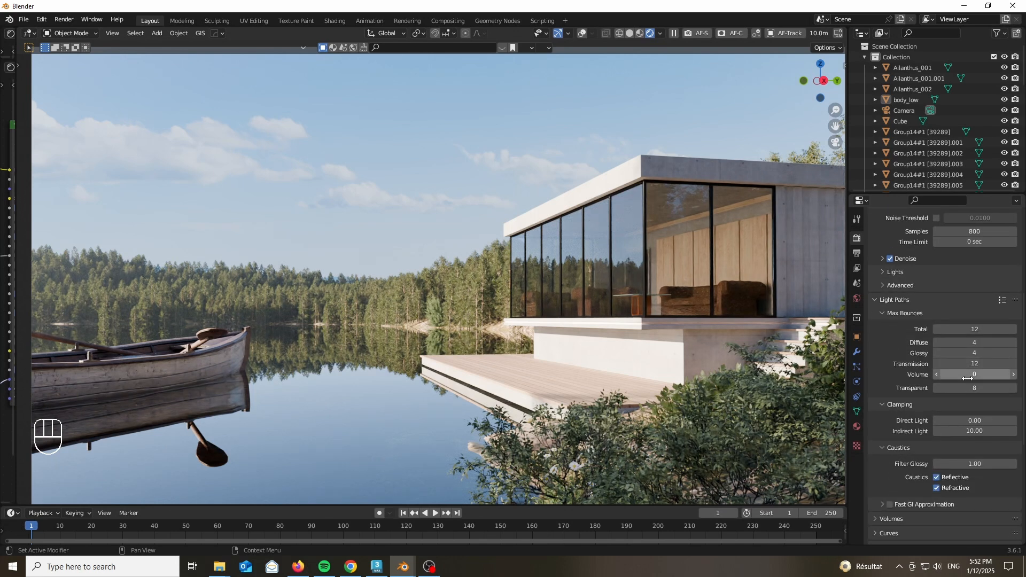
left_click_drag(968, 388, 1011, 388)
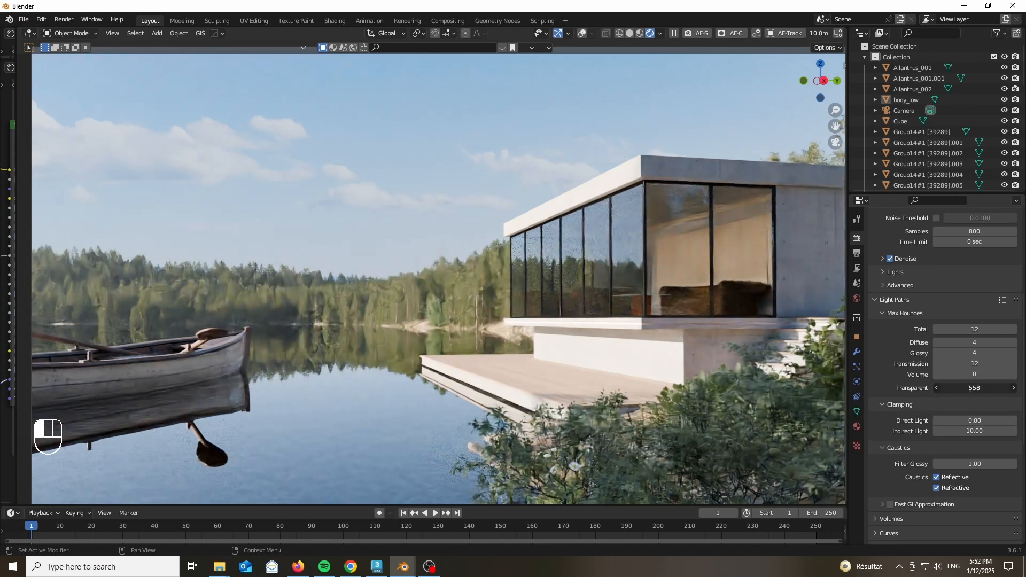
left_click(969, 388)
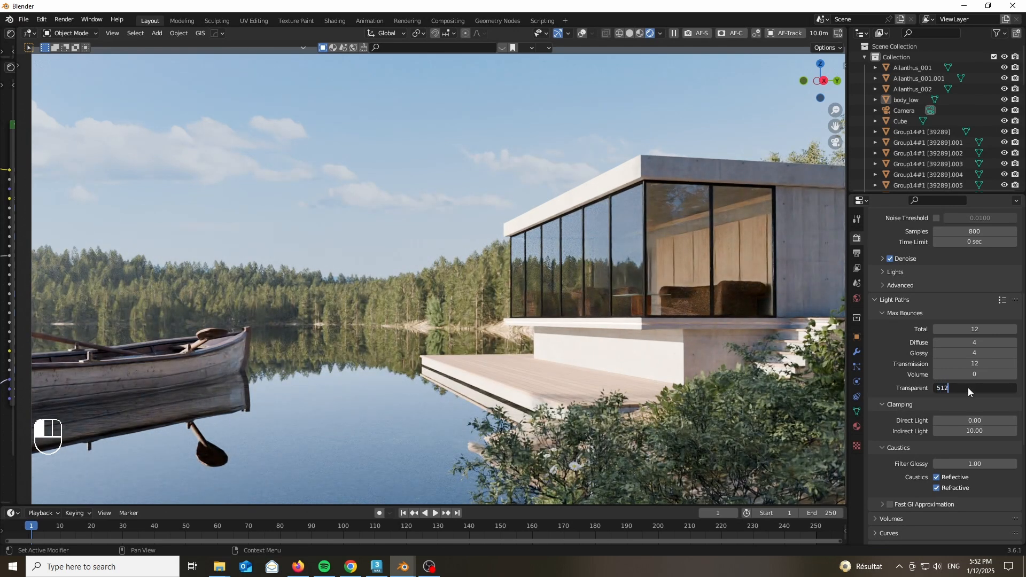
type("512")
key("Return")
scroll(904, 381, "down", 4)
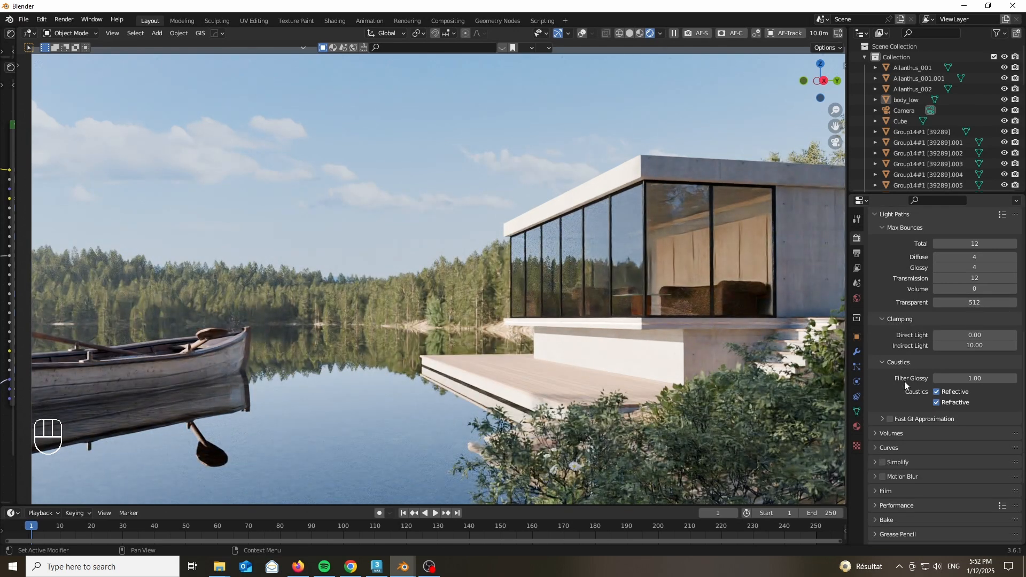
scroll(905, 383, "down", 1)
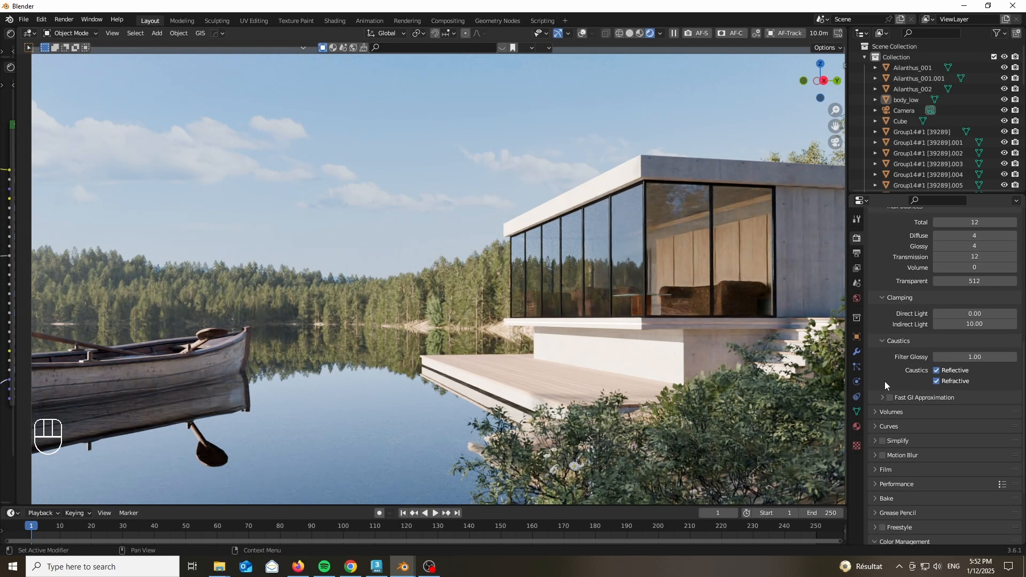
scroll(887, 377, "down", 2)
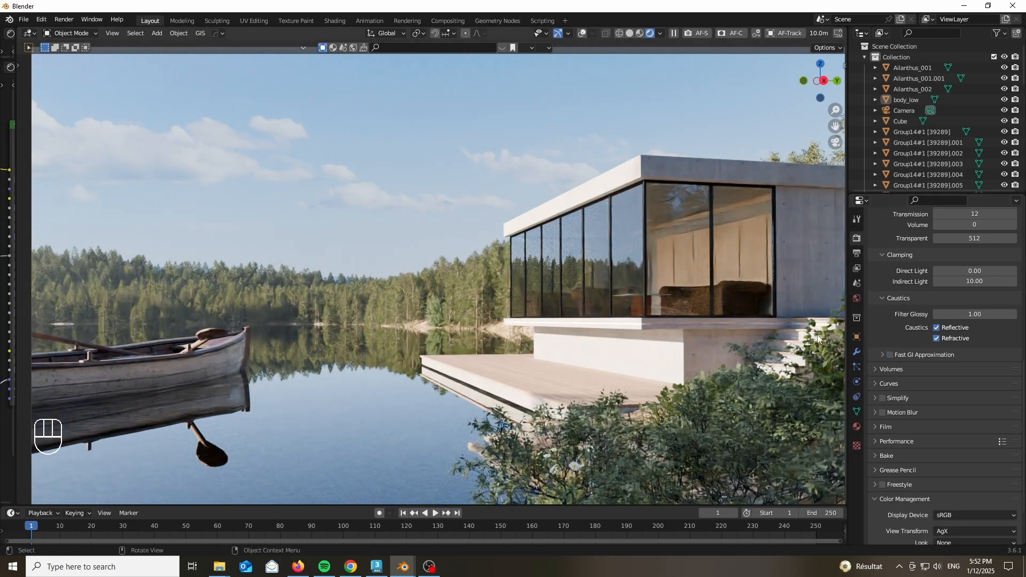
Enable depth of field on the scene camera and pick the house's glass facade as its focus object.
scroll(690, 263, "down", 1)
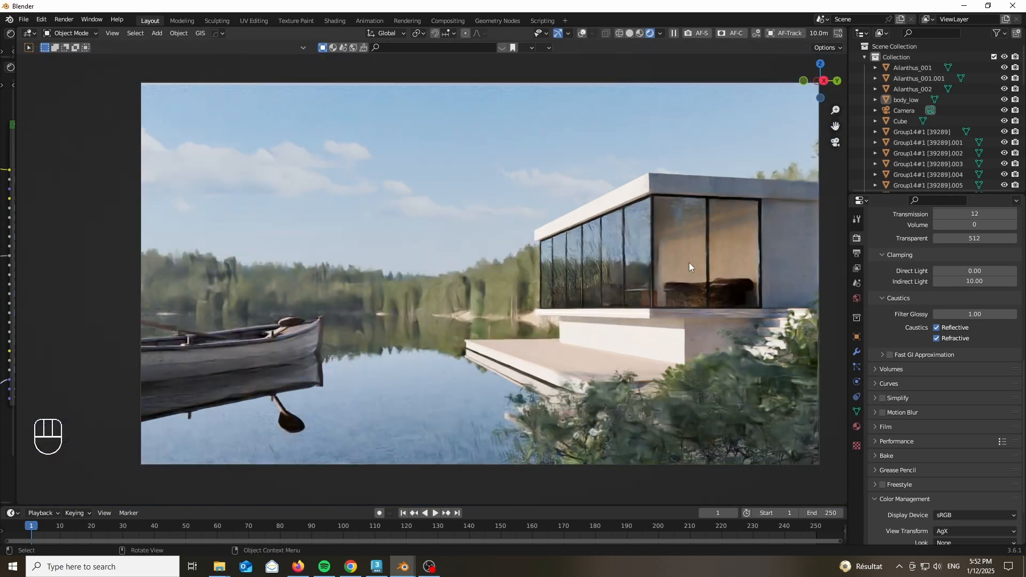
scroll(516, 270, "down", 1)
scroll(544, 283, "up", 1)
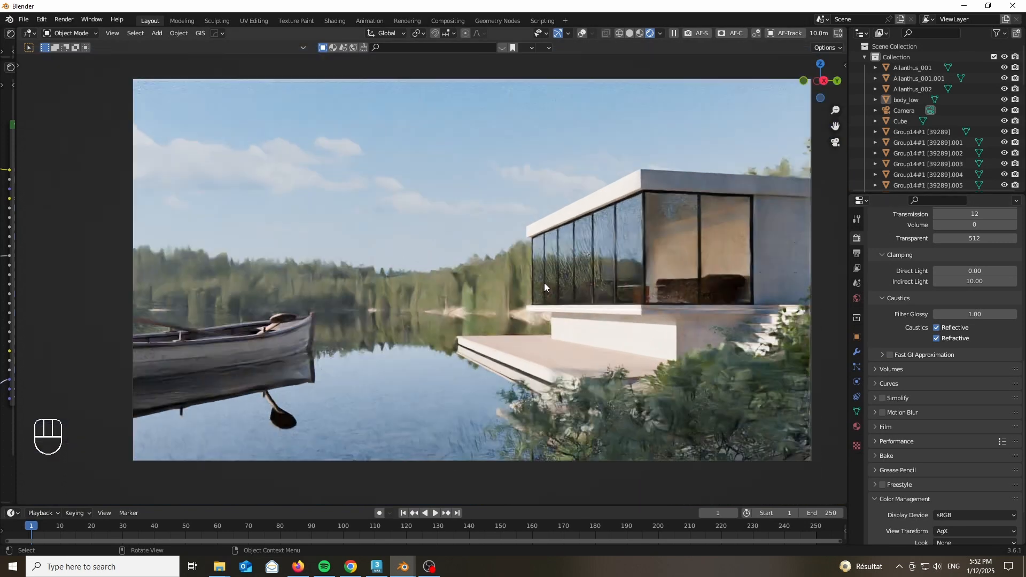
scroll(544, 283, "up", 1)
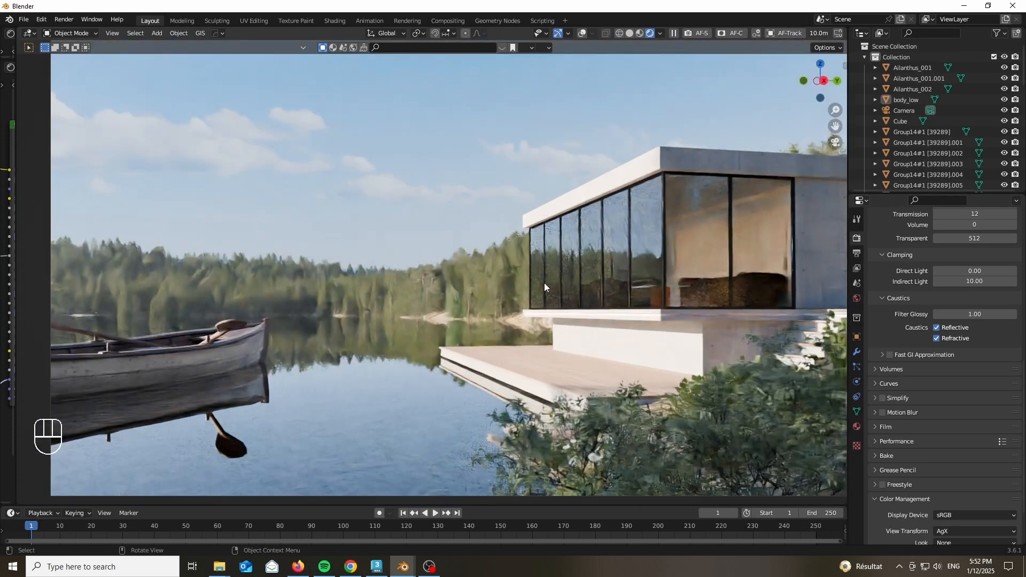
scroll(442, 270, "down", 2)
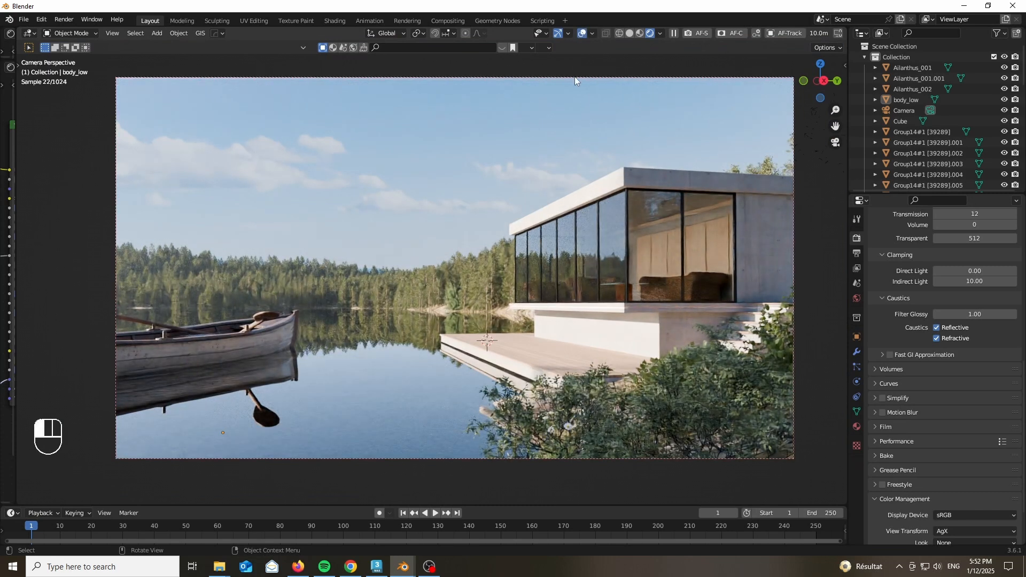
left_click(576, 76)
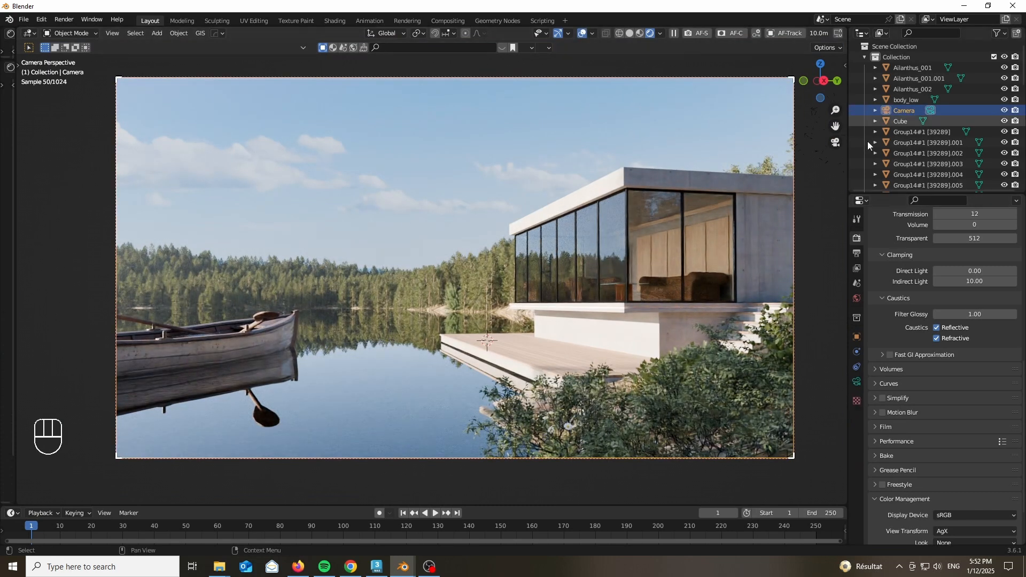
left_click(858, 381)
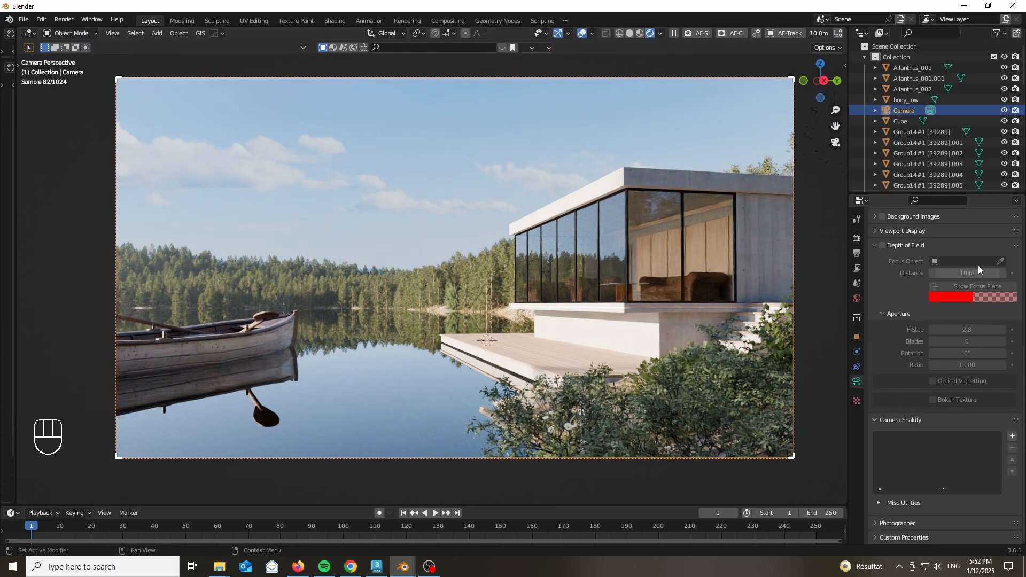
left_click(889, 247)
left_click(1001, 262)
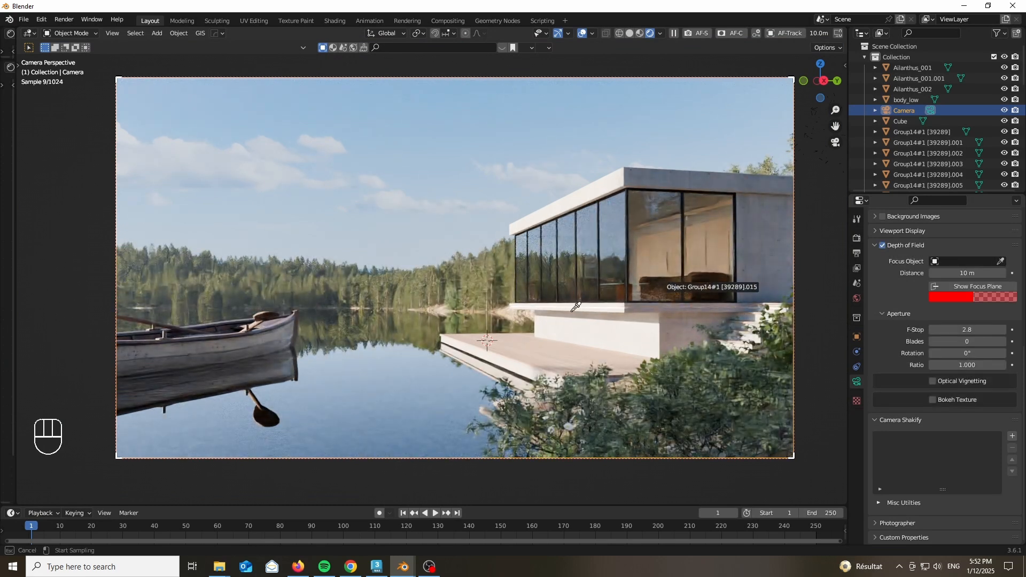
left_click(532, 258)
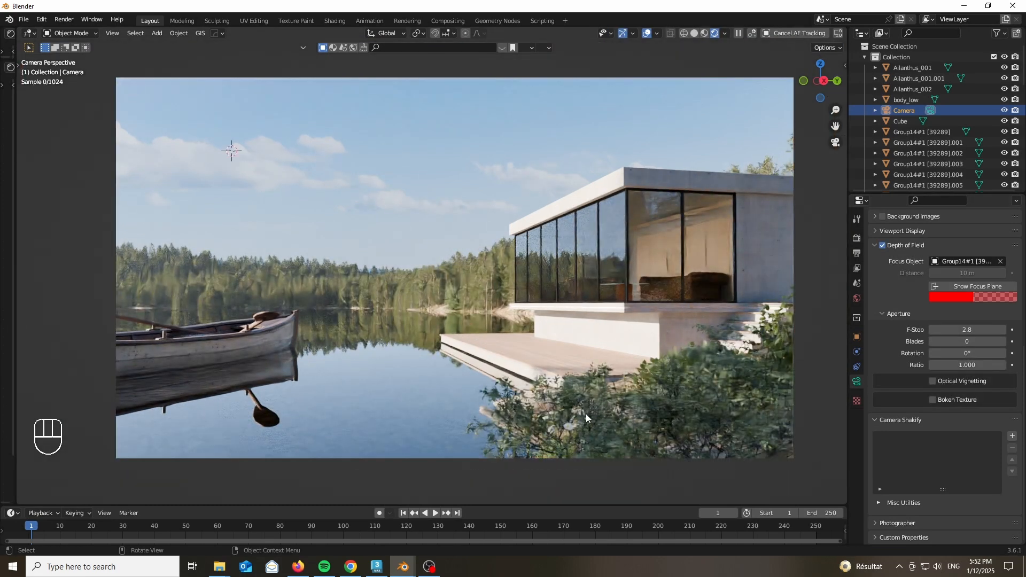
Set the camera's depth of field aperture to F-Stop 8.
scroll(586, 414, "up", 7)
left_click(972, 328)
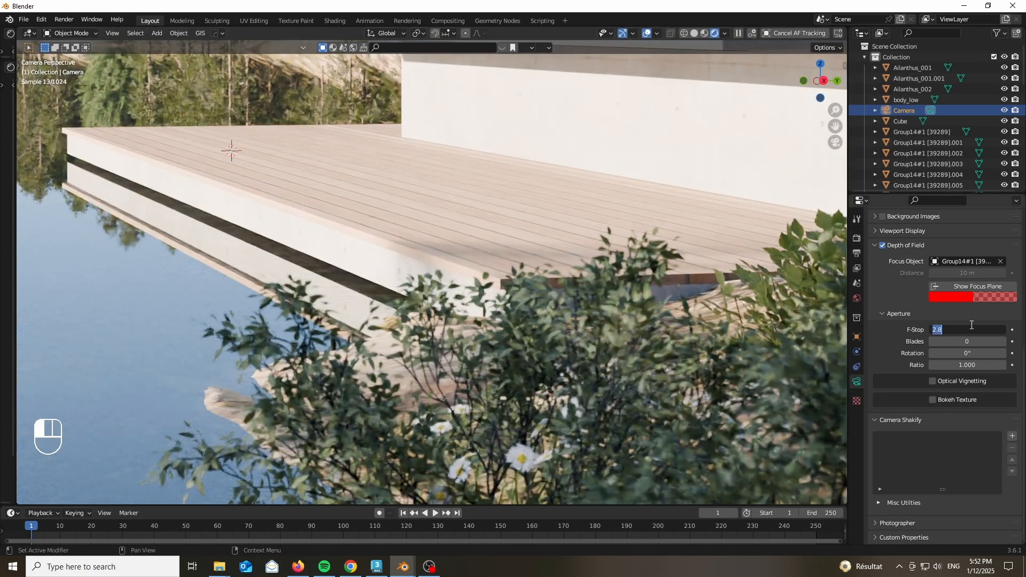
type("8")
key("Return")
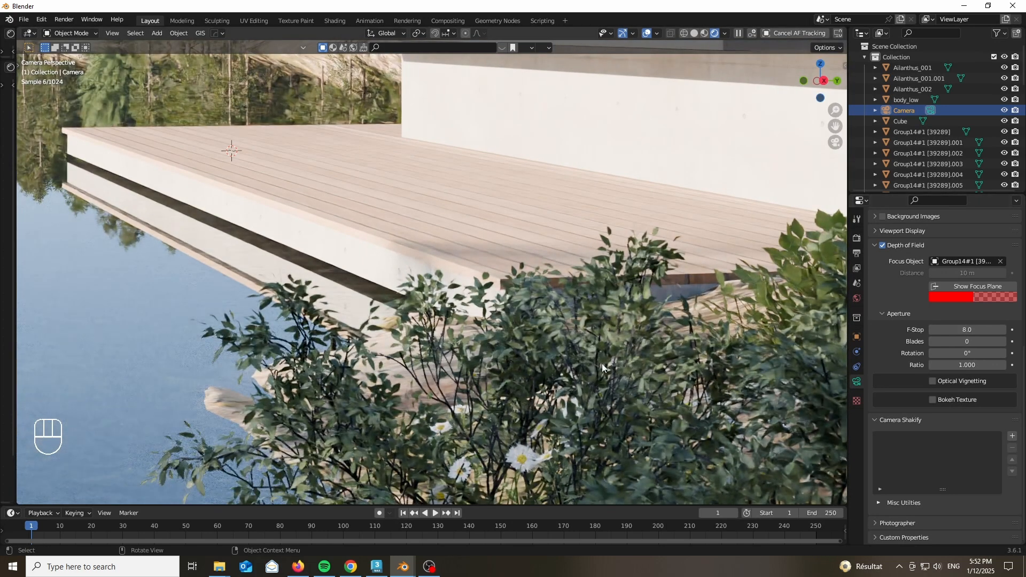
Examine the depth of field on the foreground bushes and turn off the viewport overlays to check the full camera view.
scroll(643, 410, "down", 5)
scroll(660, 406, "up", 8)
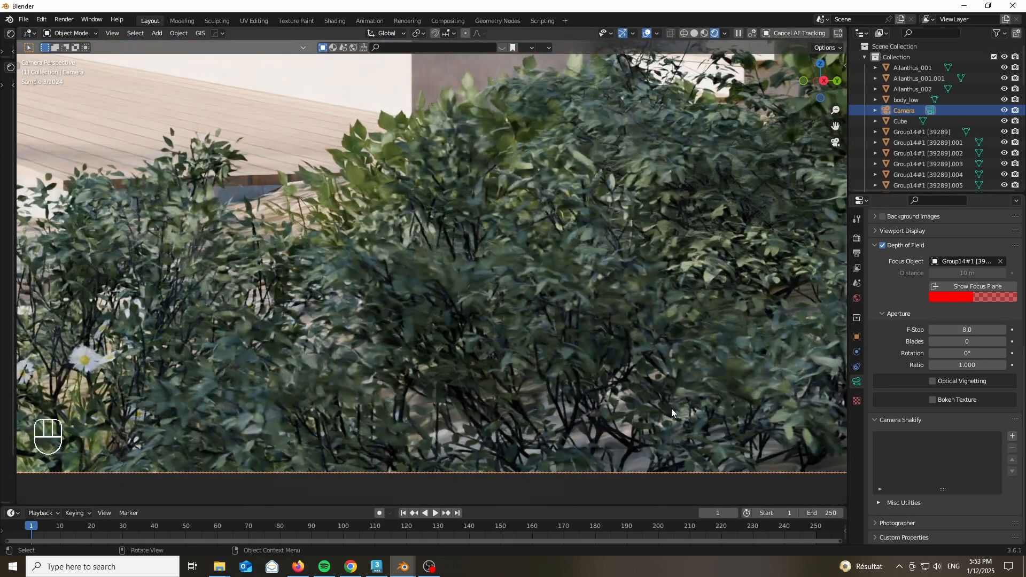
scroll(741, 471, "up", 3)
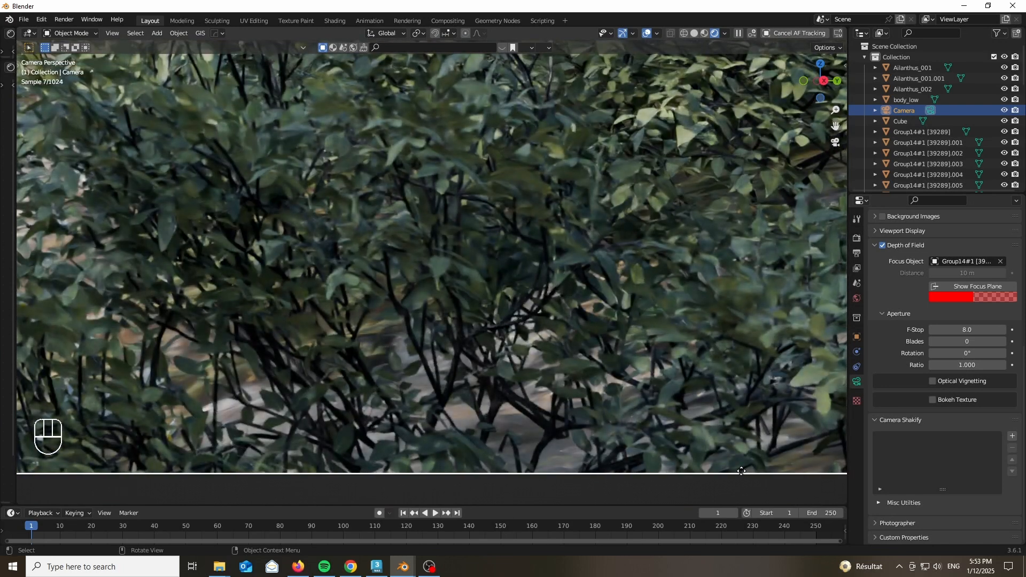
scroll(741, 471, "down", 6)
scroll(616, 369, "up", 3)
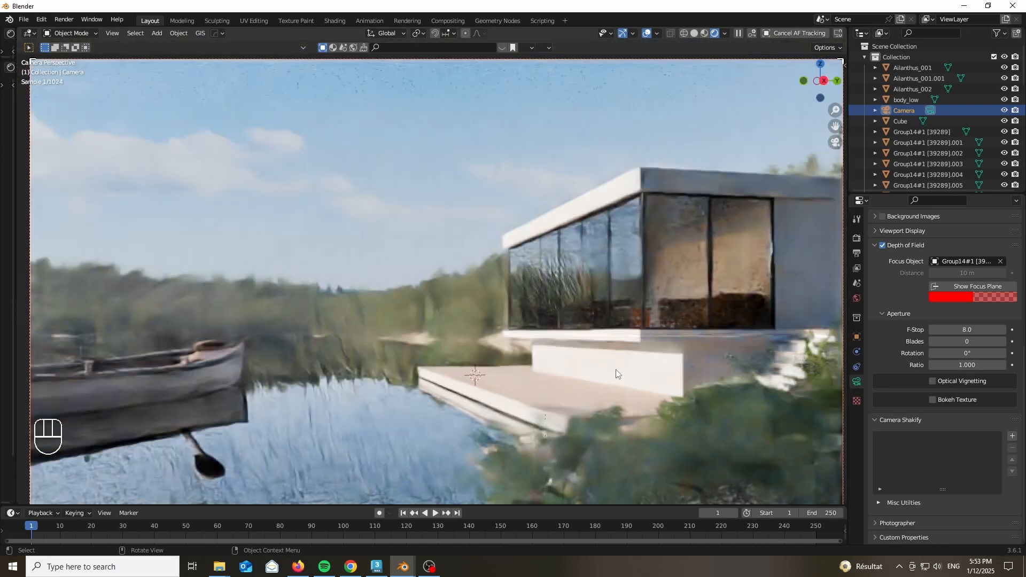
scroll(561, 298, "down", 2)
scroll(448, 208, "up", 2)
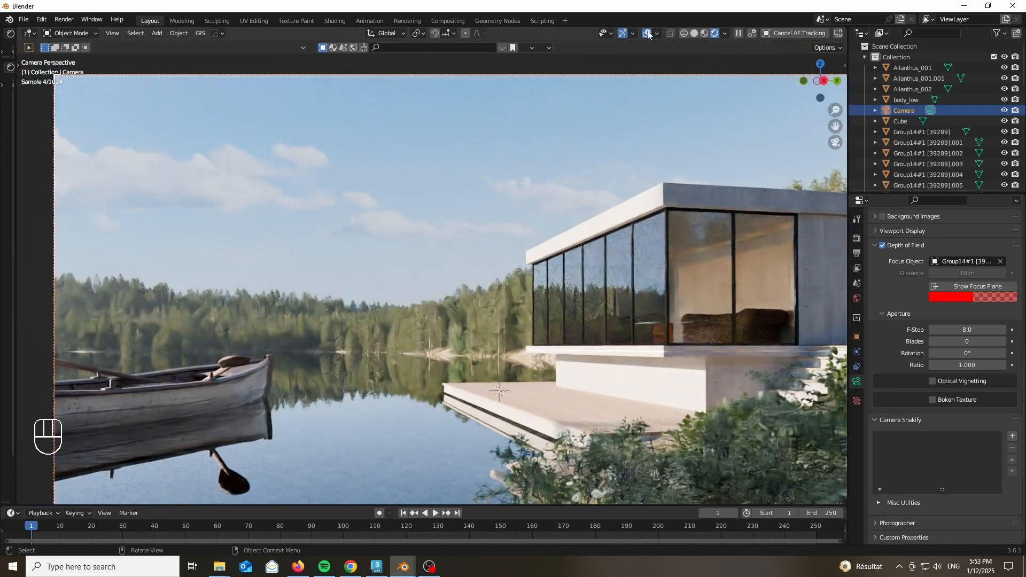
scroll(438, 110, "down", 2)
scroll(435, 159, "up", 2)
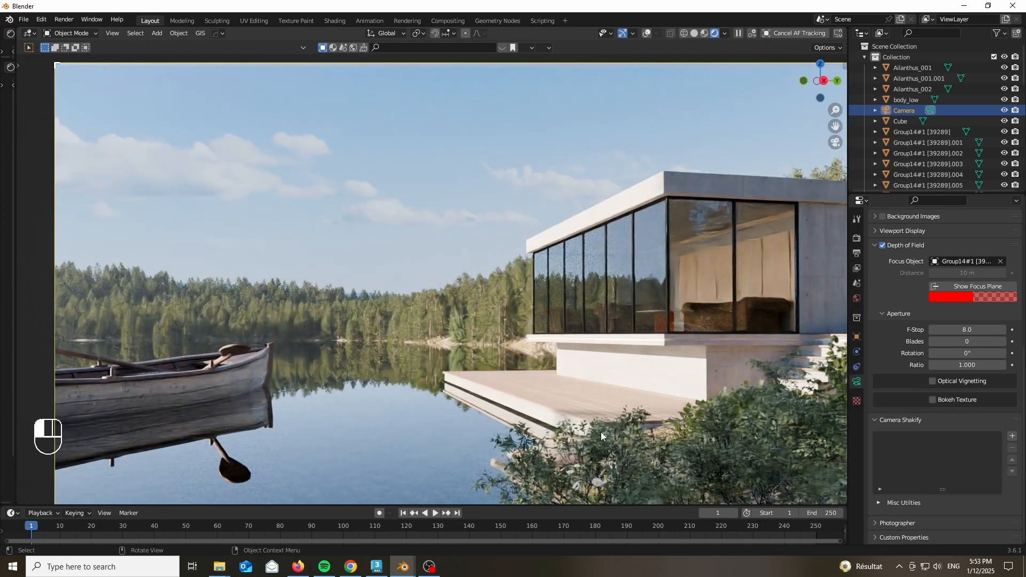
Make a linked duplicate of the Ailianthus_001 foreground bush and move it about 1.64 m in the horizontal plane towards the deck.
left_click(601, 433)
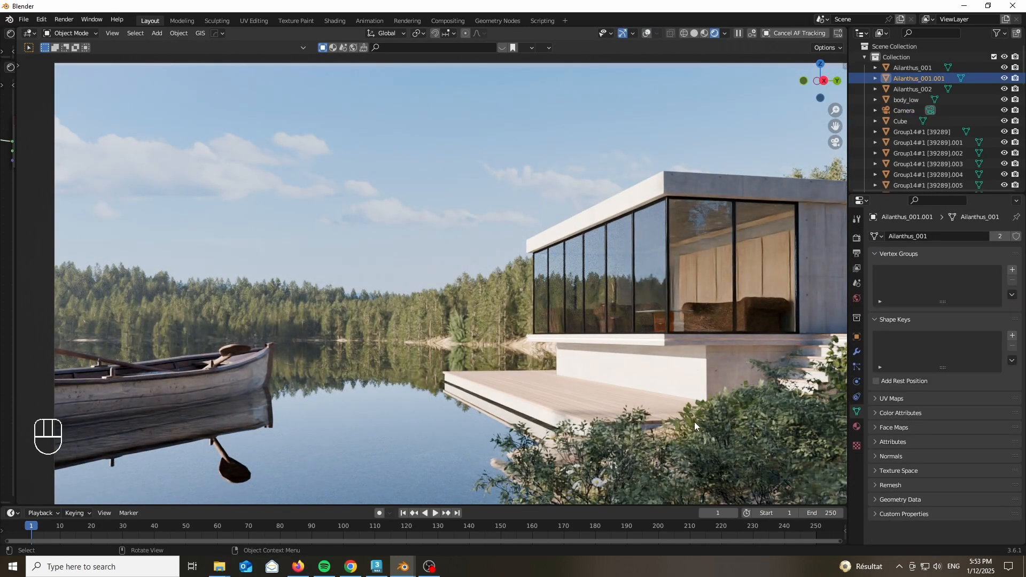
left_click(737, 413)
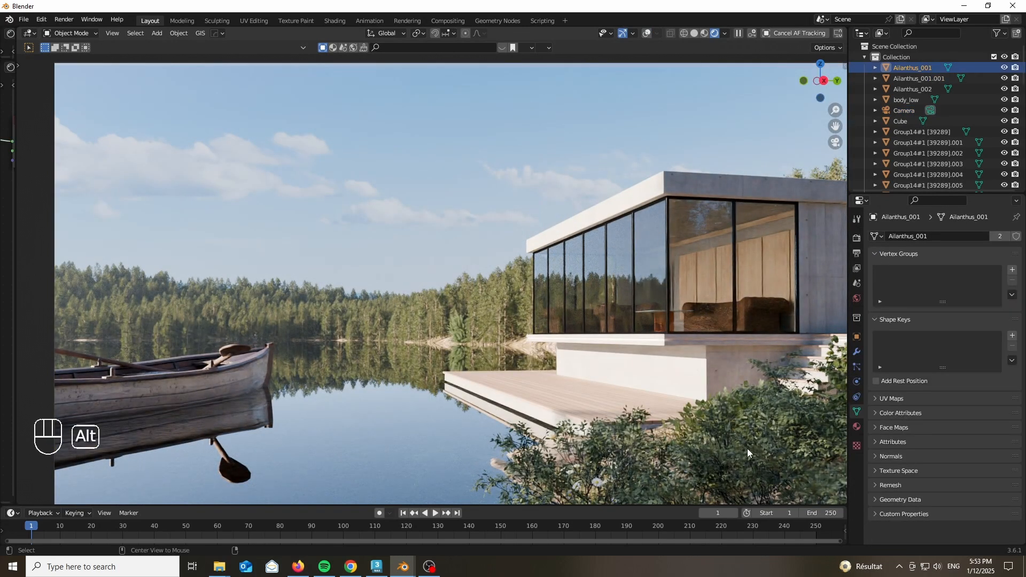
key("alt+d")
key("shift+z")
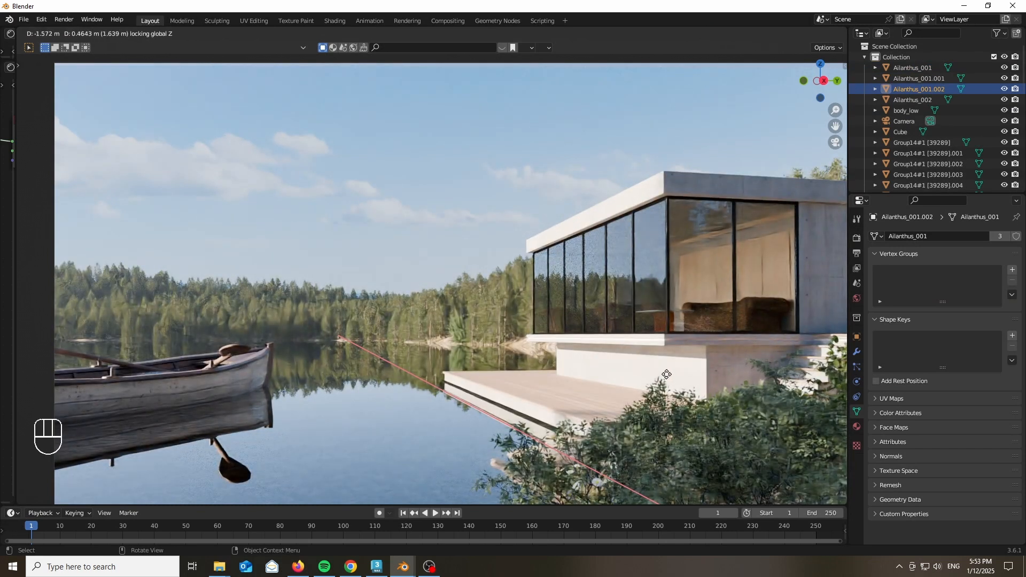
left_click(666, 374)
scroll(636, 326, "down", 3)
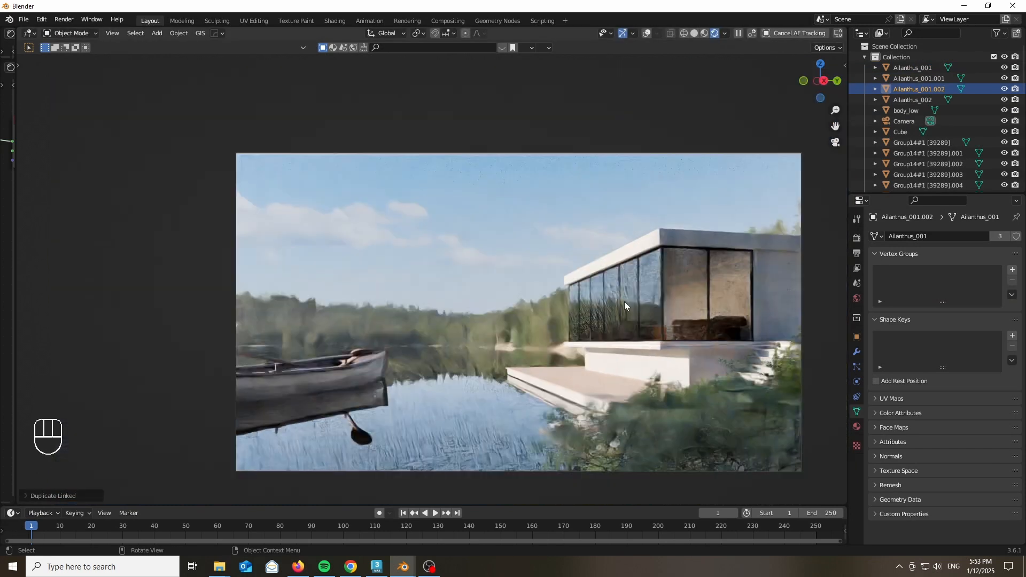
left_click(467, 124)
scroll(483, 209, "down", 1)
scroll(486, 219, "up", 1)
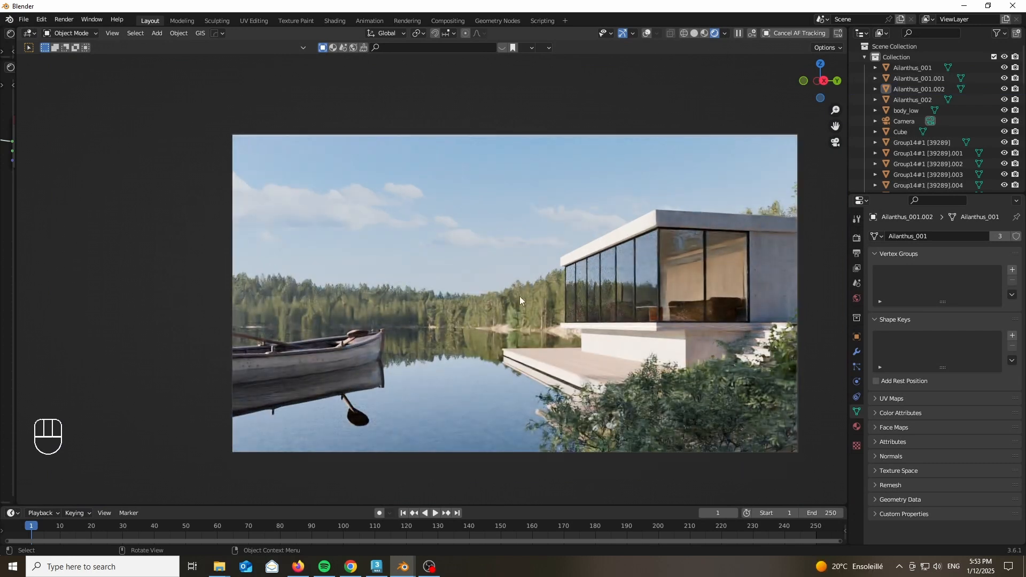
scroll(598, 364, "up", 2)
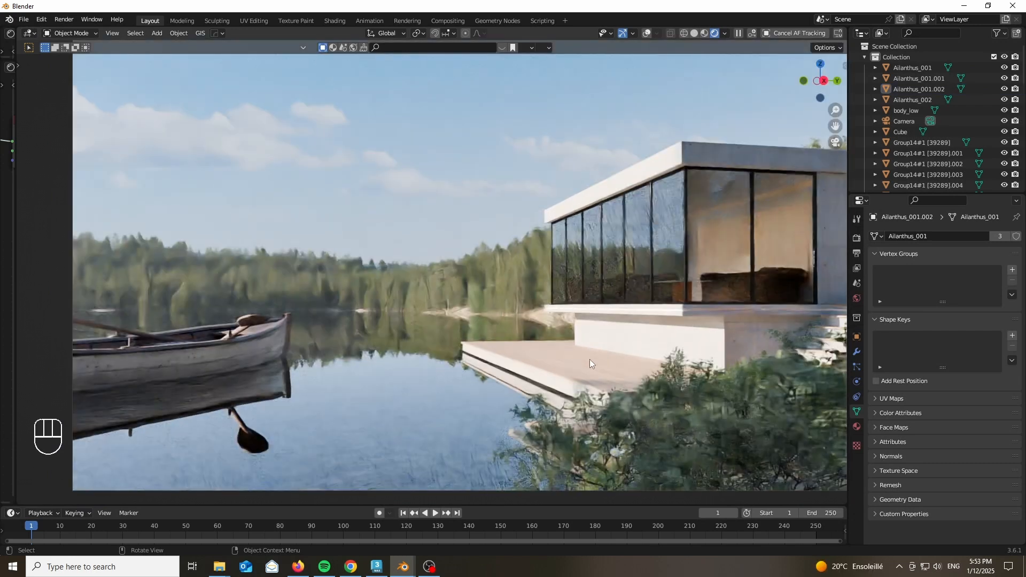
scroll(294, 305, "down", 1)
scroll(509, 239, "up", 2)
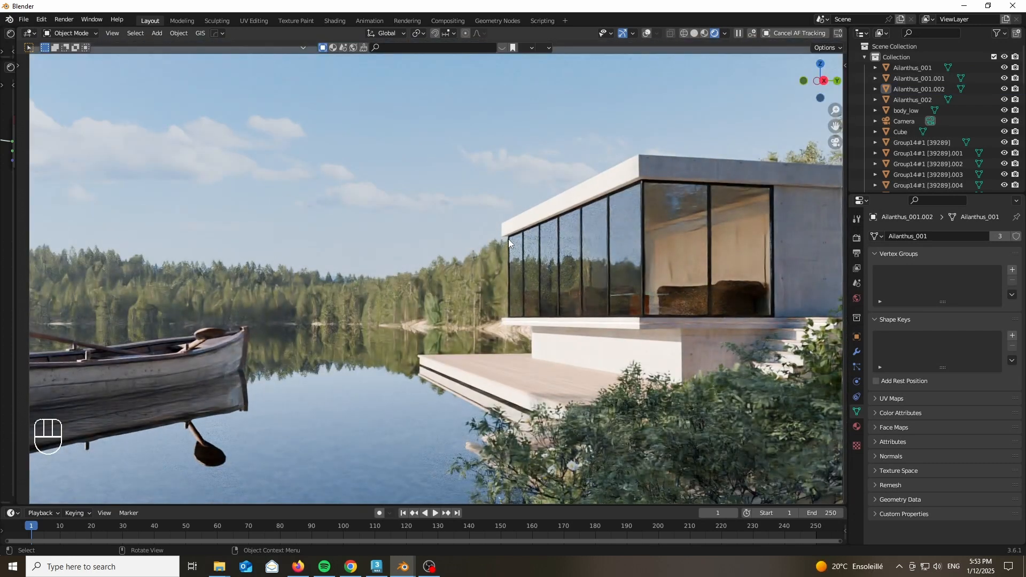
scroll(508, 238, "down", 2)
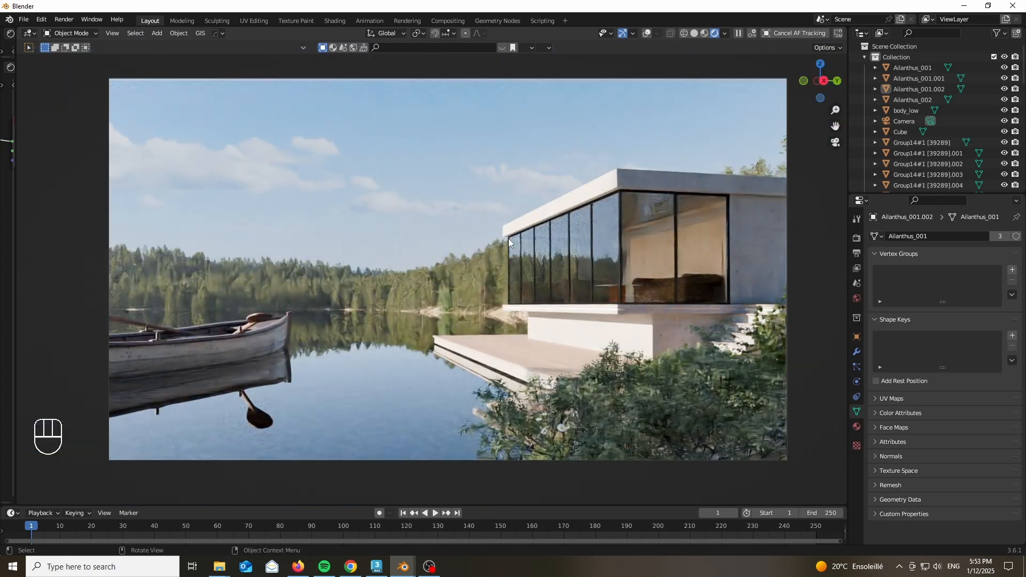
Open the Photographer add-on settings at a wider size, enable Camera Post FX and set the passepartout to 1.
key("n")
scroll(842, 319, "down", 8)
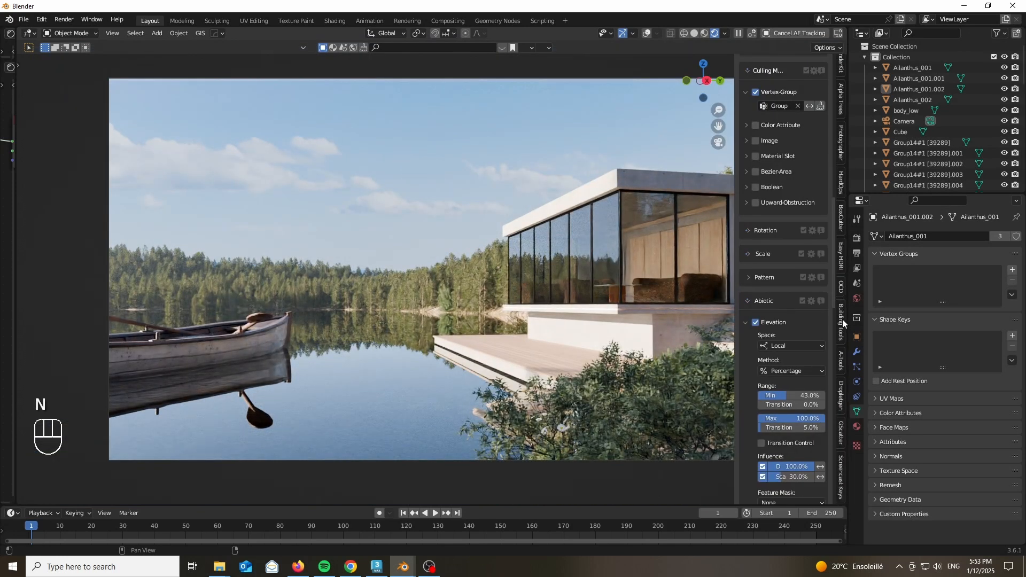
scroll(843, 319, "up", 5)
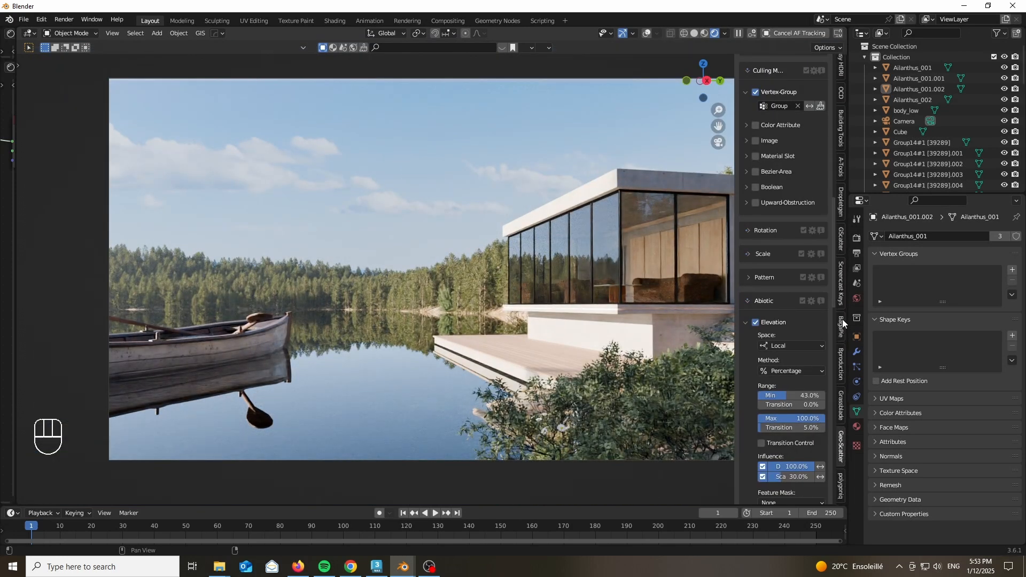
scroll(843, 319, "up", 2)
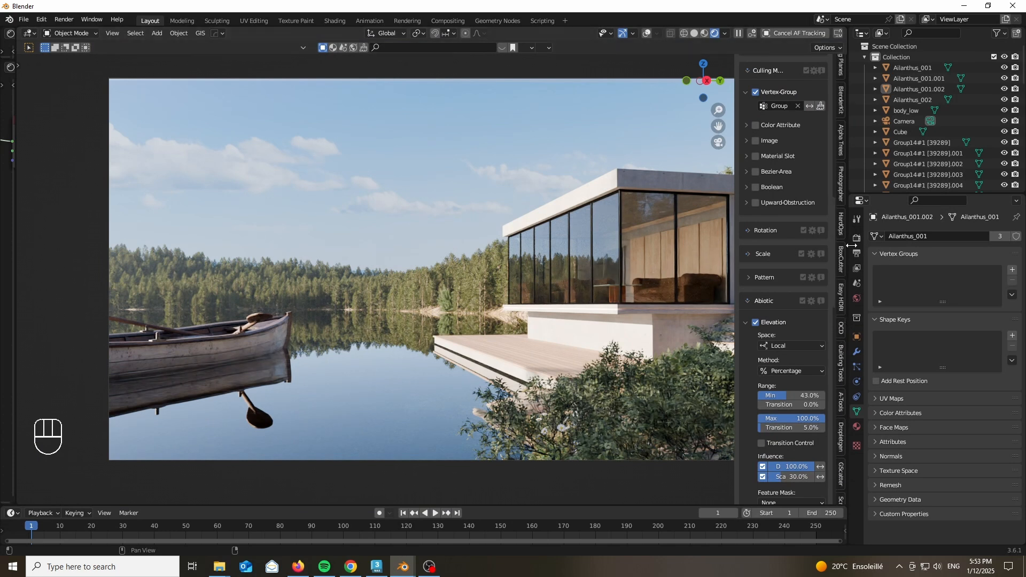
left_click(844, 184)
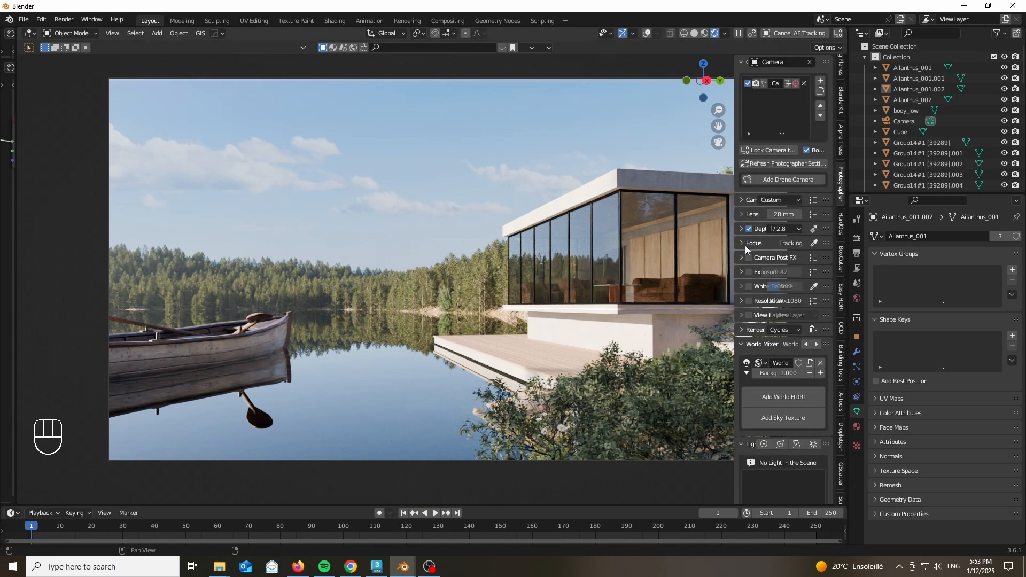
left_click_drag(735, 254, 688, 257)
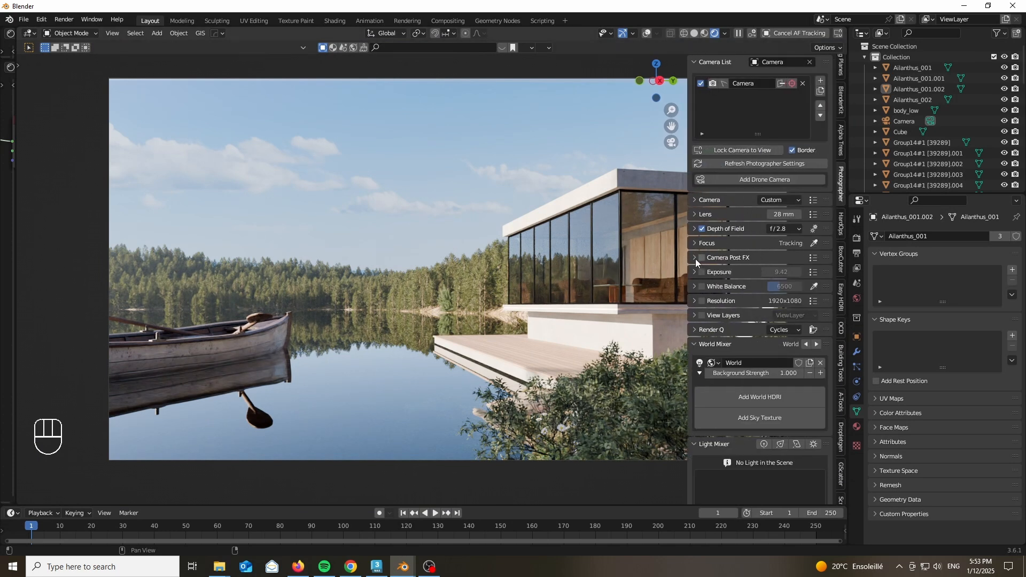
left_click(695, 259)
left_click(774, 287)
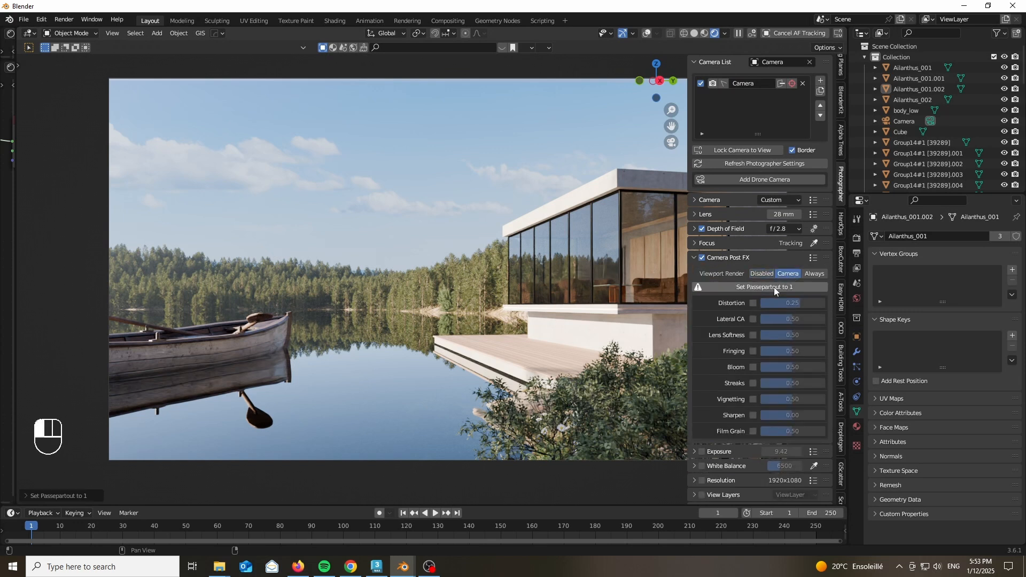
Try the bloom effect in Camera Post FX with a different quality setting, and switch it off again.
left_click(753, 367)
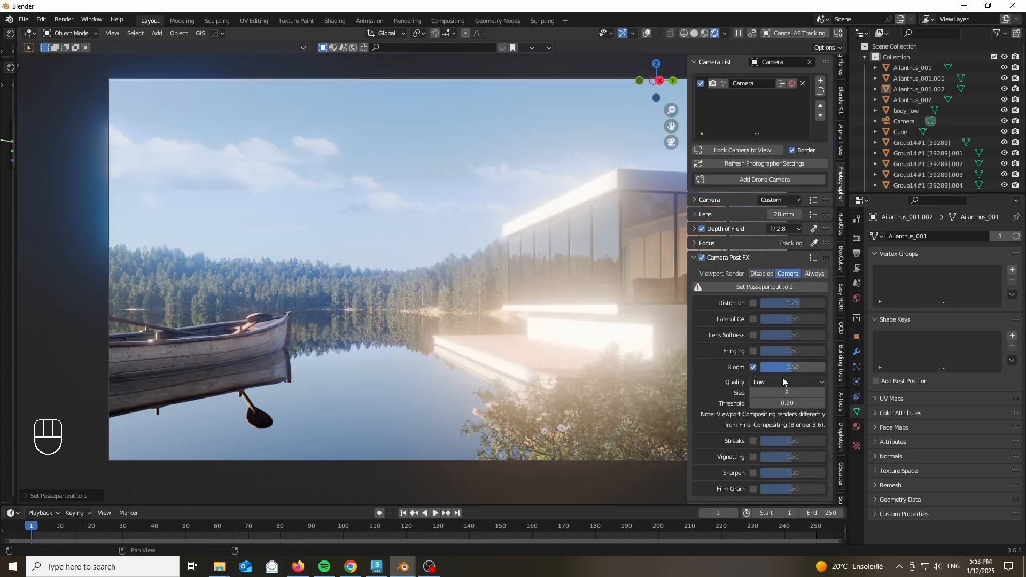
left_click(783, 380)
left_click(767, 420)
left_click(753, 367)
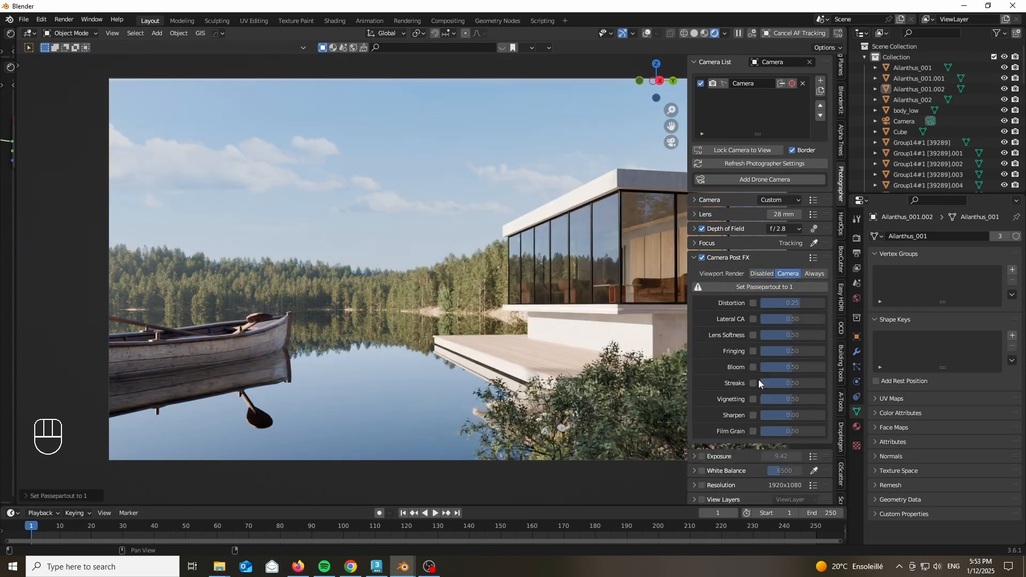
Enable the streaks effect at 0.08 and turn on the camera's white balance with a warmer color temperature.
left_click(753, 384)
left_click_drag(772, 381, 743, 382)
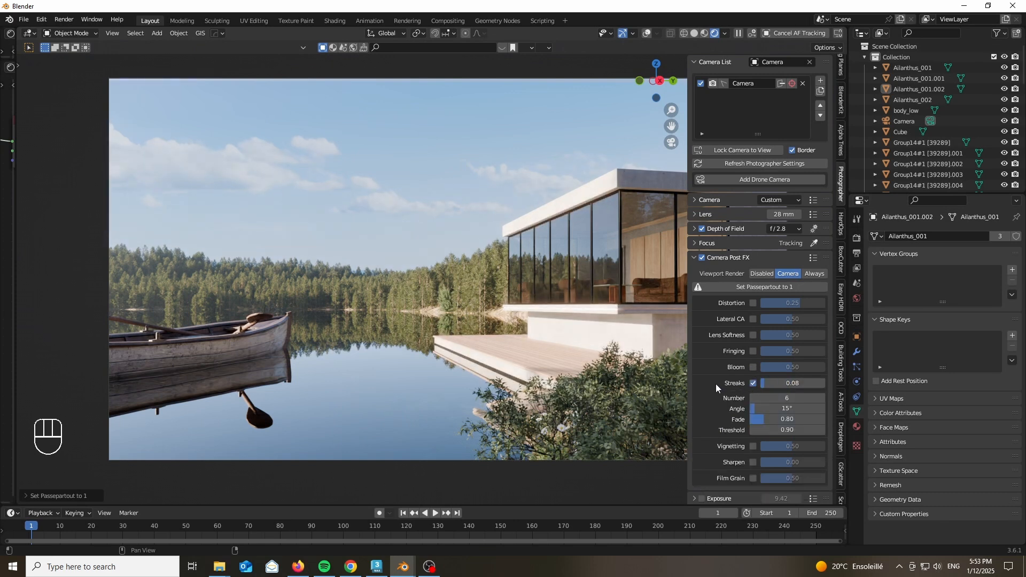
scroll(716, 384, "down", 3)
scroll(716, 316, "down", 3)
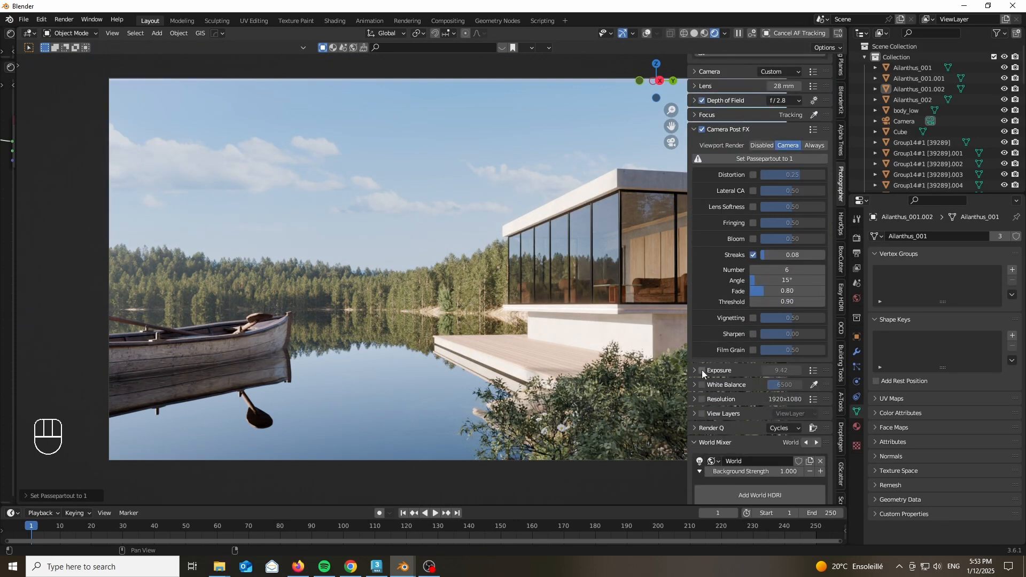
left_click(695, 386)
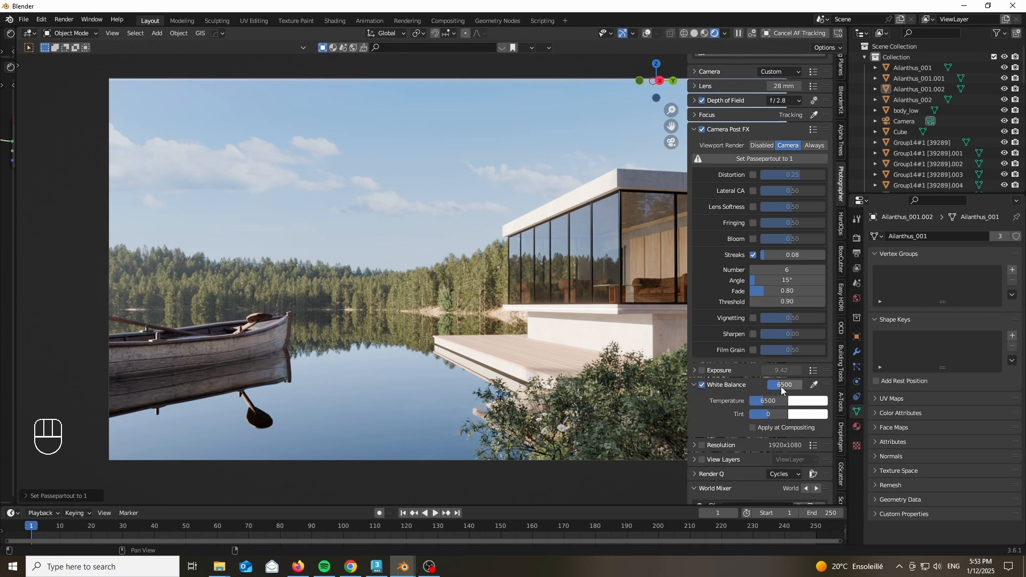
left_click(784, 387)
key("Return")
key("n")
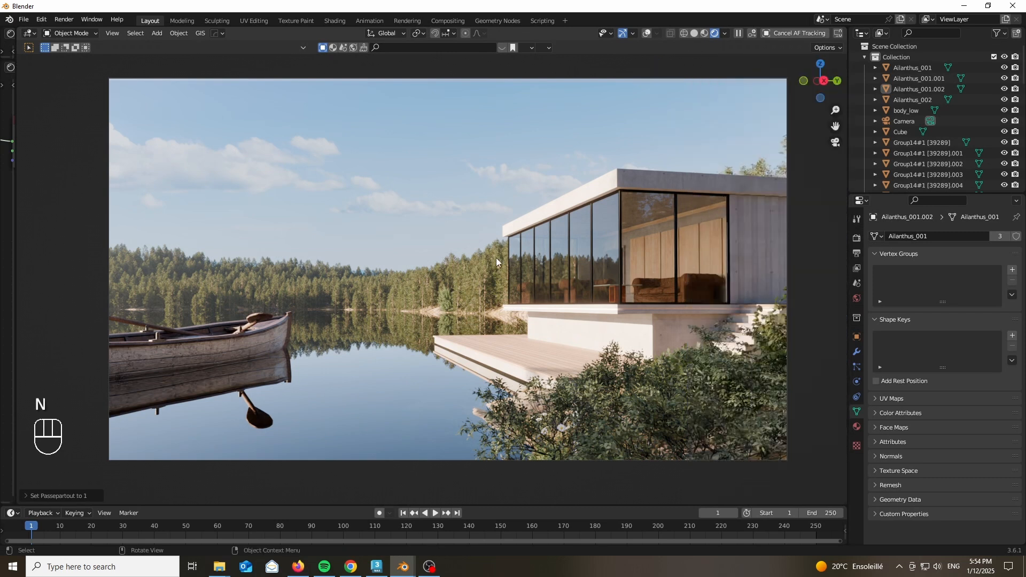
Select the lake water plane and enlarge the shader editor to show its Material.001 nodes.
left_click(360, 396)
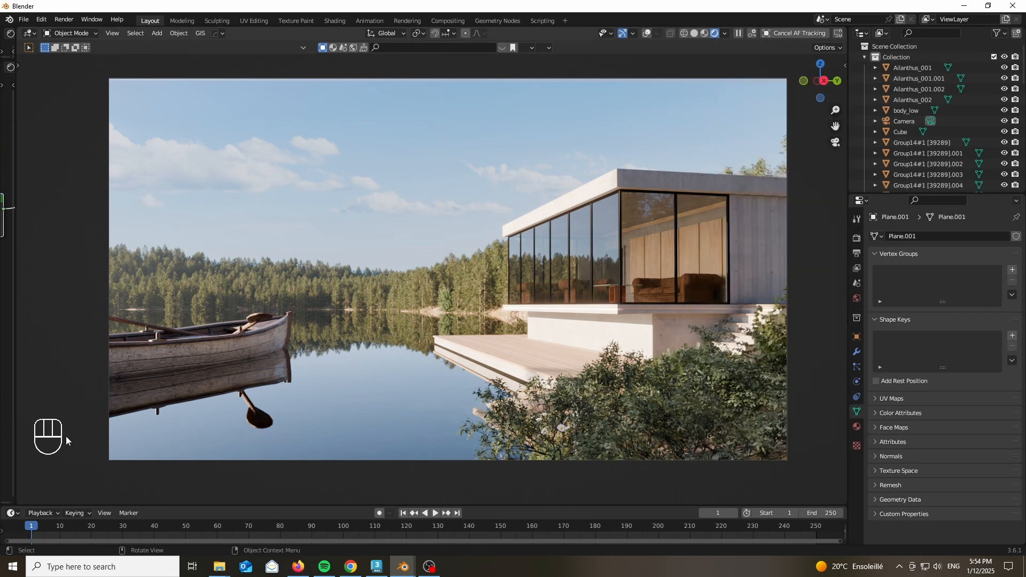
left_click_drag(17, 394, 416, 388)
scroll(326, 364, "down", 6)
scroll(2, 346, "up", 6)
scroll(64, 292, "up", 3)
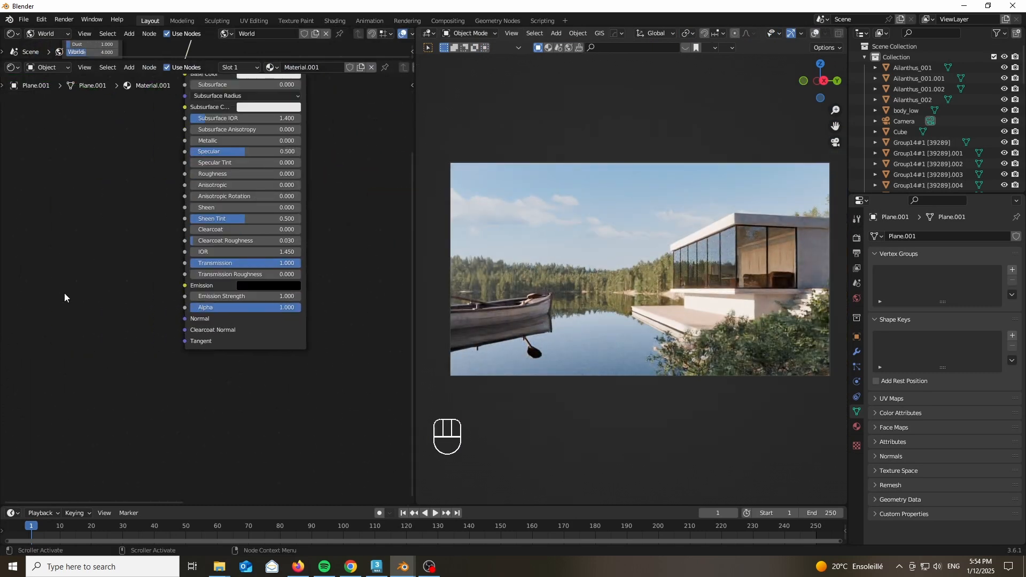
Add a Noise Texture node to the water material and connect its Fac output to the Principled BSDF's Normal input.
key("shift+a")
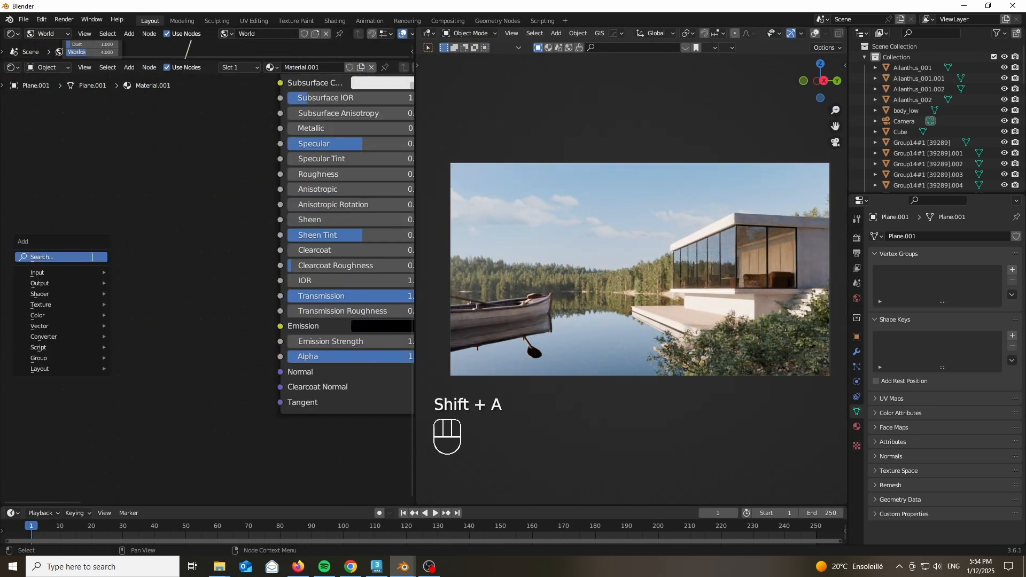
left_click(91, 257)
type("noi")
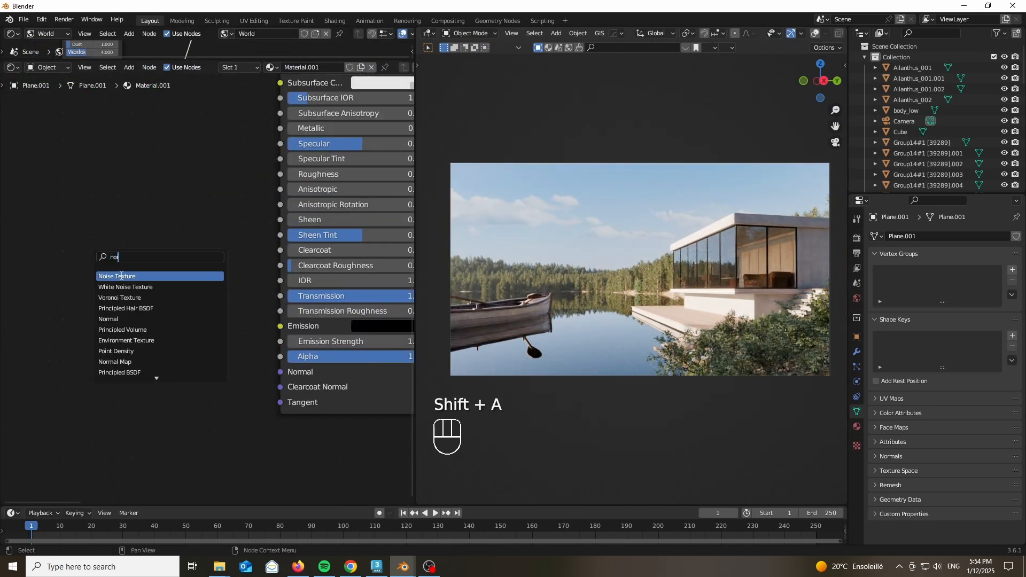
left_click(120, 273)
left_click(40, 267)
left_click_drag(112, 260, 280, 371)
Insert a Bump node between the Noise Texture and the Principled BSDF, with the noise Fac feeding its Height input.
key("shift+a")
left_click(216, 245)
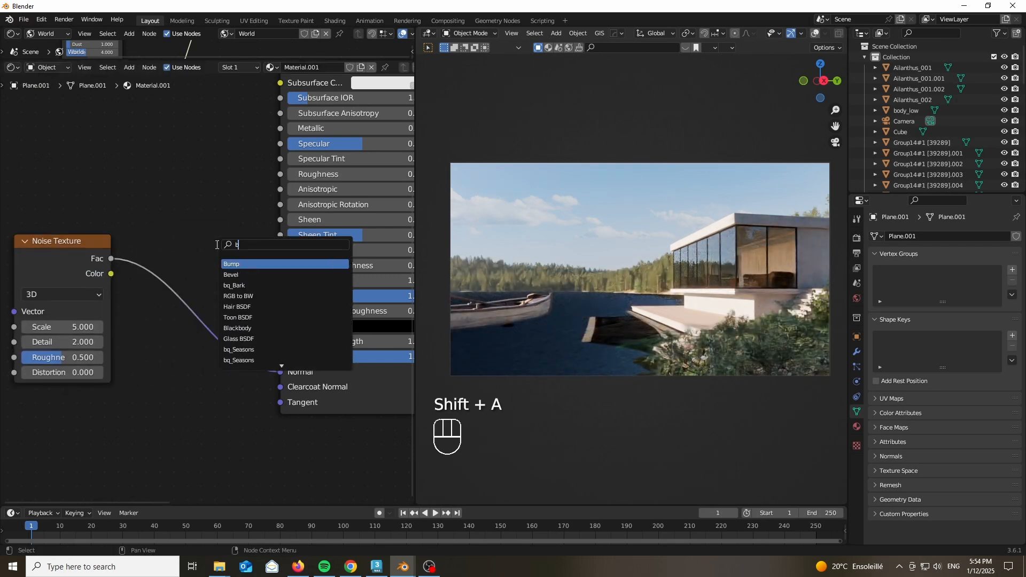
type("bump")
key("Return")
left_click(193, 307)
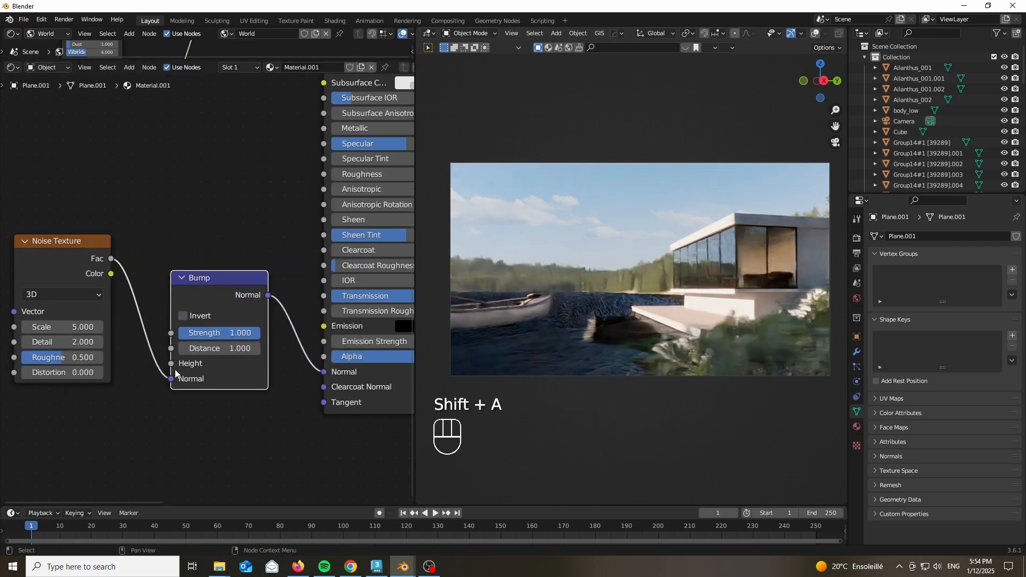
middle_click_drag(127, 412, 203, 387)
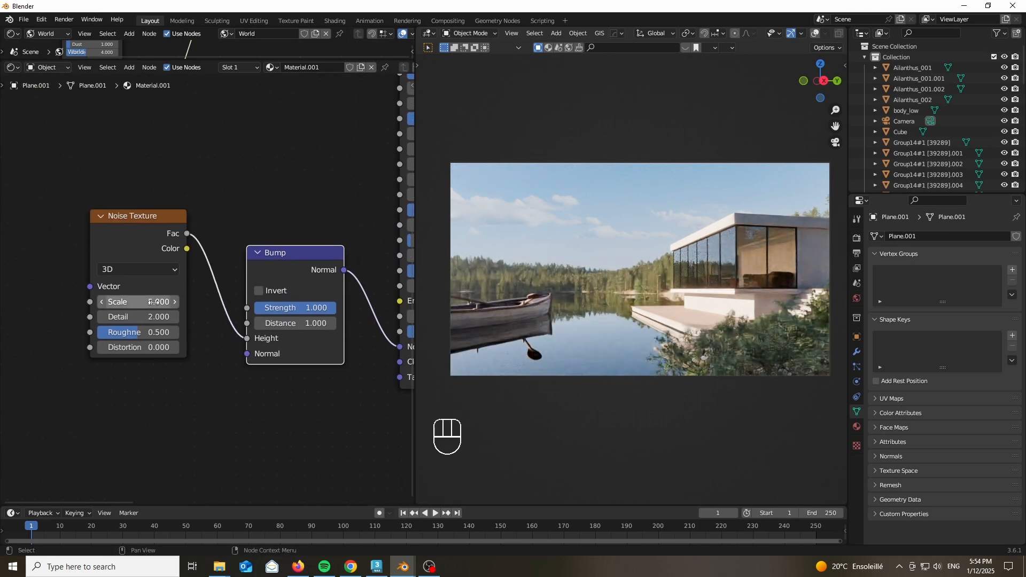
Set the Noise Texture scale to 500 and preview the noise directly on the water surface.
left_click(151, 301)
type("500")
key("Return")
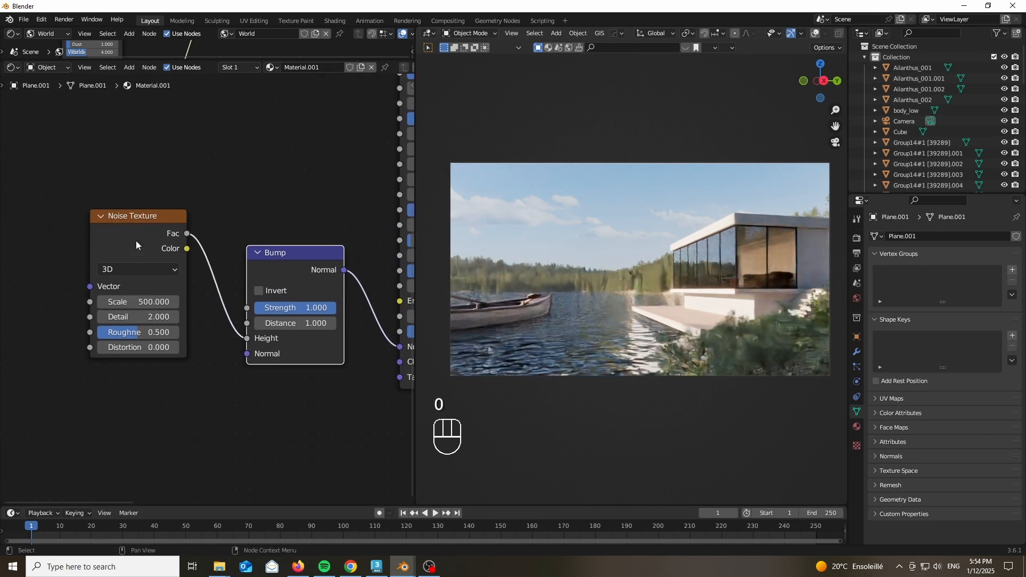
left_click(138, 238, "ctrl+shift")
scroll(629, 403, "up", 3)
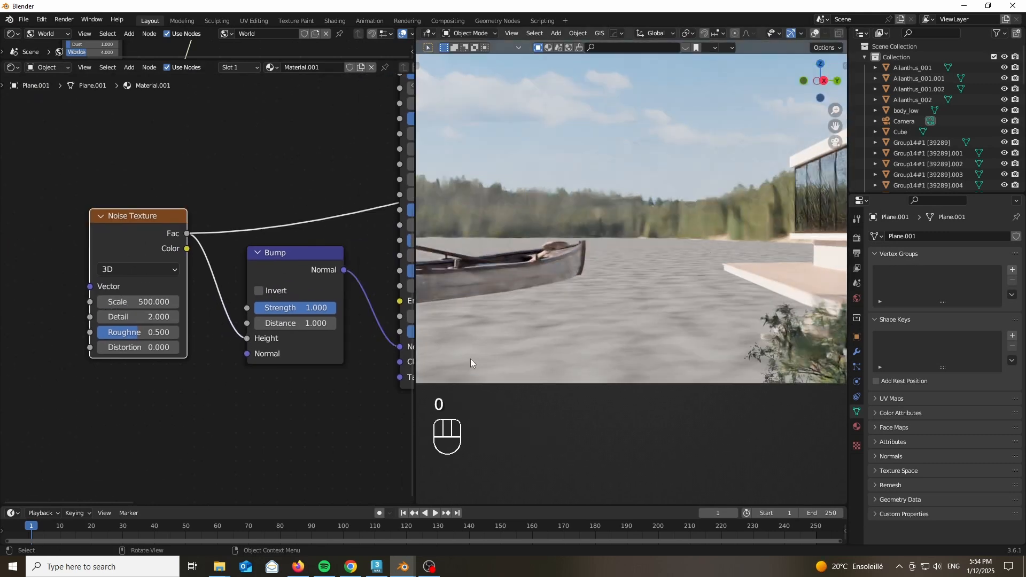
Add Texture Coordinate and Mapping nodes to the Noise Texture and set the mapping's Y scale to 0.6.
key("ctrl+t")
middle_click_drag(62, 179, 165, 151)
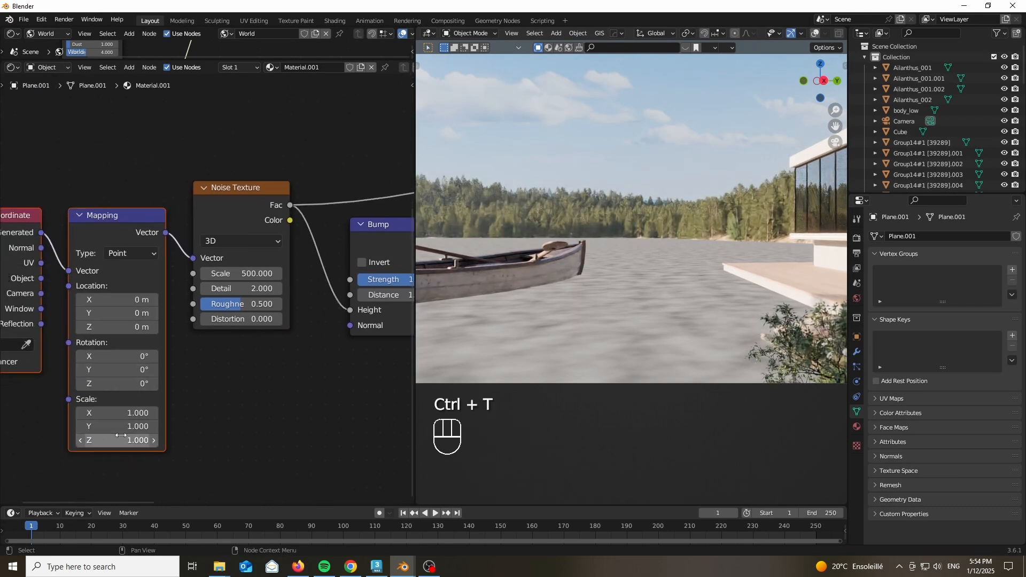
mouse_move(118, 428)
left_mouse_down()
mouse_move(91, 428)
mouse_move(108, 428)
left_mouse_up()
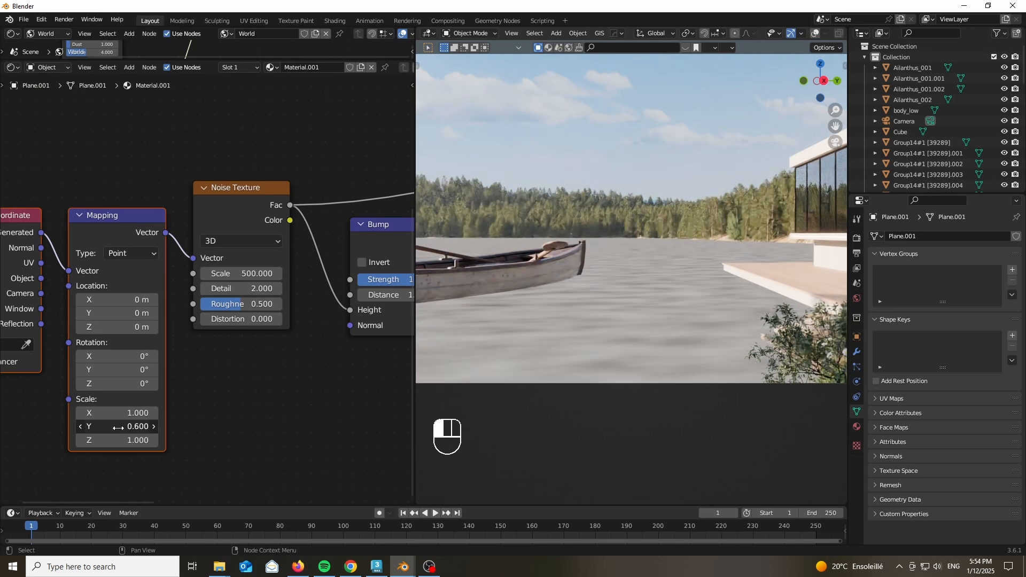
Preview the Bump node's output on the water and switch the material output back to the Principled BSDF.
left_click(365, 225, "ctrl+shift")
middle_click_drag(343, 198, 202, 260)
left_click(203, 258, "ctrl+shift")
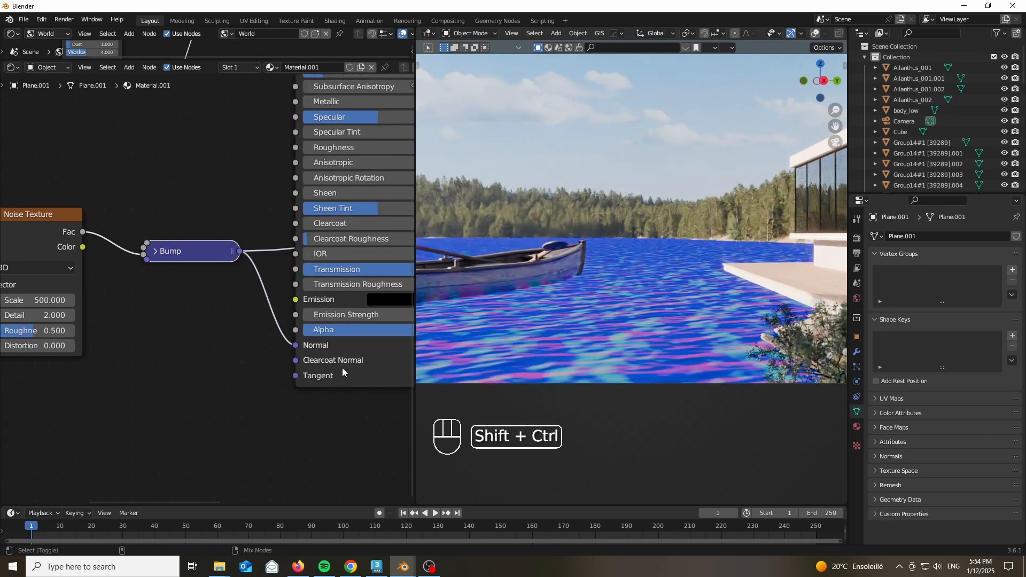
left_click(342, 367, "ctrl+shift")
scroll(120, 380, "down", 6)
middle_click_drag(341, 277, 419, 212)
scroll(165, 360, "up", 6)
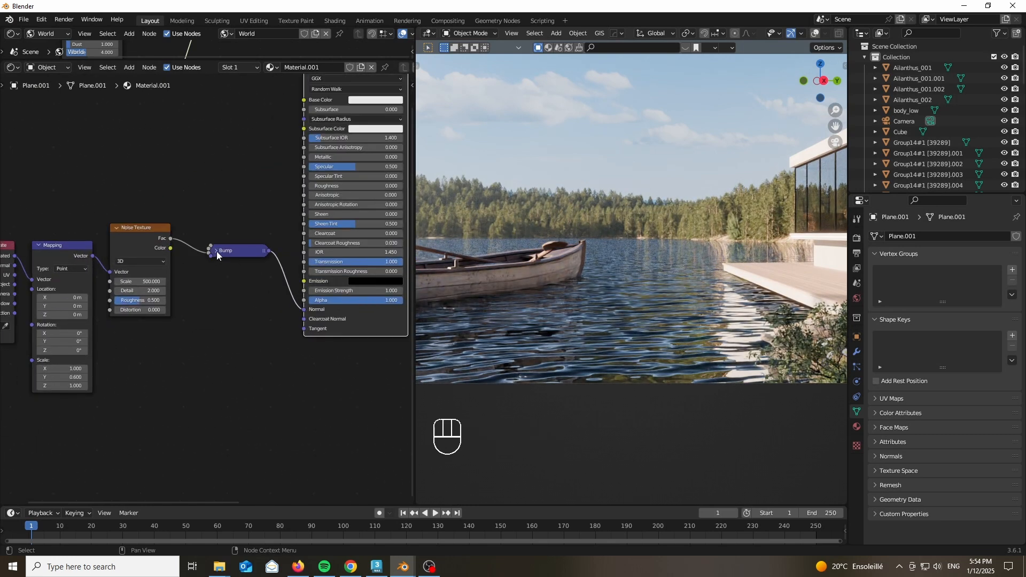
Expand the Bump node and set its strength to 0.01 and its distance to 0.5.
left_click(217, 251)
scroll(245, 355, "up", 2)
left_click(232, 235)
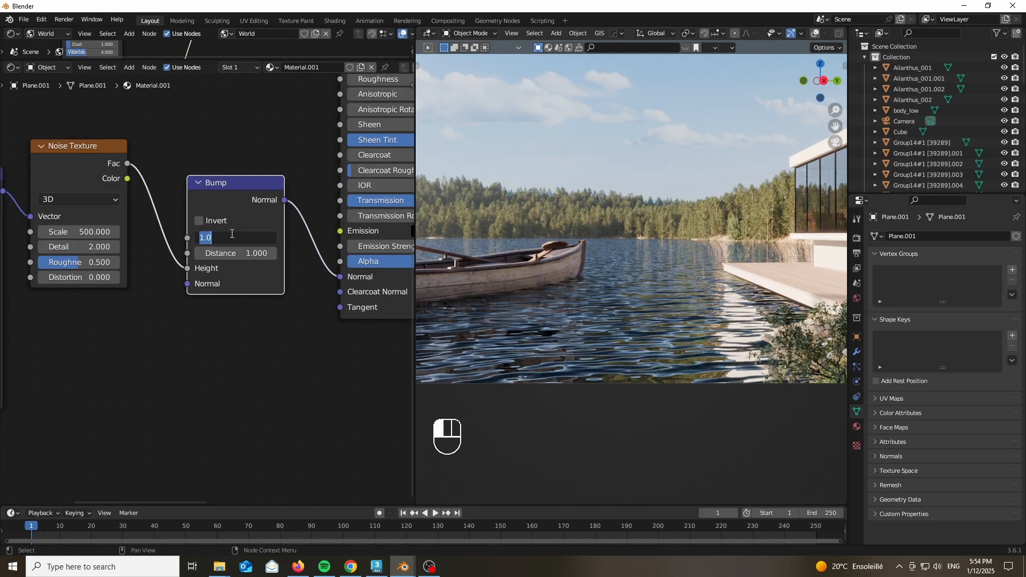
type("0.01")
key("Return")
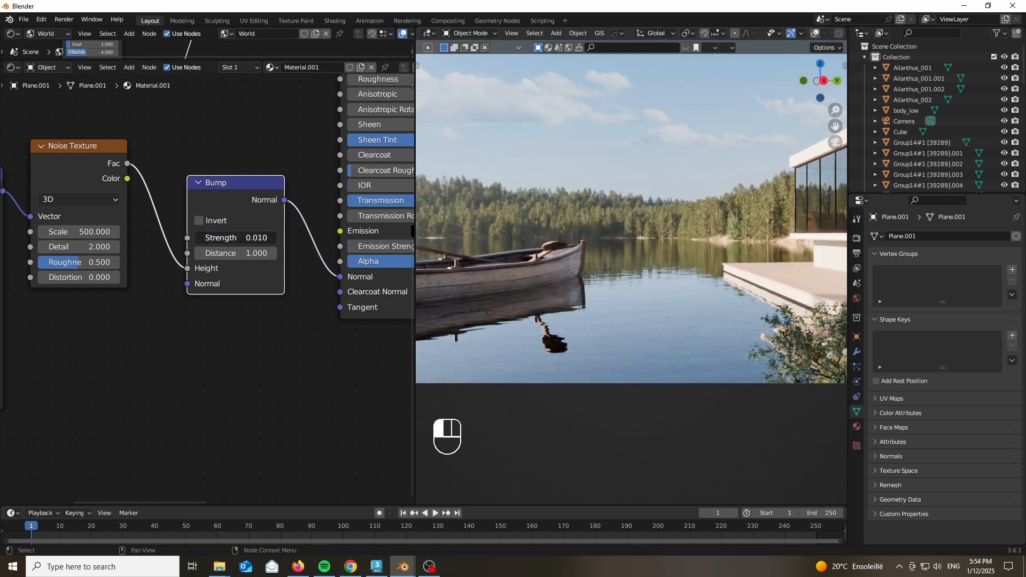
left_click(239, 251)
type("0")
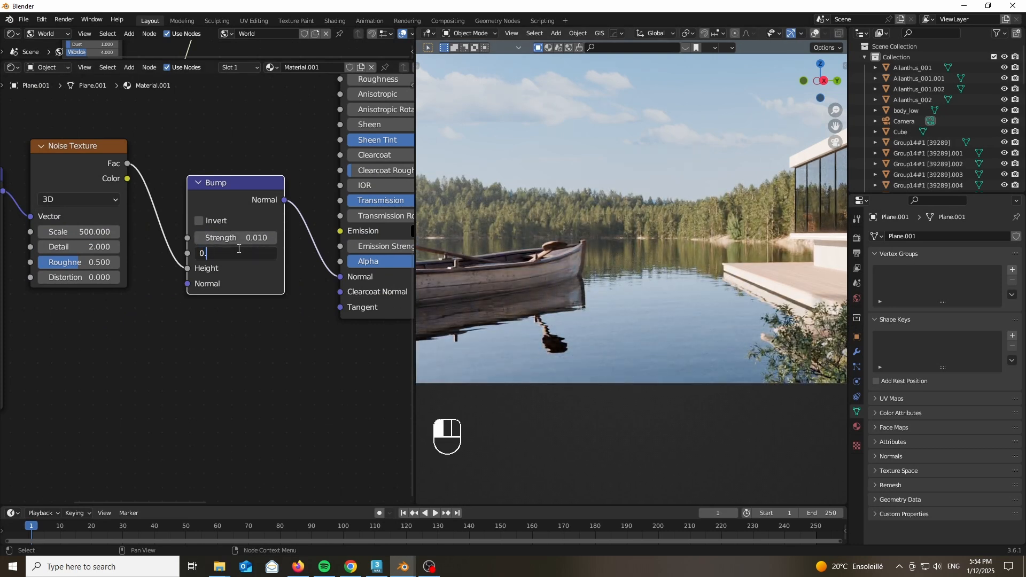
type(".5")
key("Return")
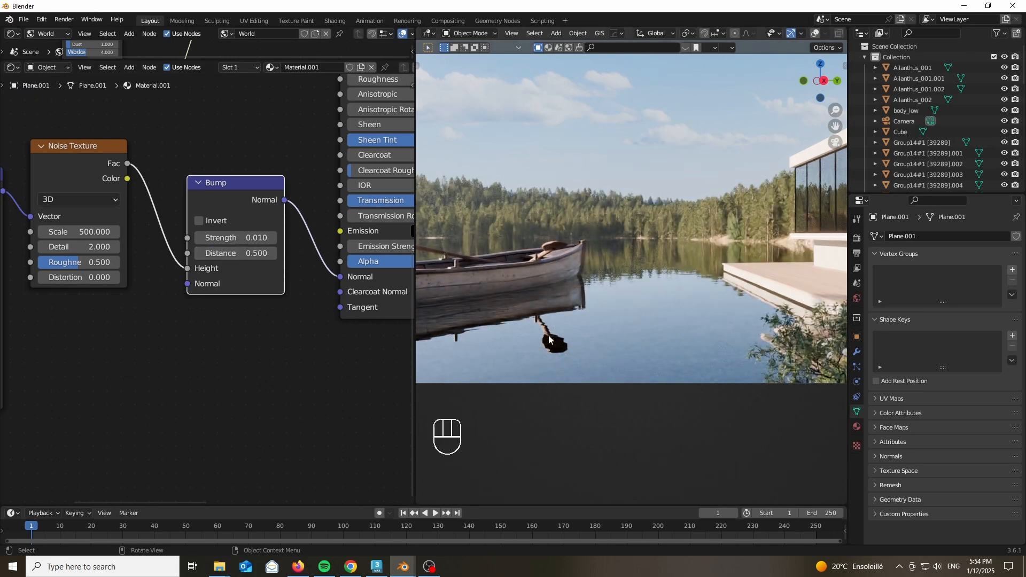
Shrink the shader editor to enlarge the camera view and examine the rippled water in the rendered scene.
scroll(557, 335, "down", 3)
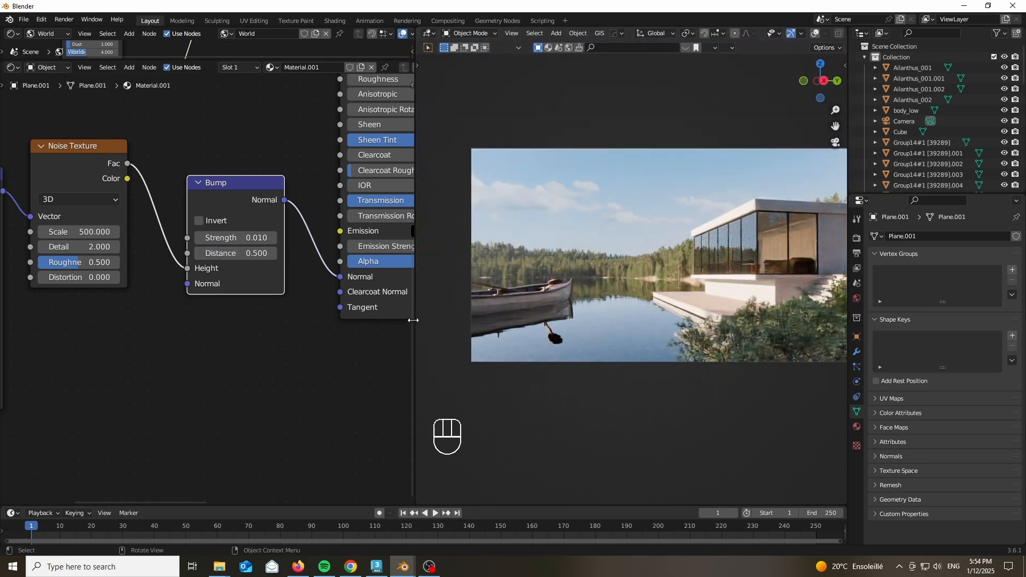
left_click_drag(413, 321, 133, 361)
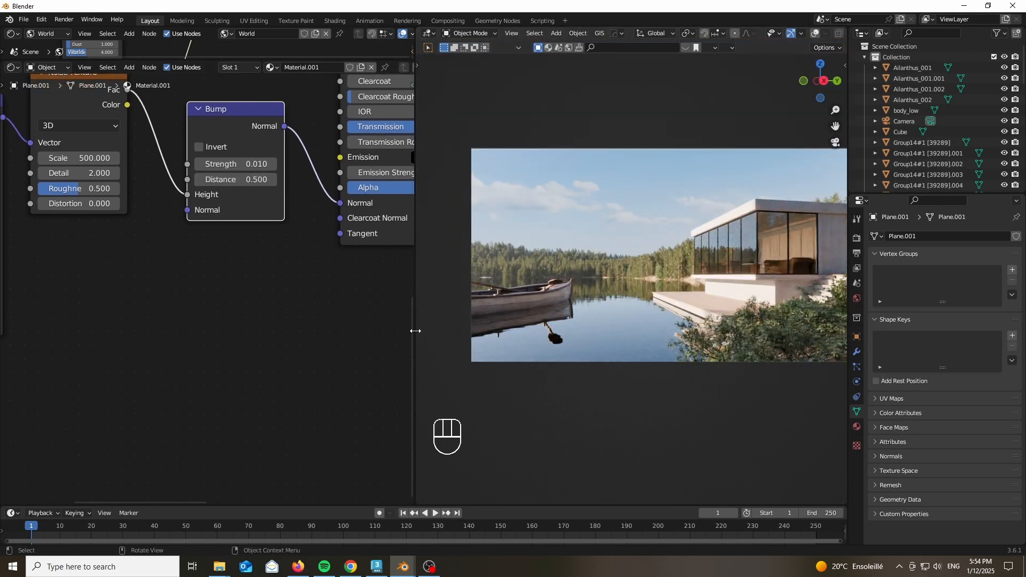
left_click_drag(415, 331, 18, 331)
scroll(615, 158, "up", 2)
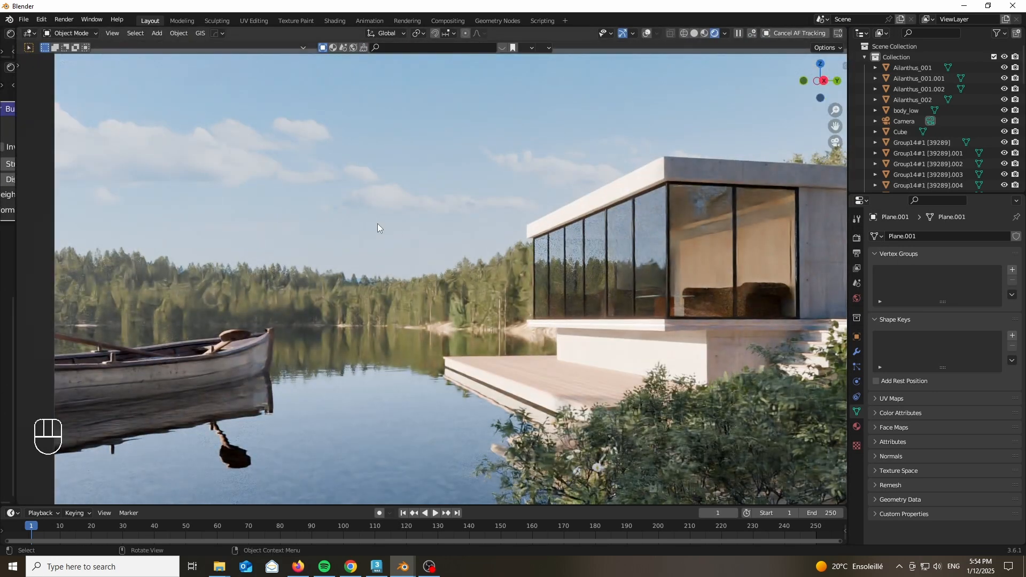
scroll(377, 224, "down", 2)
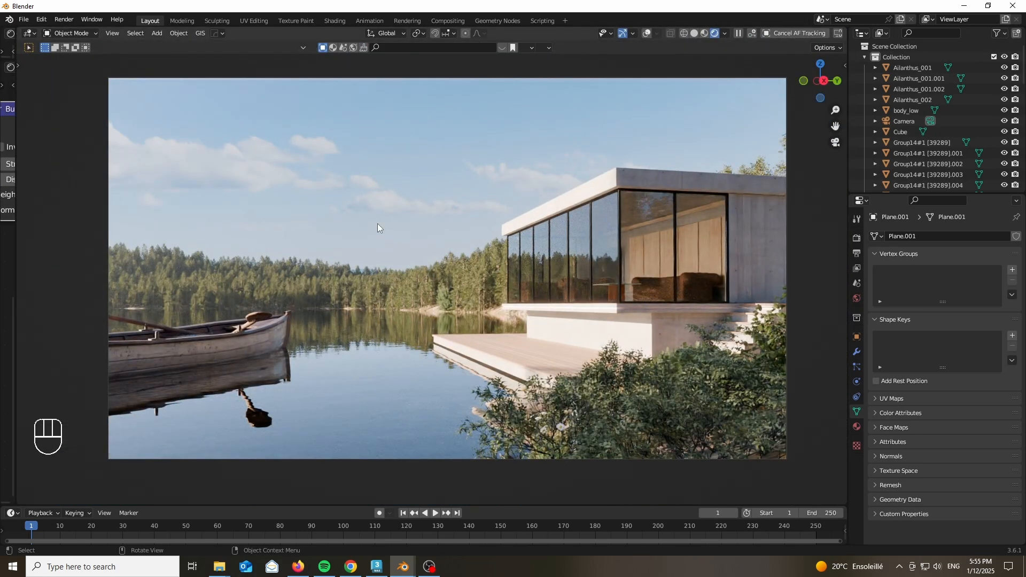
scroll(458, 242, "up", 3)
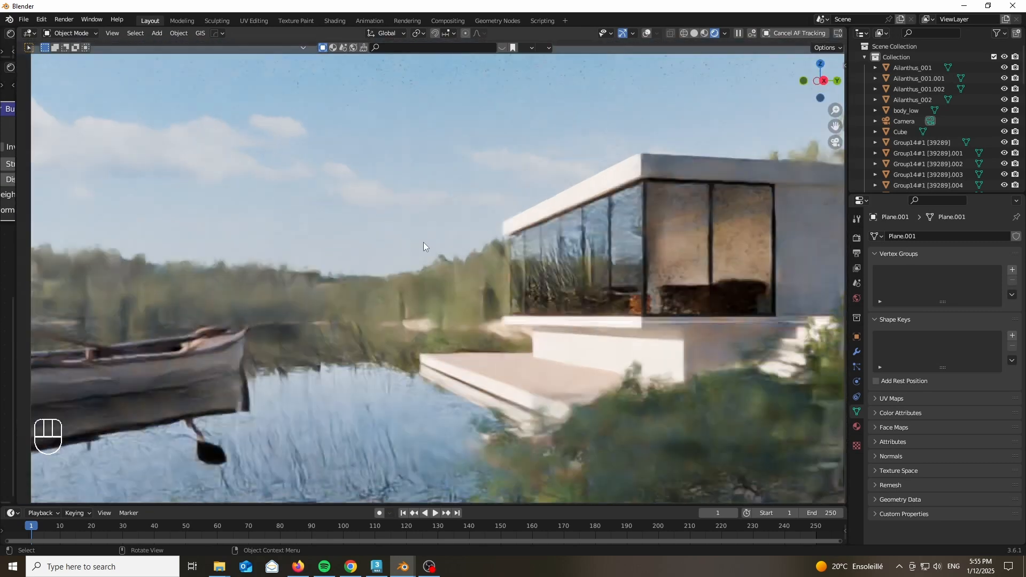